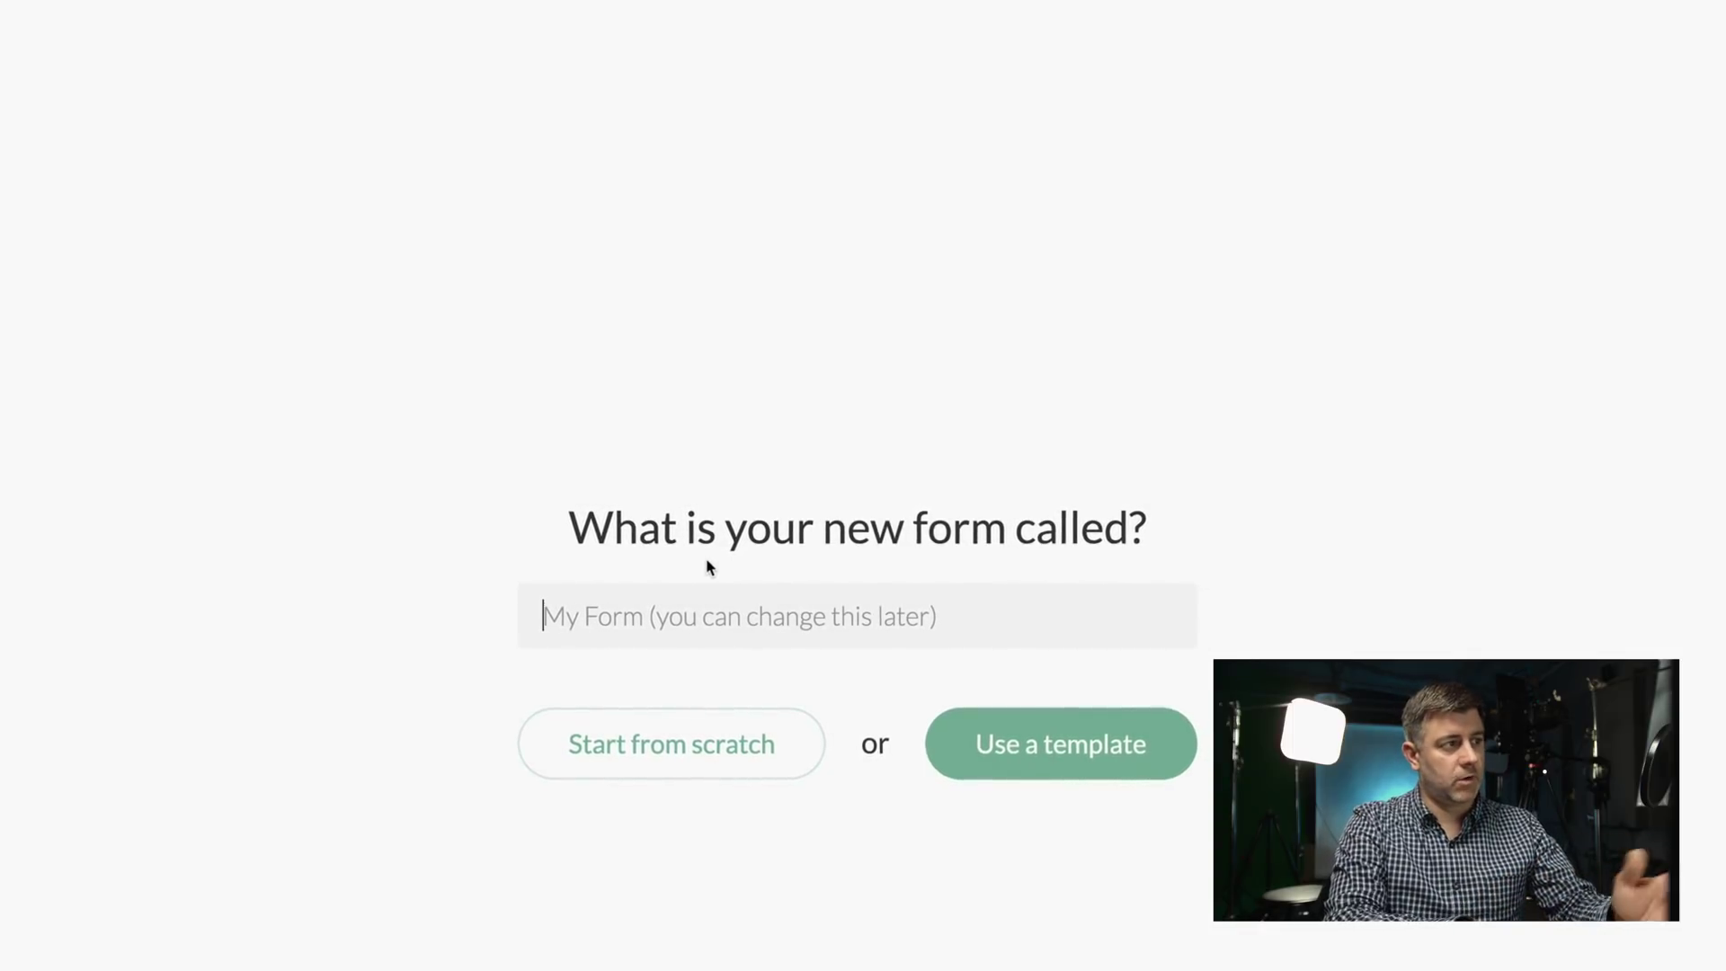
Step: Name the new form "Demo Form" and create it from scratch
type("Demo Form")
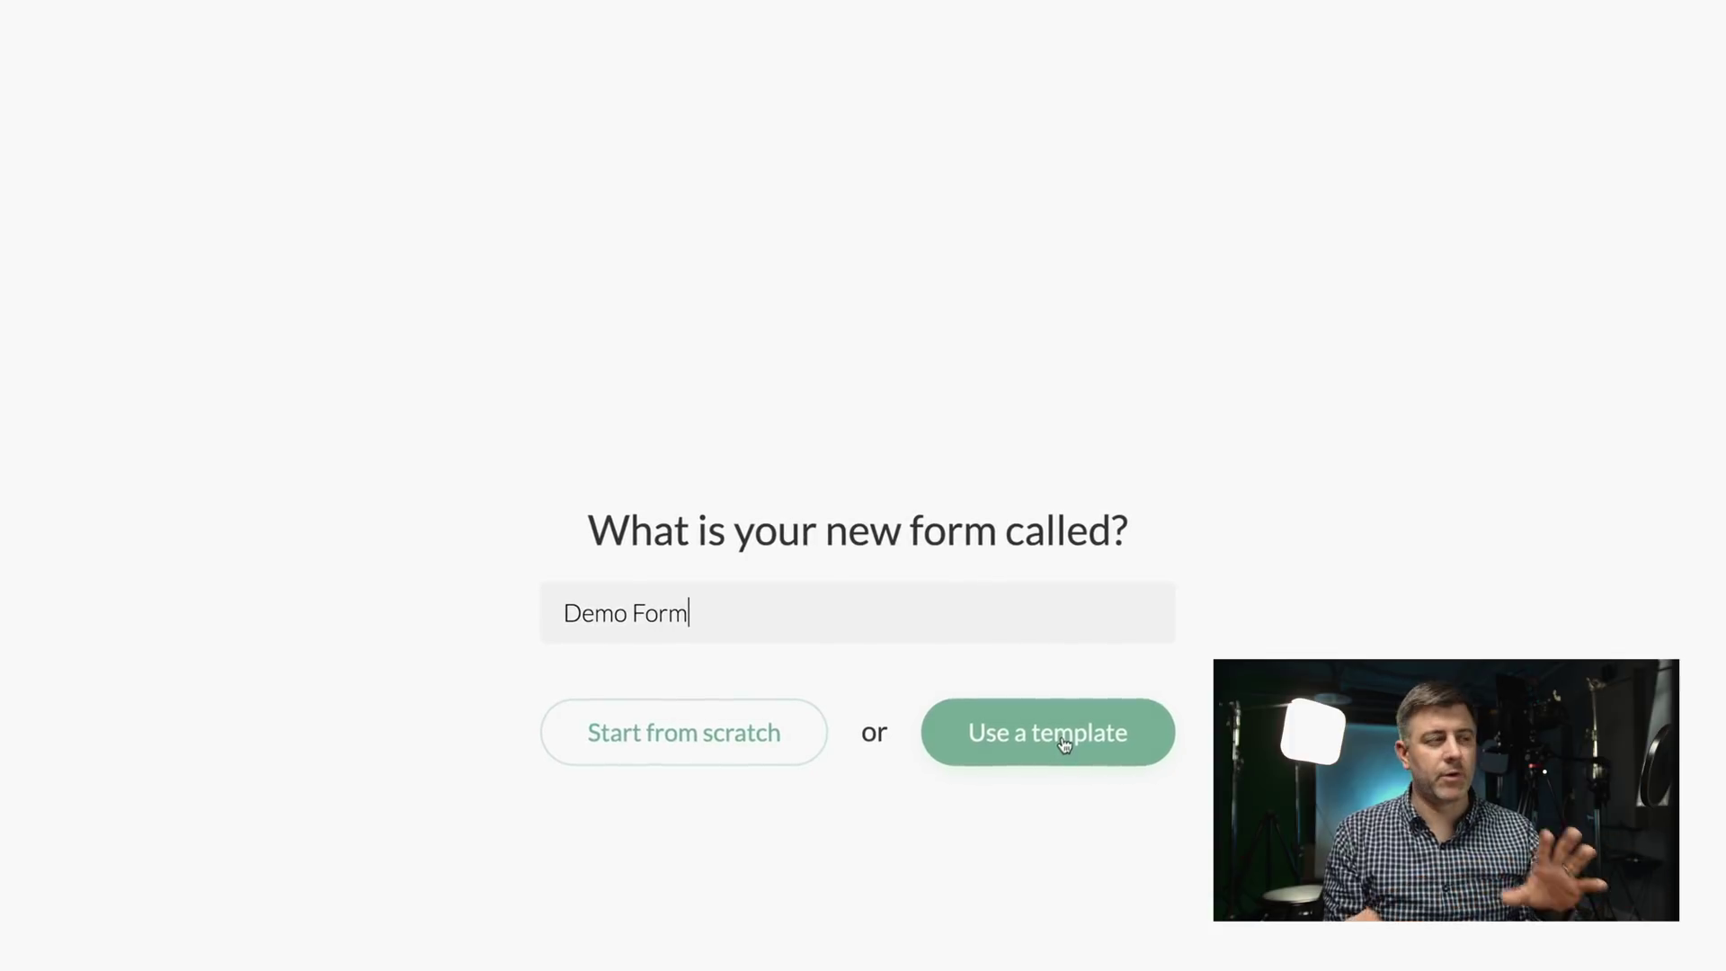
left_click(746, 732)
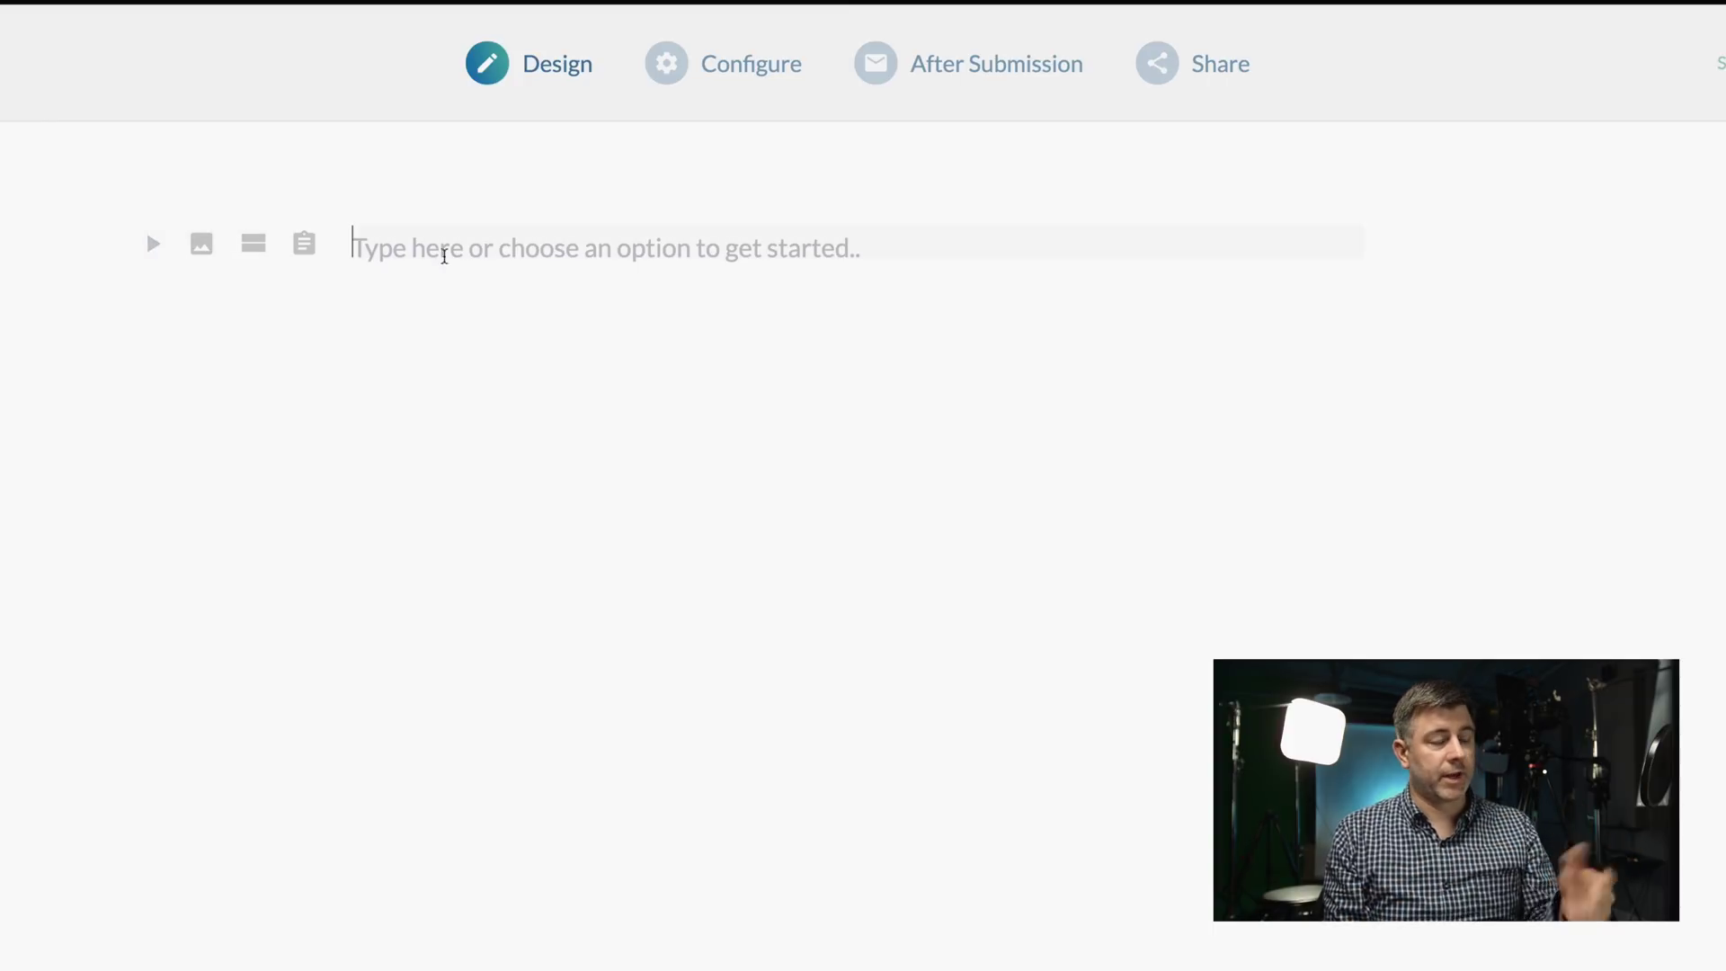
type("dfbsfgnghdm")
key("BackSpace")
key("BackSpace")
key("BackSpace")
key("BackSpace")
key("BackSpace")
key("BackSpace")
key("BackSpace")
key("BackSpace")
key("BackSpace")
key("BackSpace")
key("BackSpace")
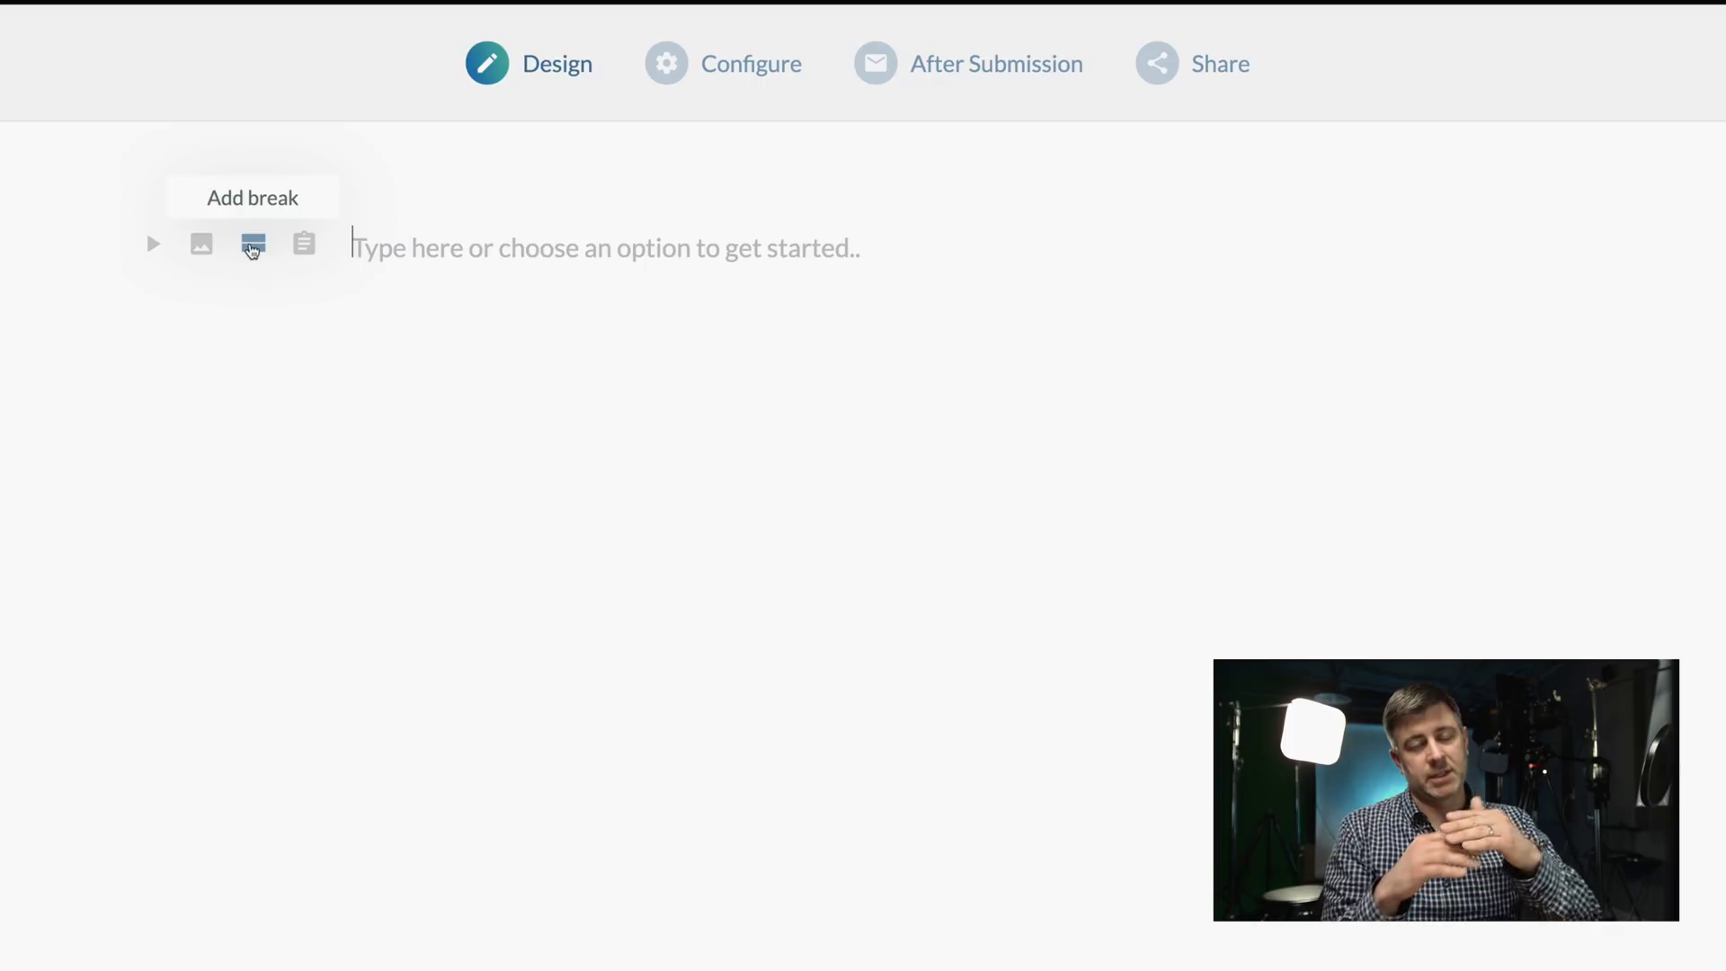
left_click(253, 245)
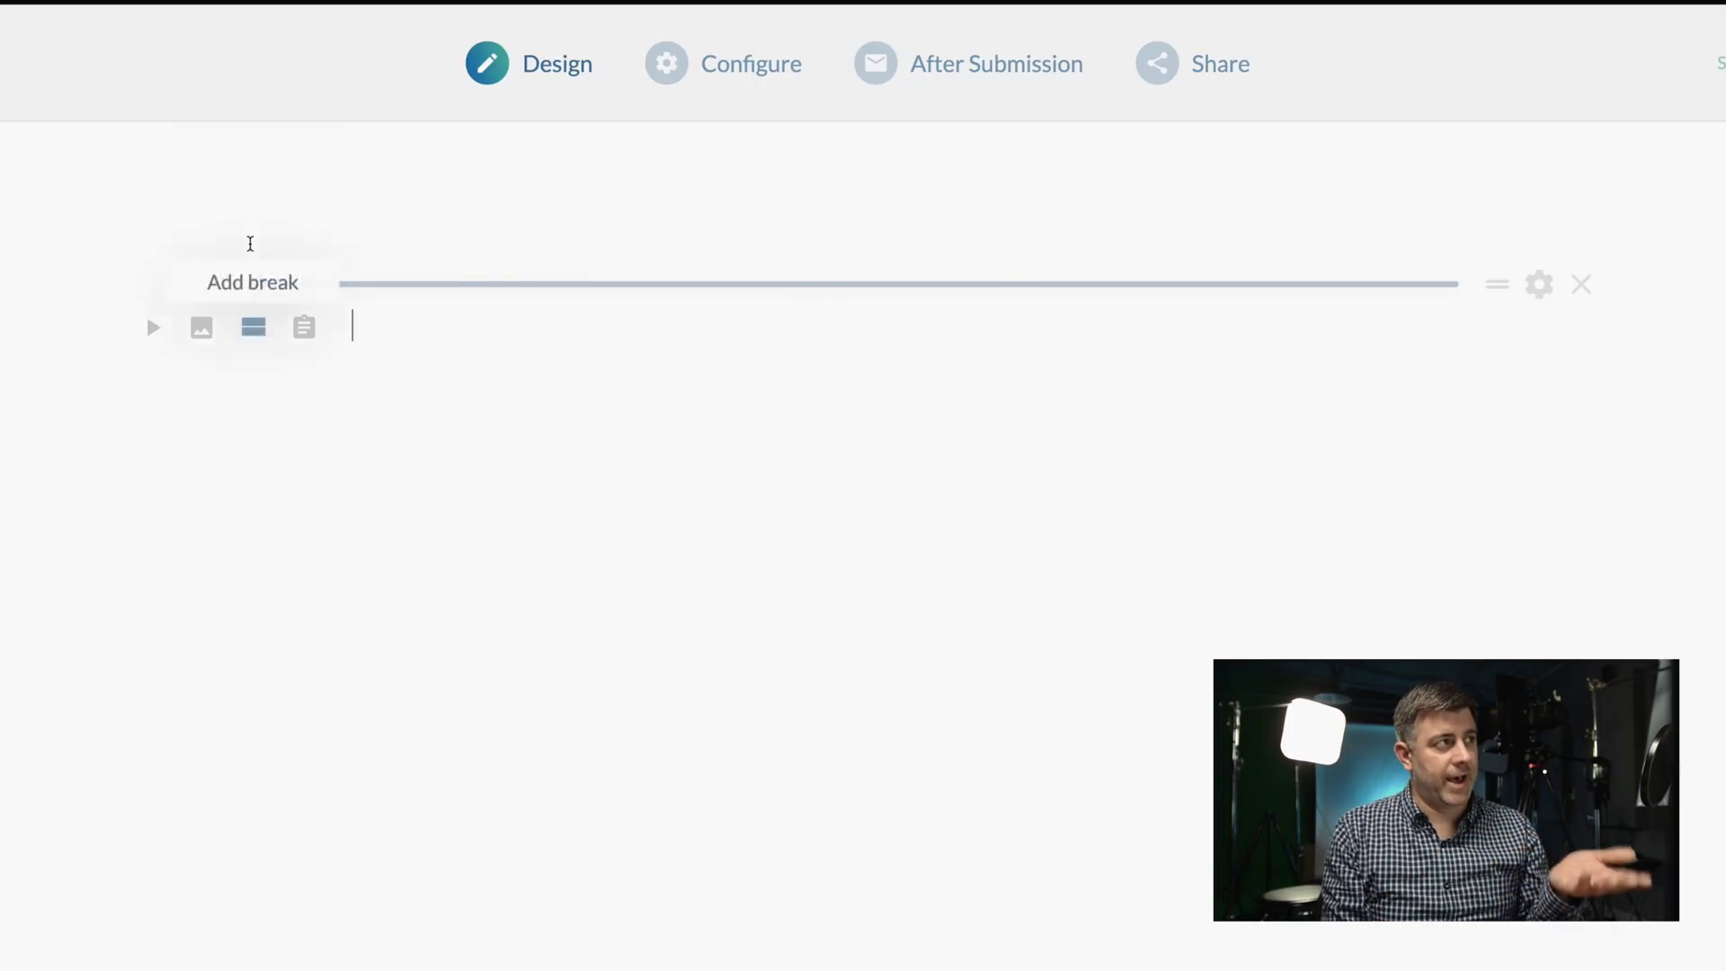
left_click(1583, 286)
left_click(1023, 64)
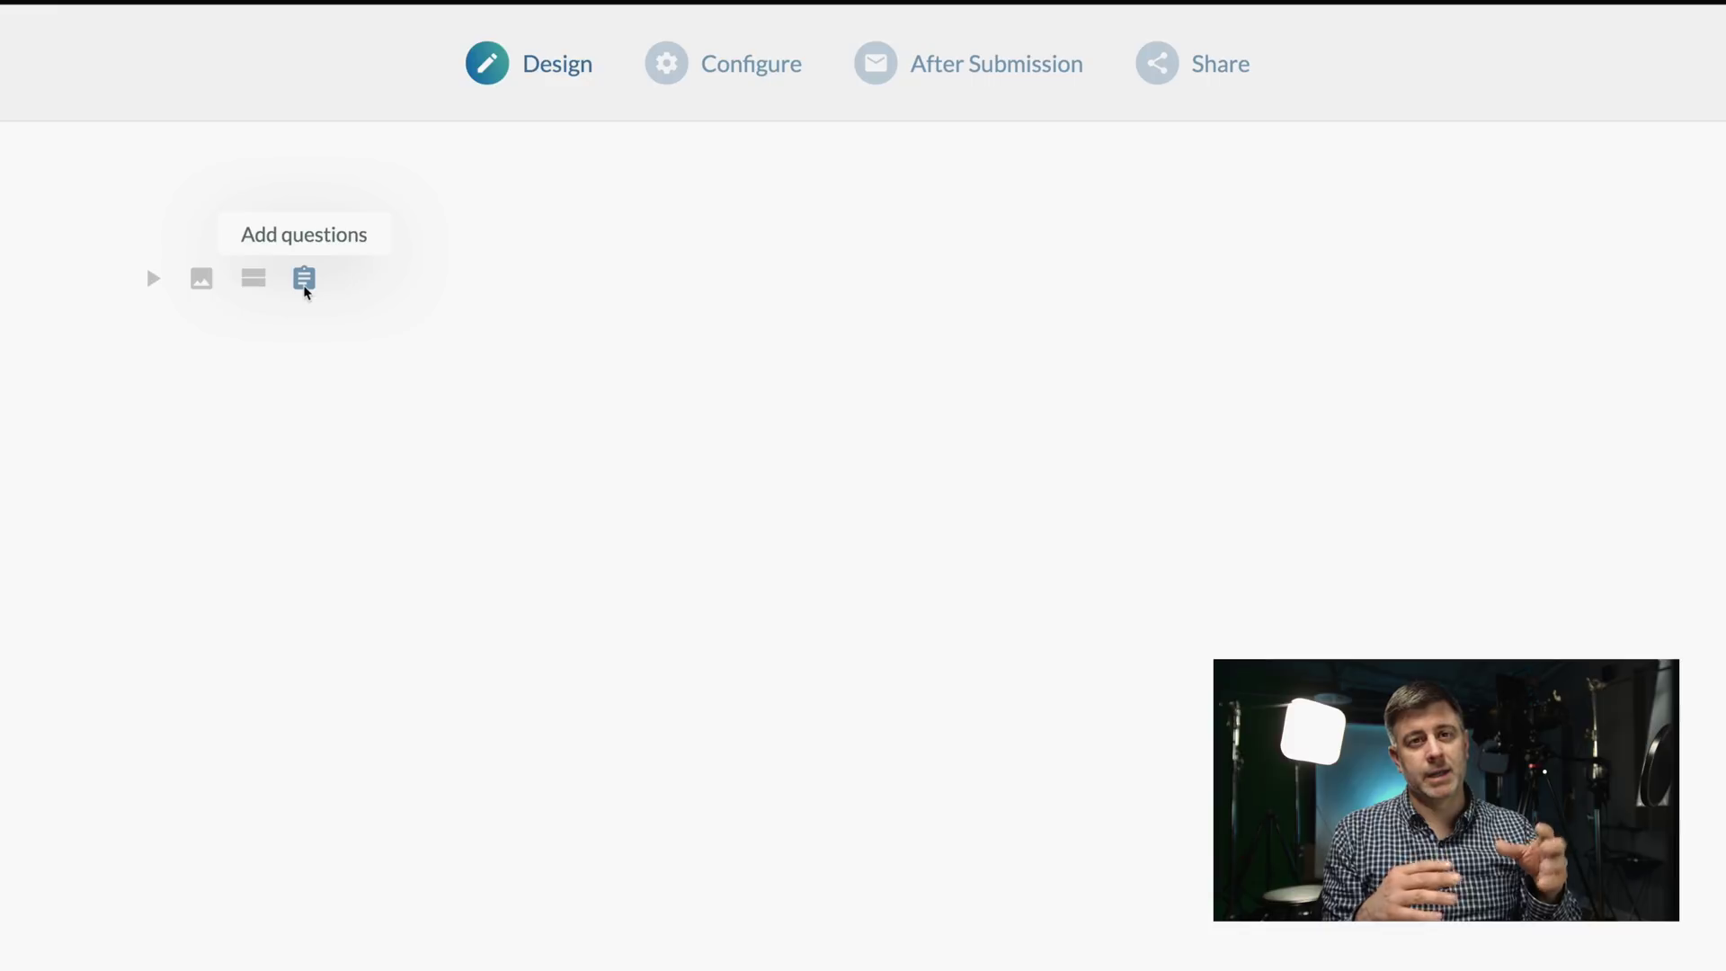
Step: Add a question reading "What is your name?" with the help text "First and last name, please."
left_click(305, 285)
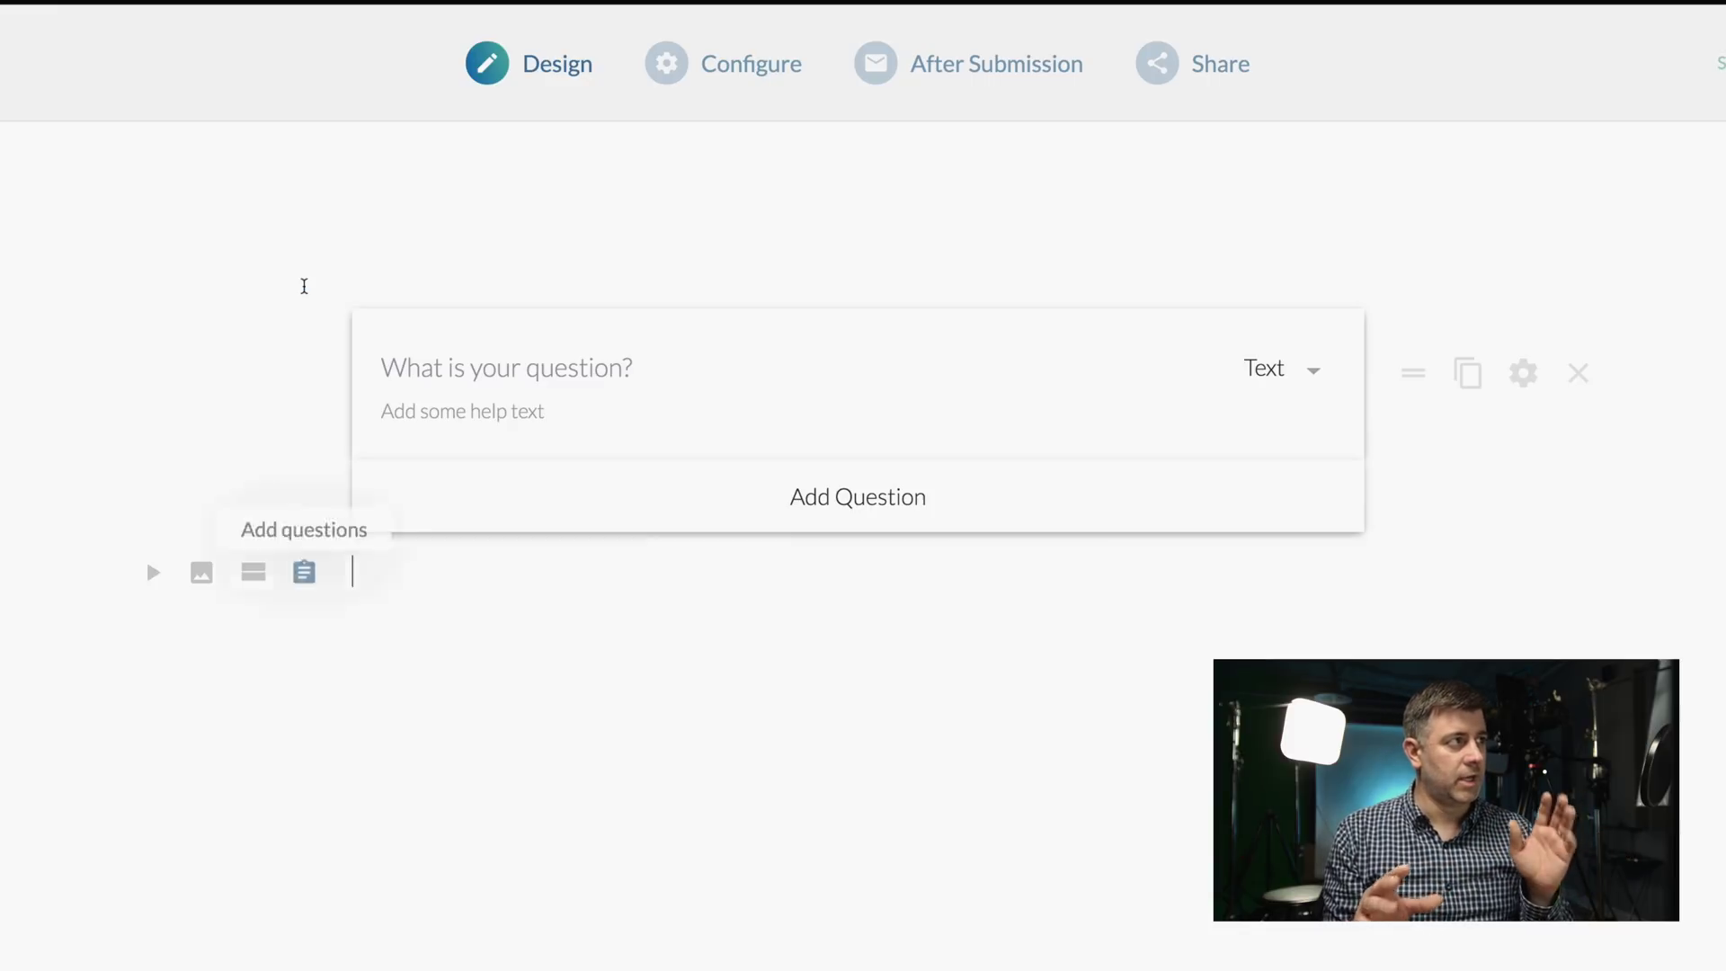
left_click(547, 369)
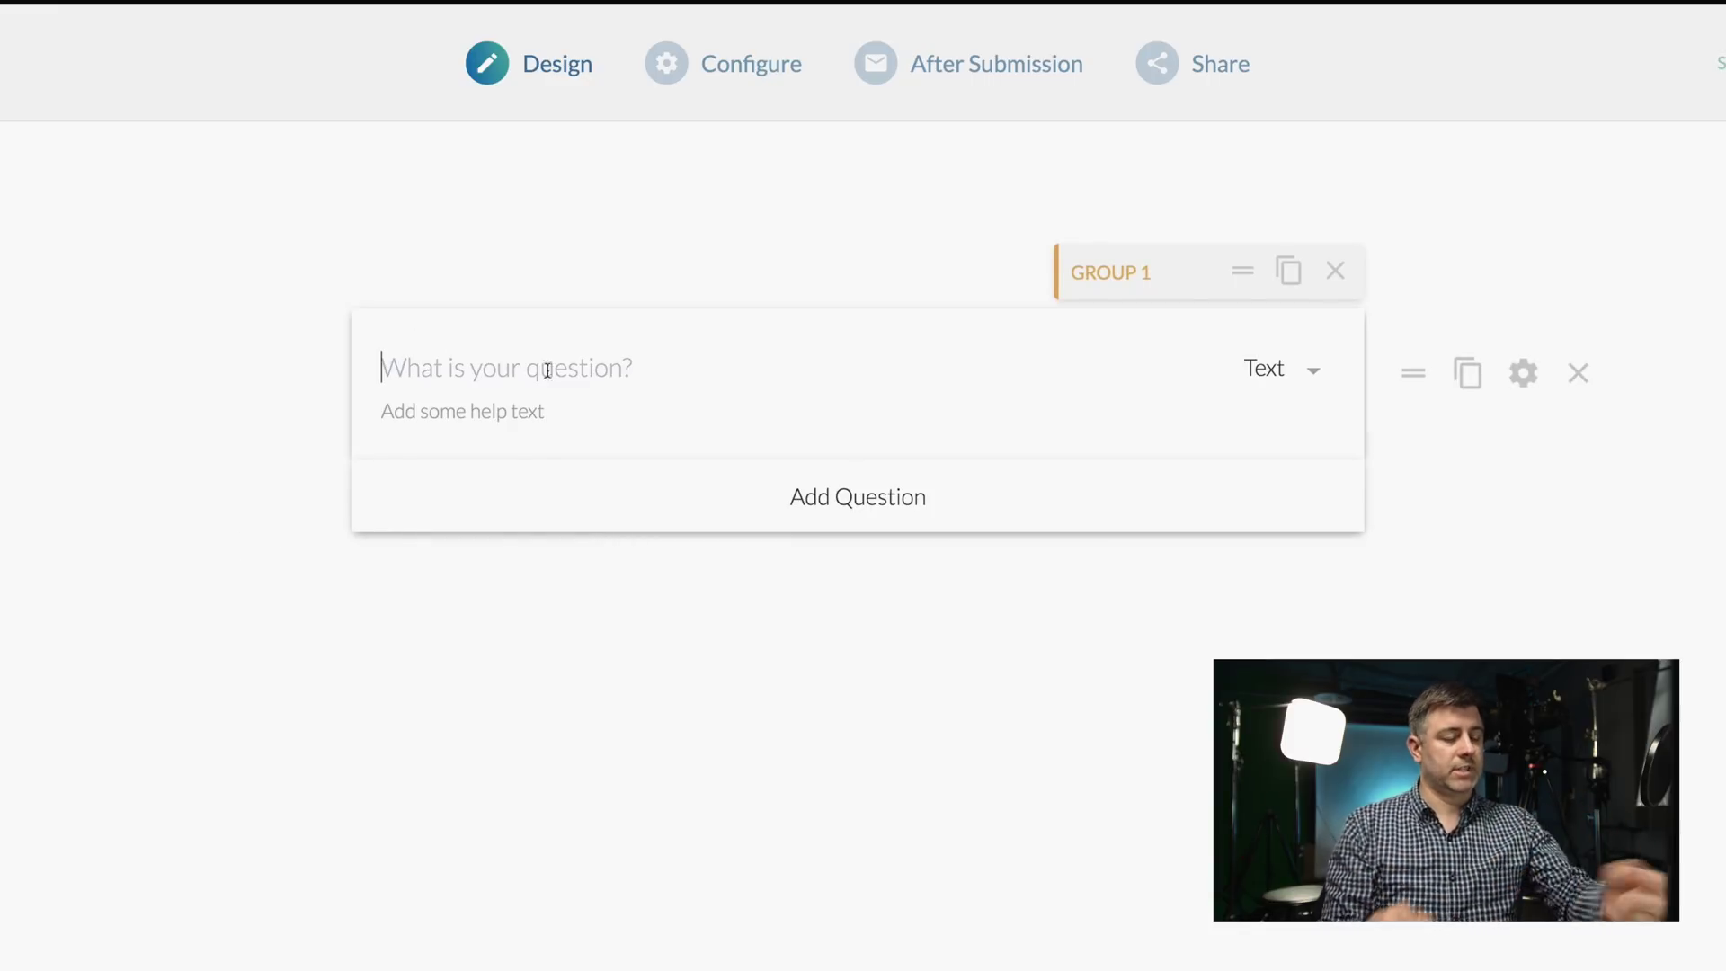
type("What is")
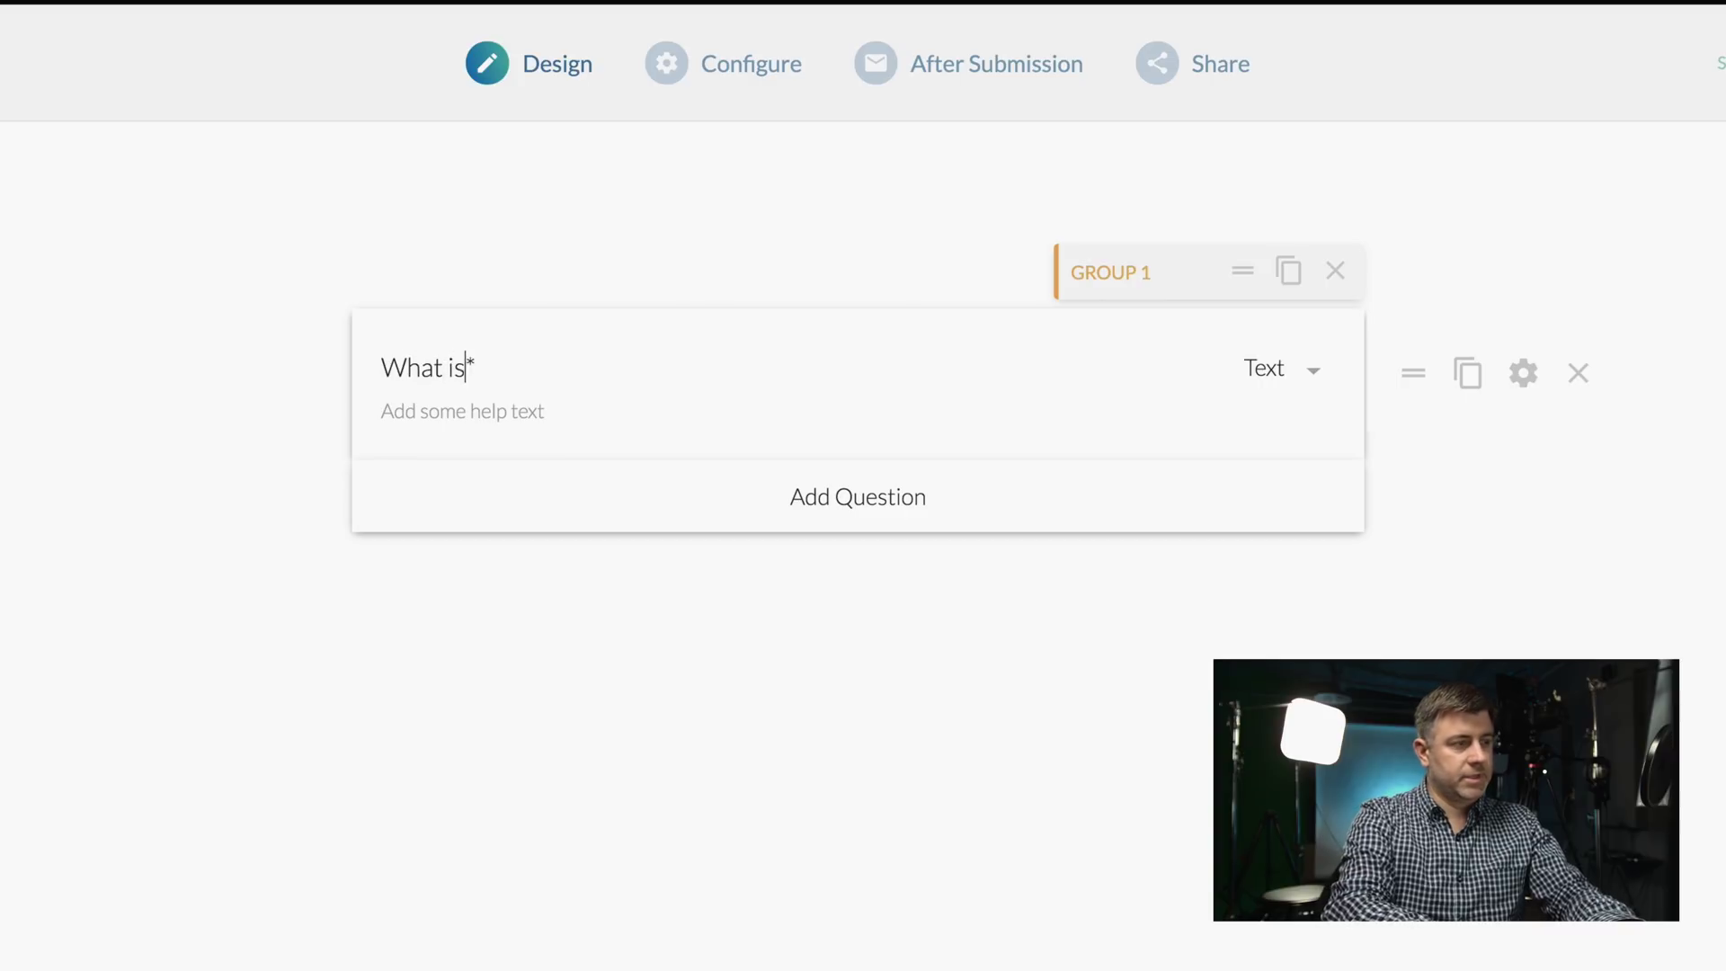
type(" your name")
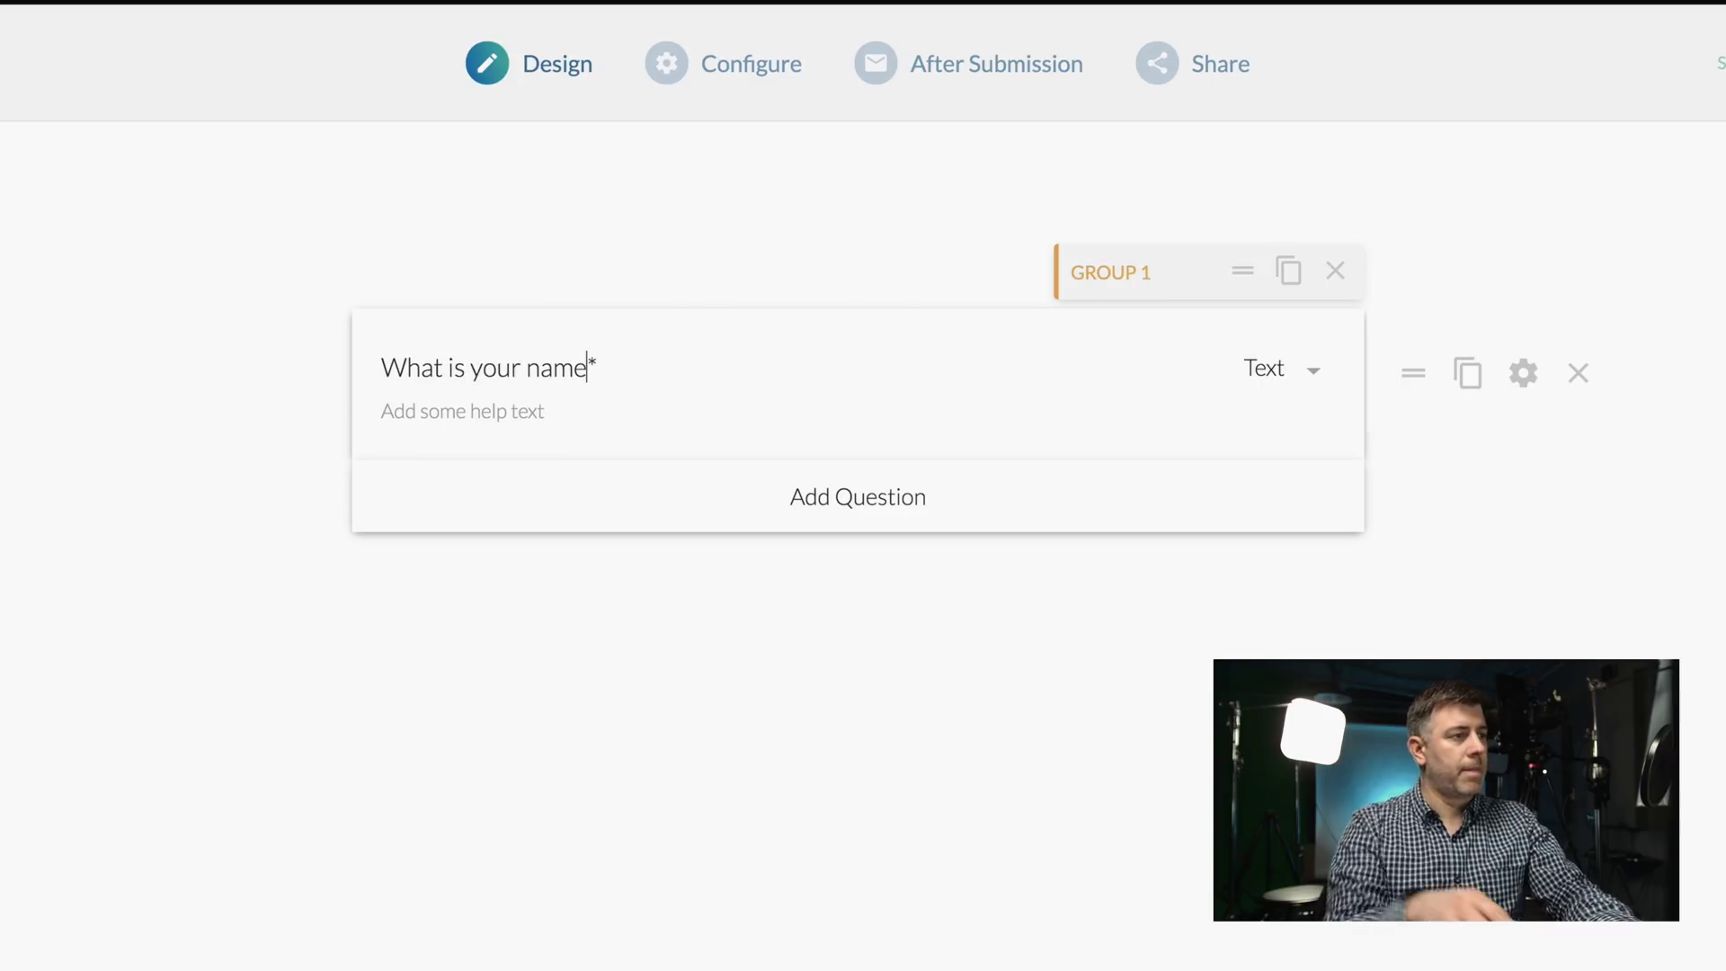
type("?")
left_click(502, 410)
type("First and last")
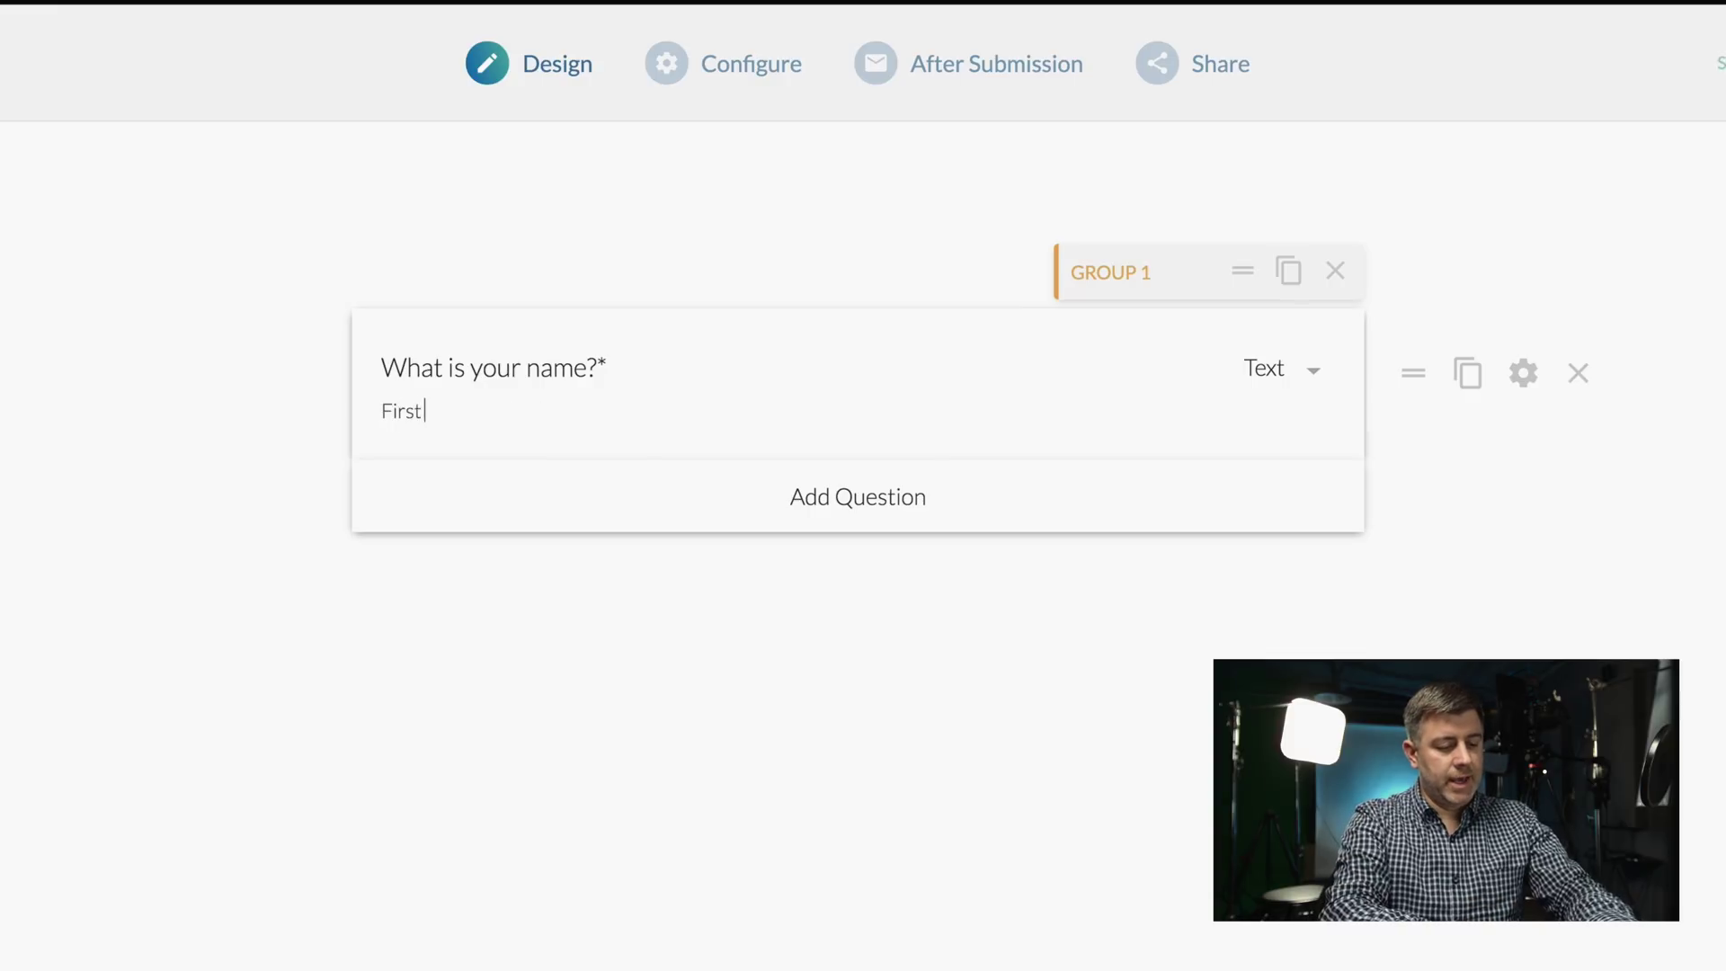
type(" name, please.")
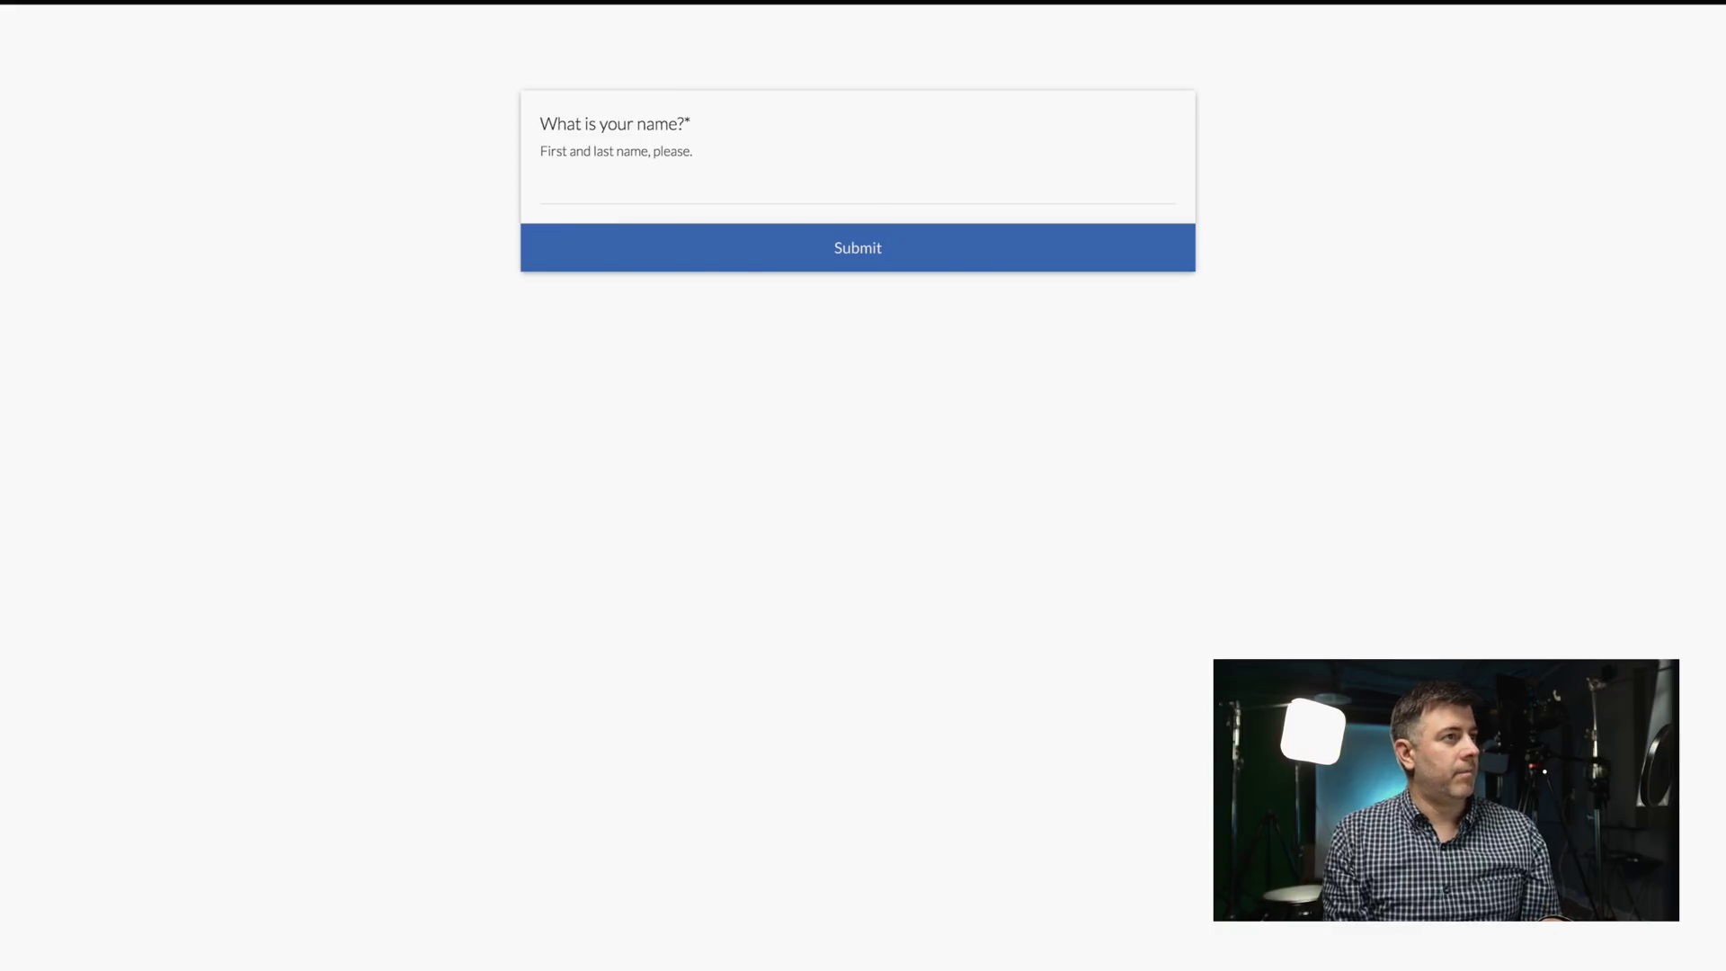
Step: Test the name question on the live form with a first and last name, and return to the form editor
left_click(655, 193)
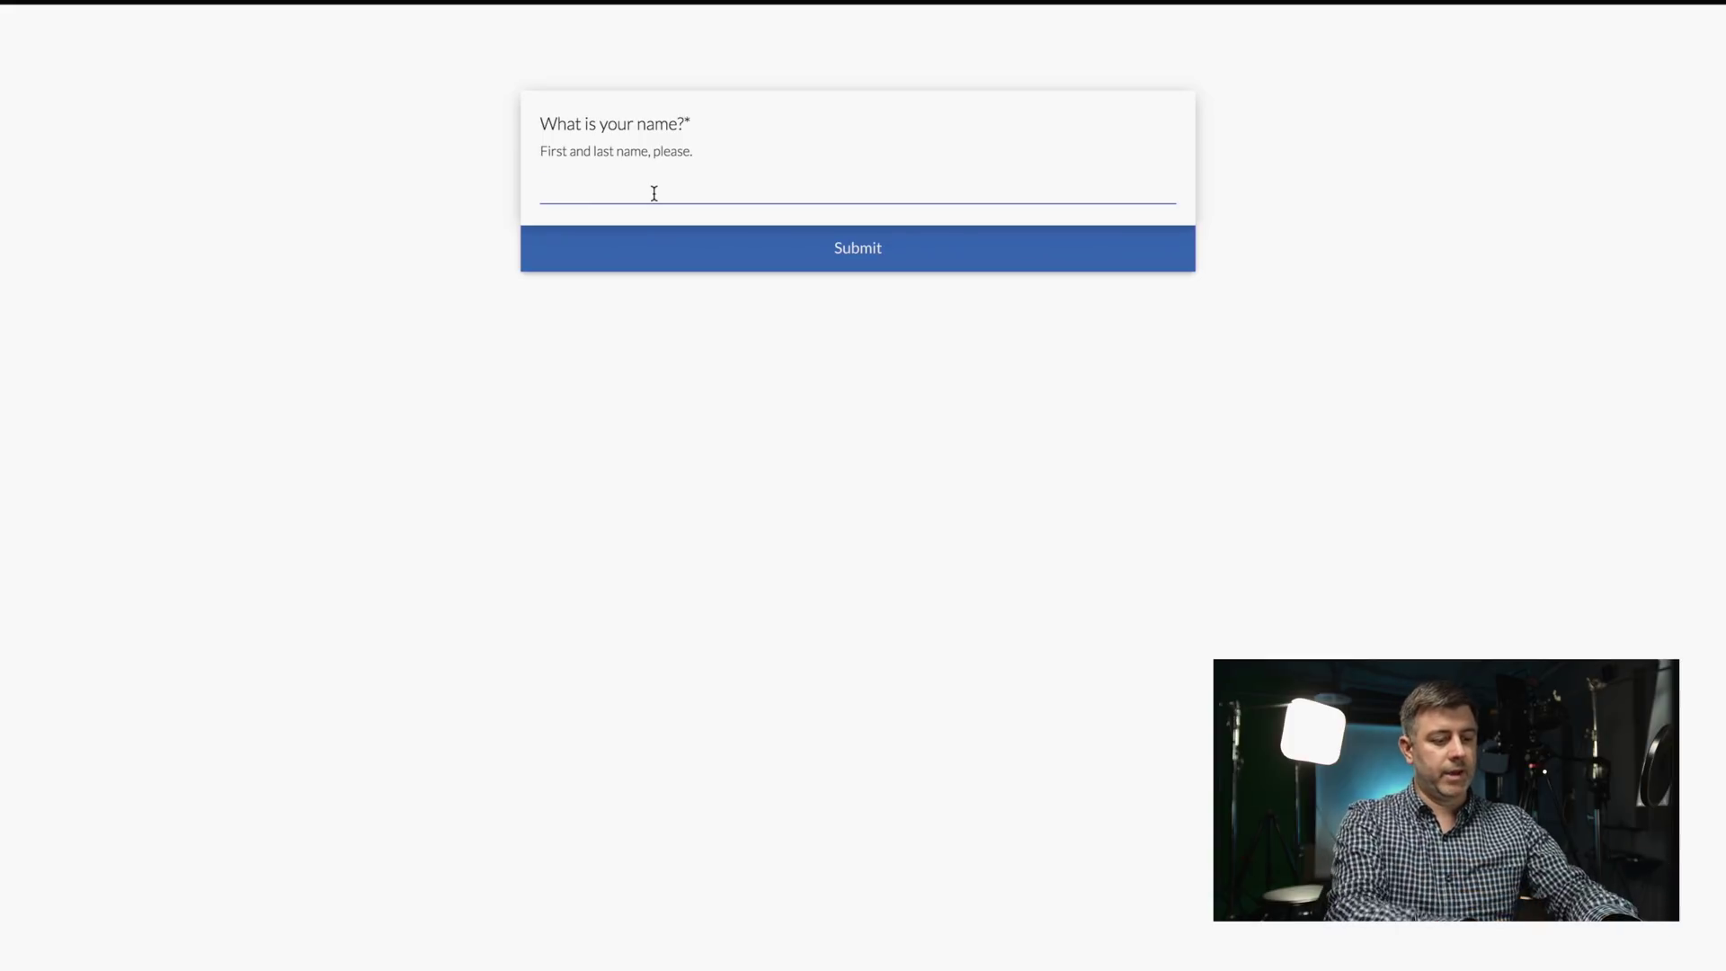
type("Rich Baum")
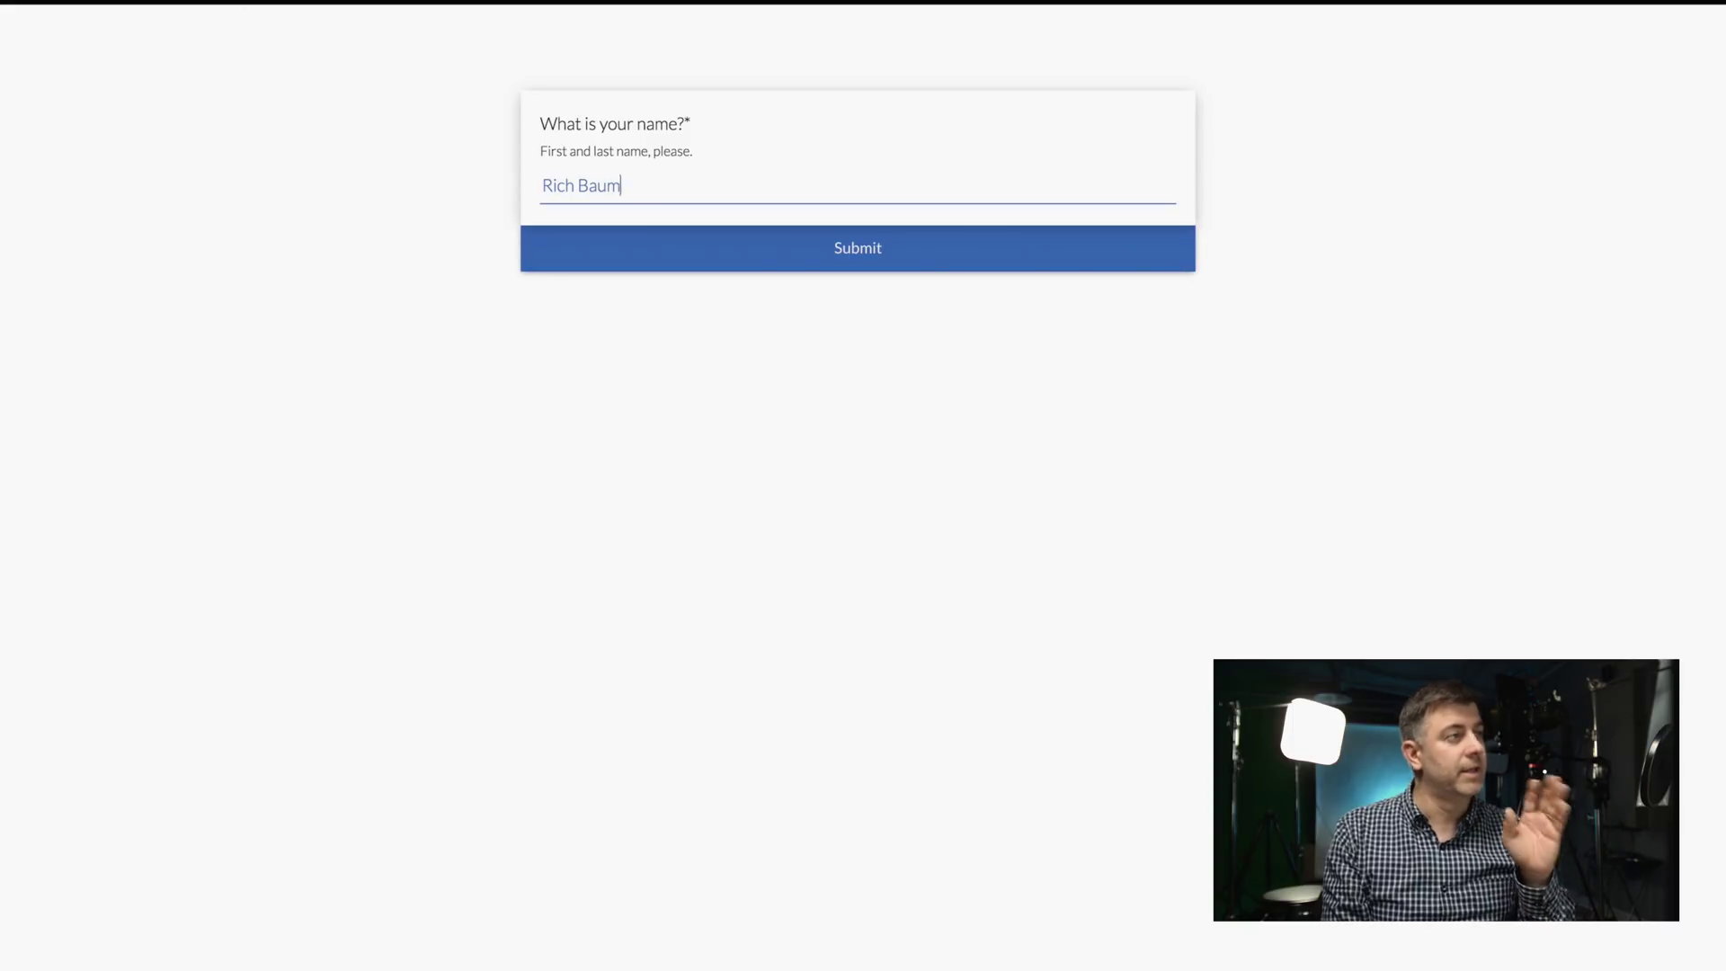
left_click(503, 2)
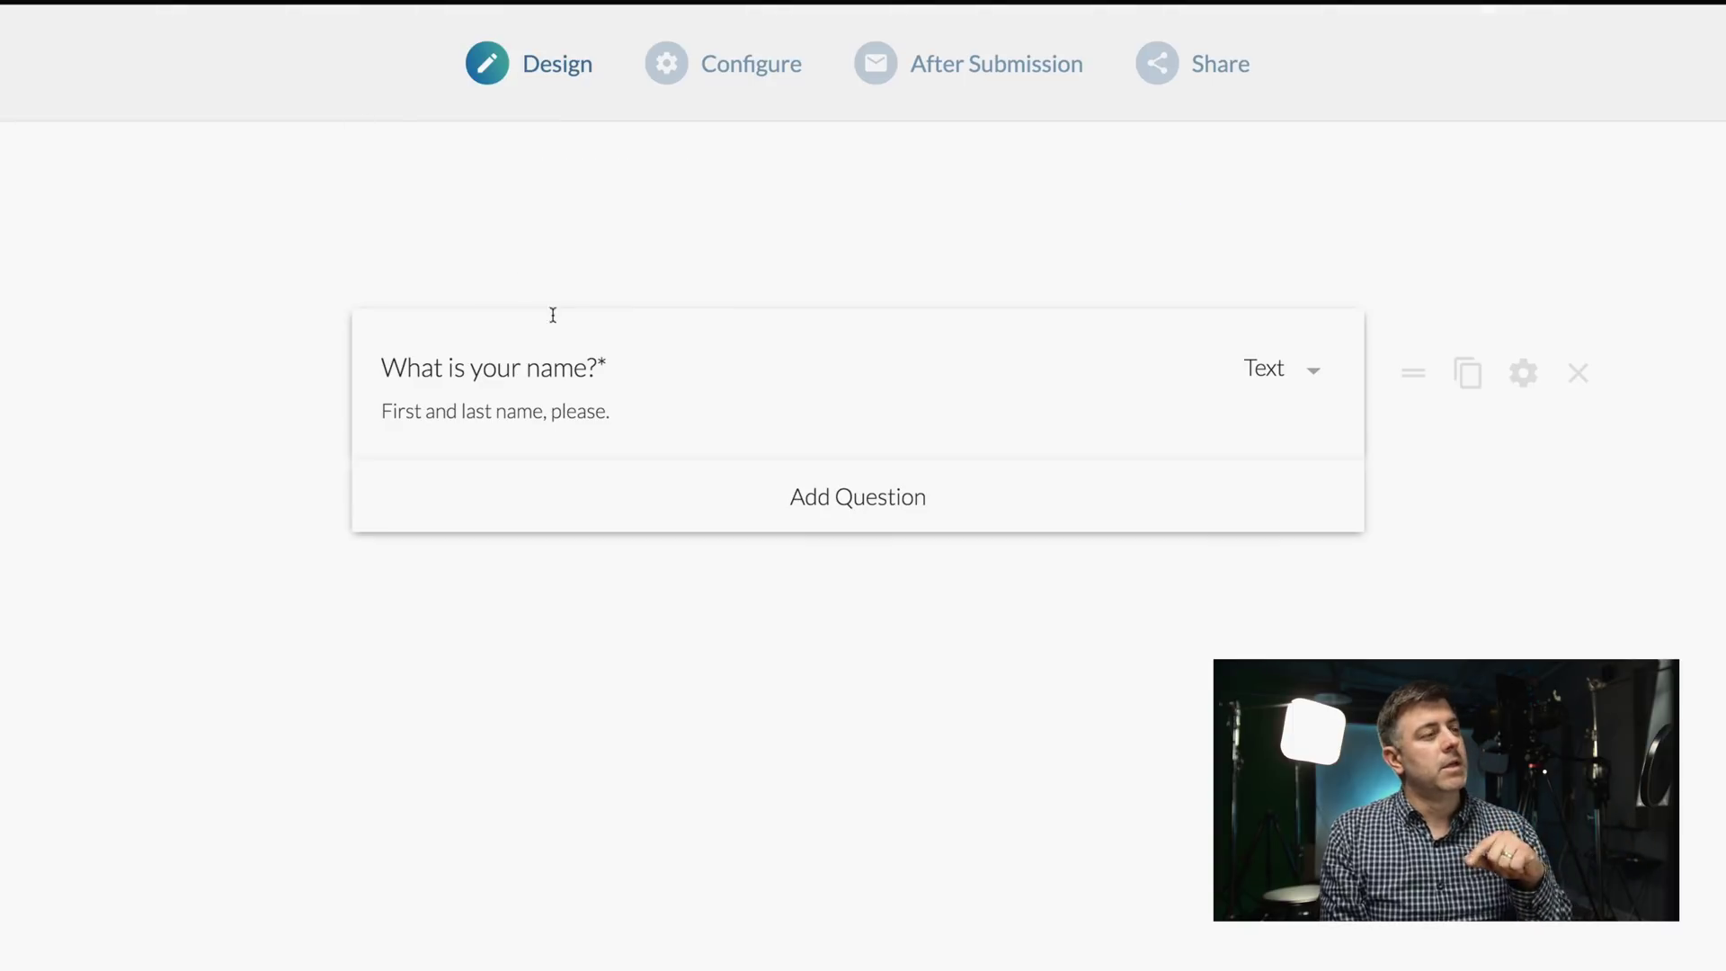
Step: Add a second question reading "What is the address of the property"
left_click(827, 509)
type("Wh")
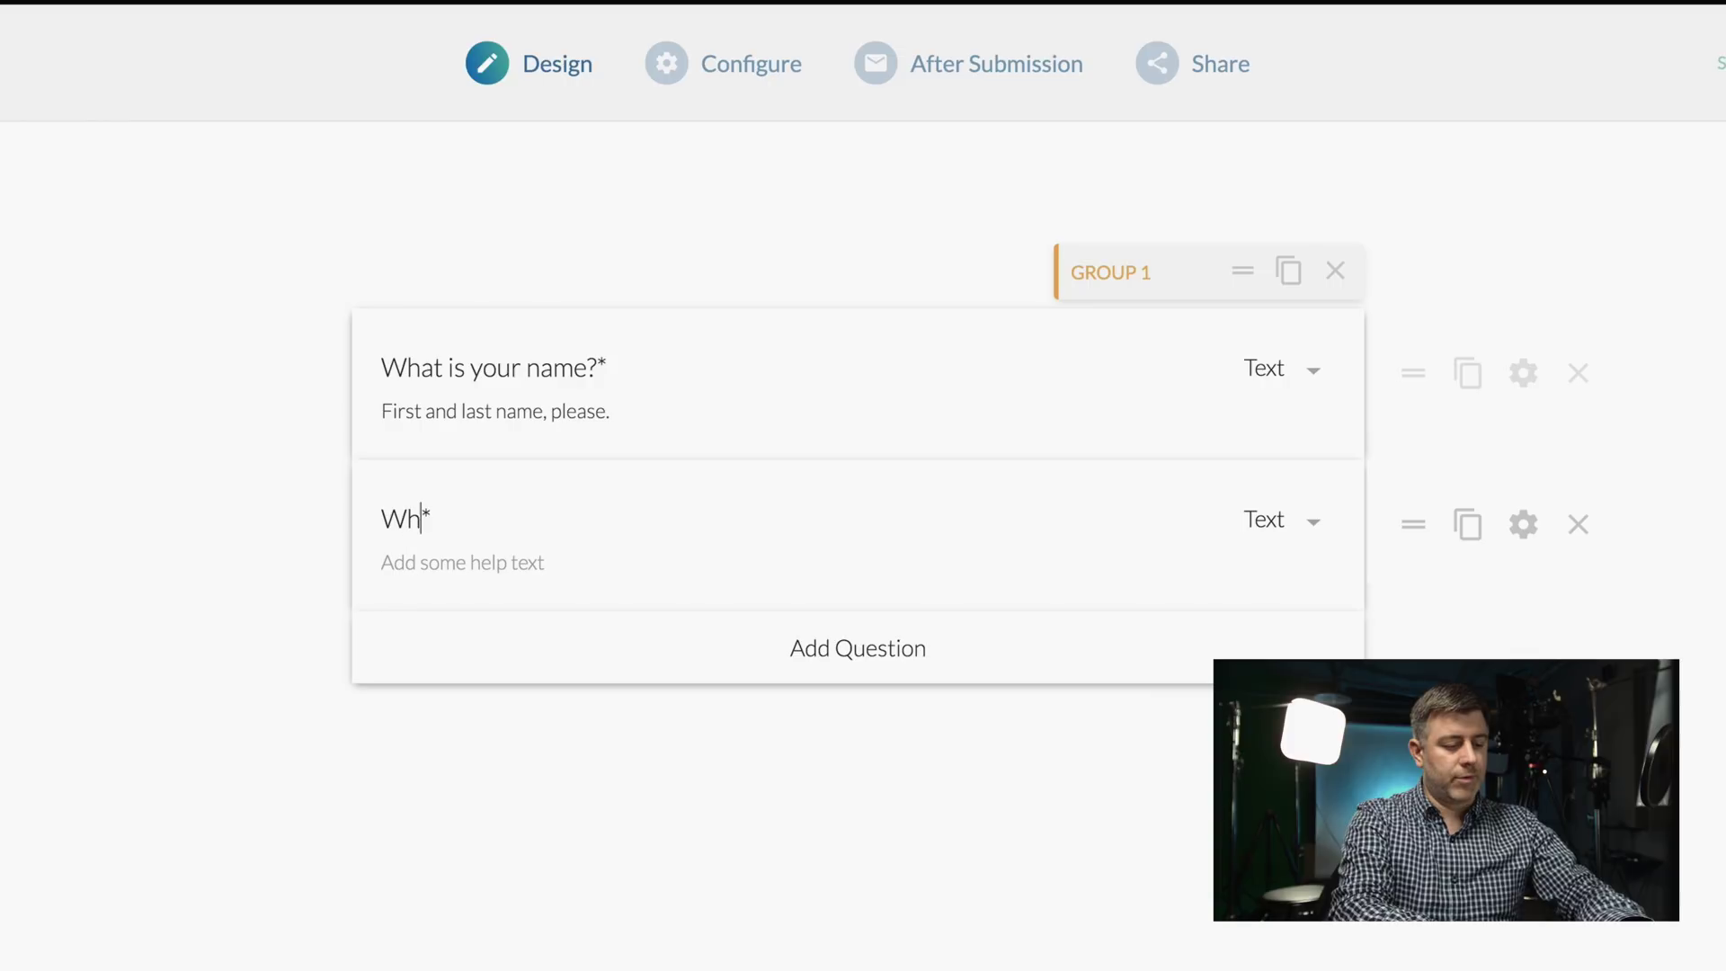
type("at is the addre")
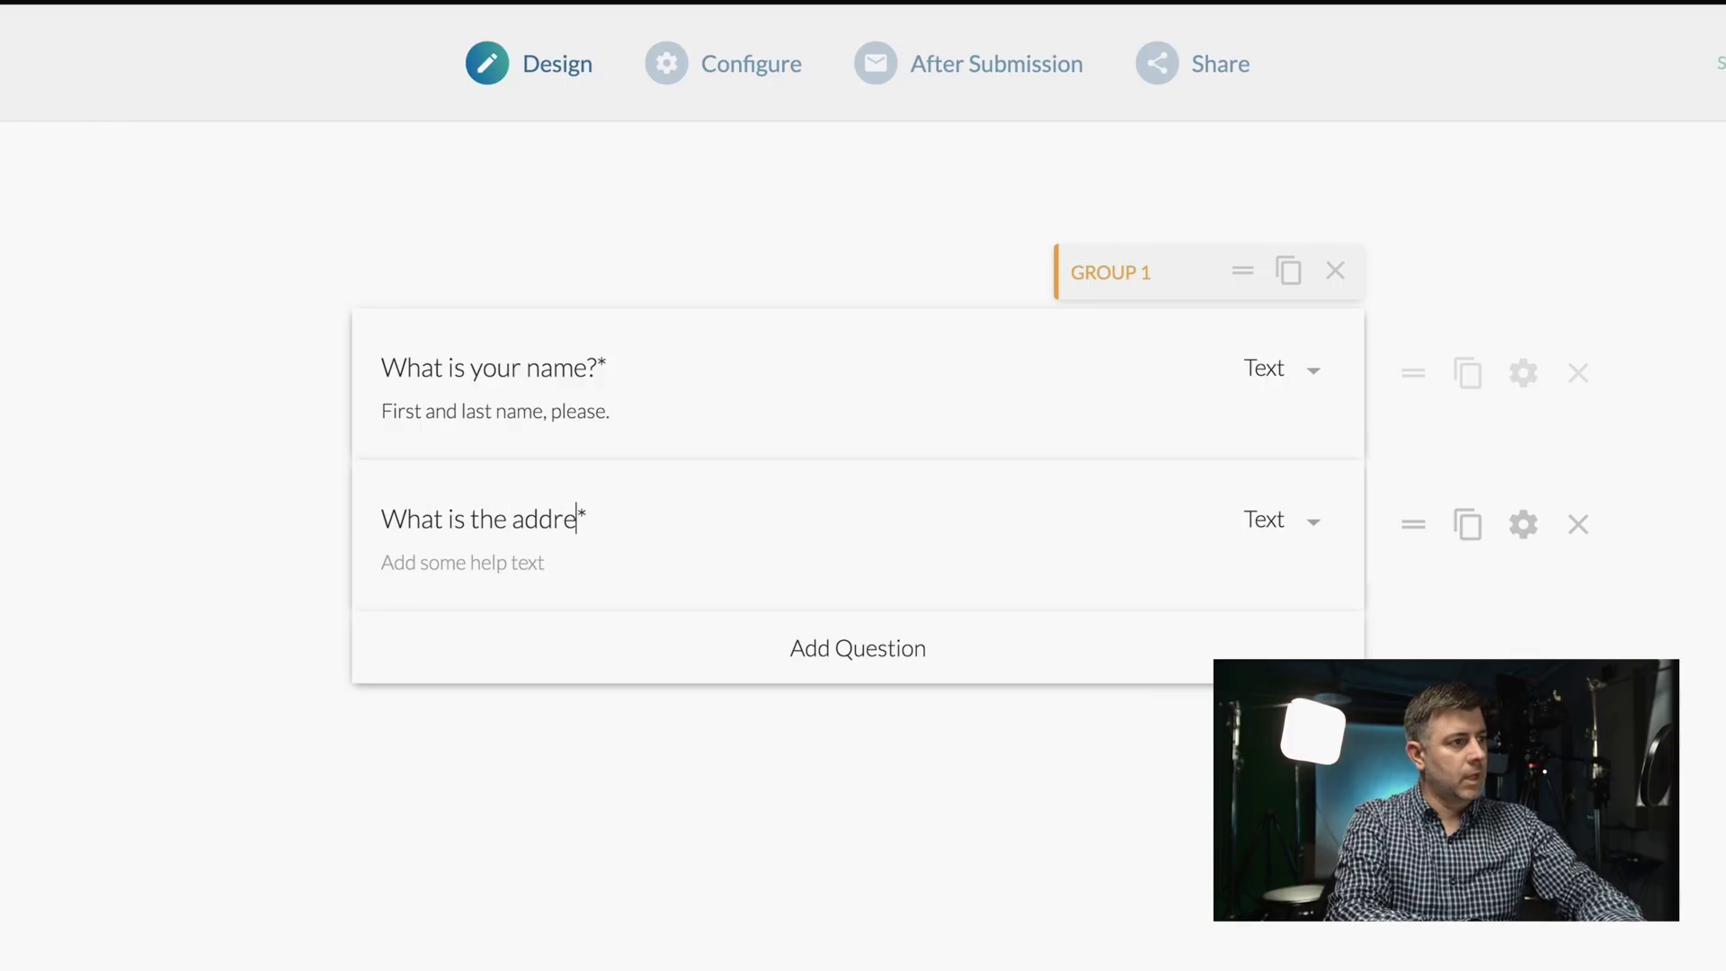
type("ss of the propery")
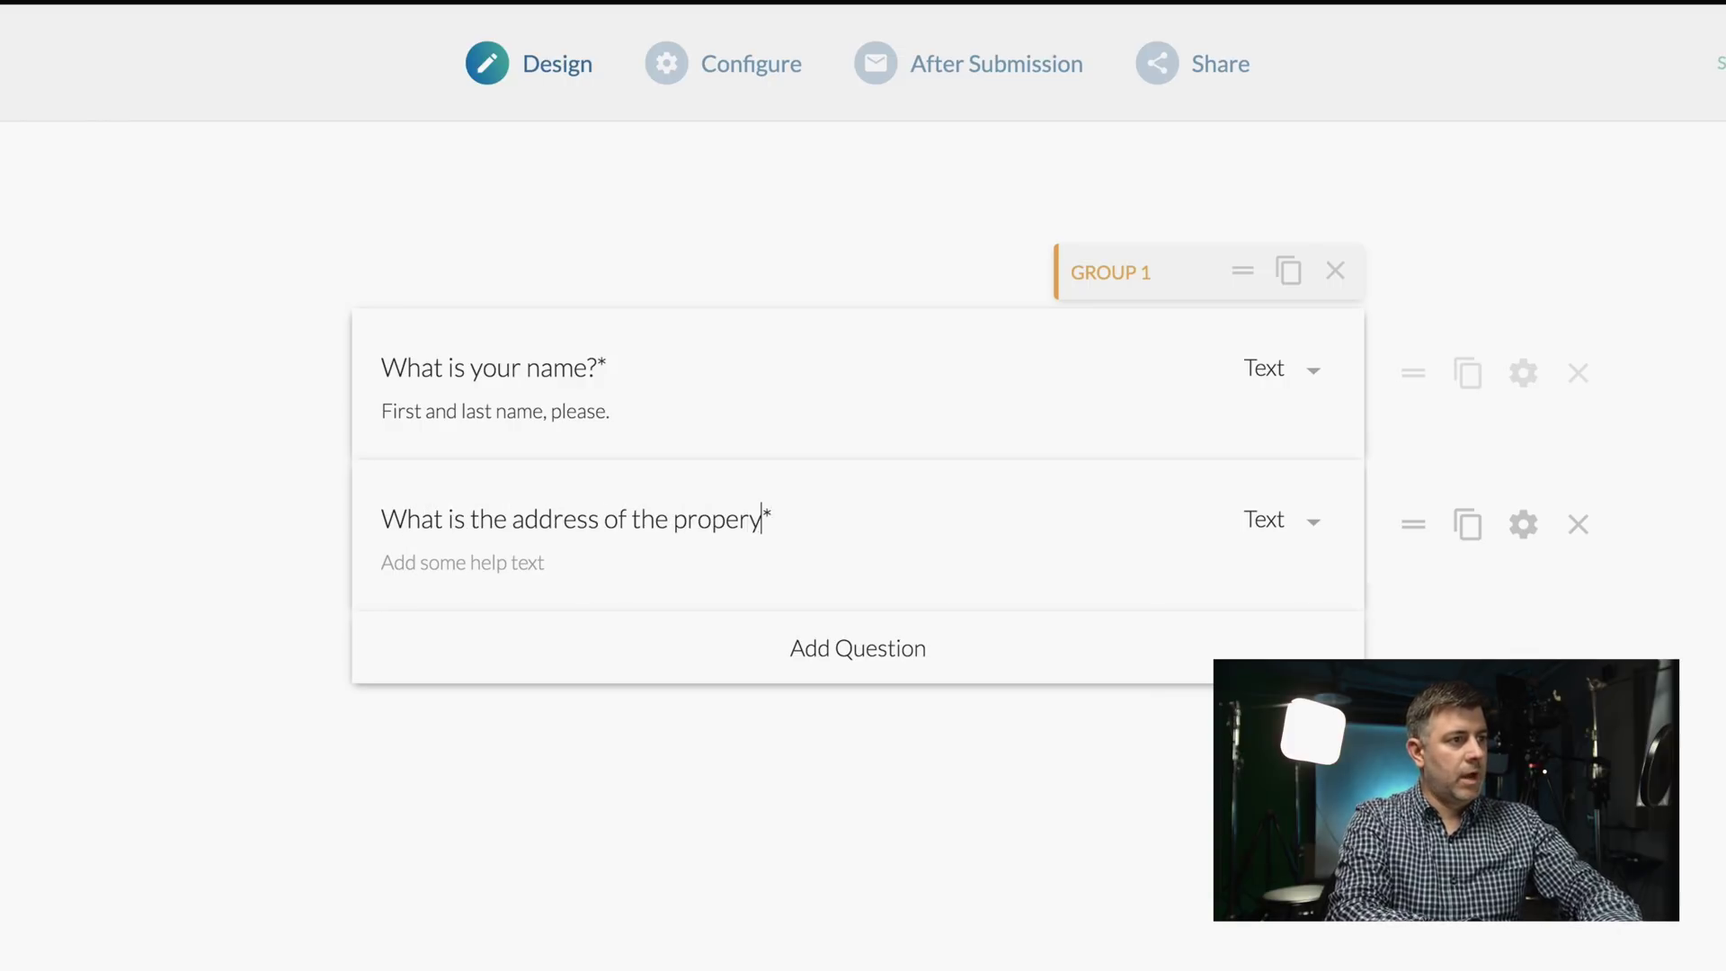
key("BackSpace")
type("ty")
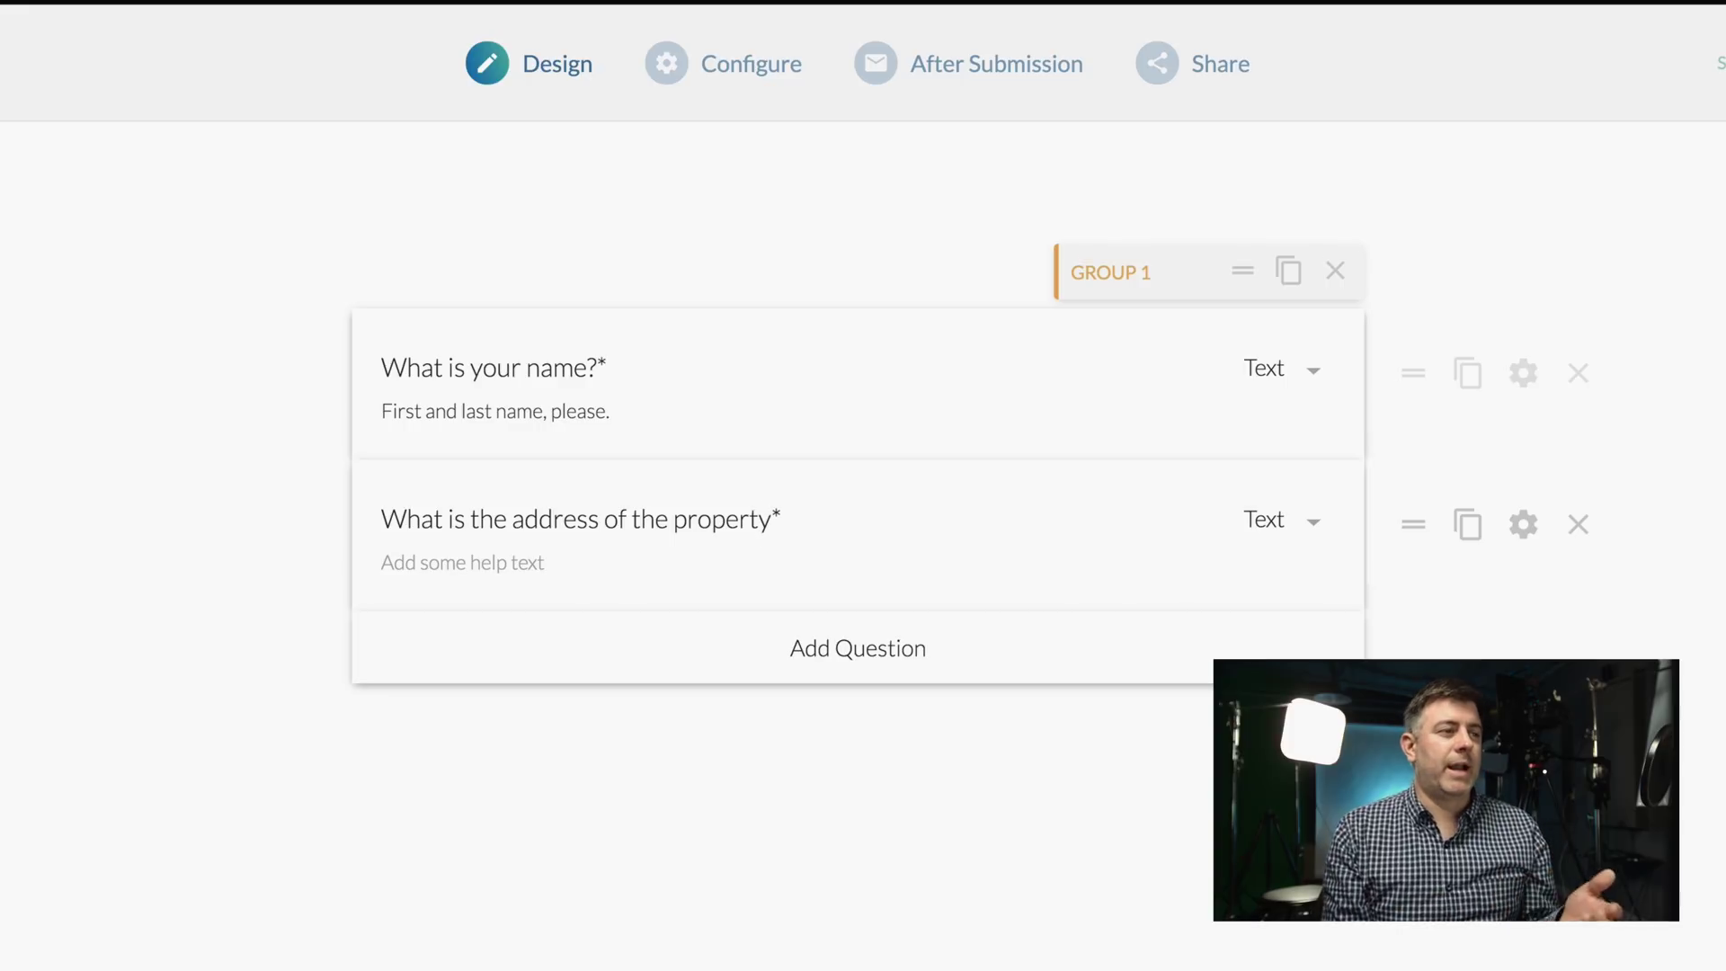
Step: Set the property address question's type to Address
left_click(1310, 524)
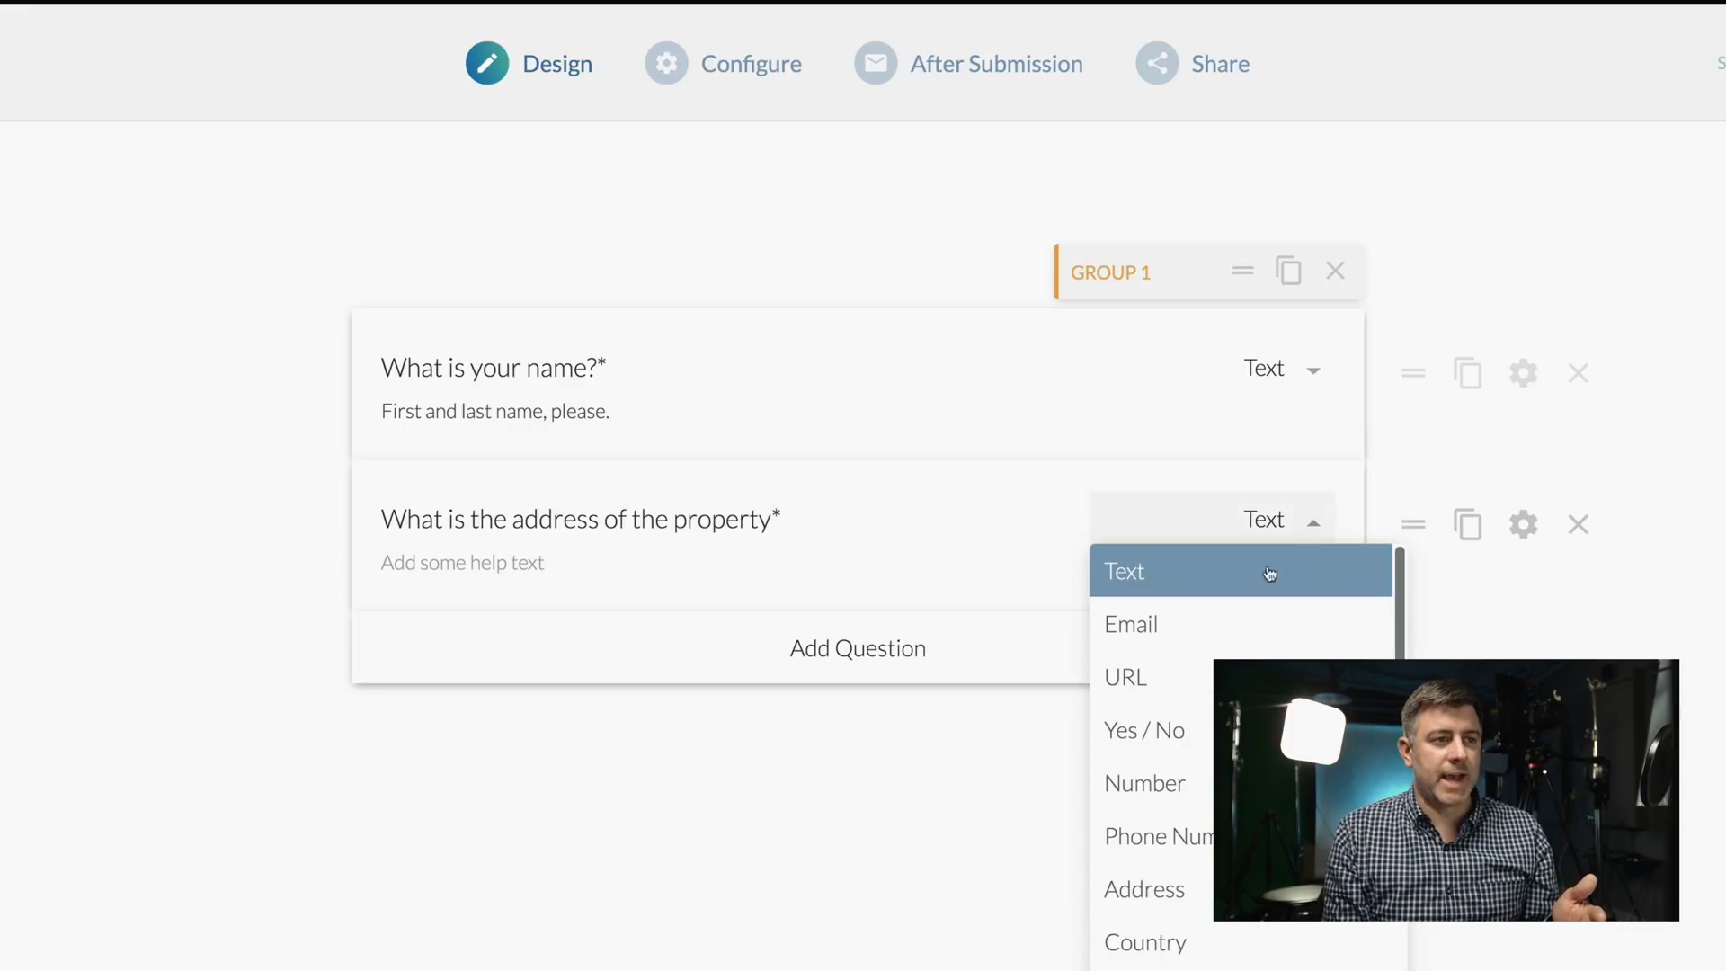
scroll(1179, 698, "down", 3)
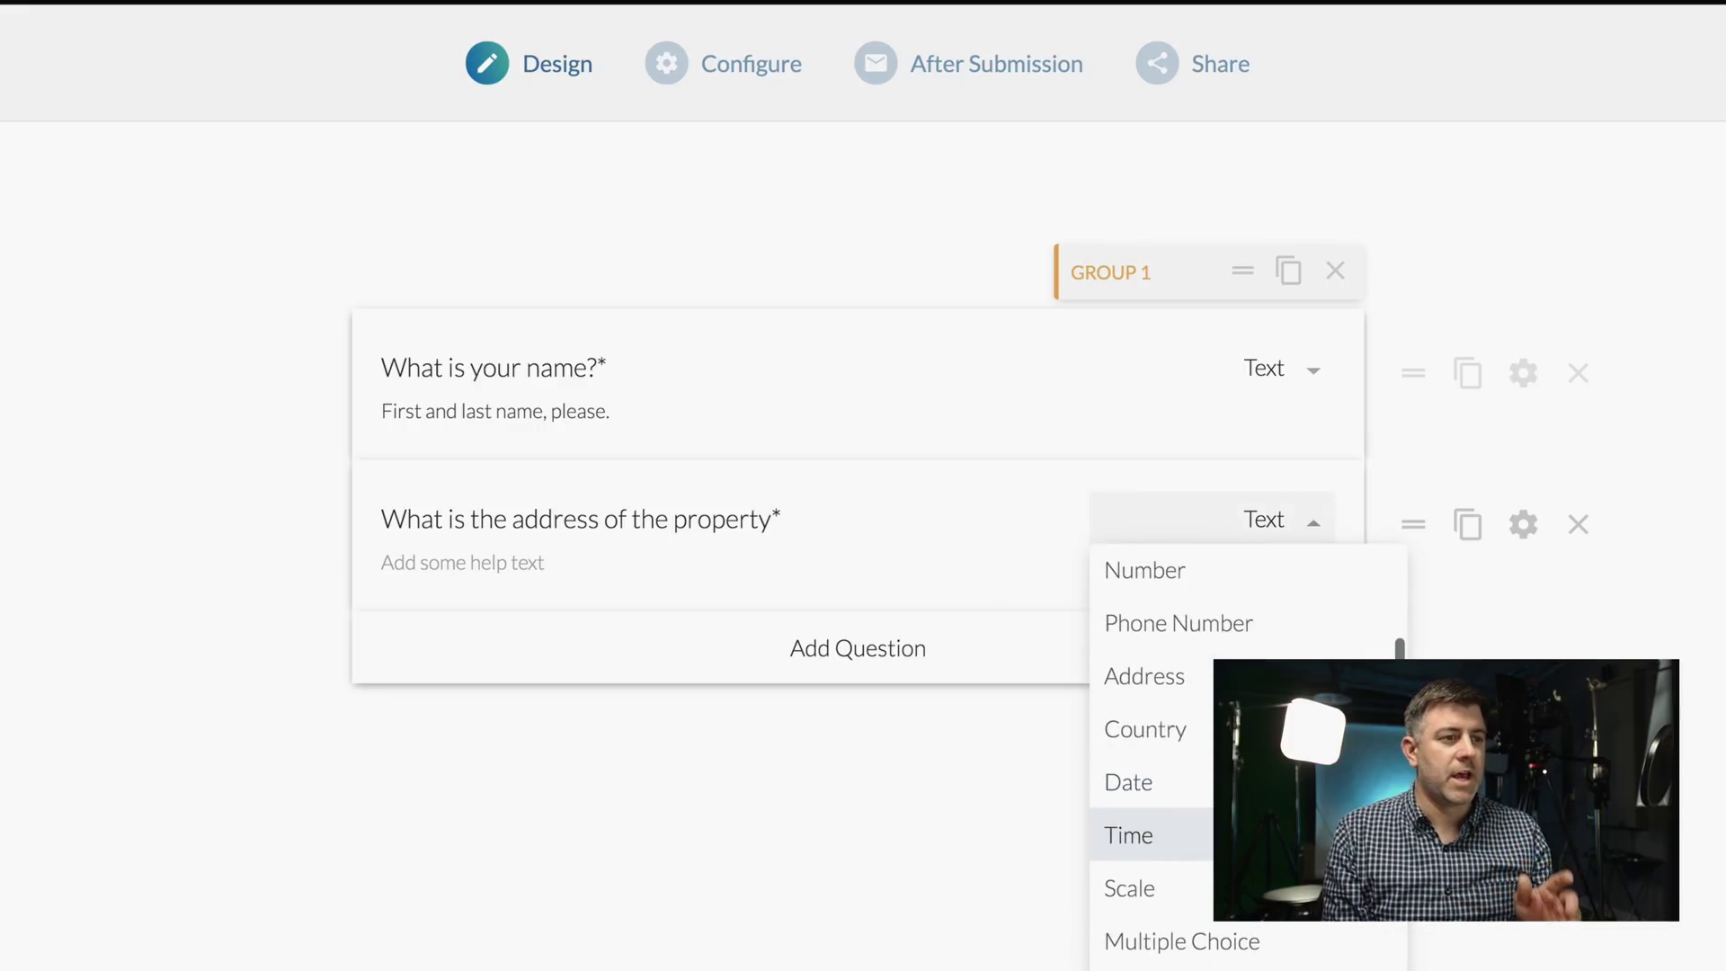
left_click(1184, 686)
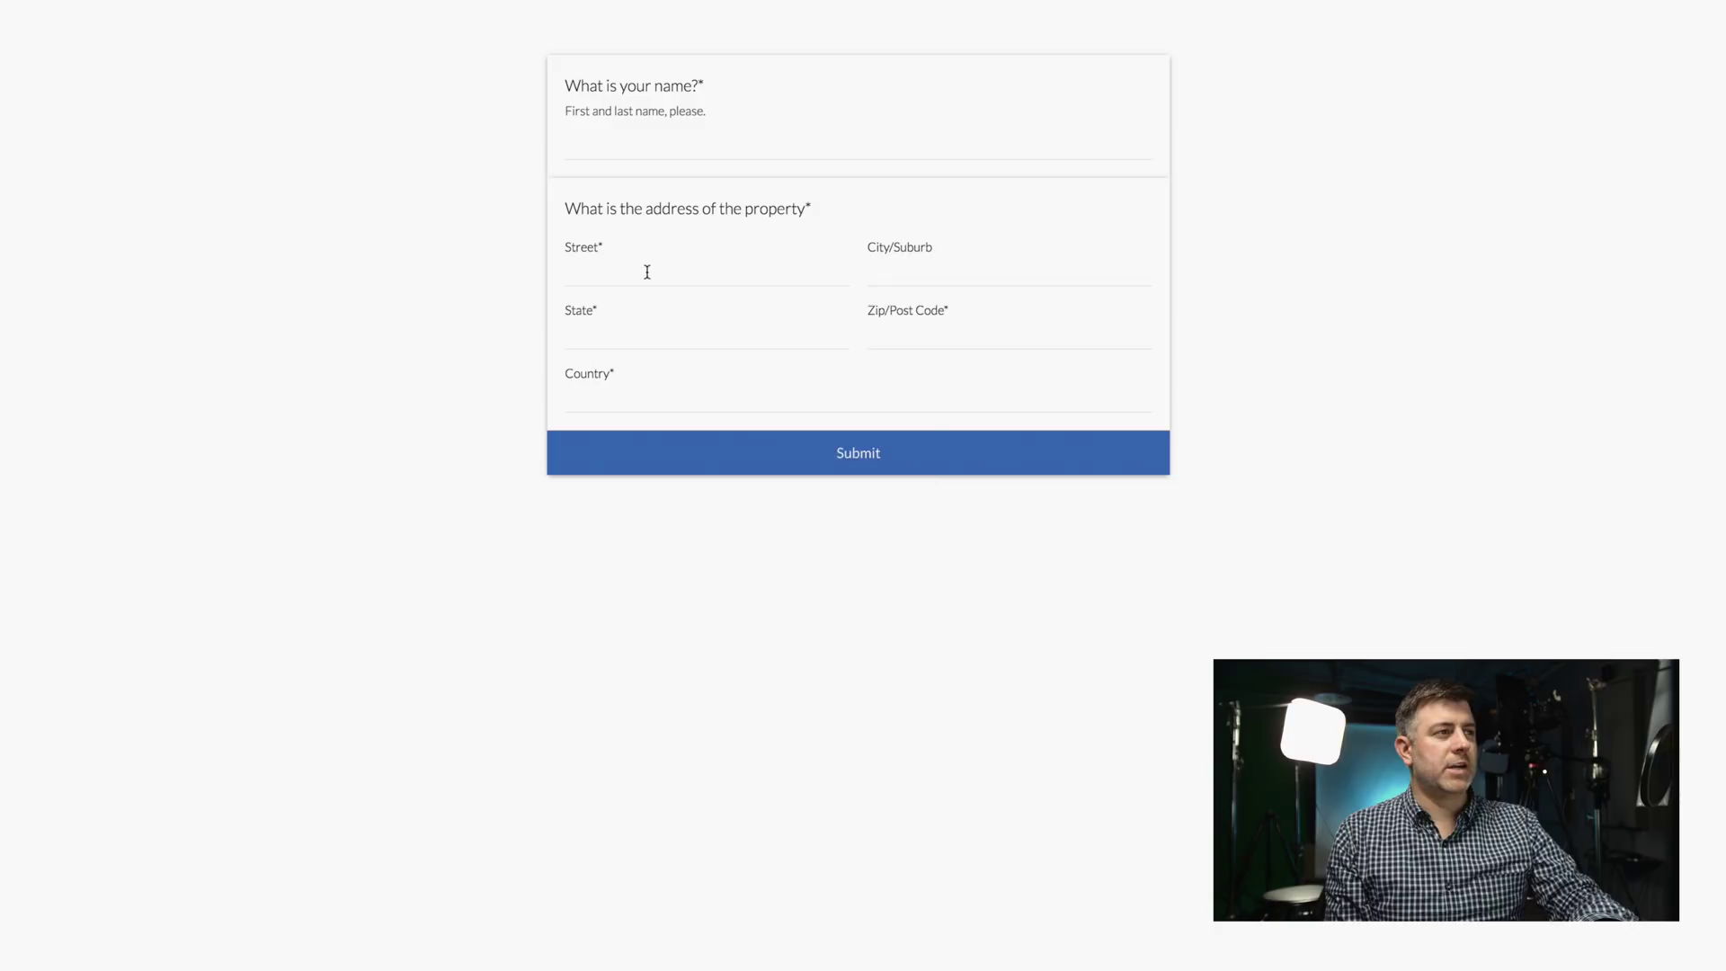
Step: Try out the street, city, state and zip fields of the address question on the live form
left_click(647, 272)
left_click(993, 270)
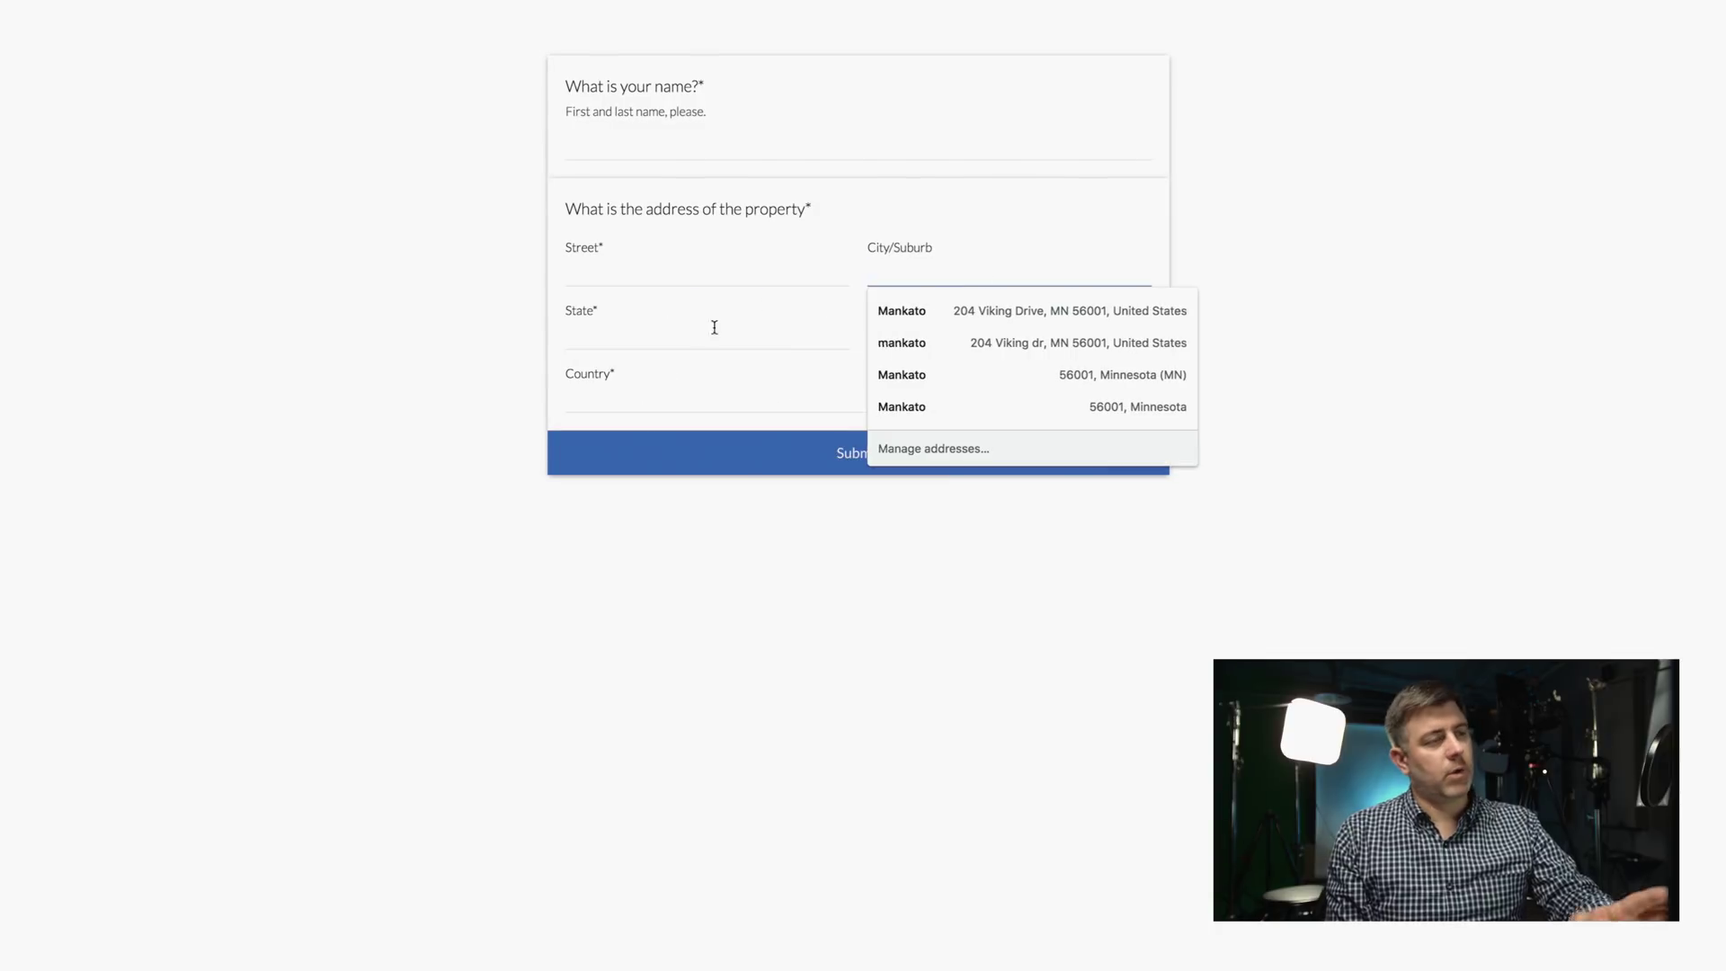
left_click(730, 330)
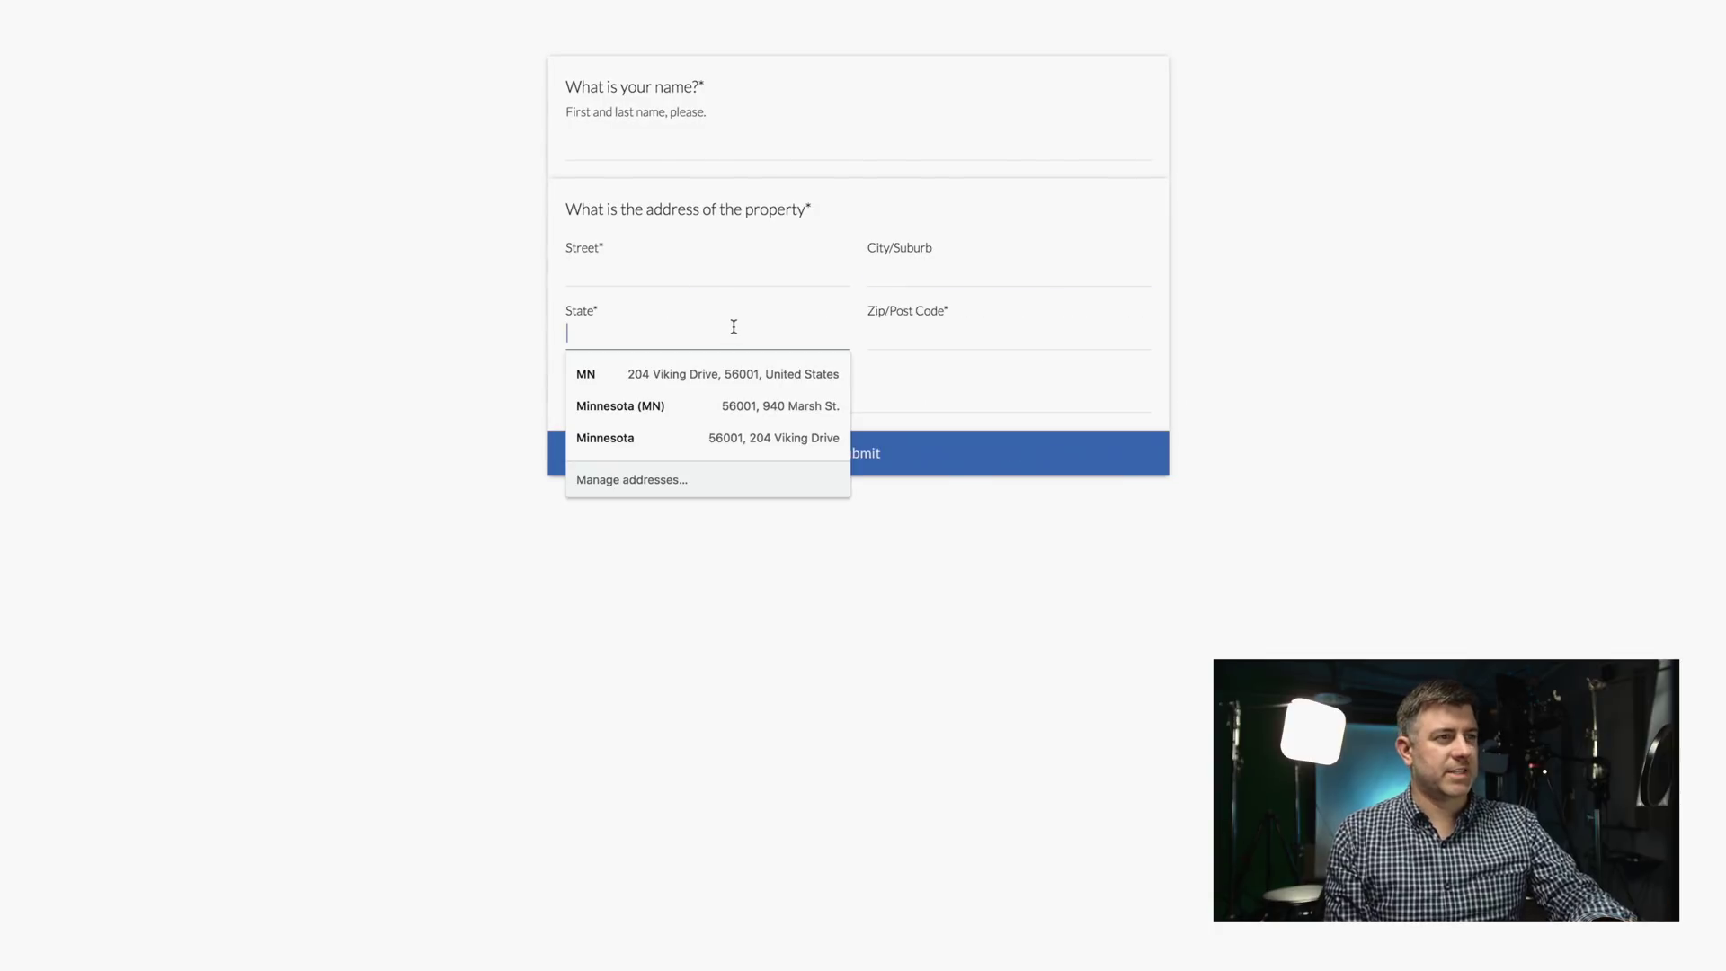
left_click(926, 335)
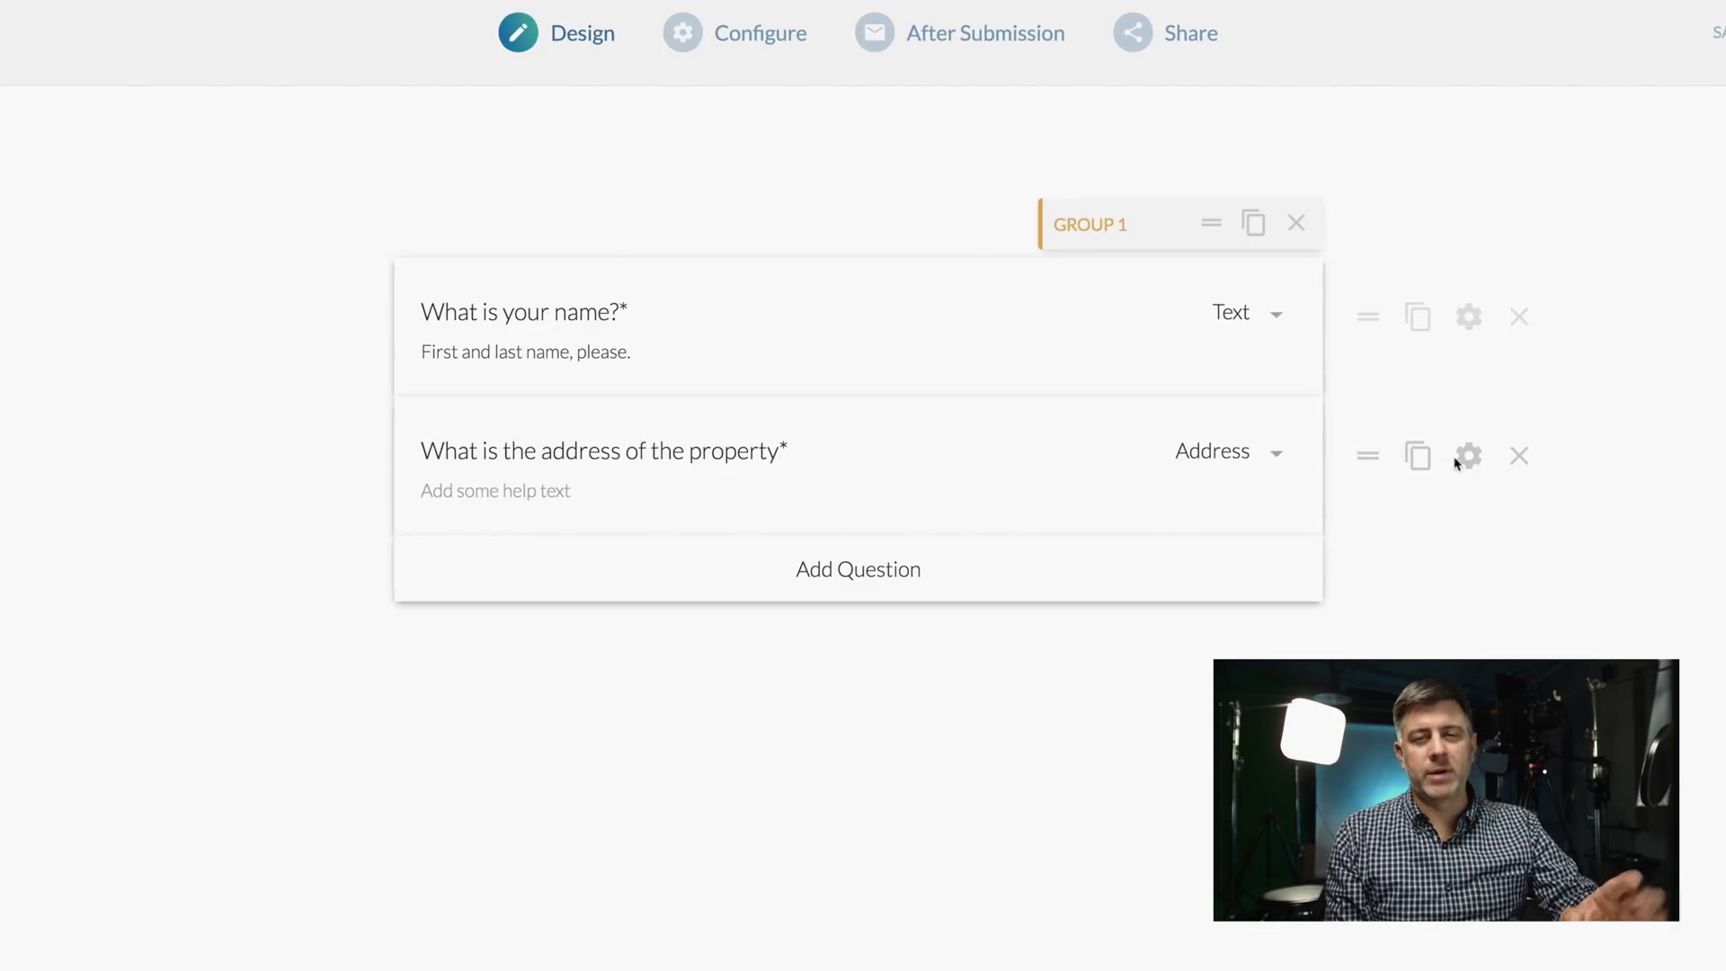
Step: Review the configuration options of the property address question and close them
left_click(1466, 460)
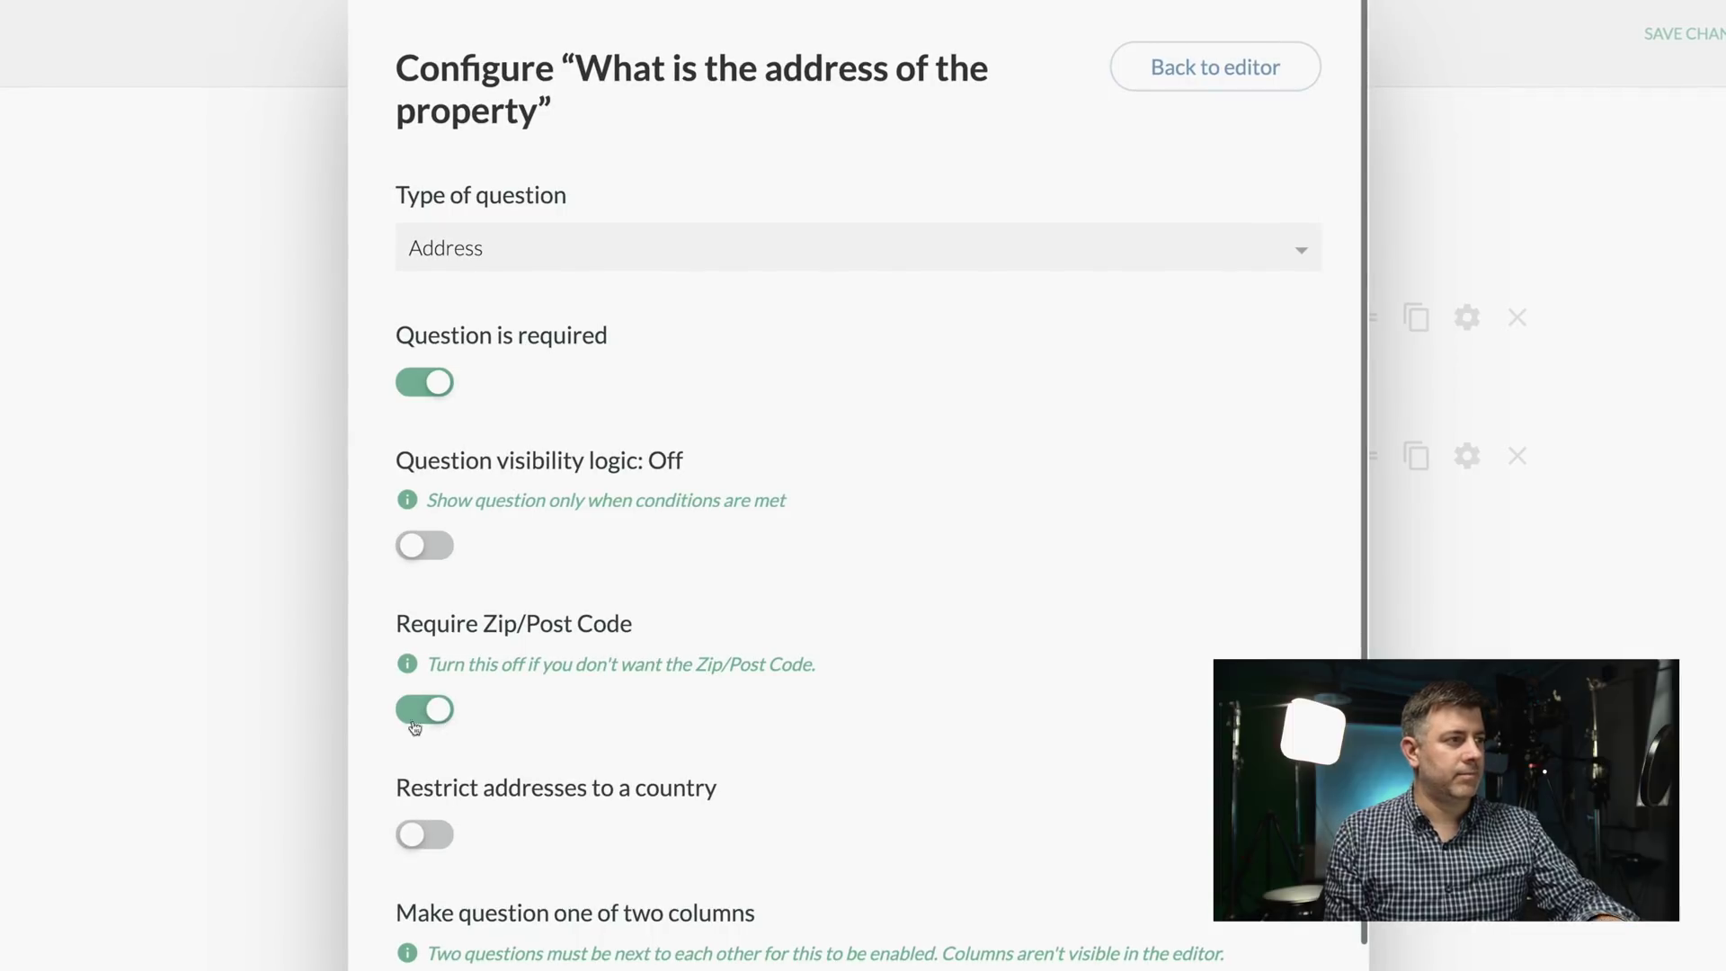
scroll(482, 874, "down", 1)
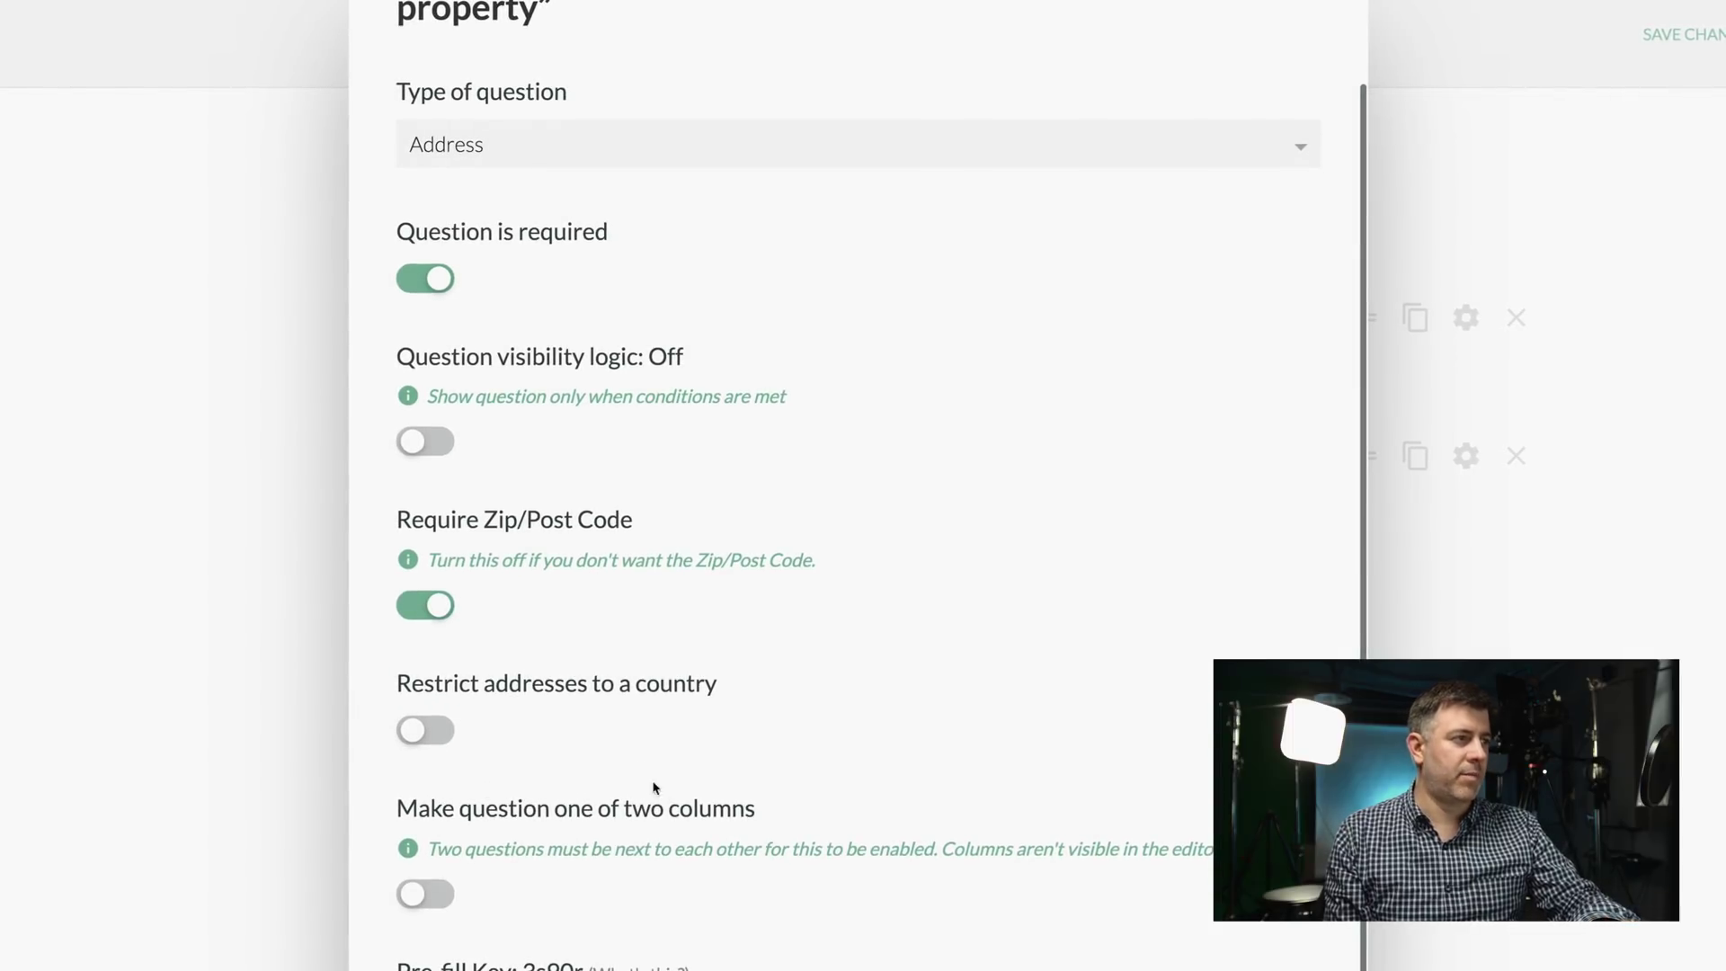
left_click(1699, 477)
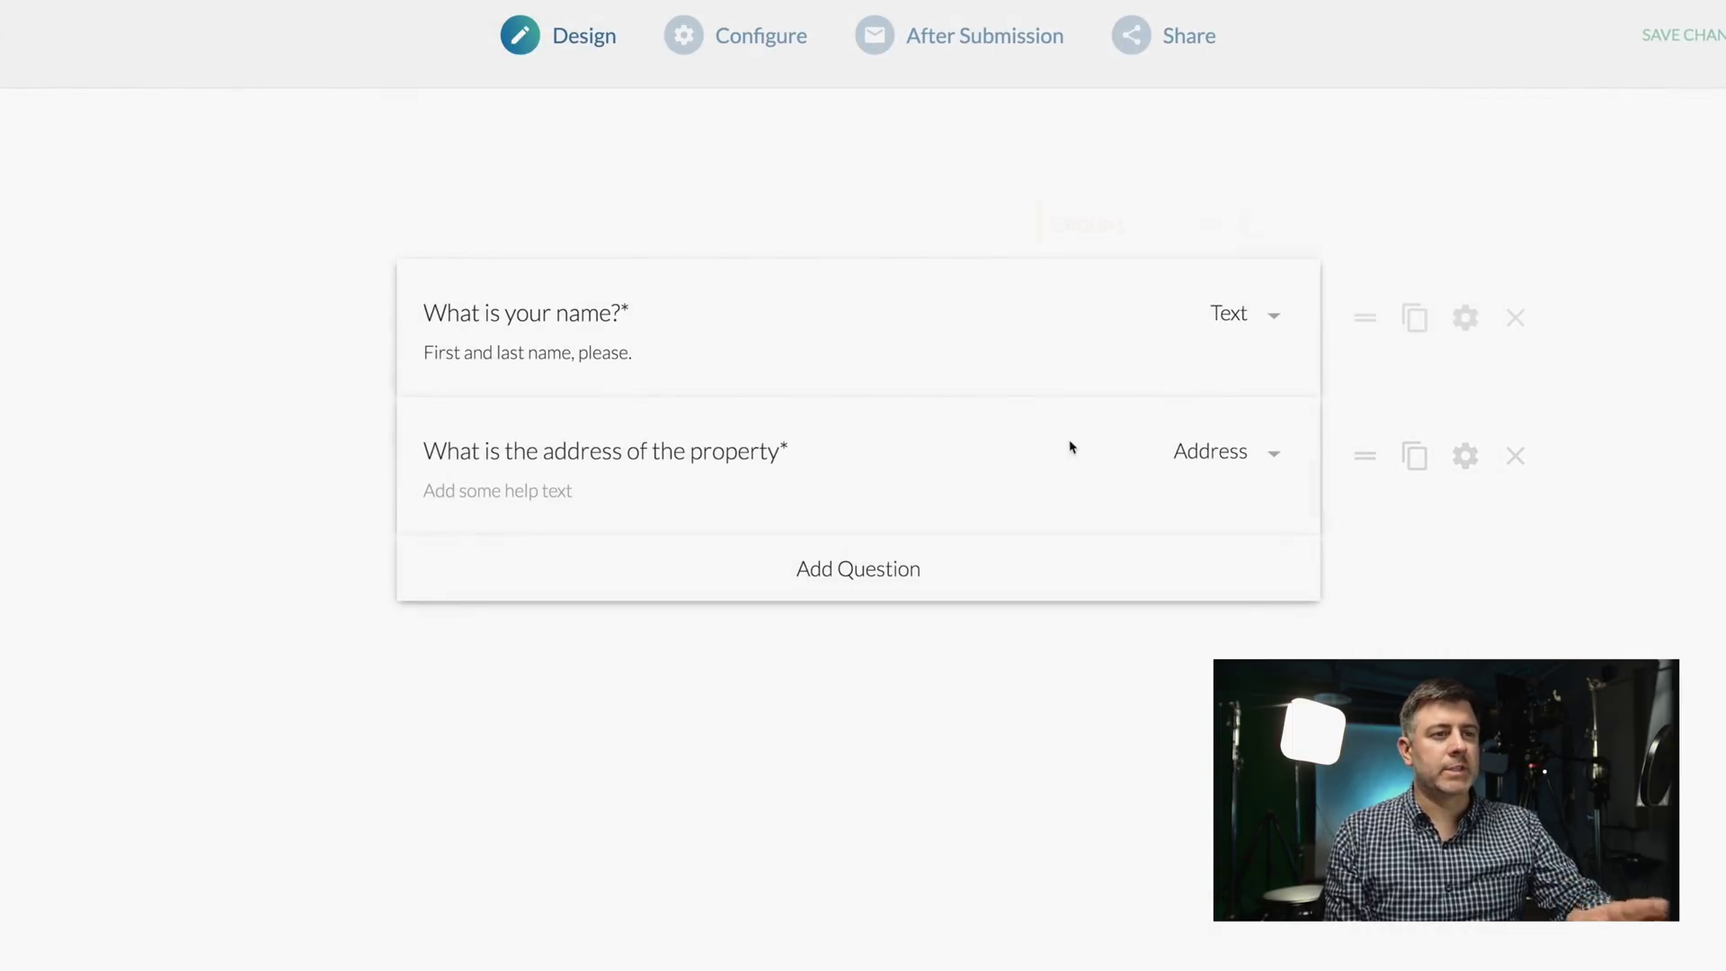
Step: Change the property address question's type to Text and enter a sample street address as its help text
left_click(1260, 456)
left_click(1199, 497)
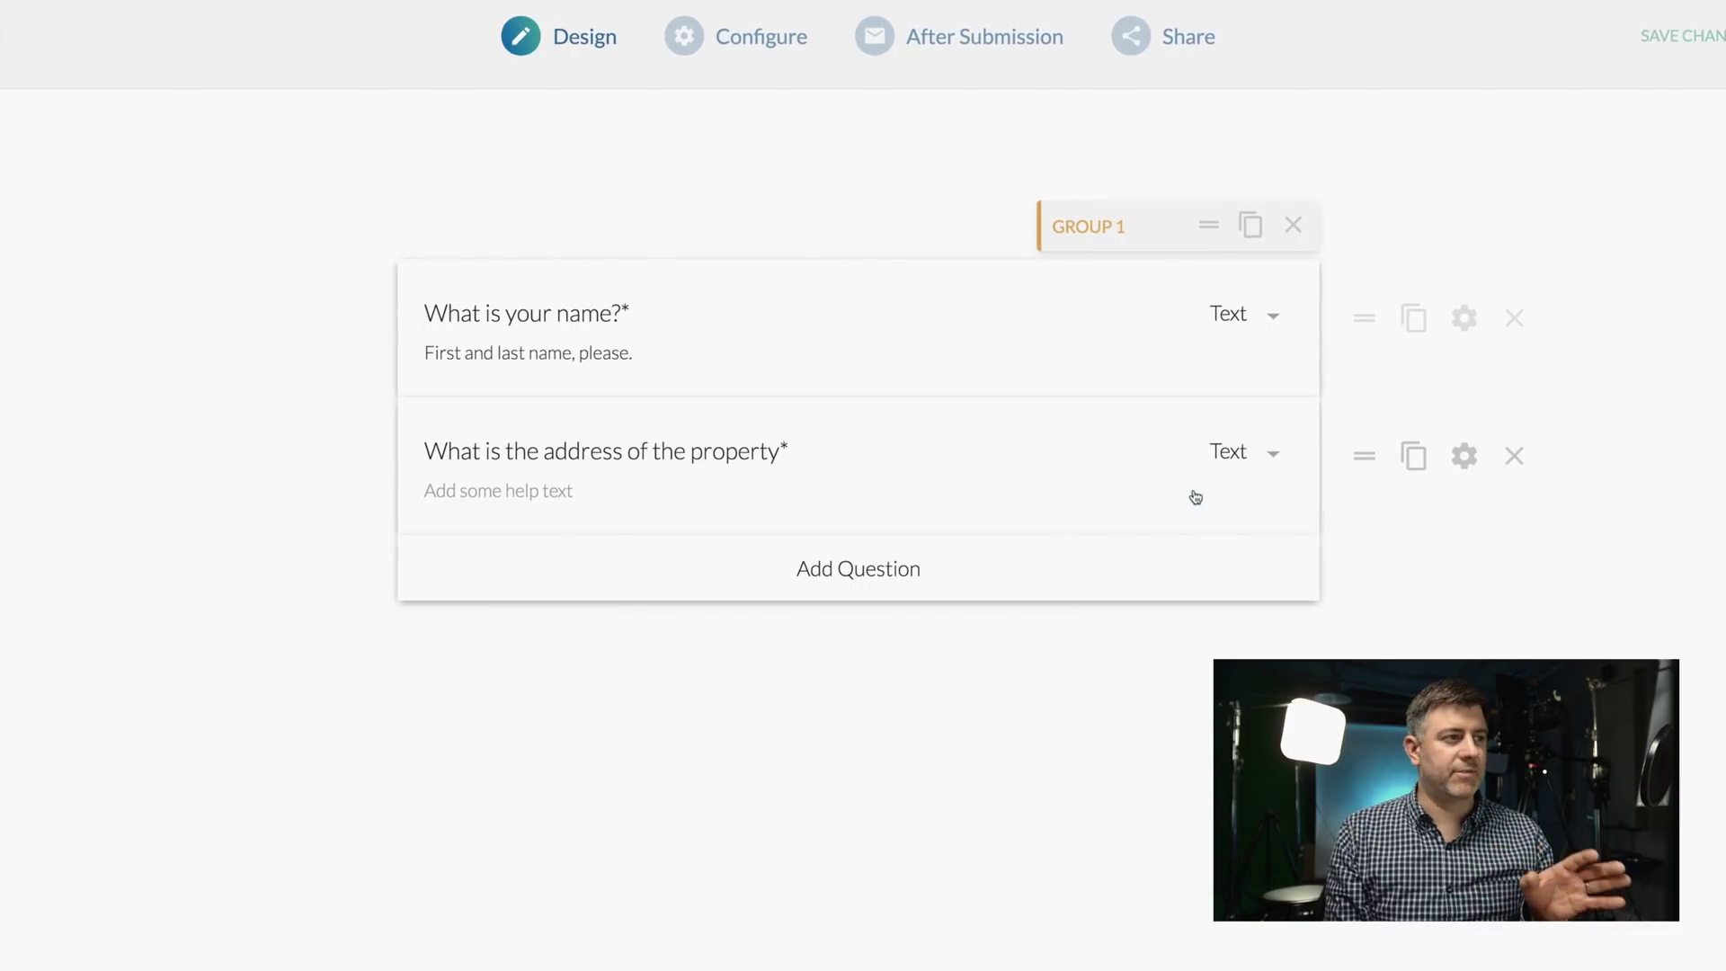
left_click(524, 492)
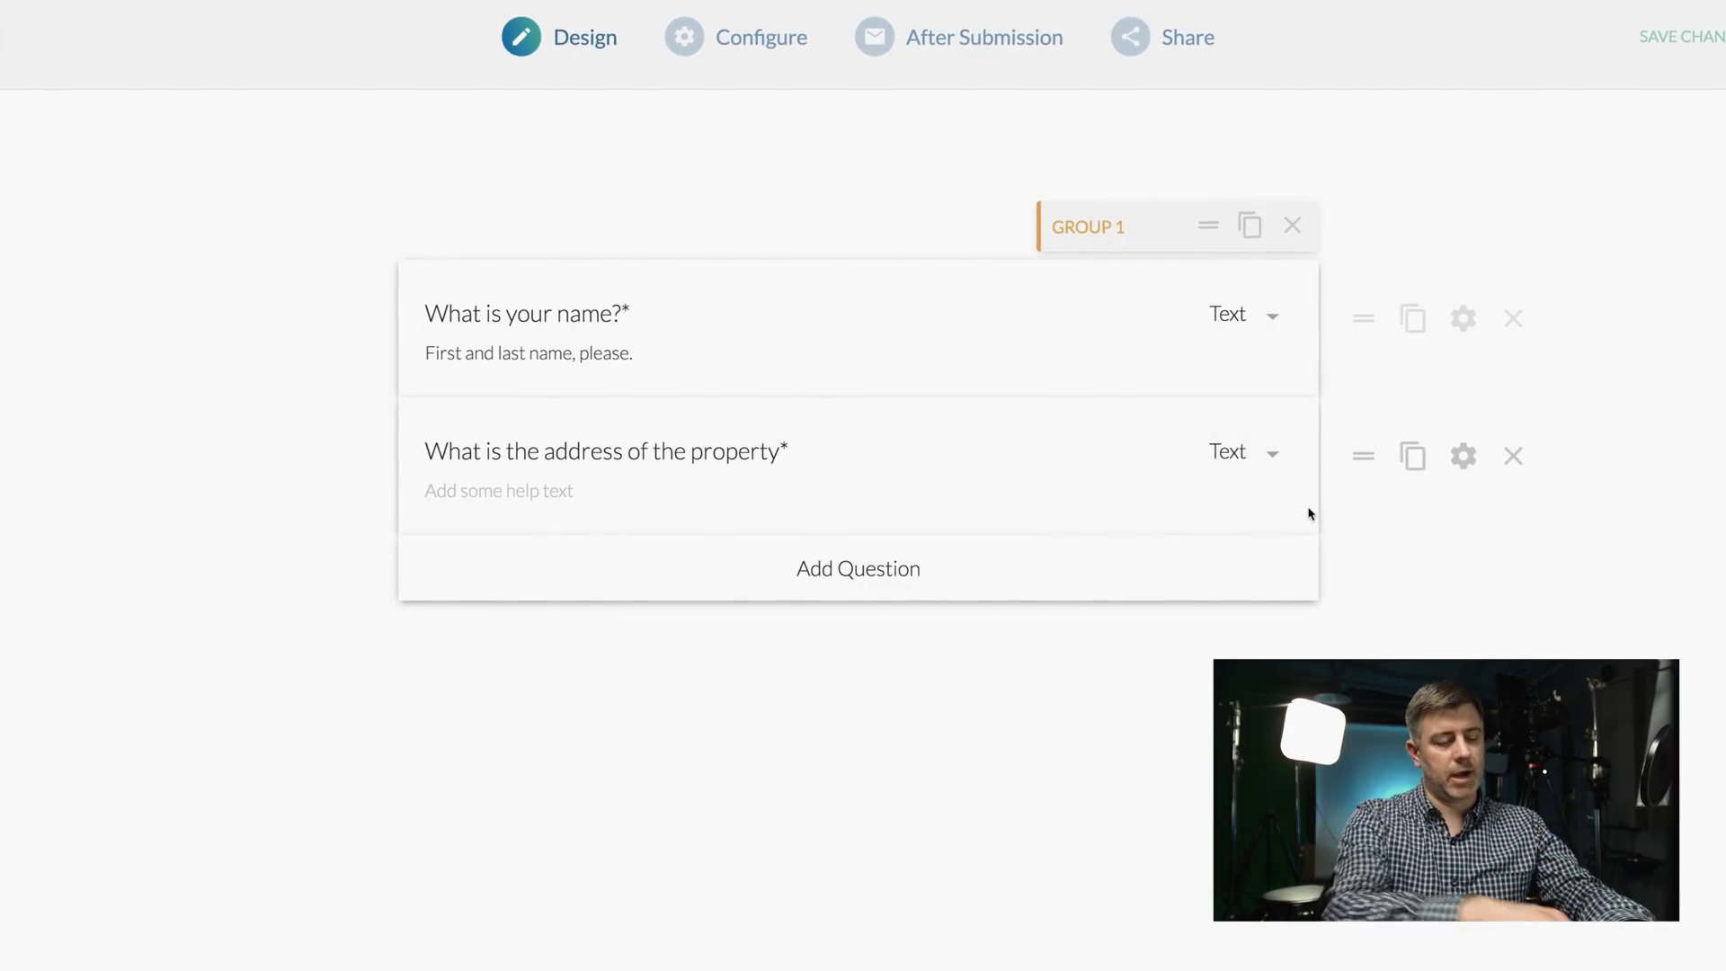
type("123 Main Street")
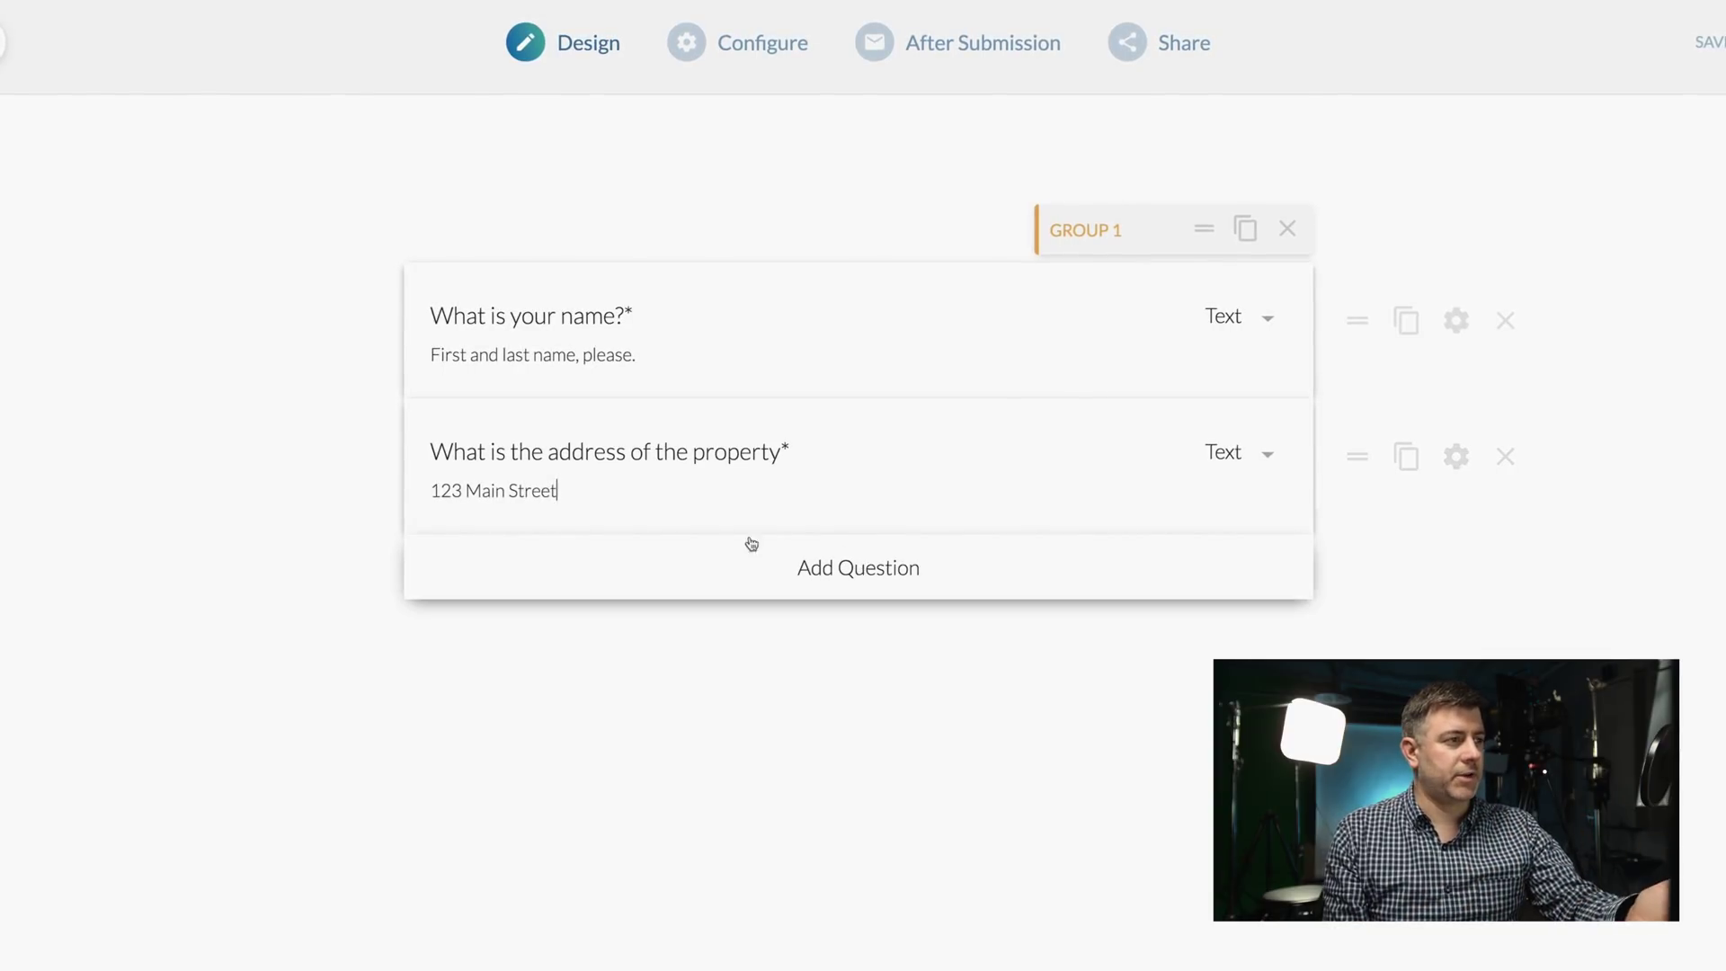
Step: Replace the property address question's help text with "City and State, please."
left_click(434, 490)
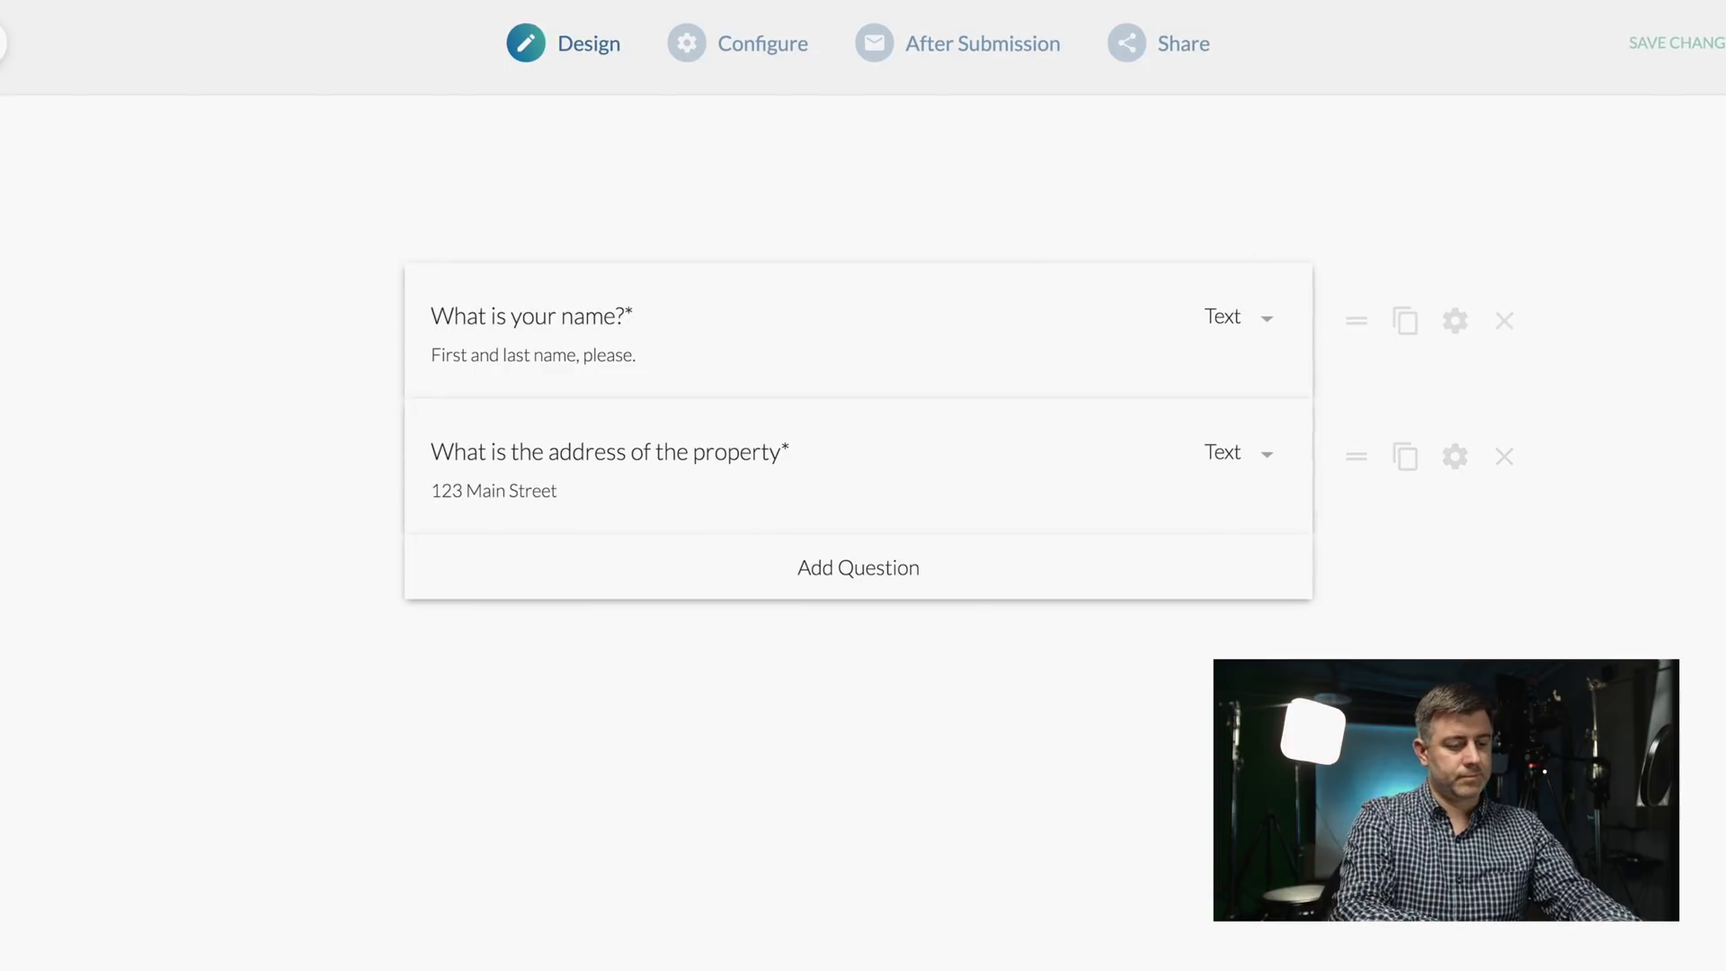
key("shift+End")
type("City and State, please.")
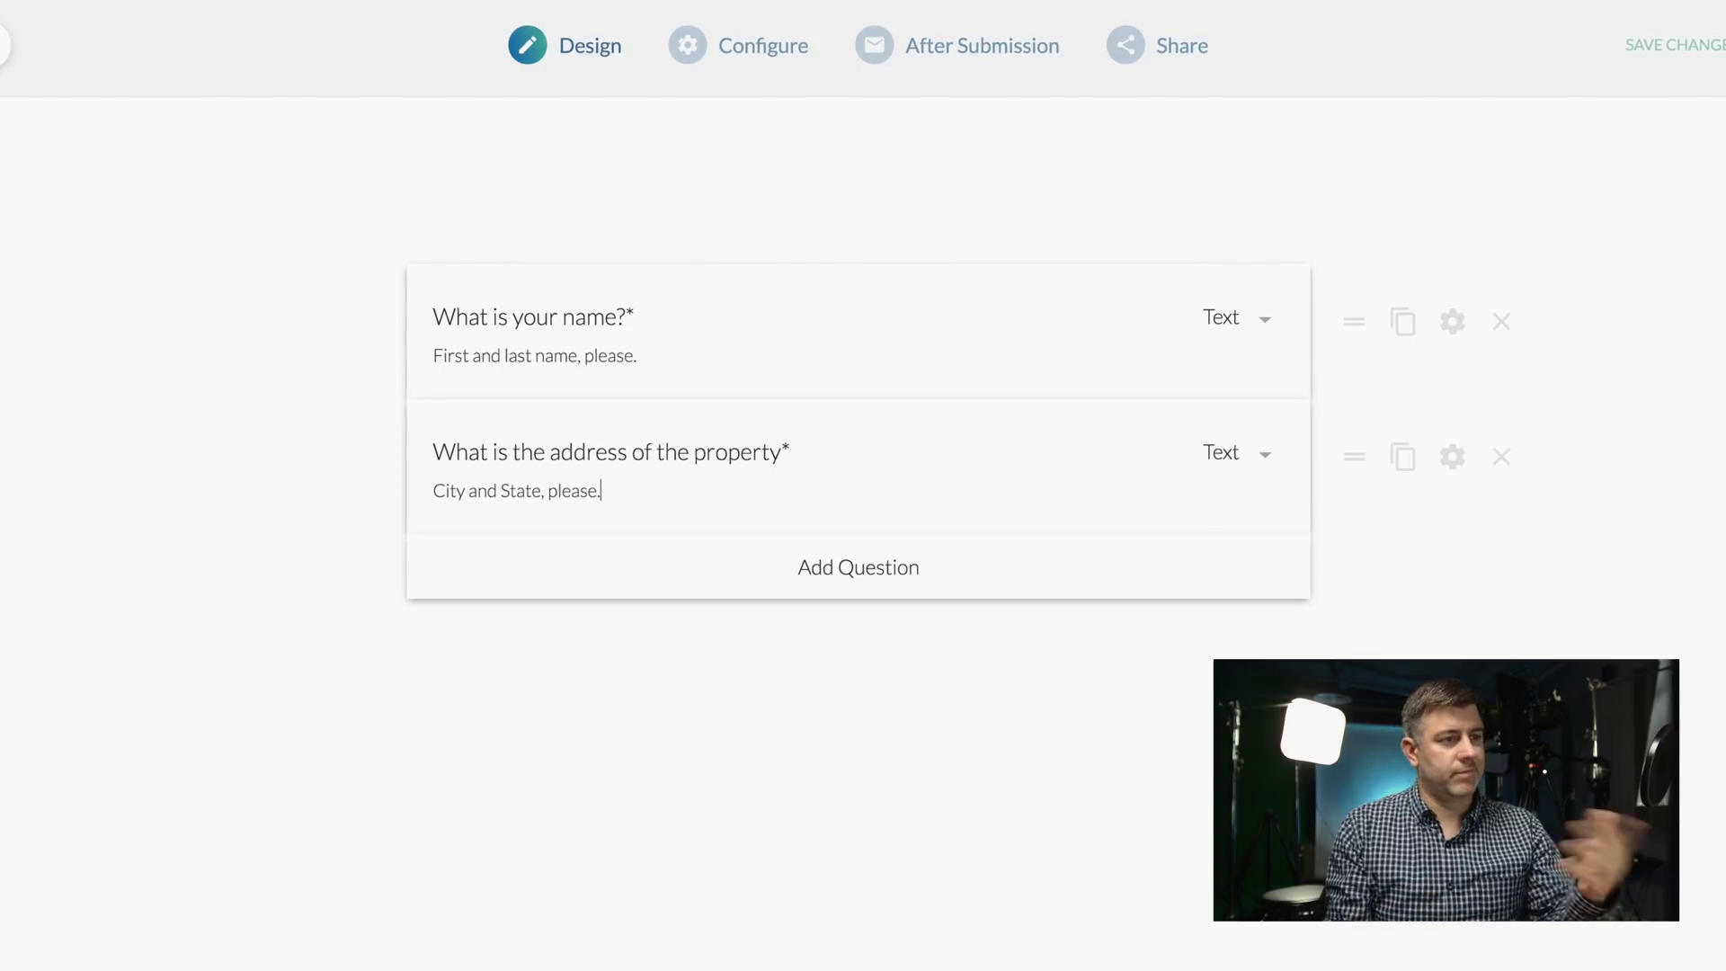
Step: Add a third question of type Products titled "What would you like to order?"
left_click(866, 566)
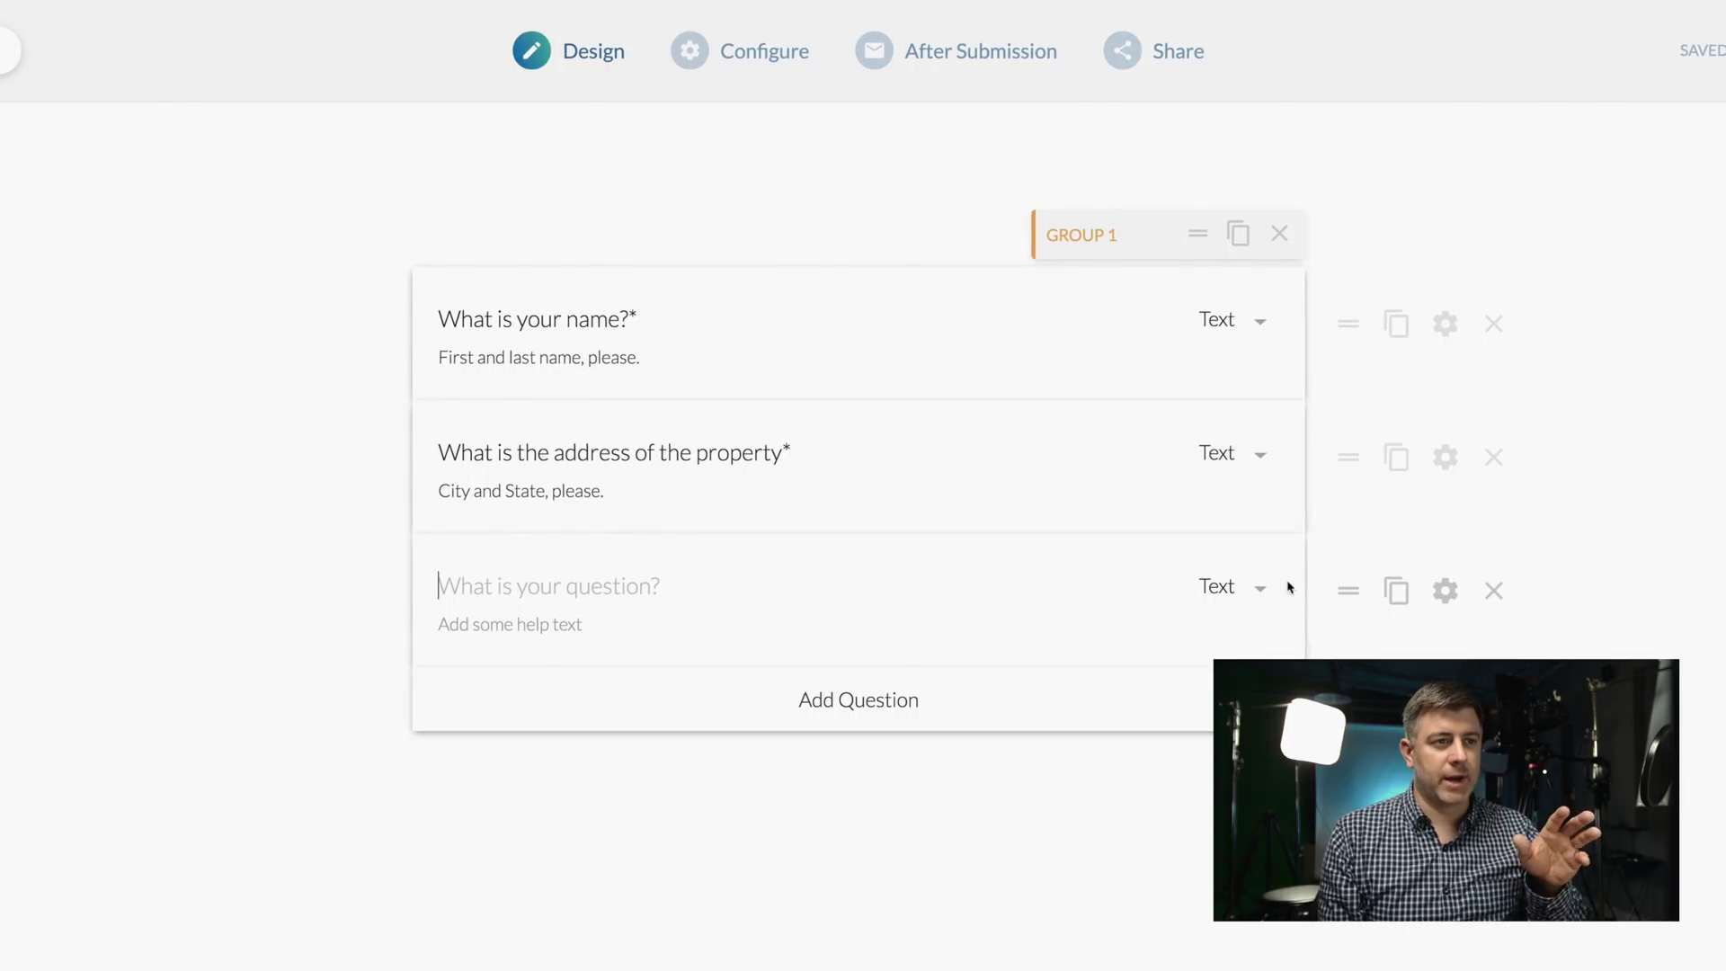
left_click(1258, 589)
scroll(1203, 755, "down", 2)
scroll(1203, 743, "down", 3)
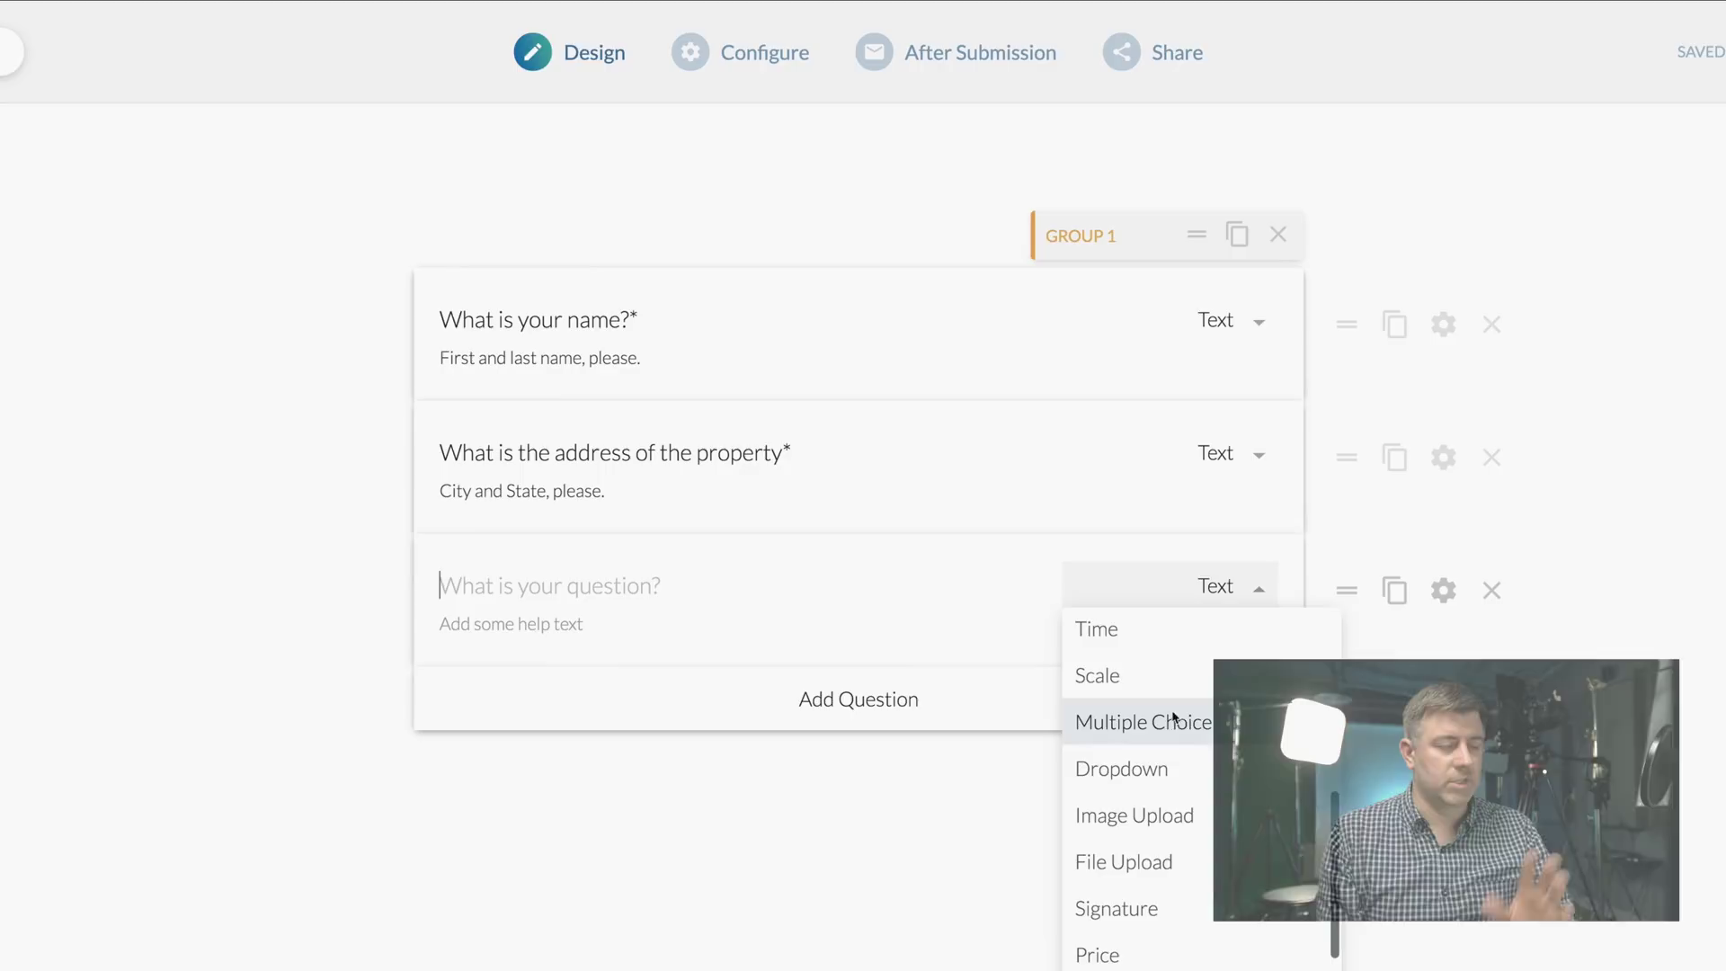
scroll(1201, 792, "down", 2)
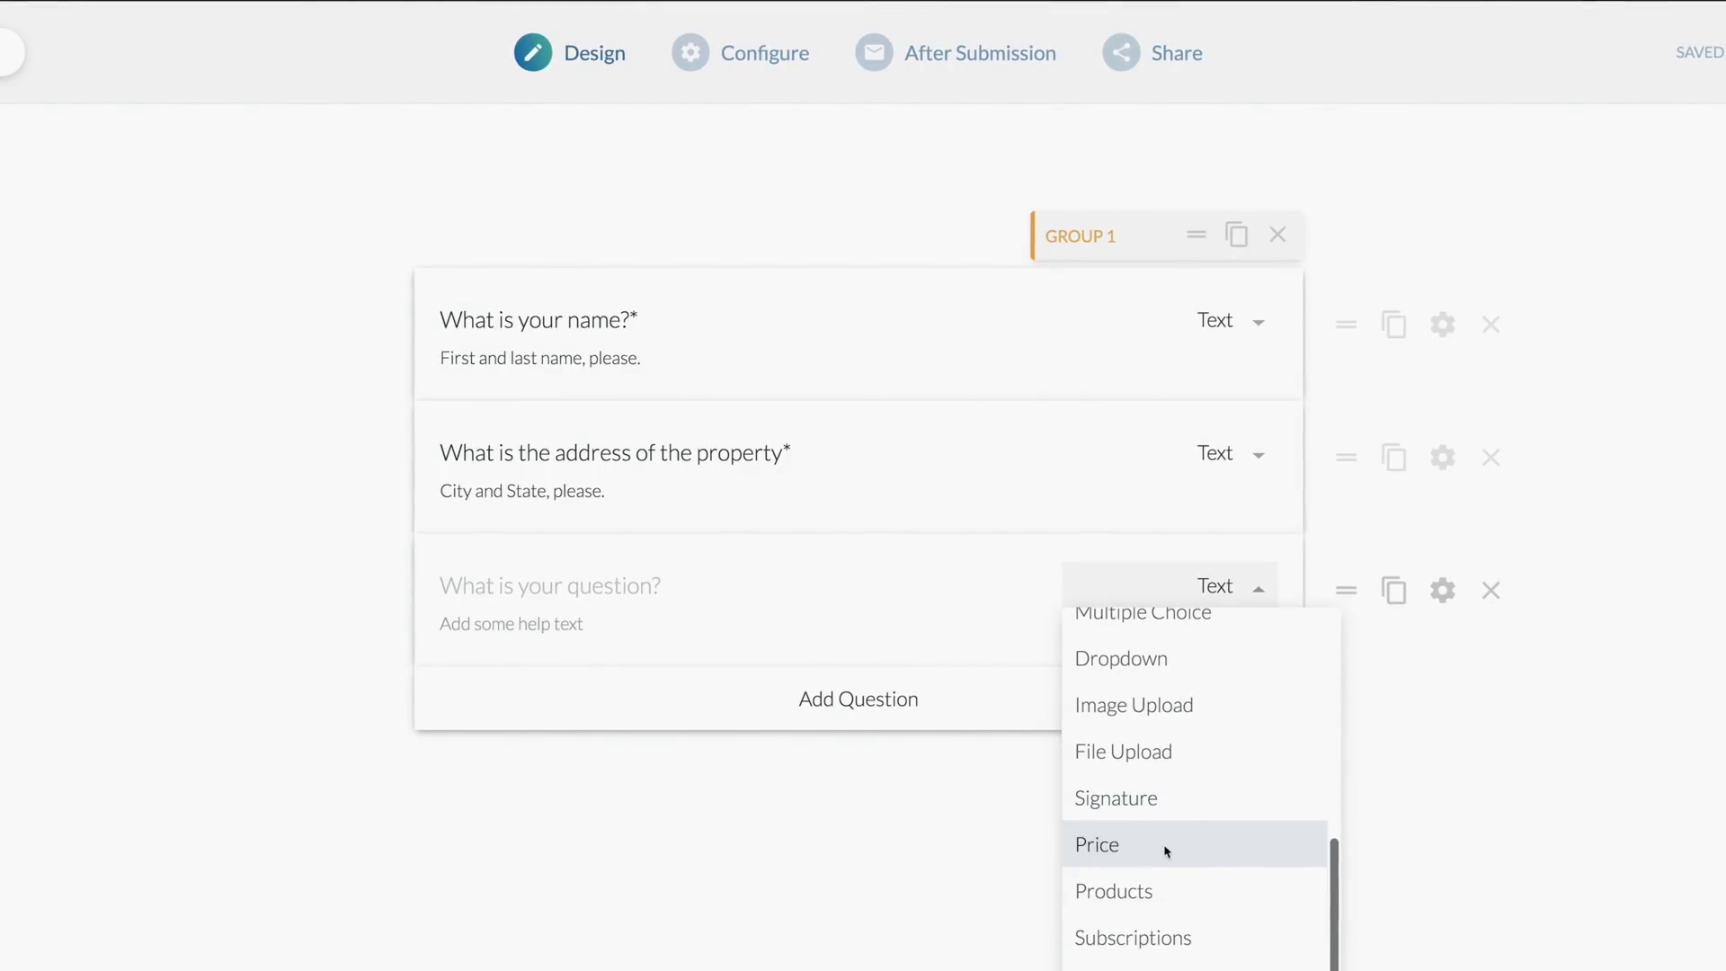
left_click(1152, 895)
left_click(627, 576)
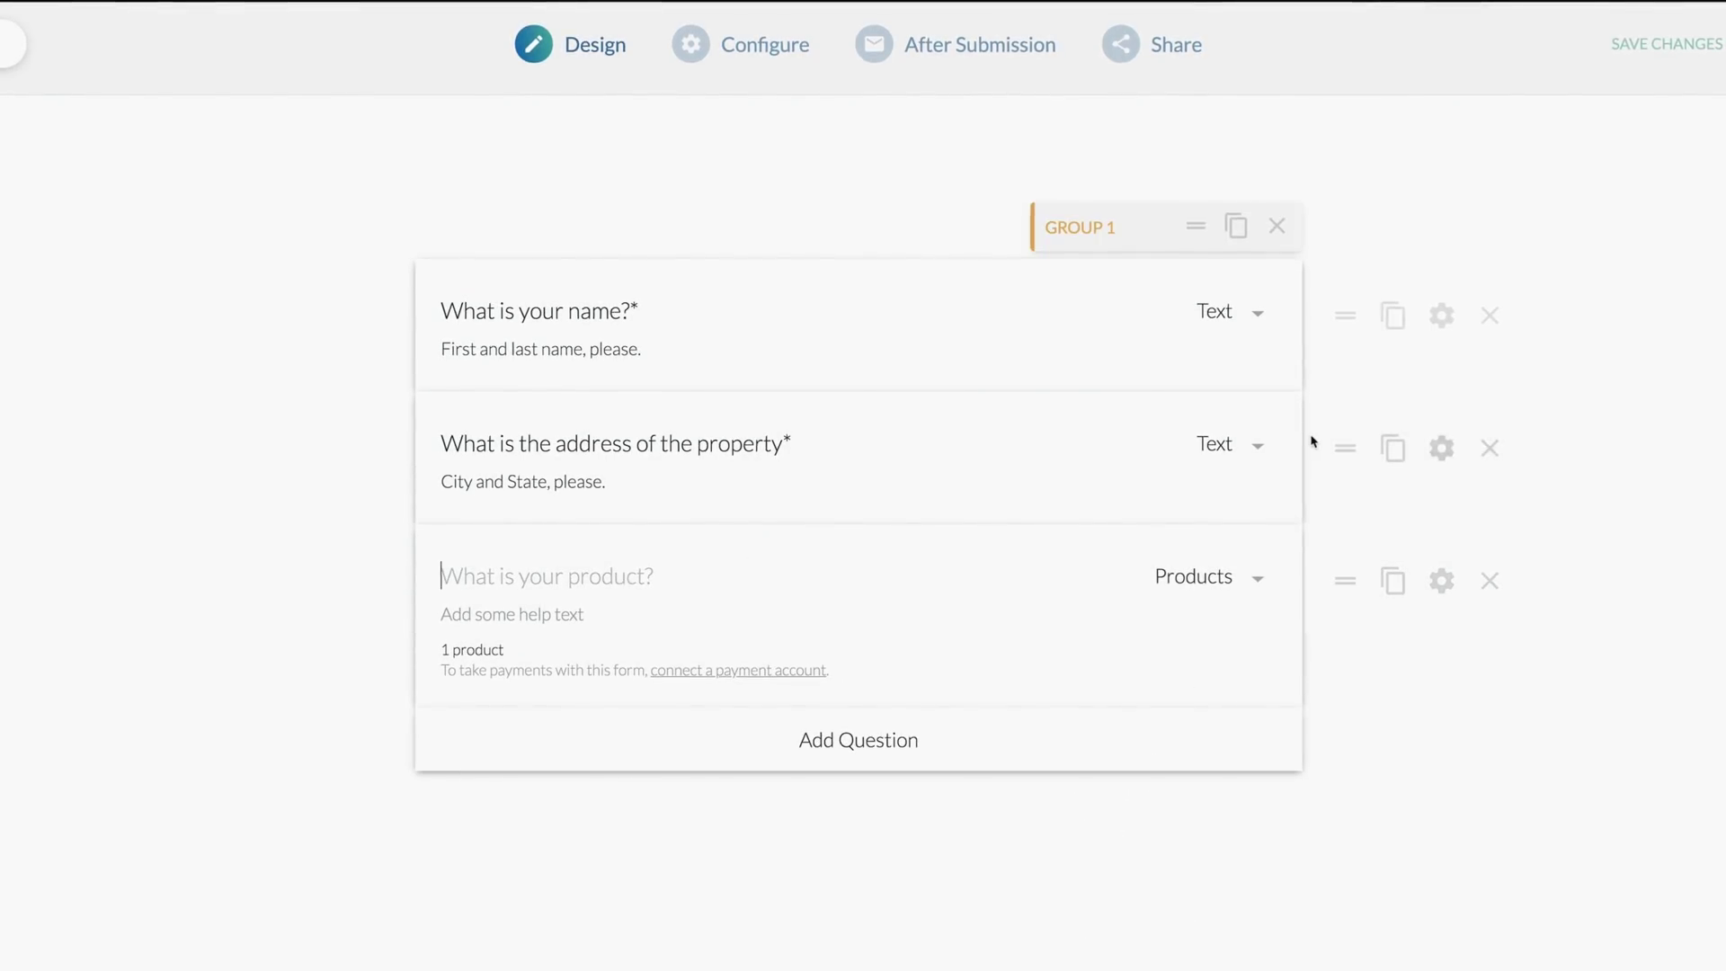
type("What would")
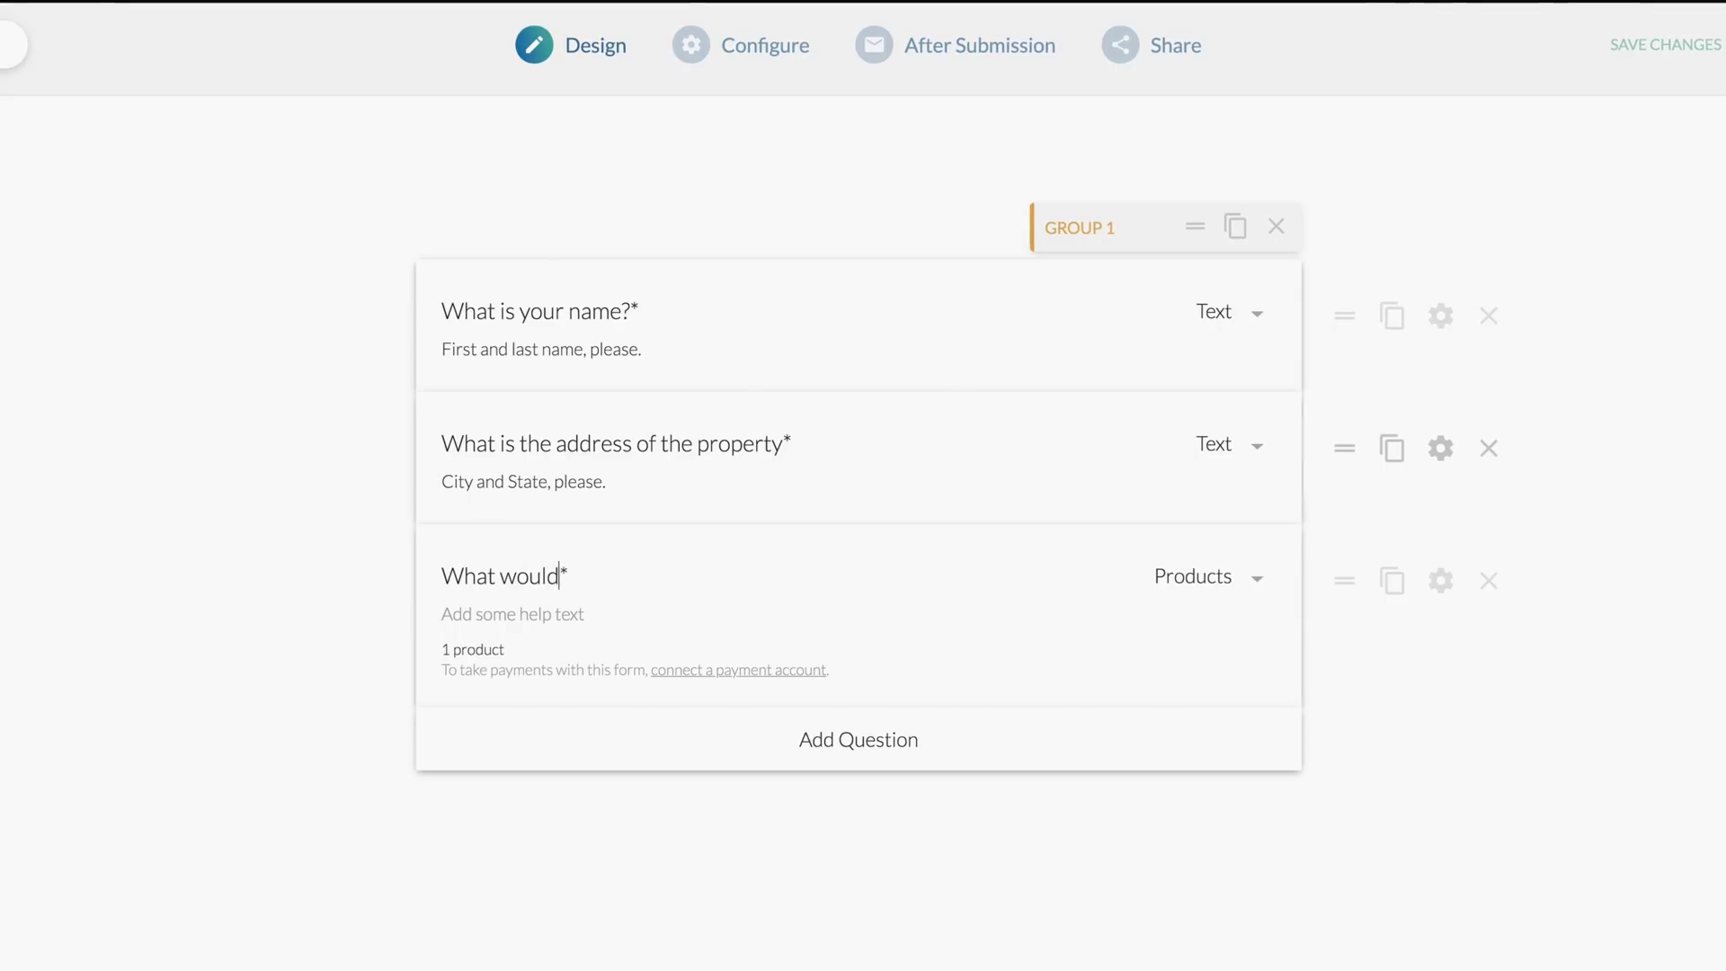
type(" you like to order?")
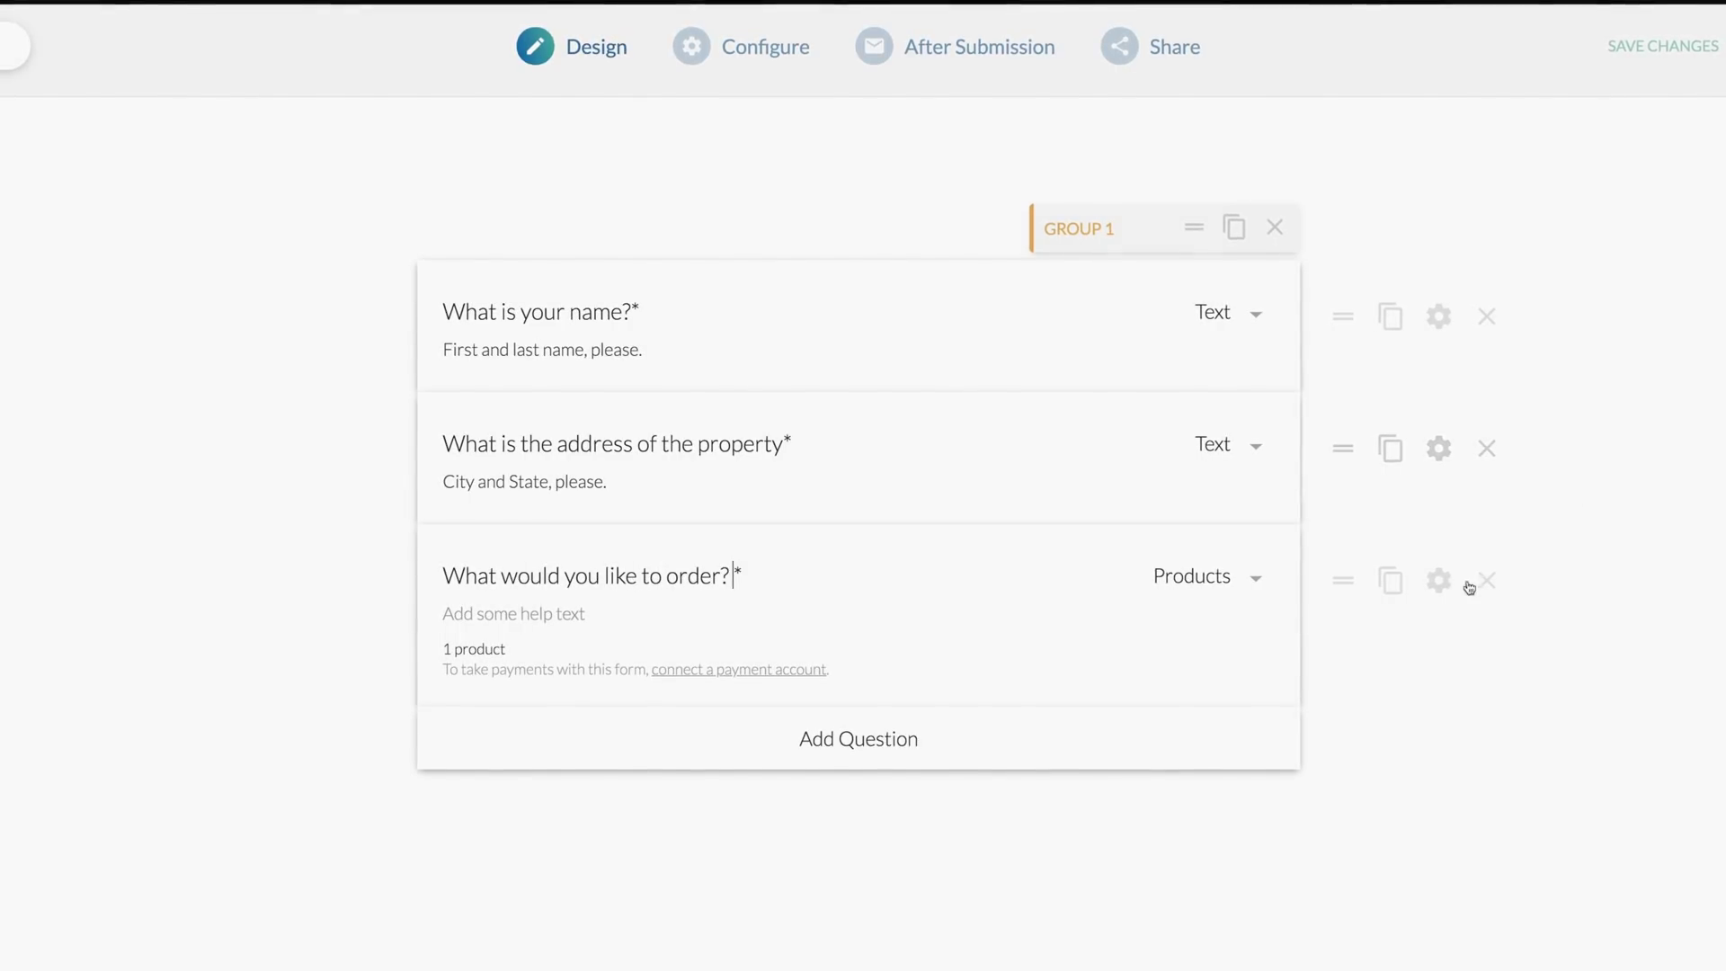
Step: Configure the order question so that respondents can buy more than one product
left_click(1439, 581)
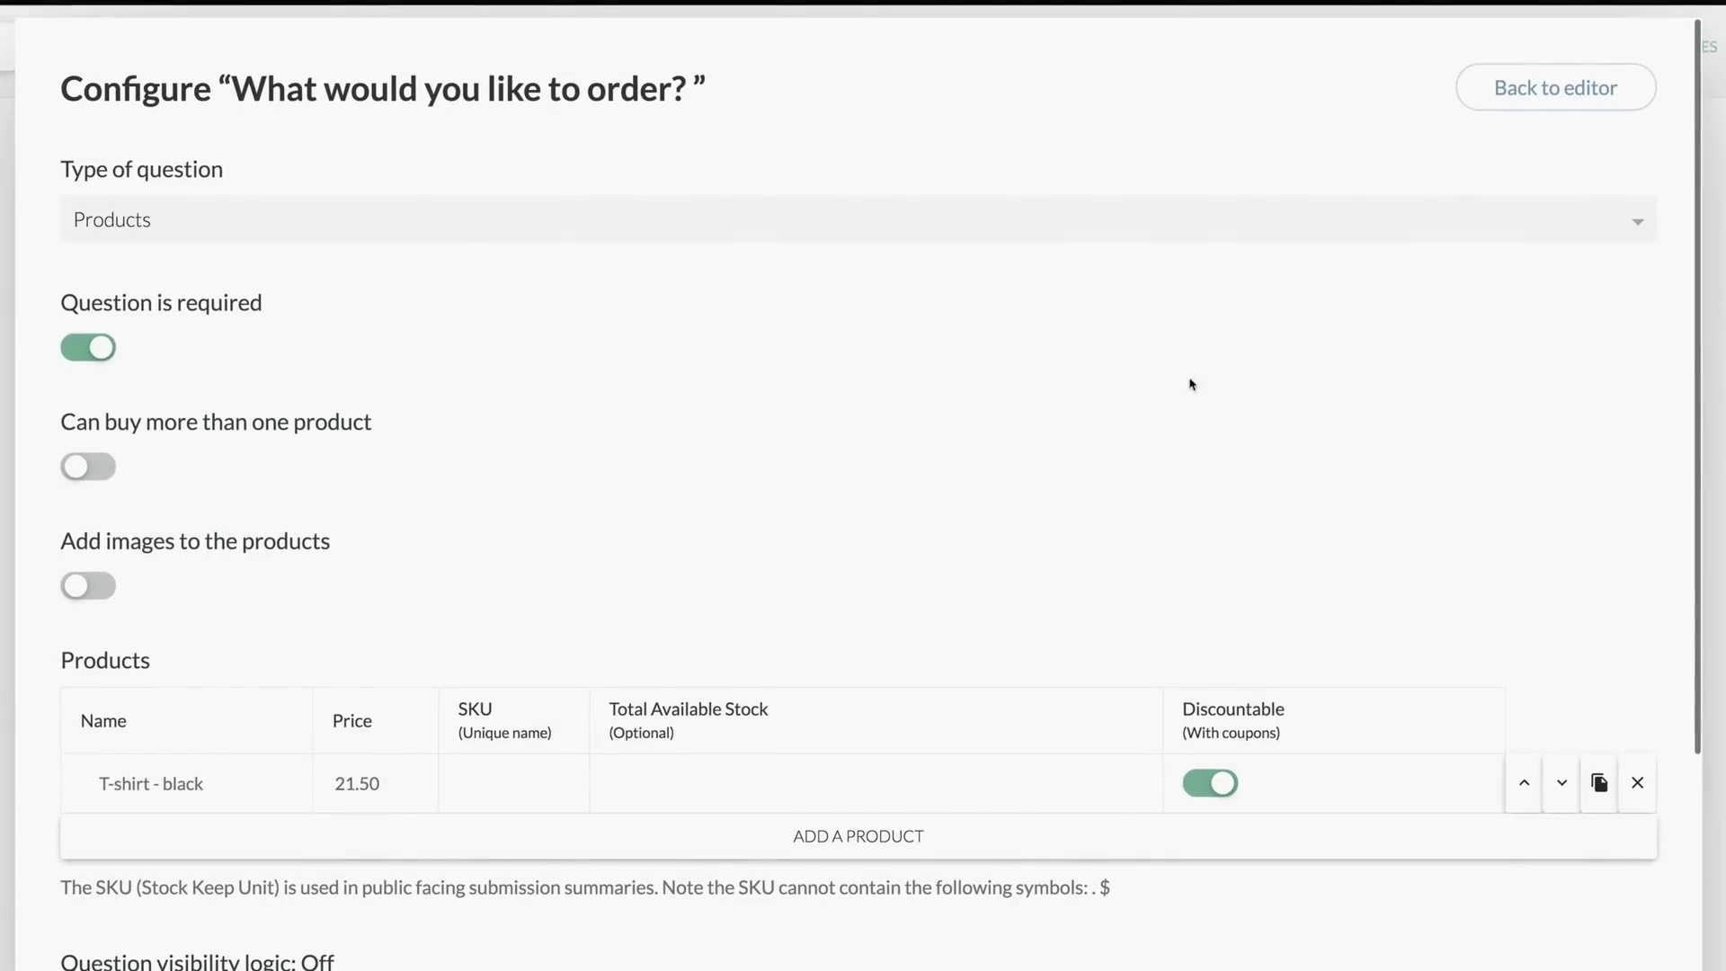
scroll(590, 288, "down", 3)
scroll(576, 295, "up", 3)
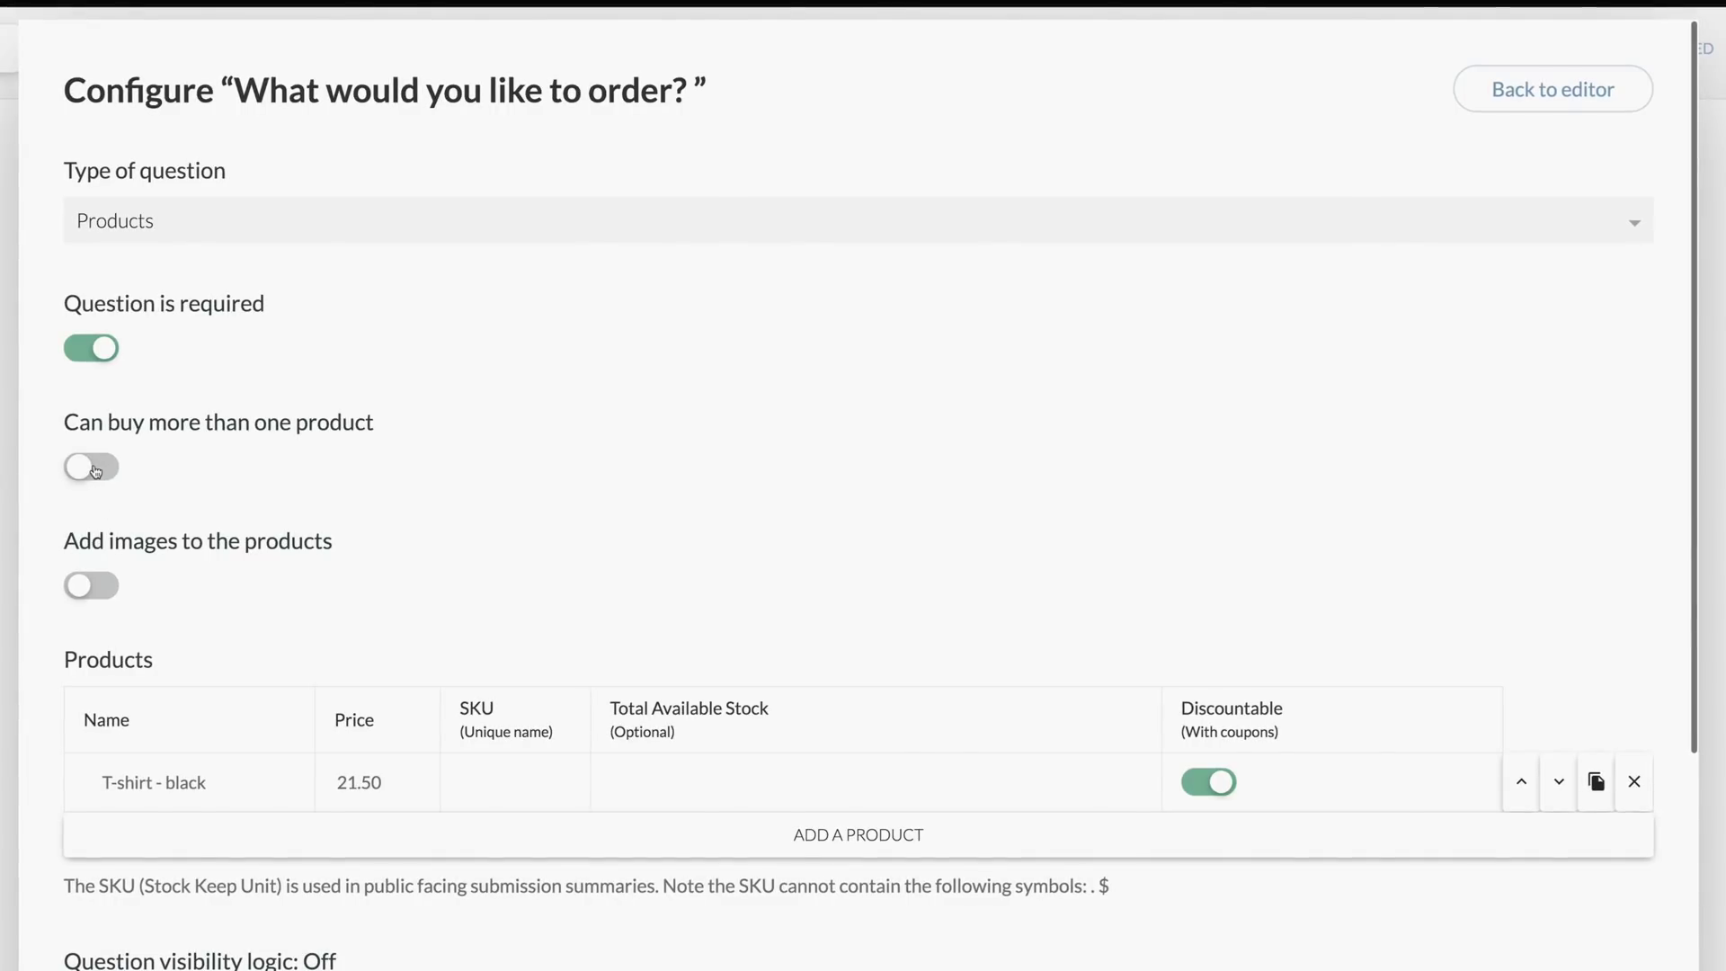
left_click(96, 469)
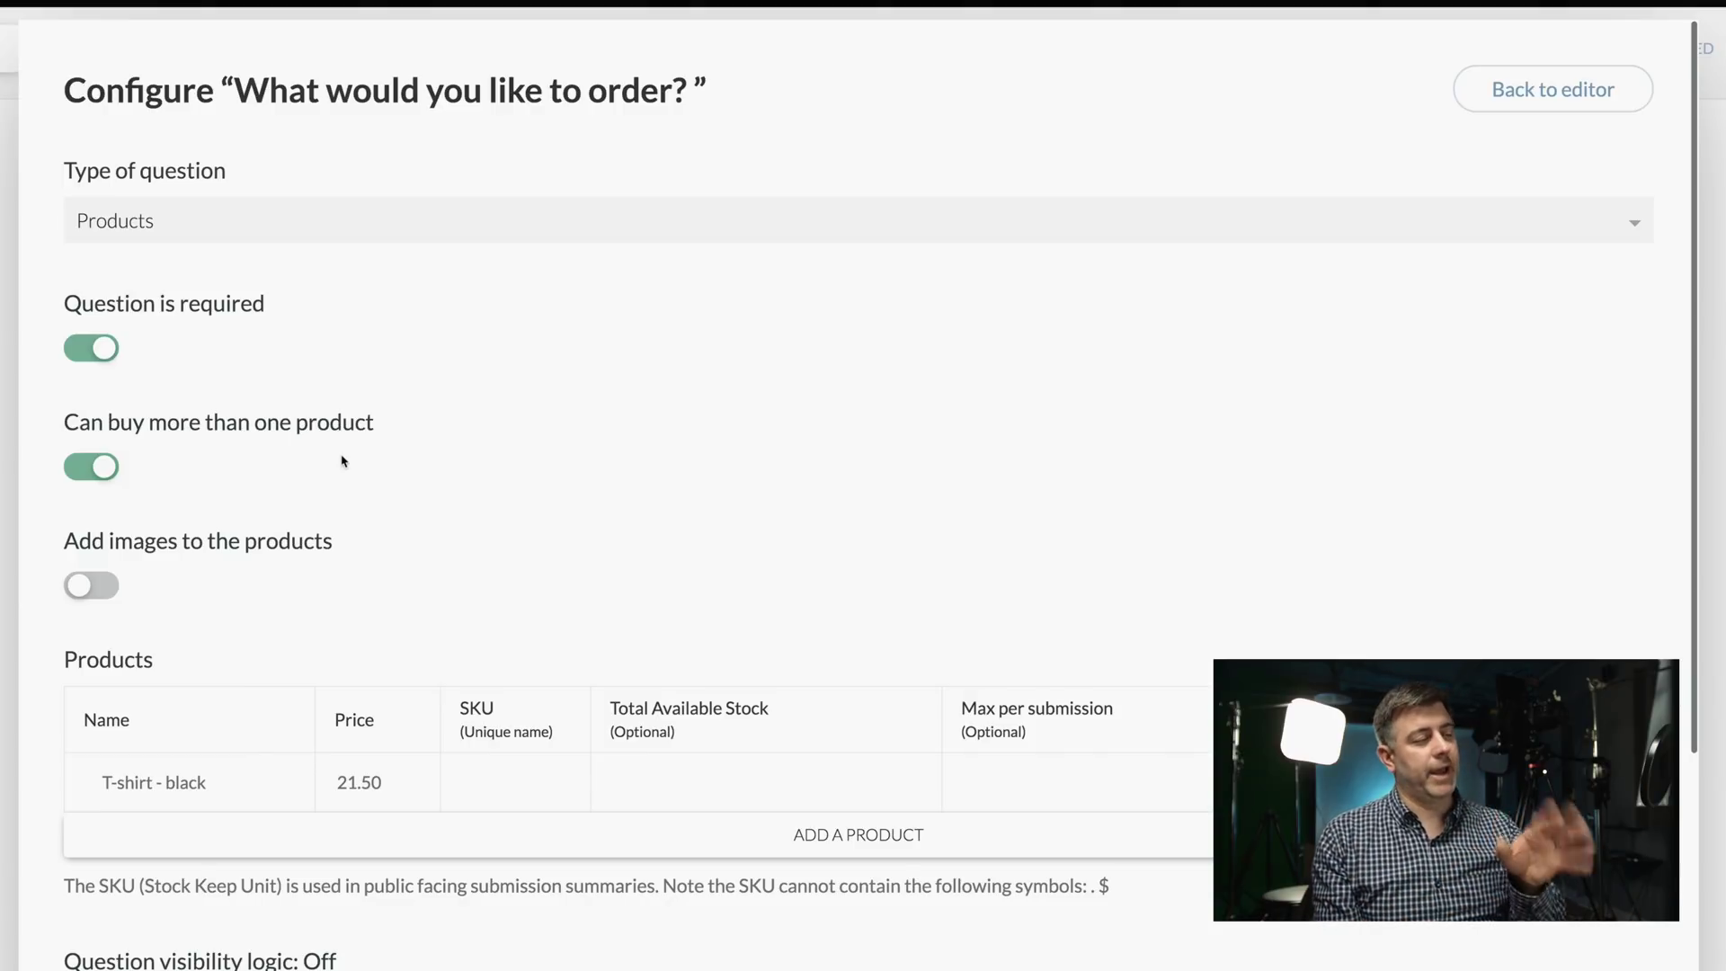
Step: Define the first product as "T Shirts" with price 25.00, SKU "tshirts" and total stock 1000, and make it non-discountable
left_click(185, 775)
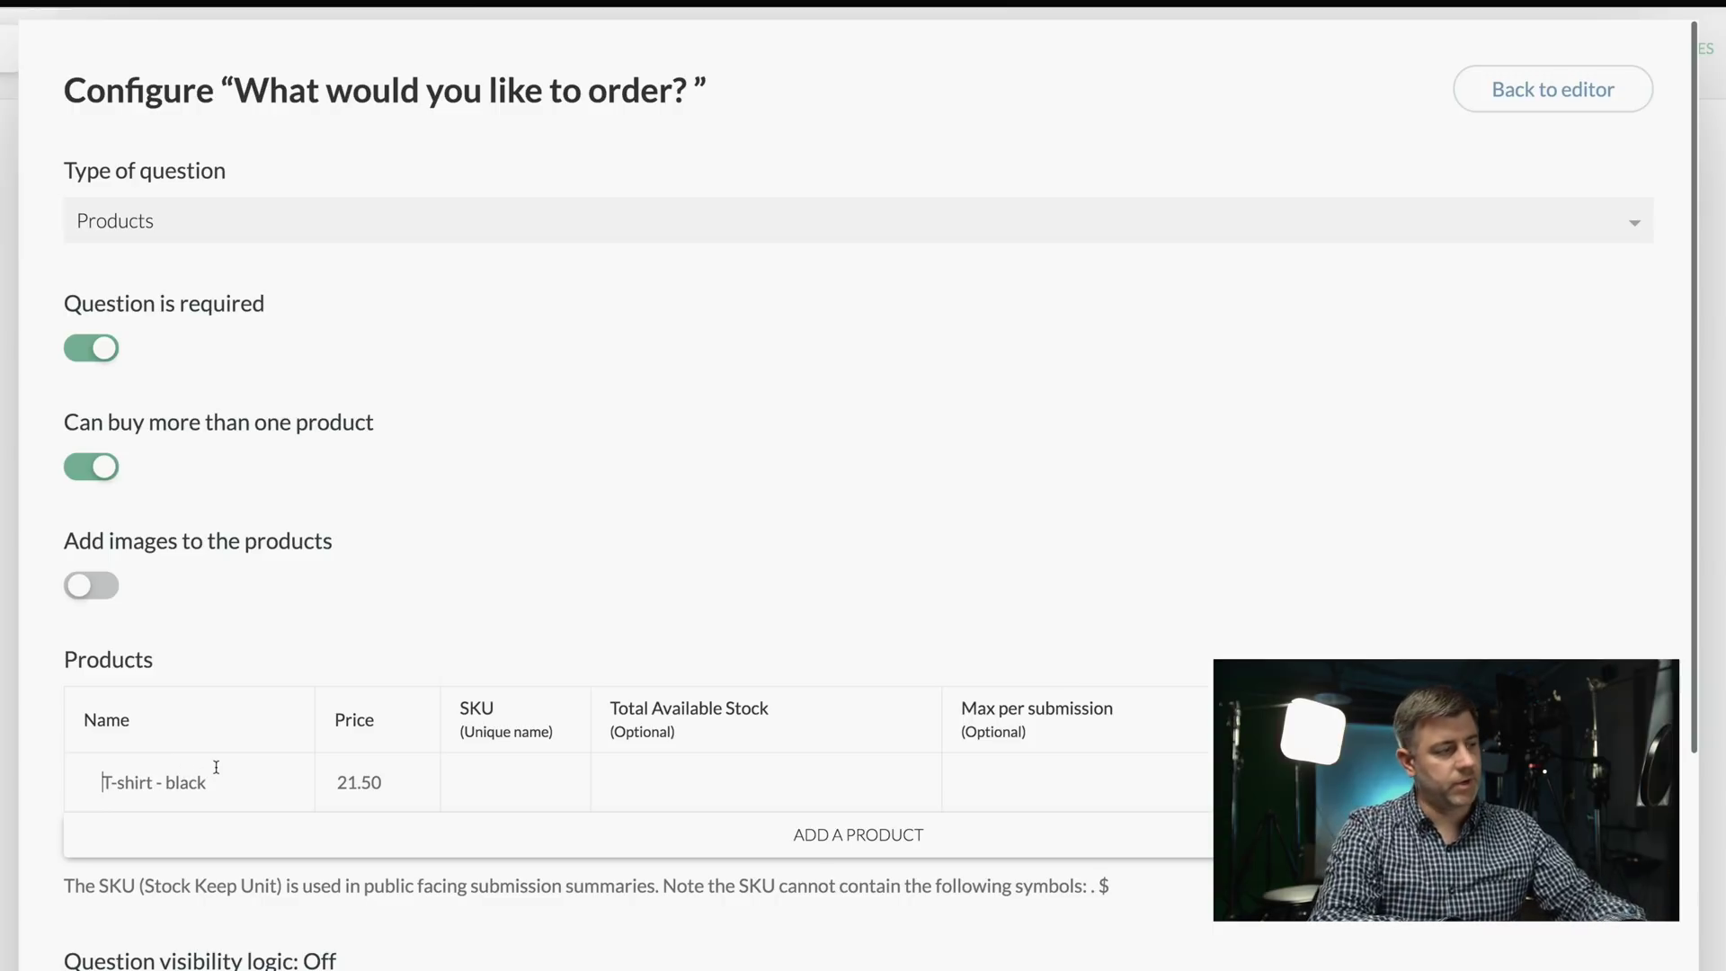
type("T")
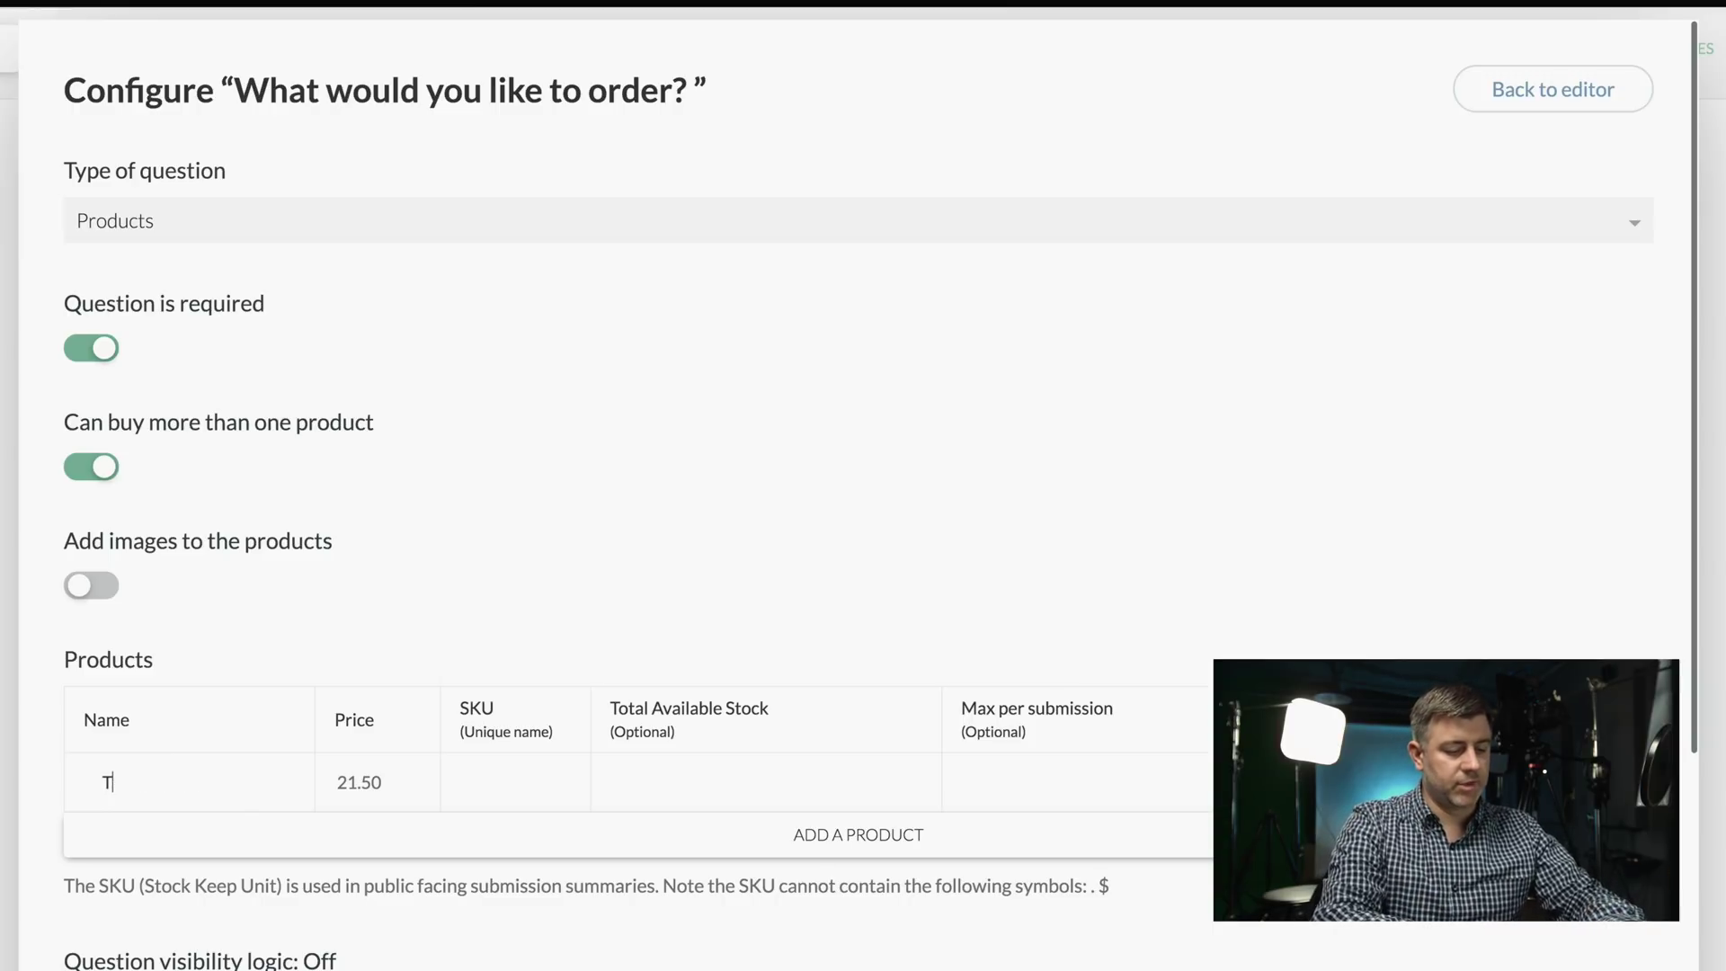
type(" Shirts")
key("Tab")
type("25.00")
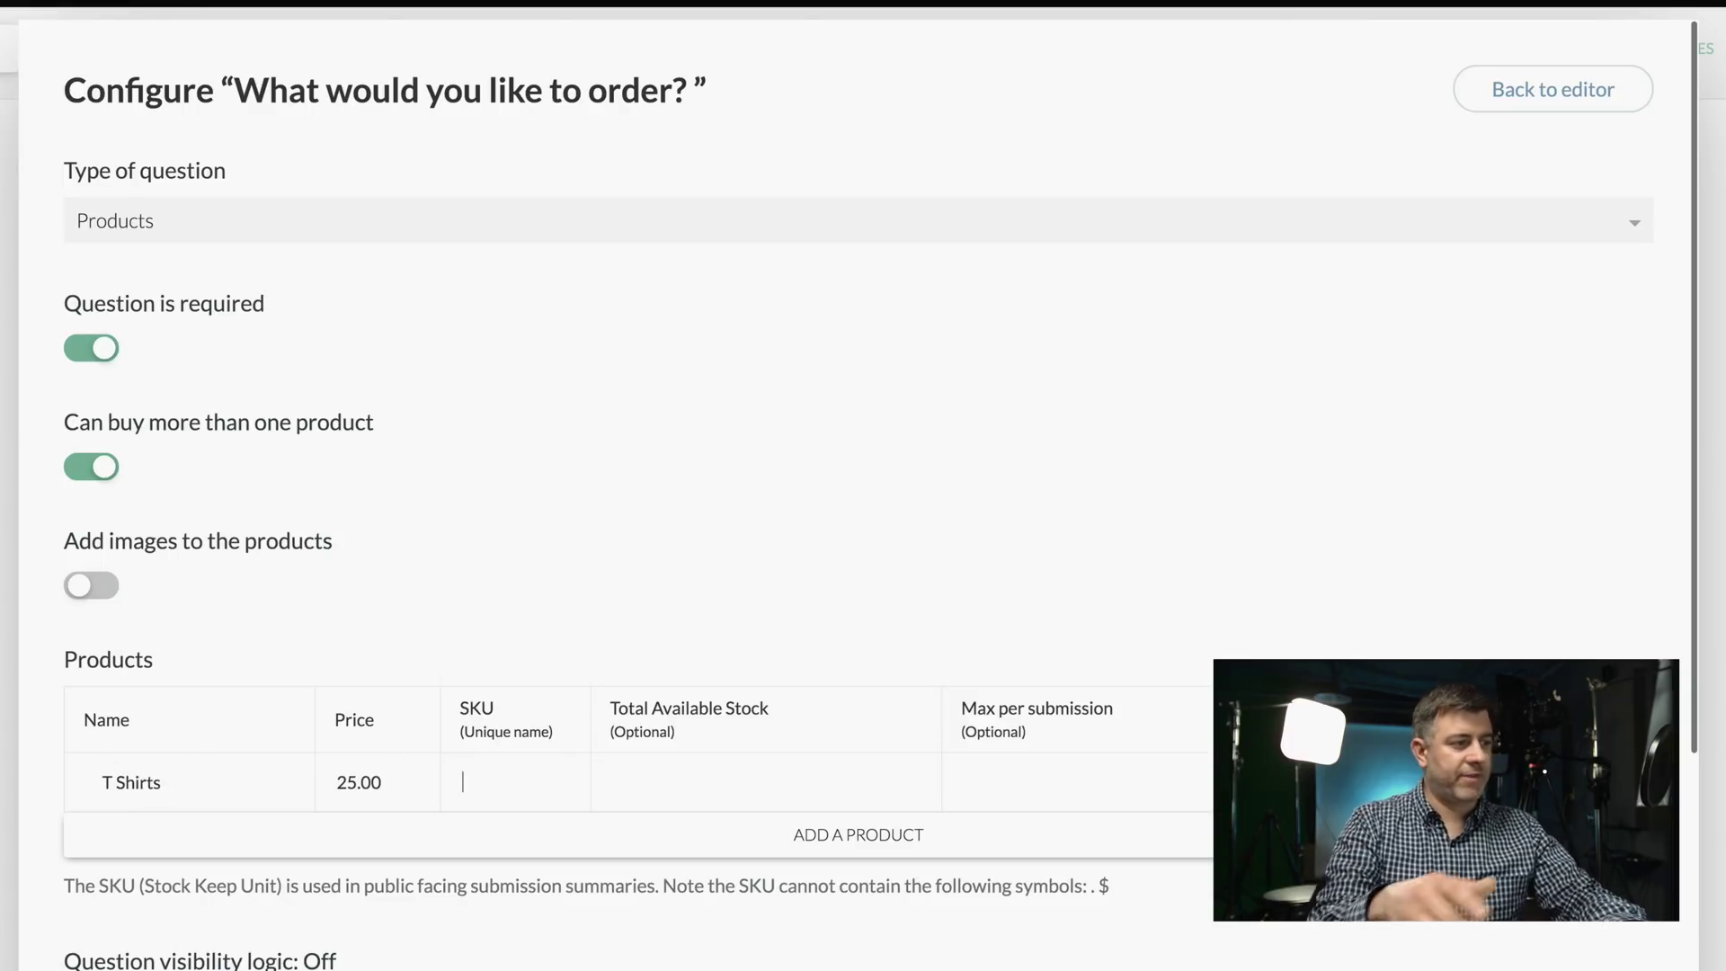
type("tshirts")
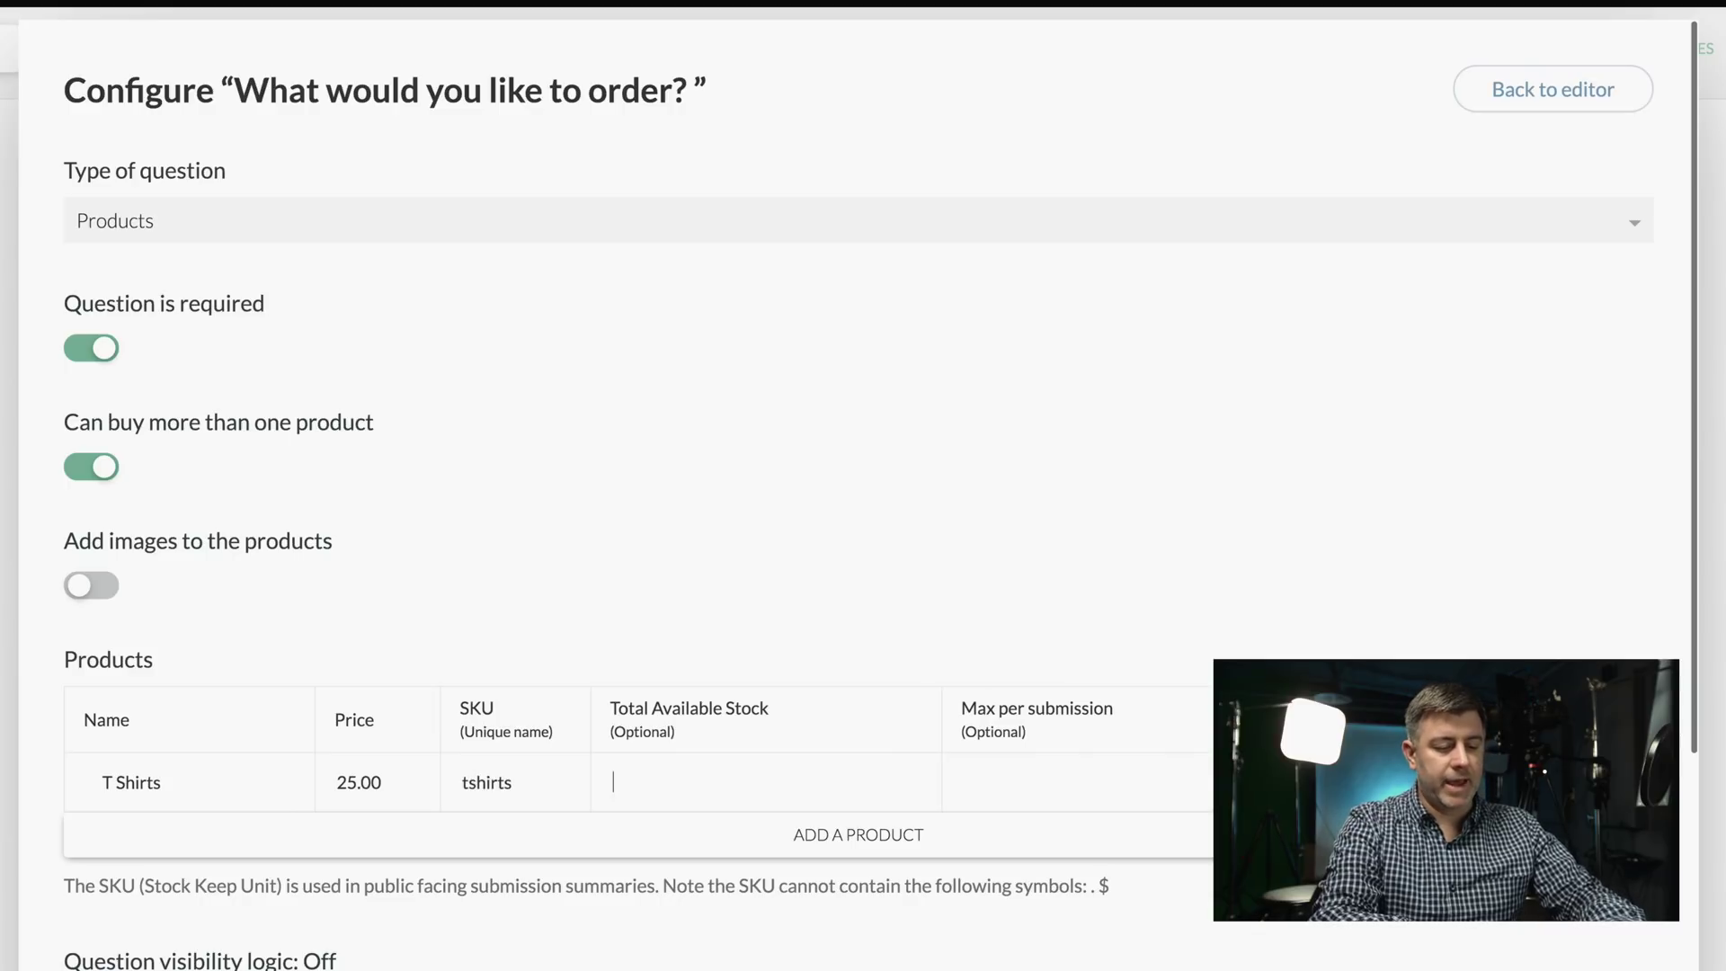
type("1000")
key("Tab")
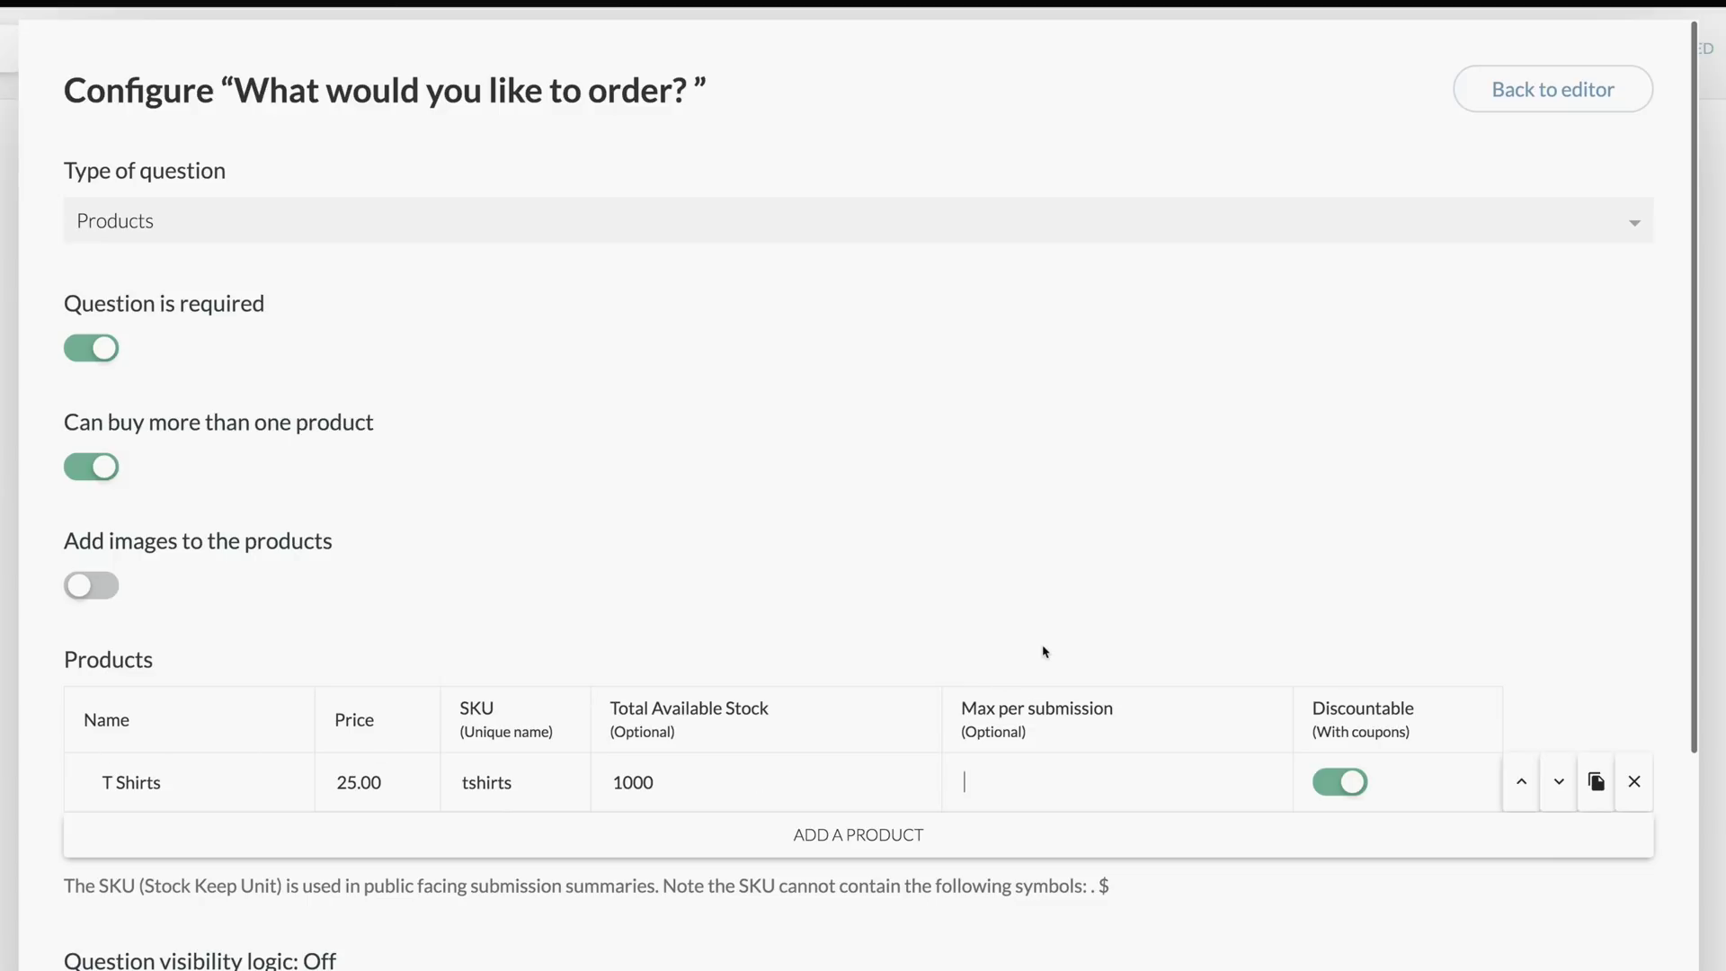
left_click(1341, 782)
Step: Add a second product "Webinars" with price 30.00 and SKU "webinar", and make it non-discountable
left_click(858, 836)
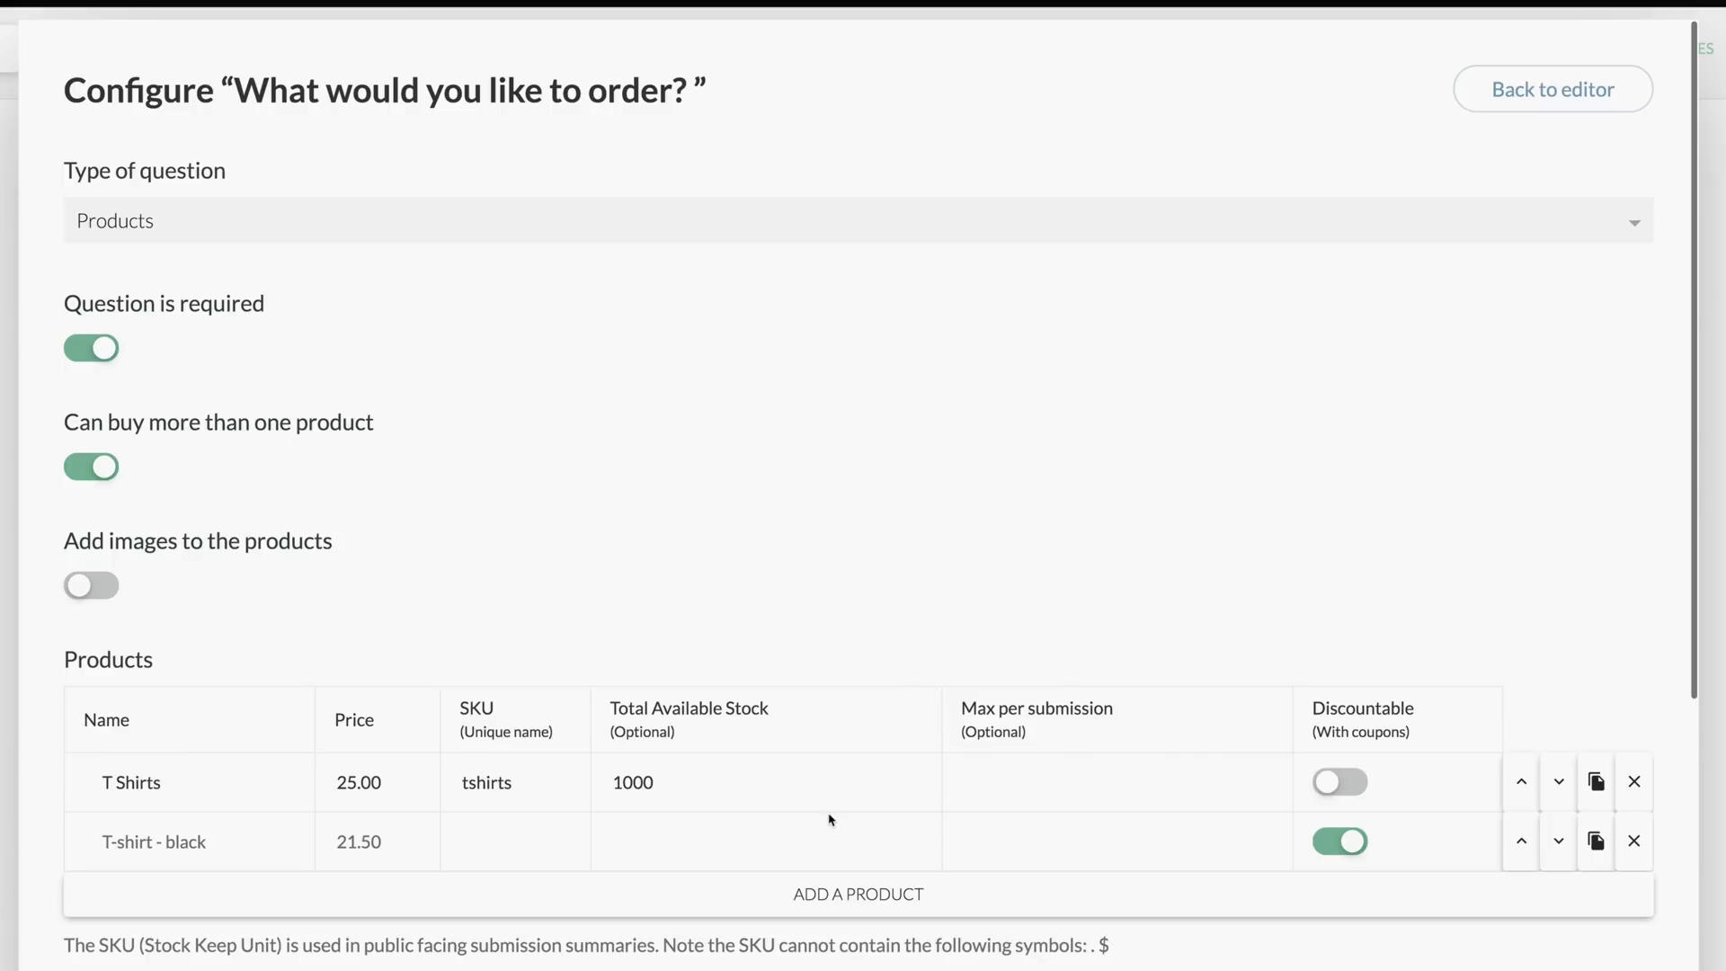
type("Webinars 30.00 webinar")
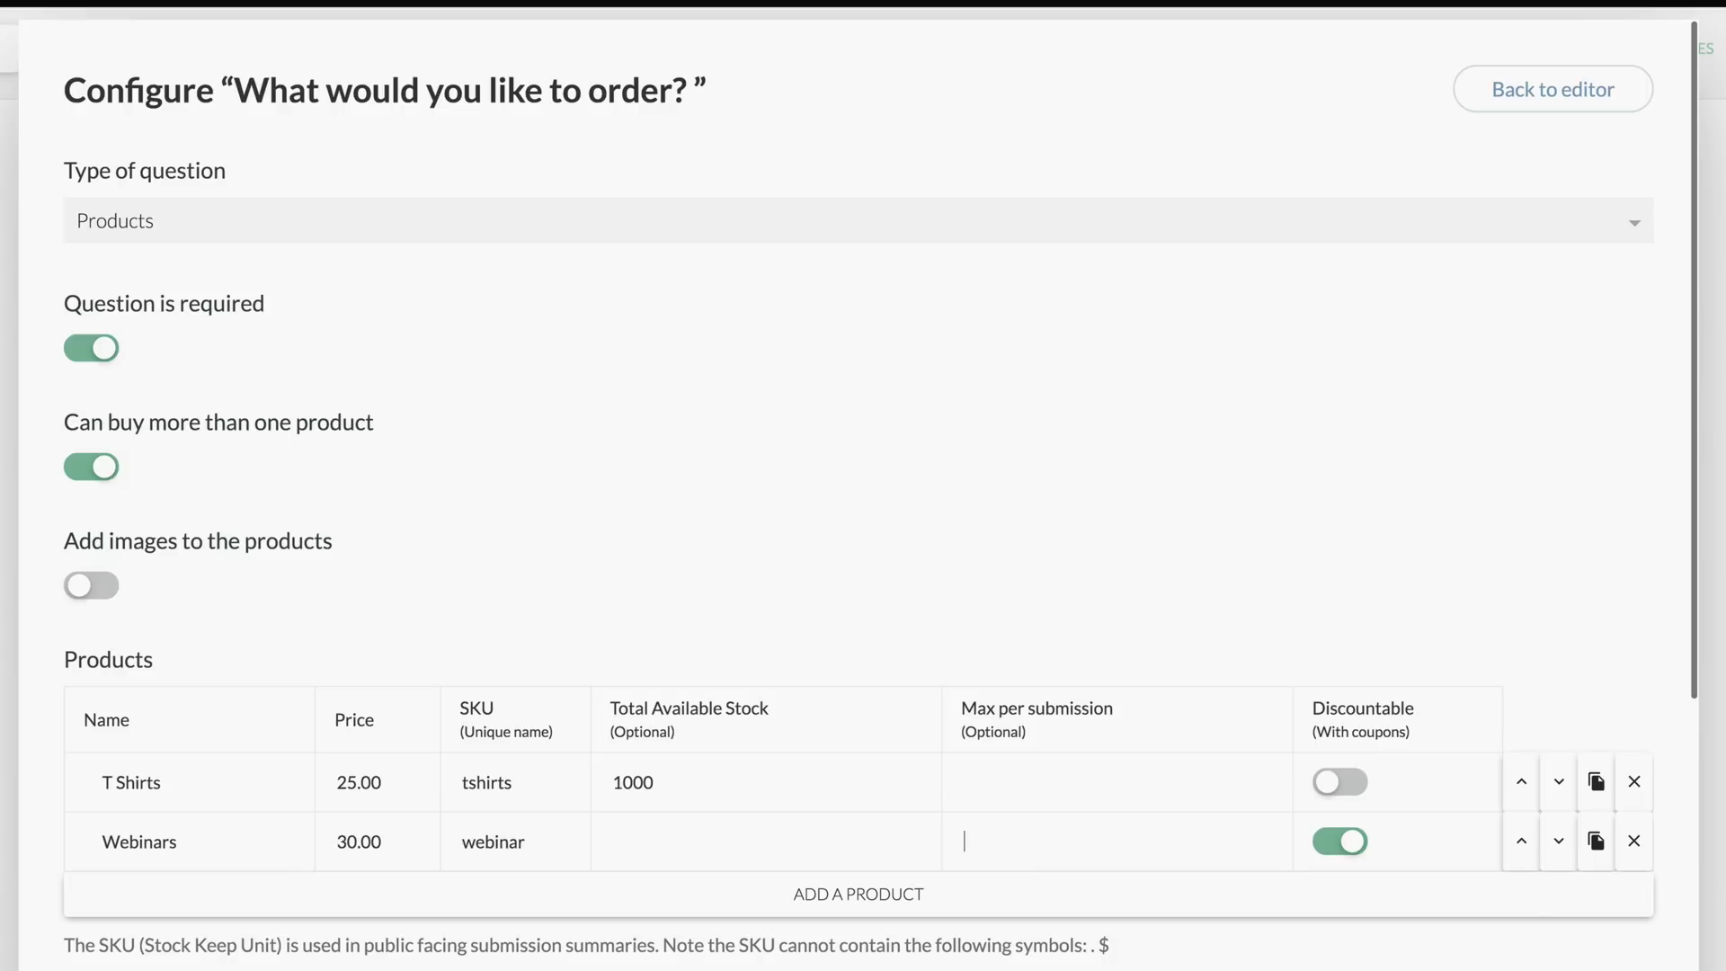
left_click(1340, 841)
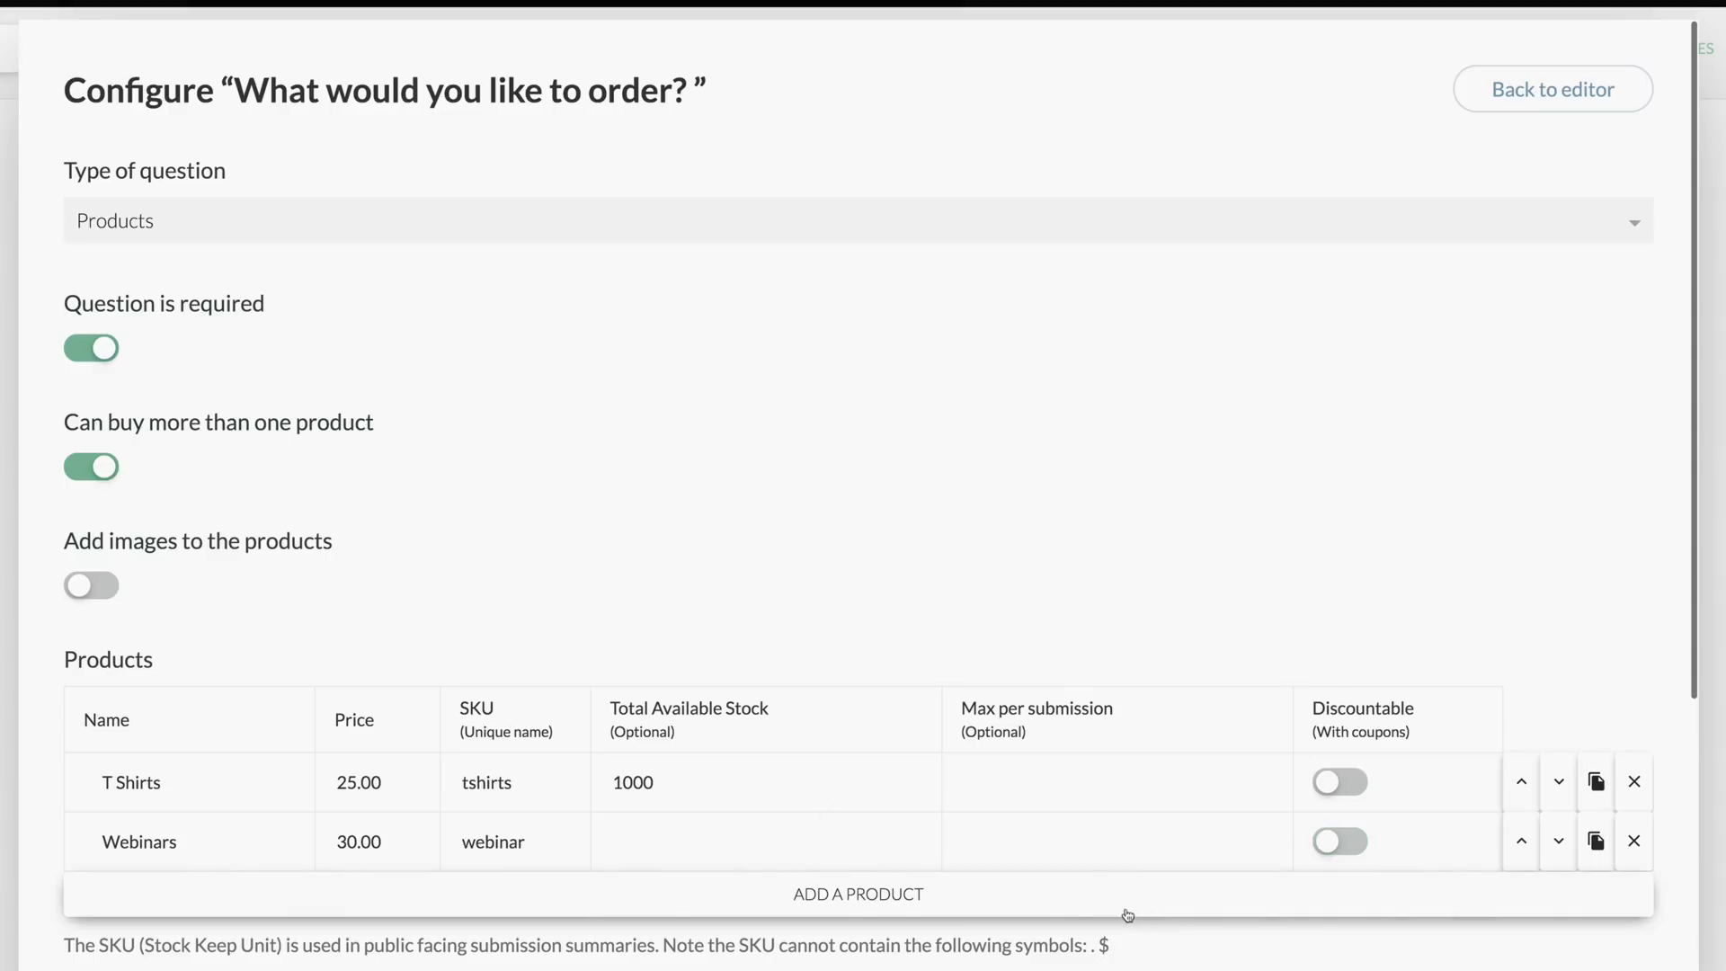
Step: Add a third product "Hoodies" with price 25.00 and SKU "hoddie"
left_click(1066, 900)
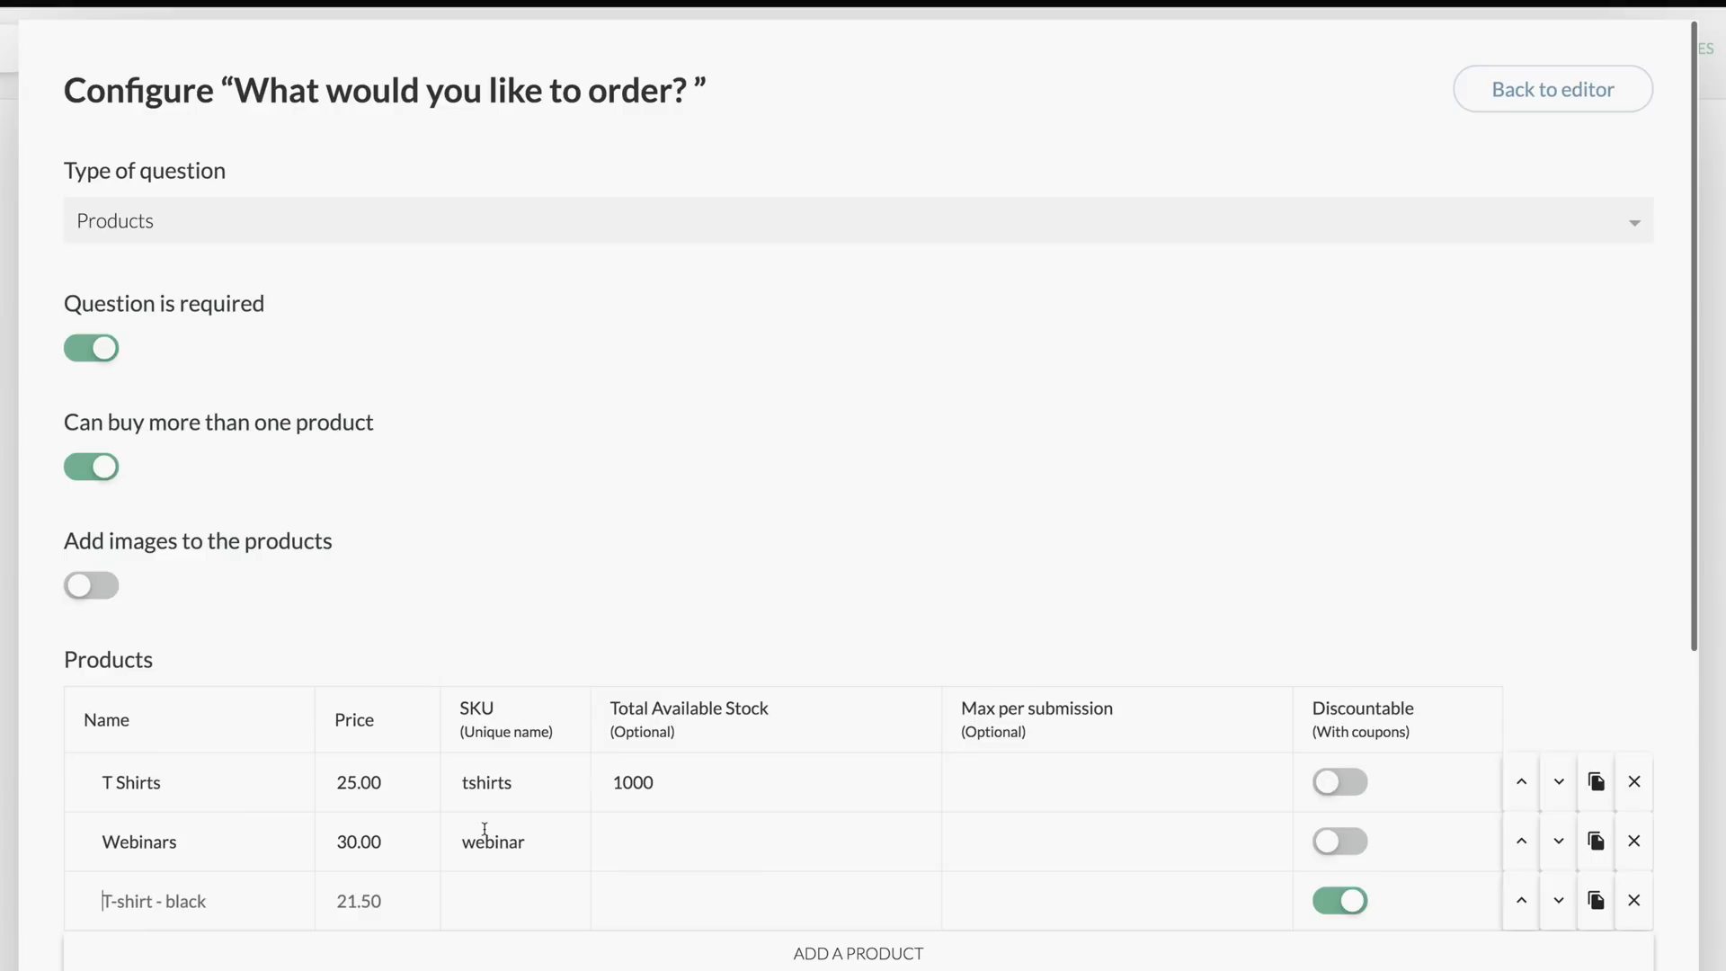
type("Hoodies")
key("Tab")
type("25.00")
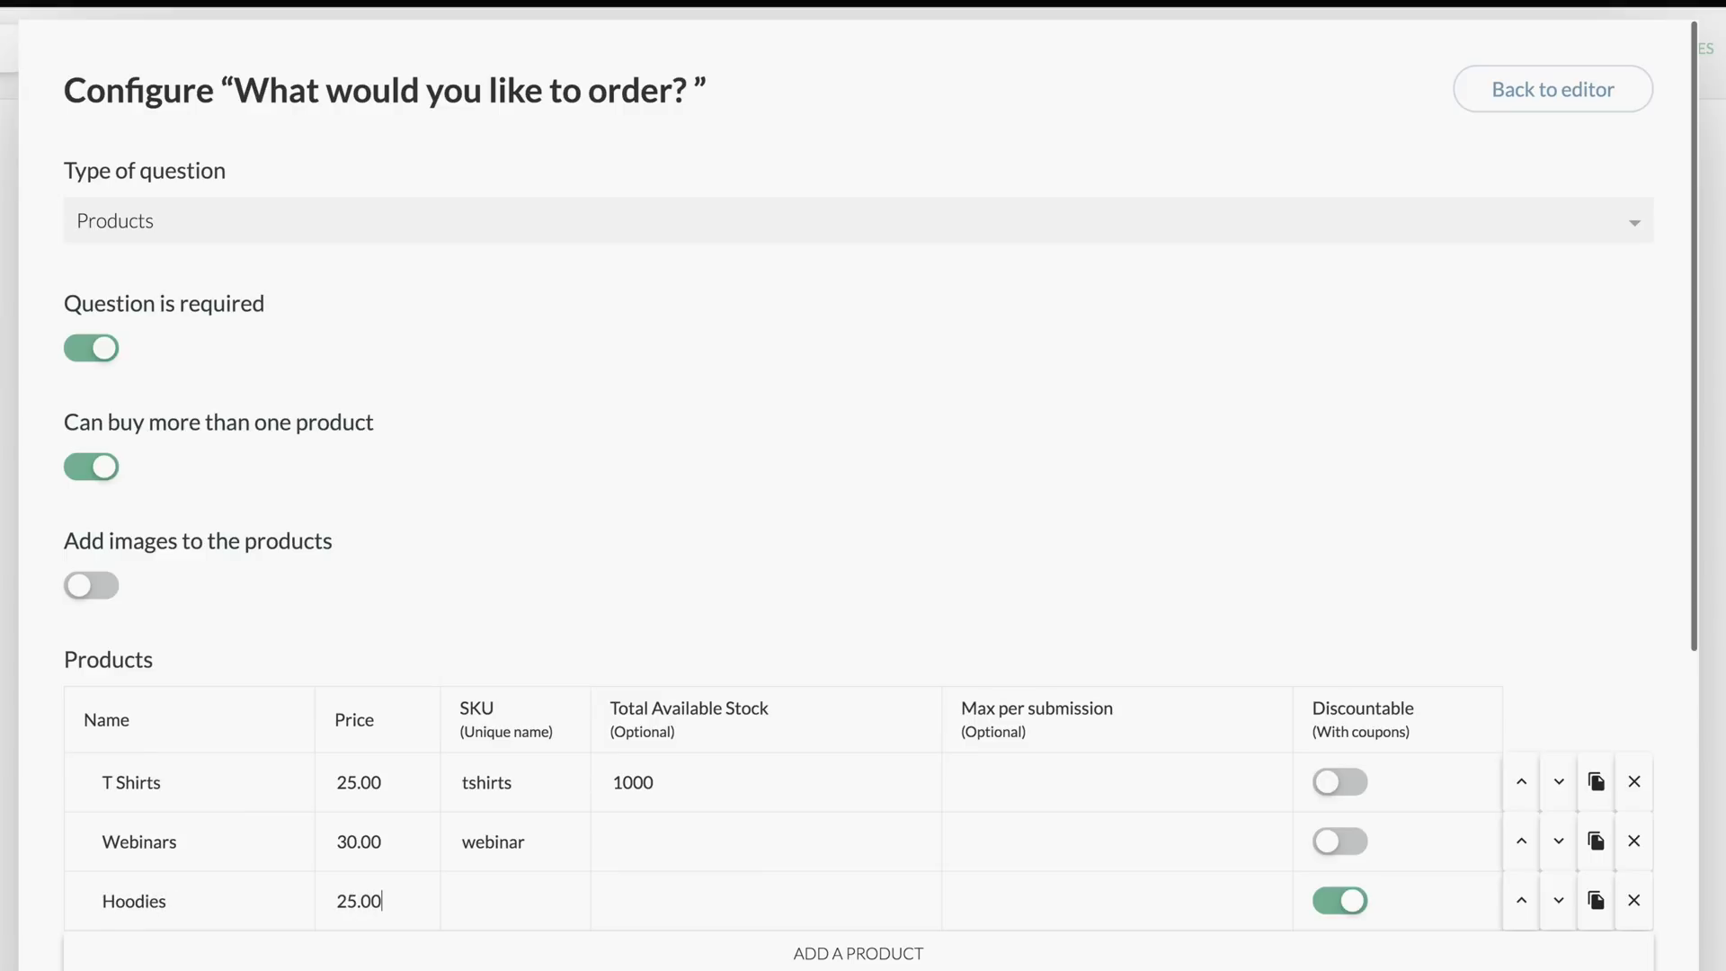
type("hoddie")
Step: Review the order question's product list and default answer preview, and close its configuration
scroll(854, 881, "down", 3)
scroll(832, 882, "up", 2)
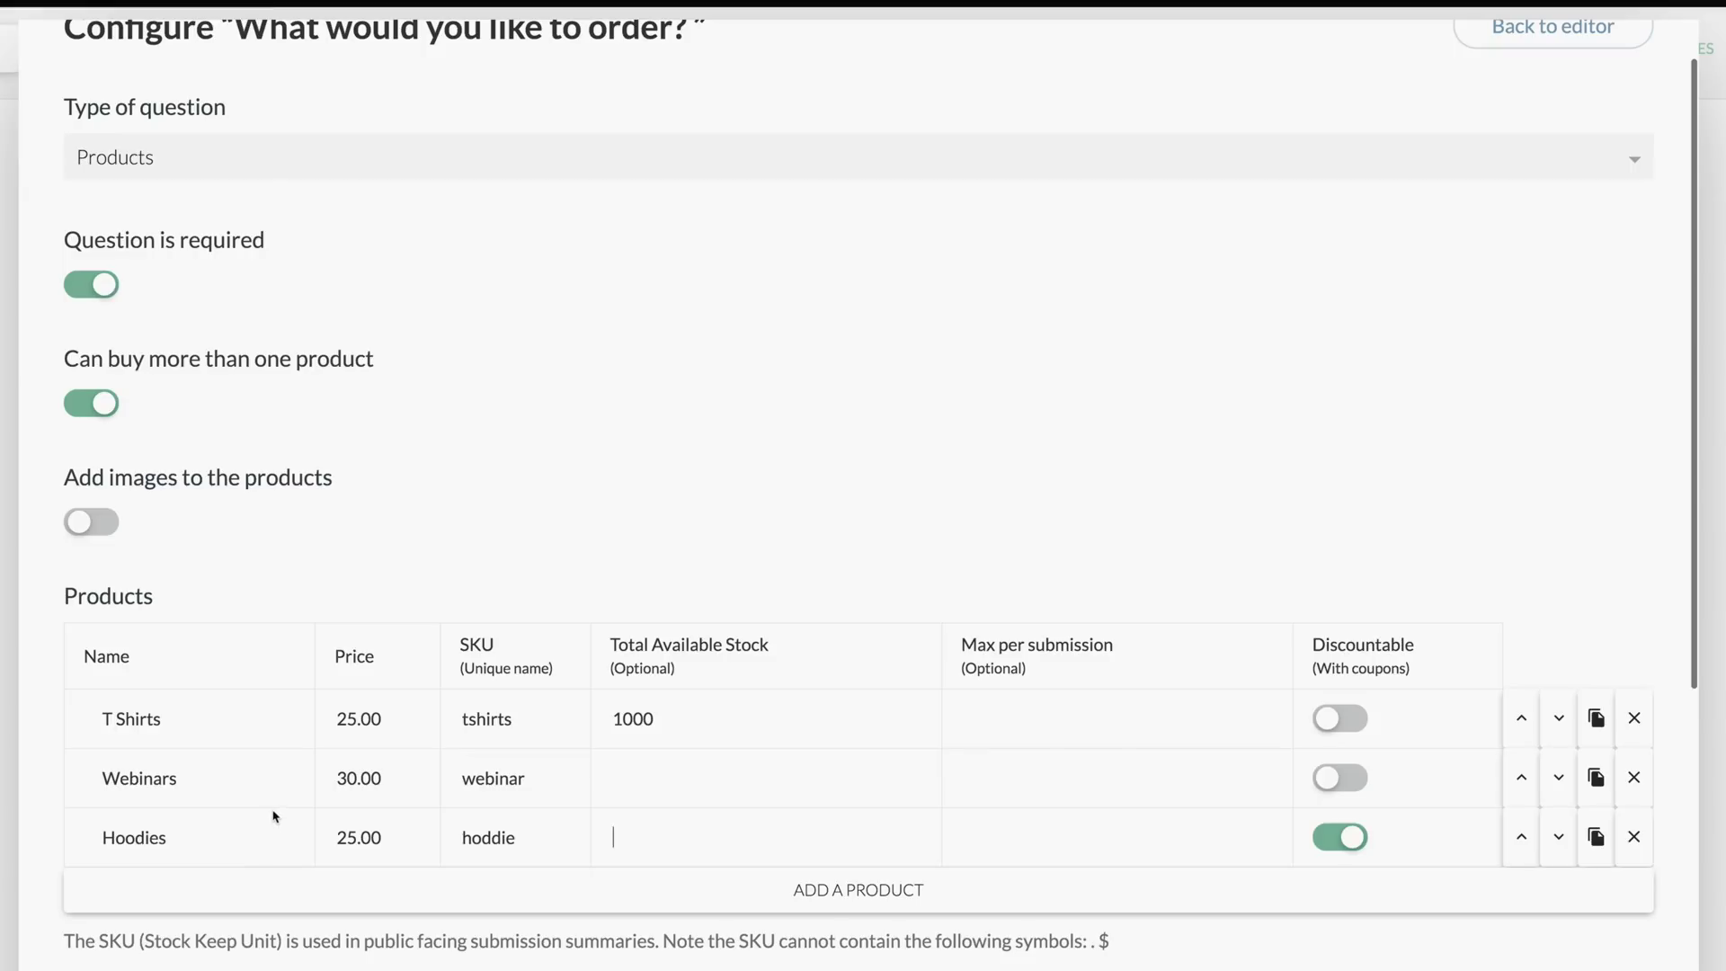
scroll(278, 817, "down", 6)
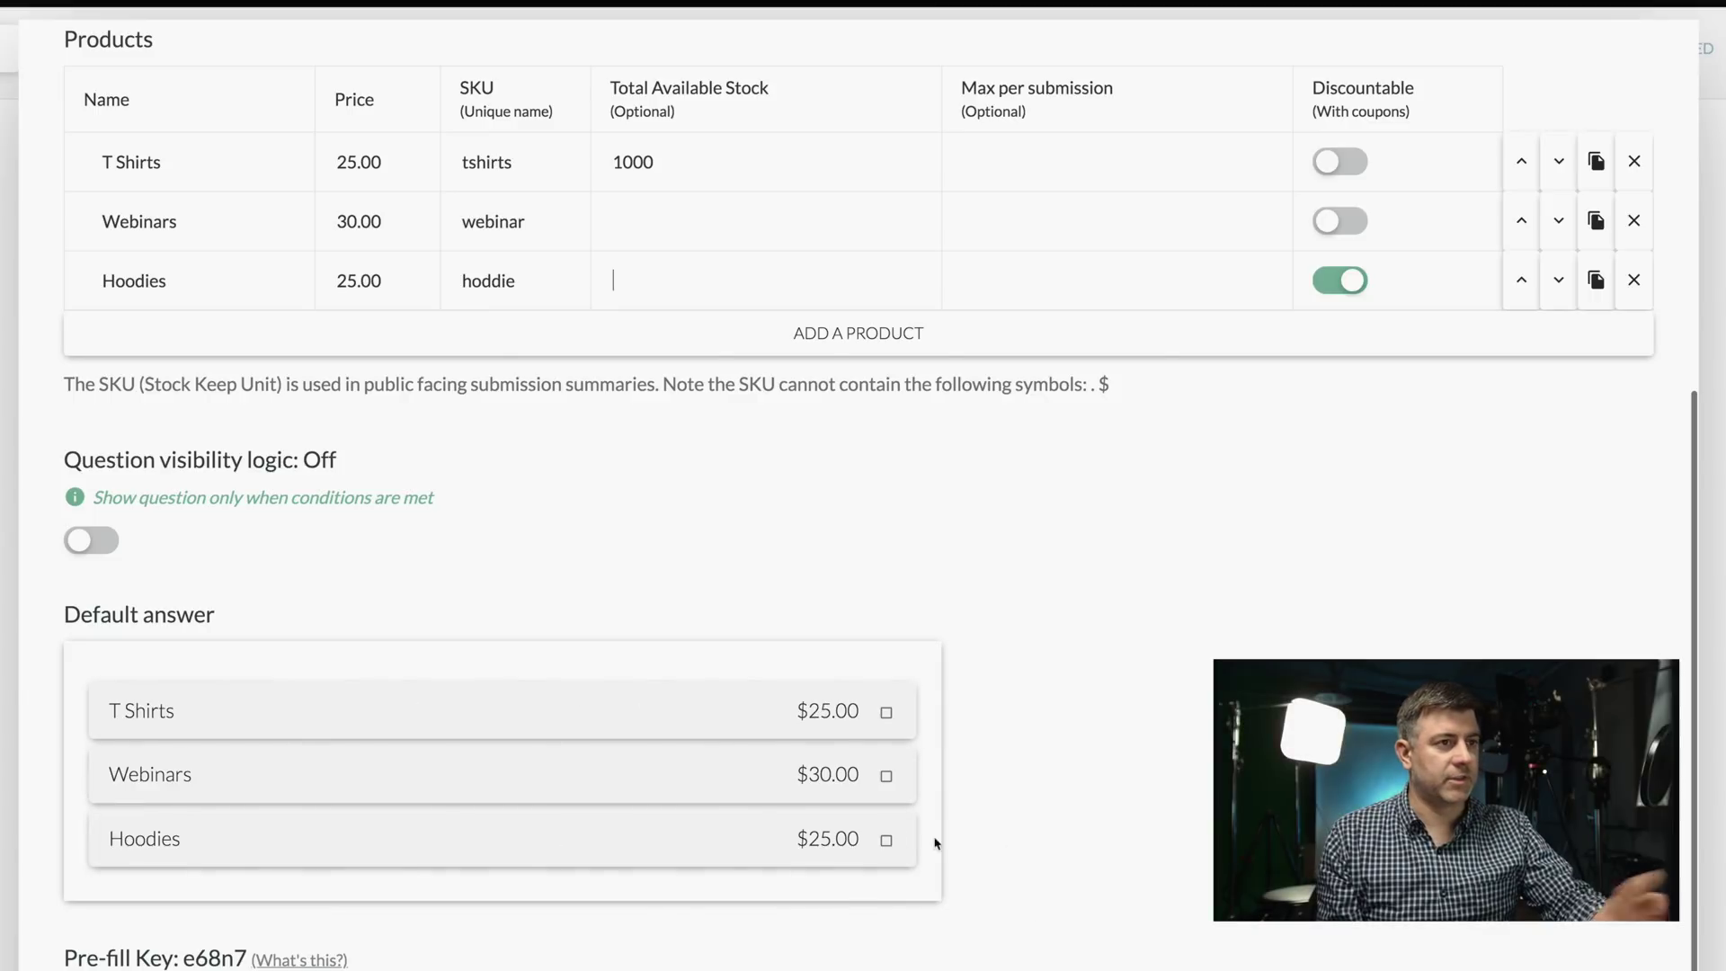
scroll(956, 720, "up", 5)
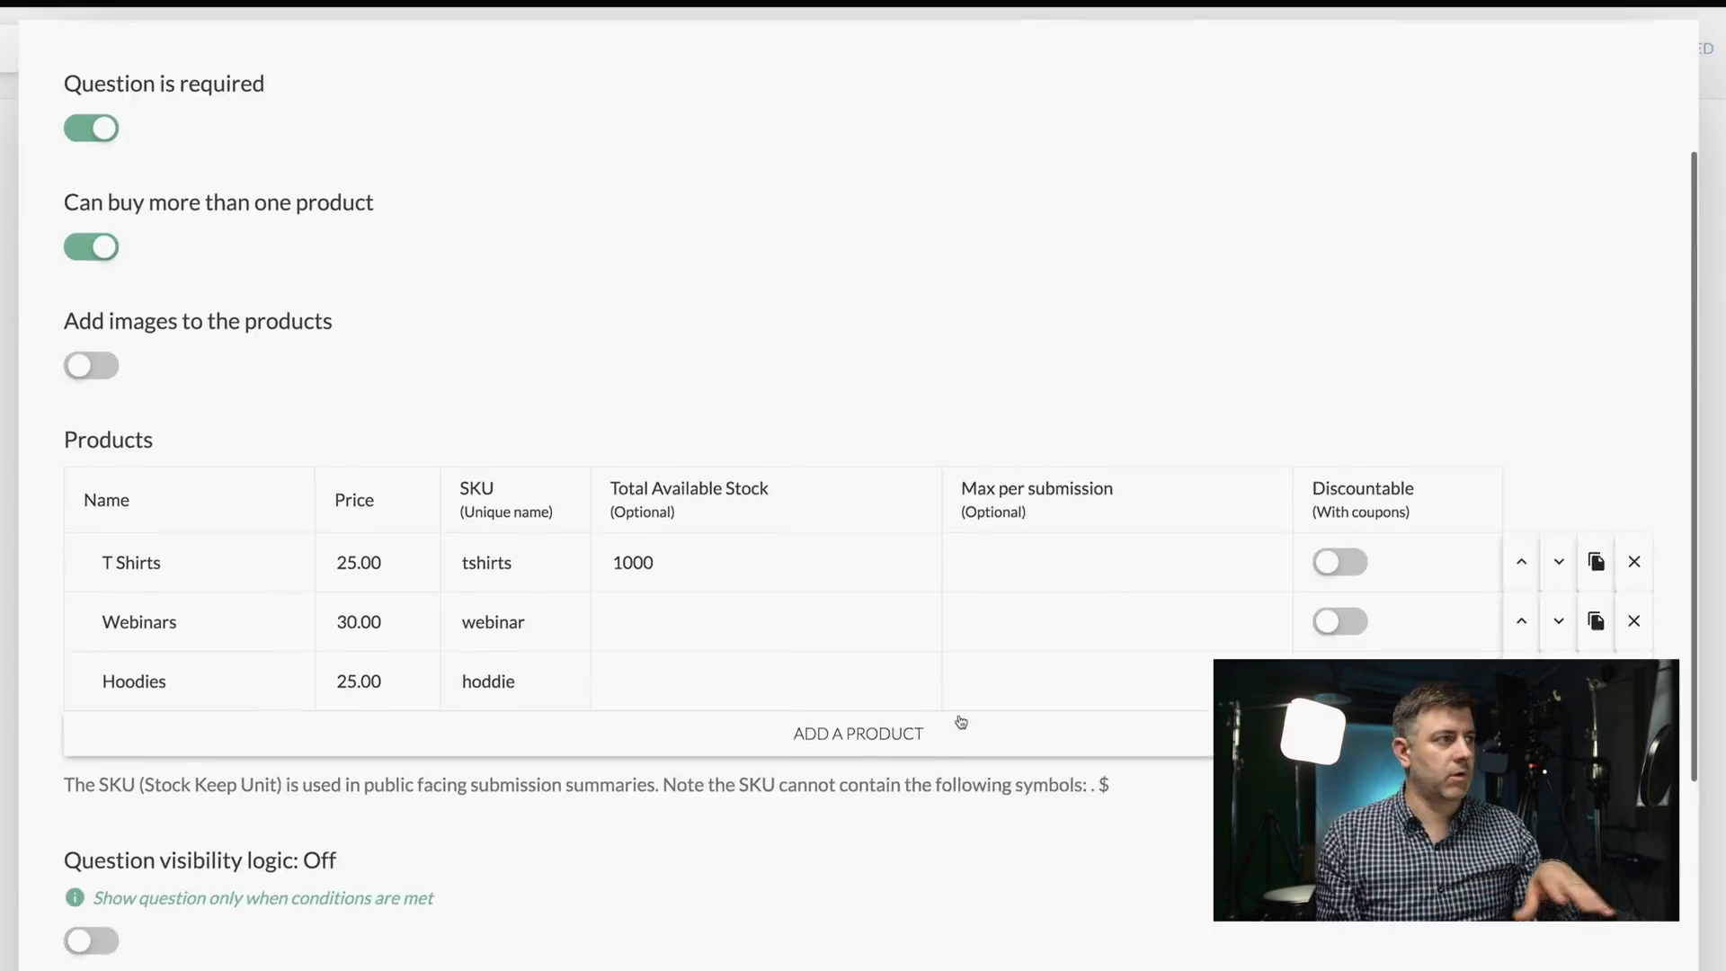
scroll(950, 719, "up", 2)
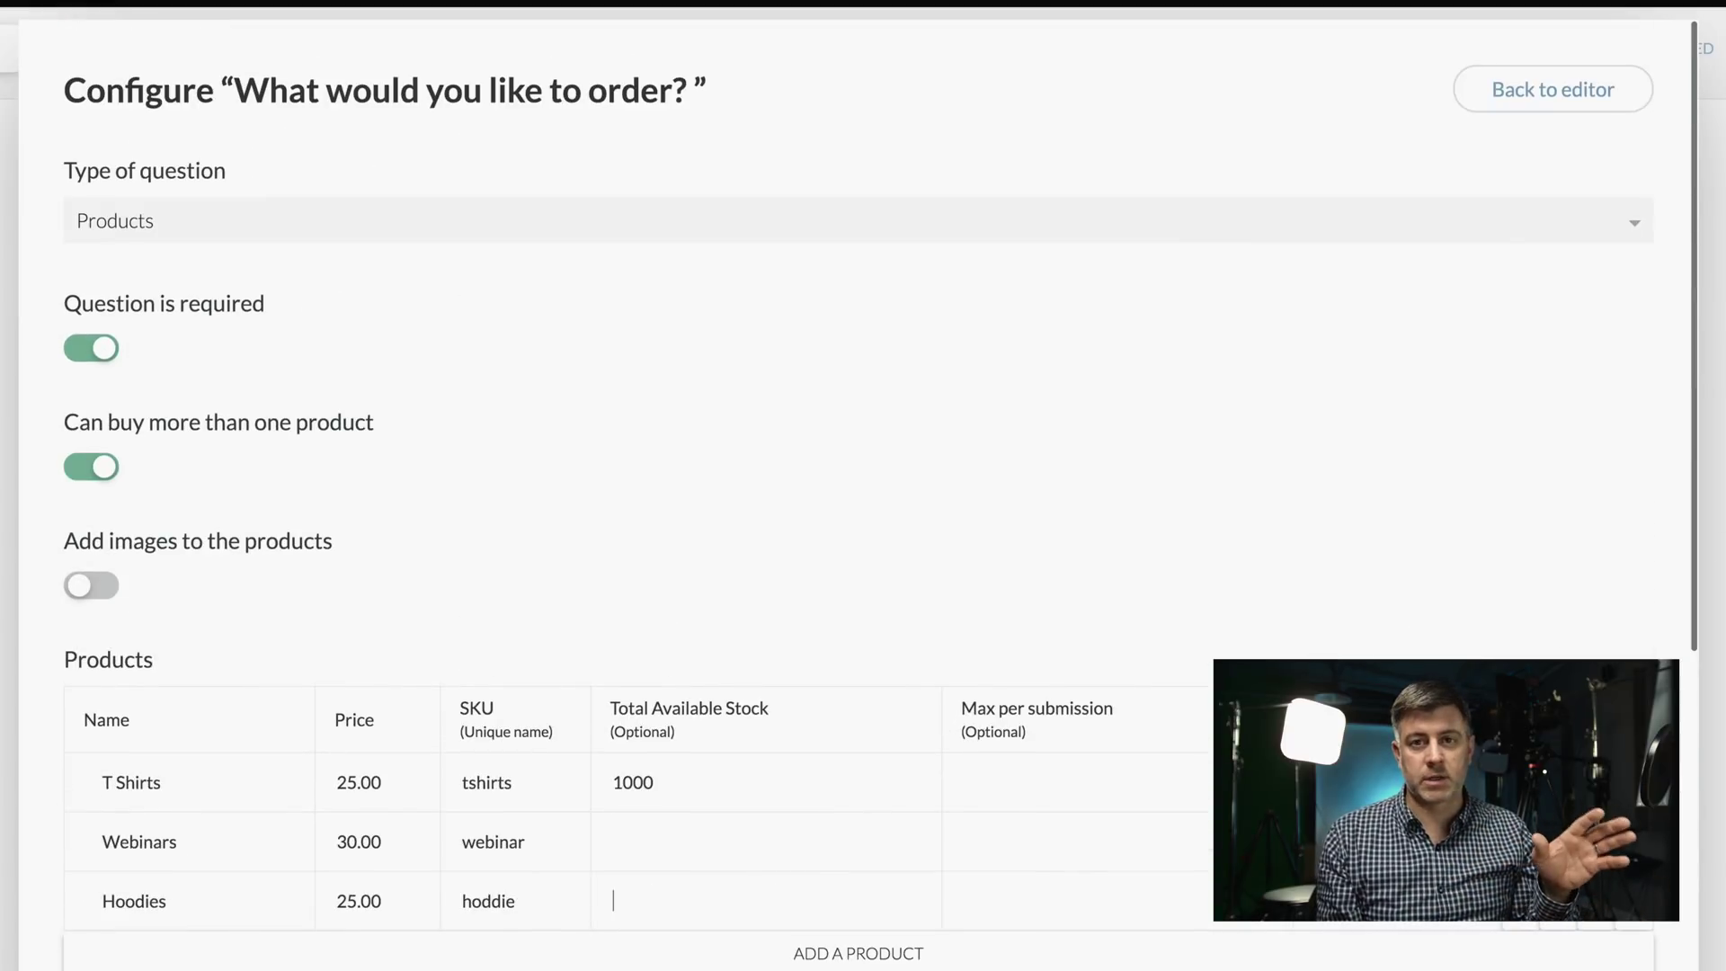
key("Escape")
Step: Try out the live form with a sample name and address, selecting T Shirts, Webinars and Hoodies
left_click(1690, 57)
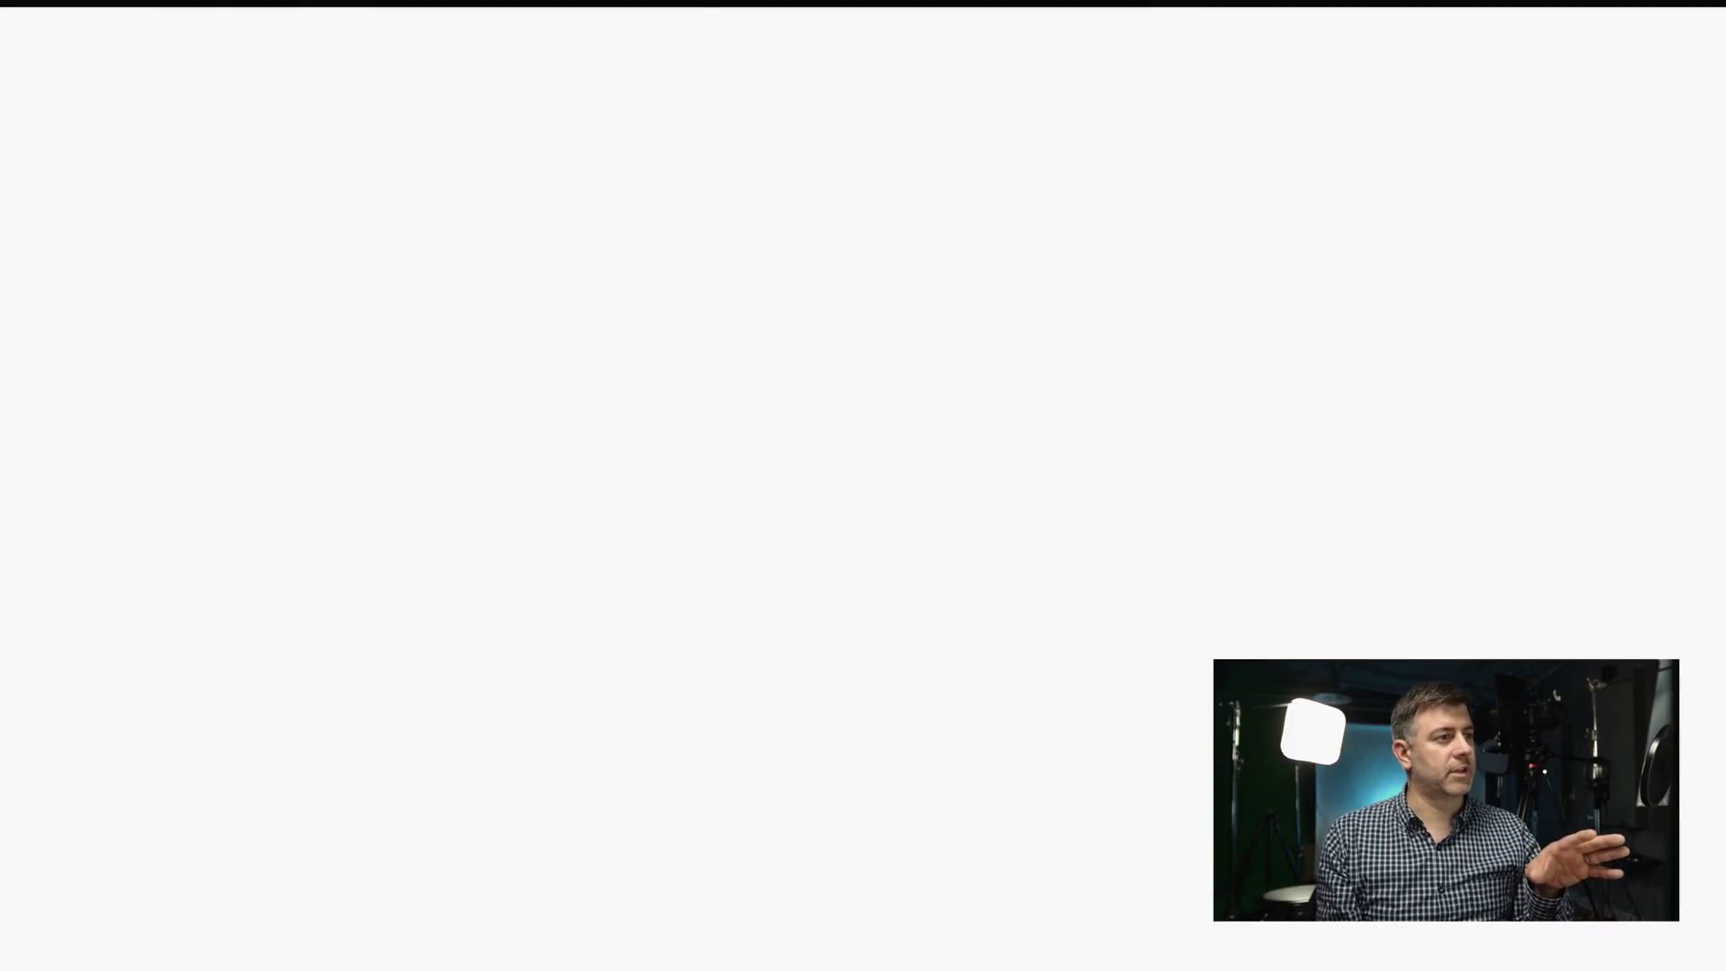
left_click(773, 163)
type("Rich Baum")
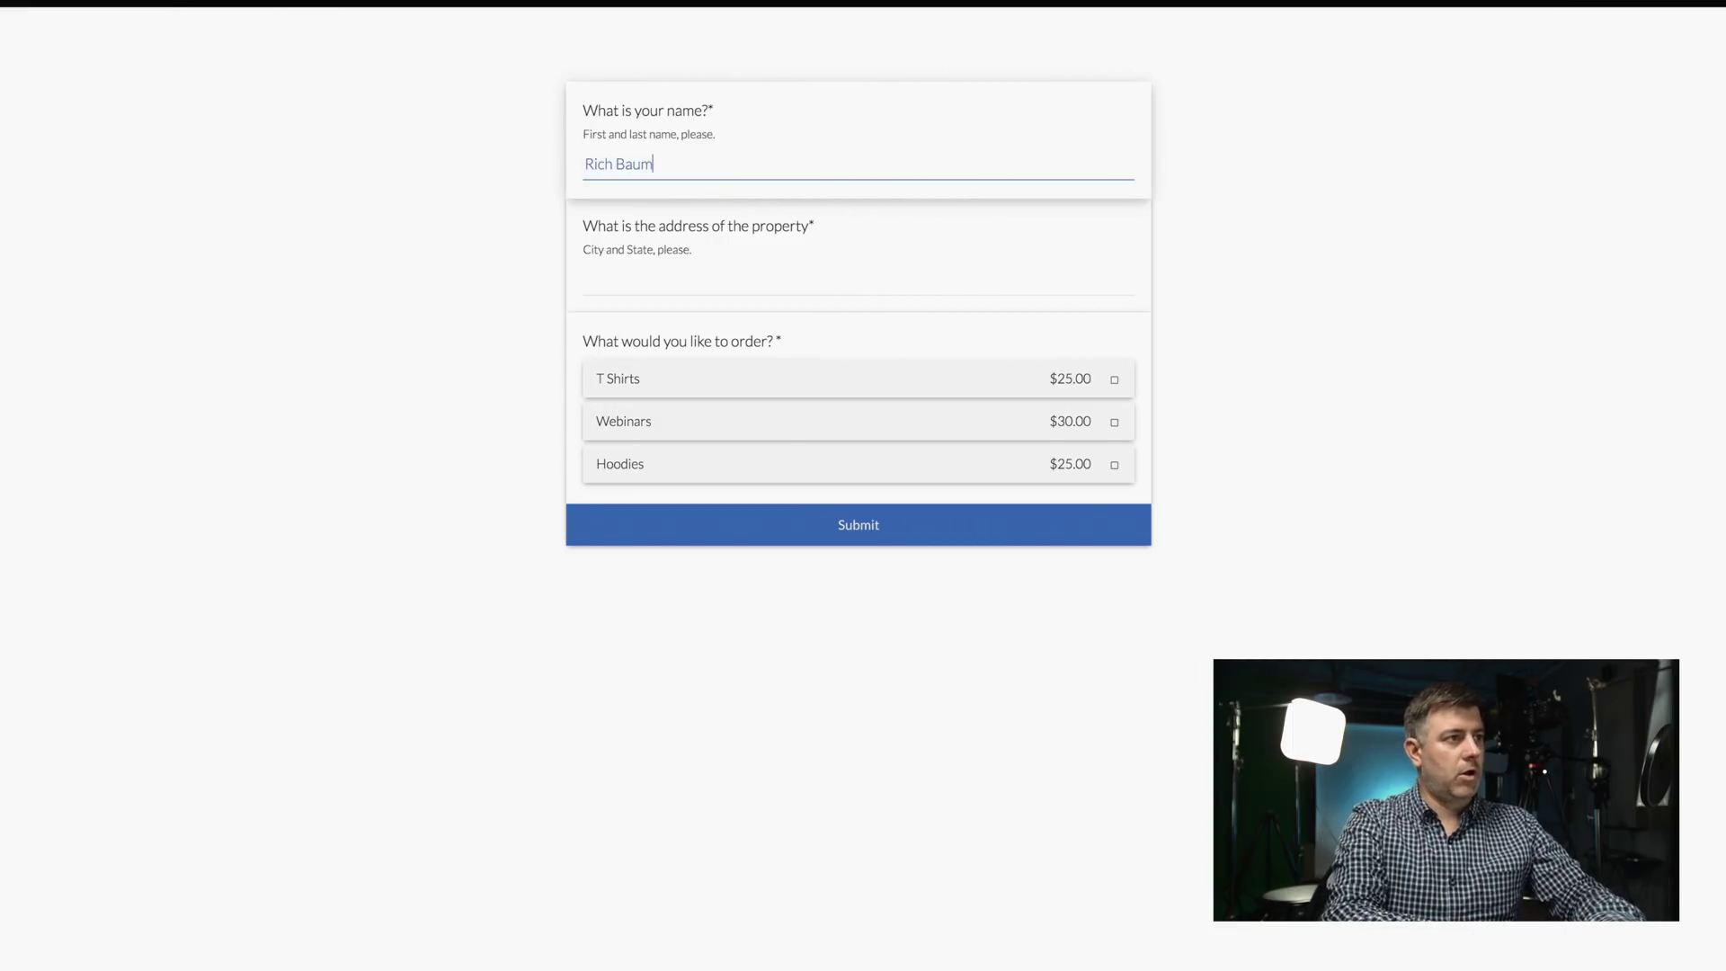
key("Tab")
type("123 M")
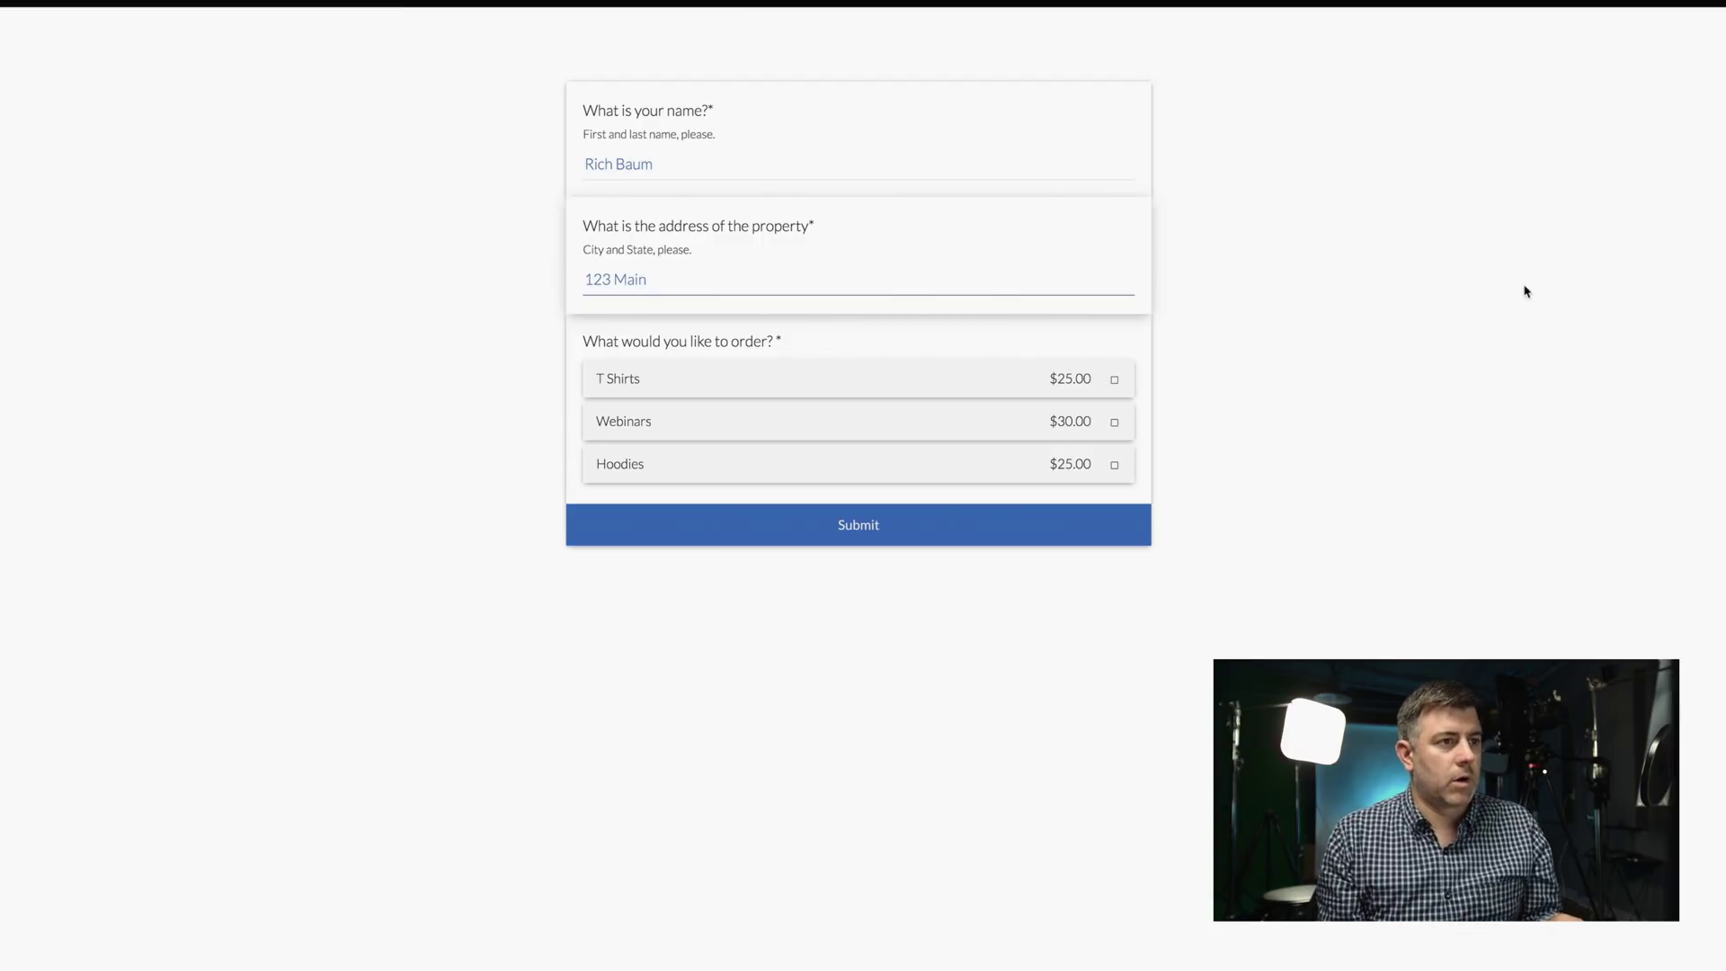
left_click(1115, 380)
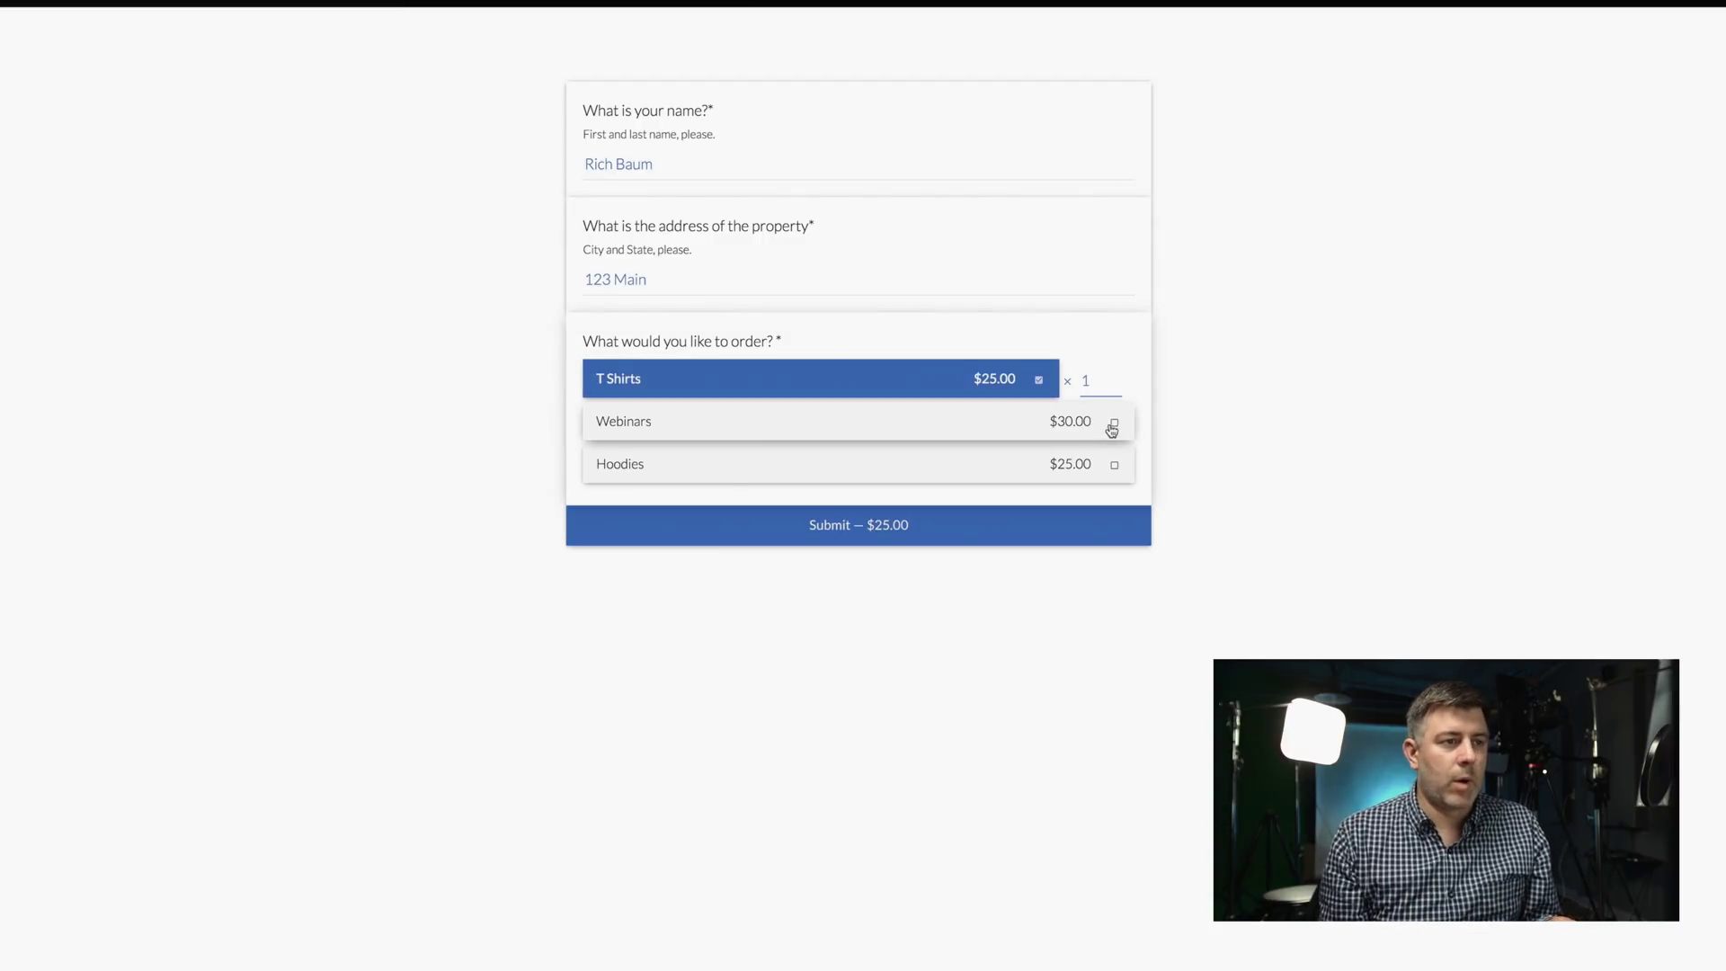
left_click(1113, 425)
left_click(1115, 464)
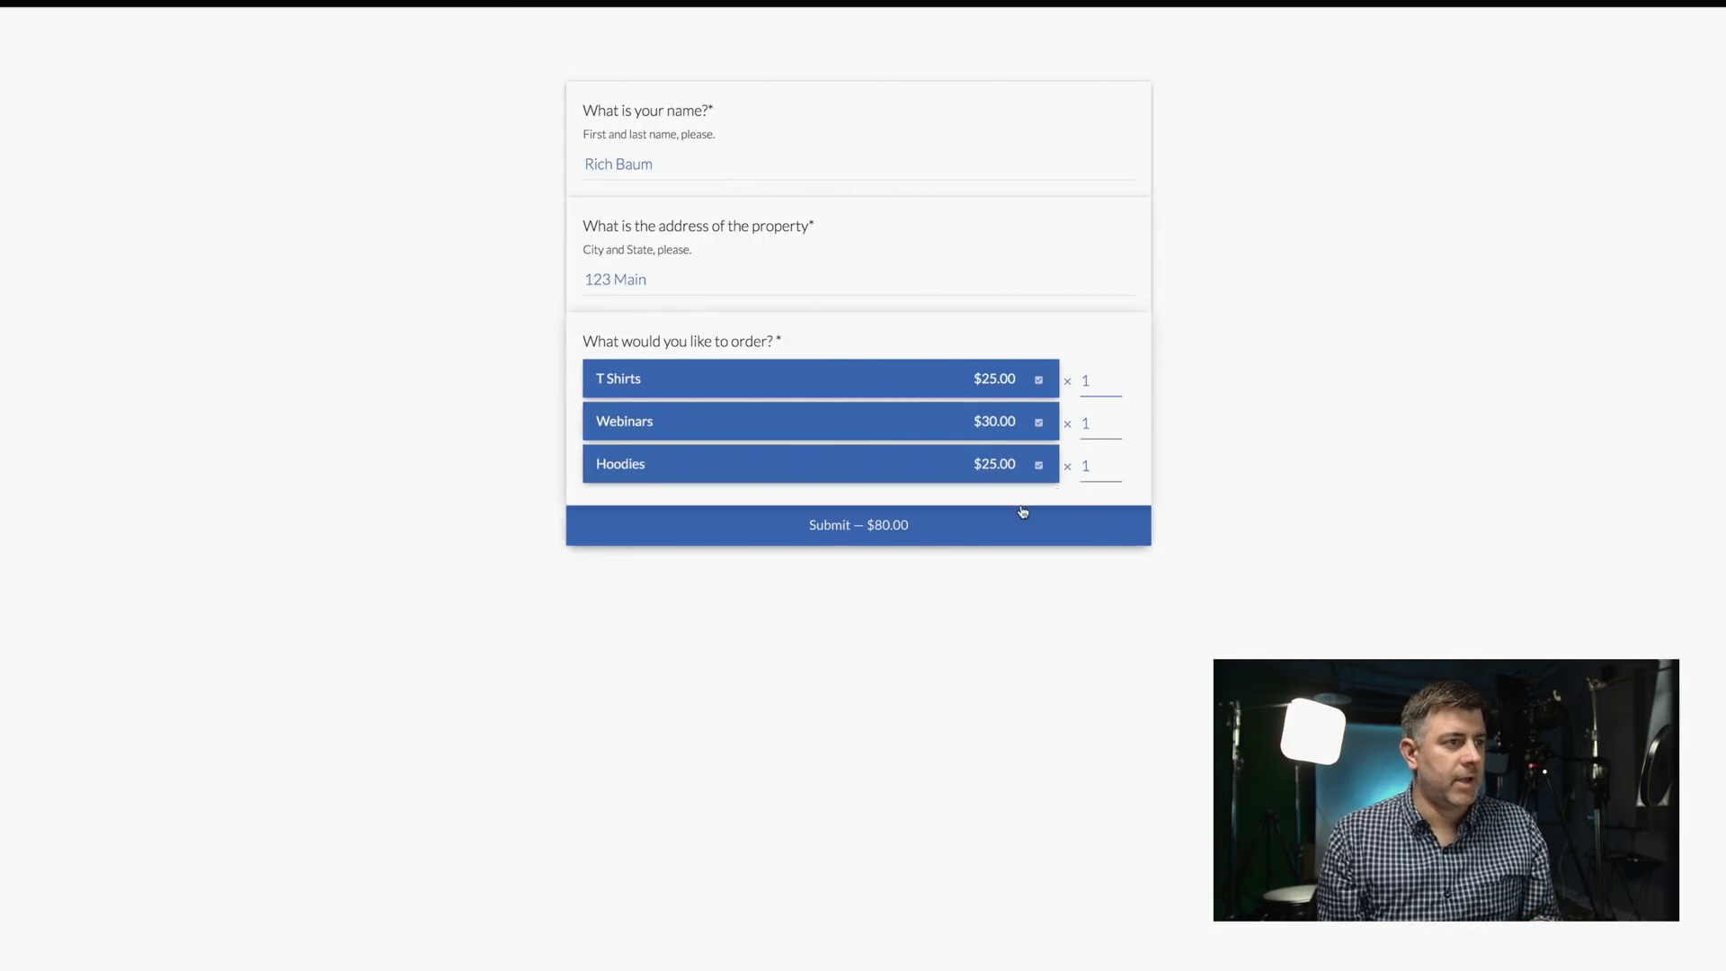
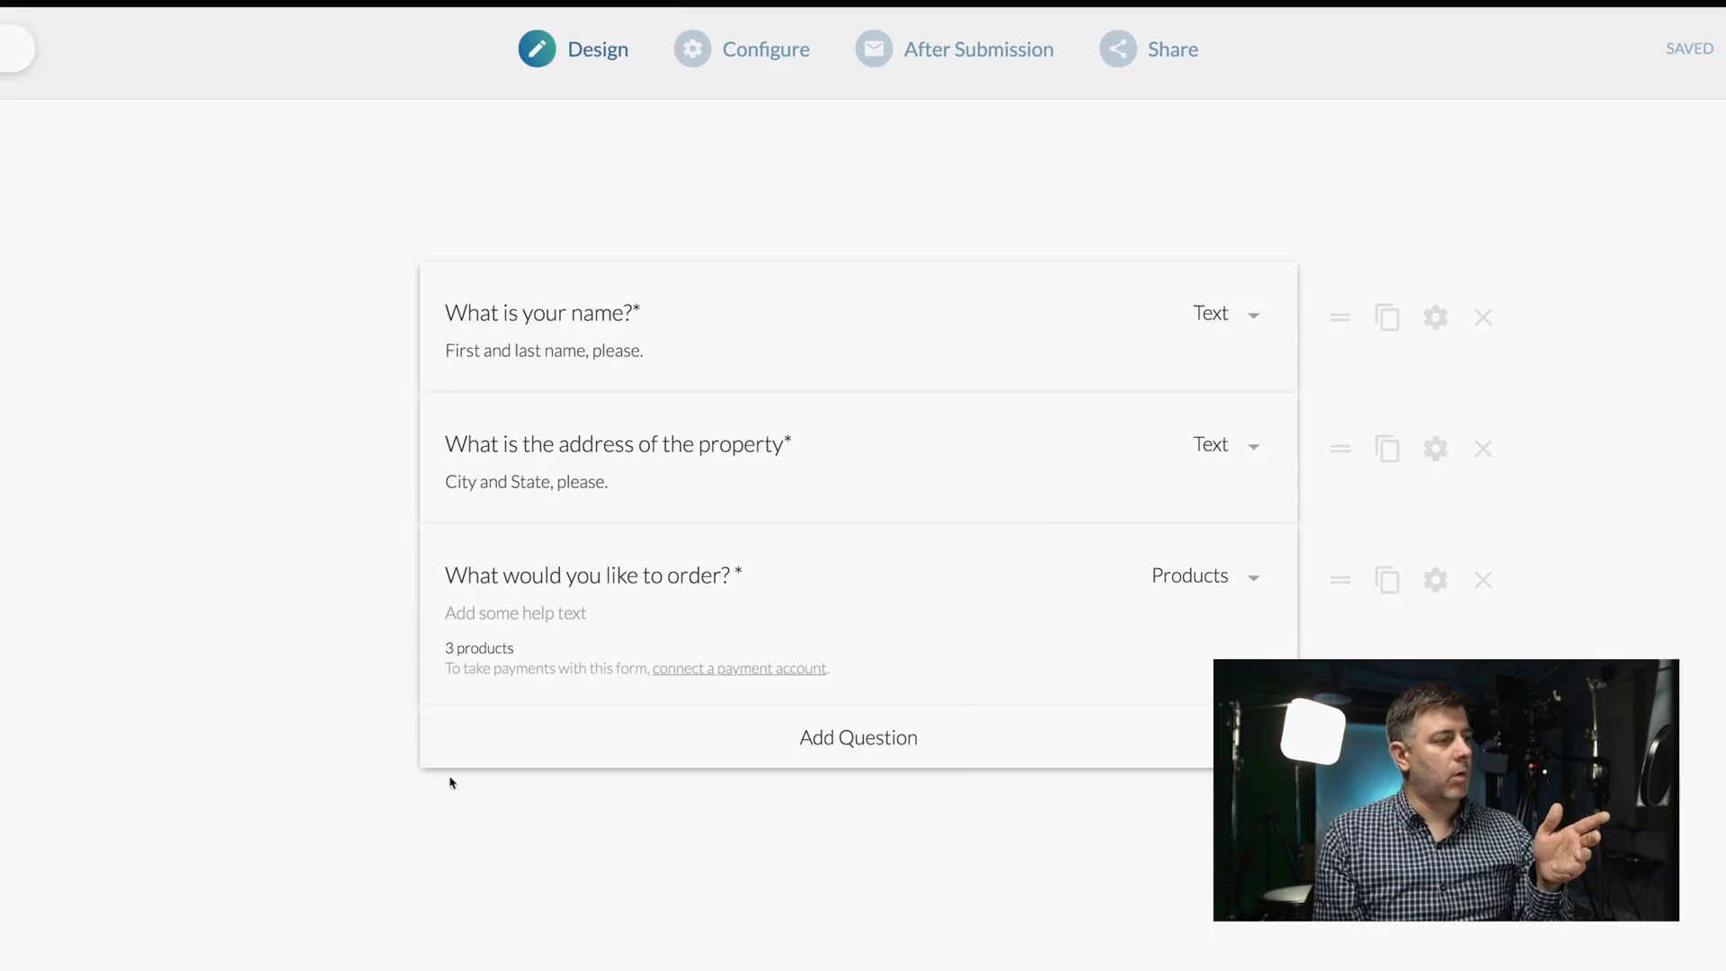
Step: Insert a break directly below the first question group and add a new question group beneath it
key("Return")
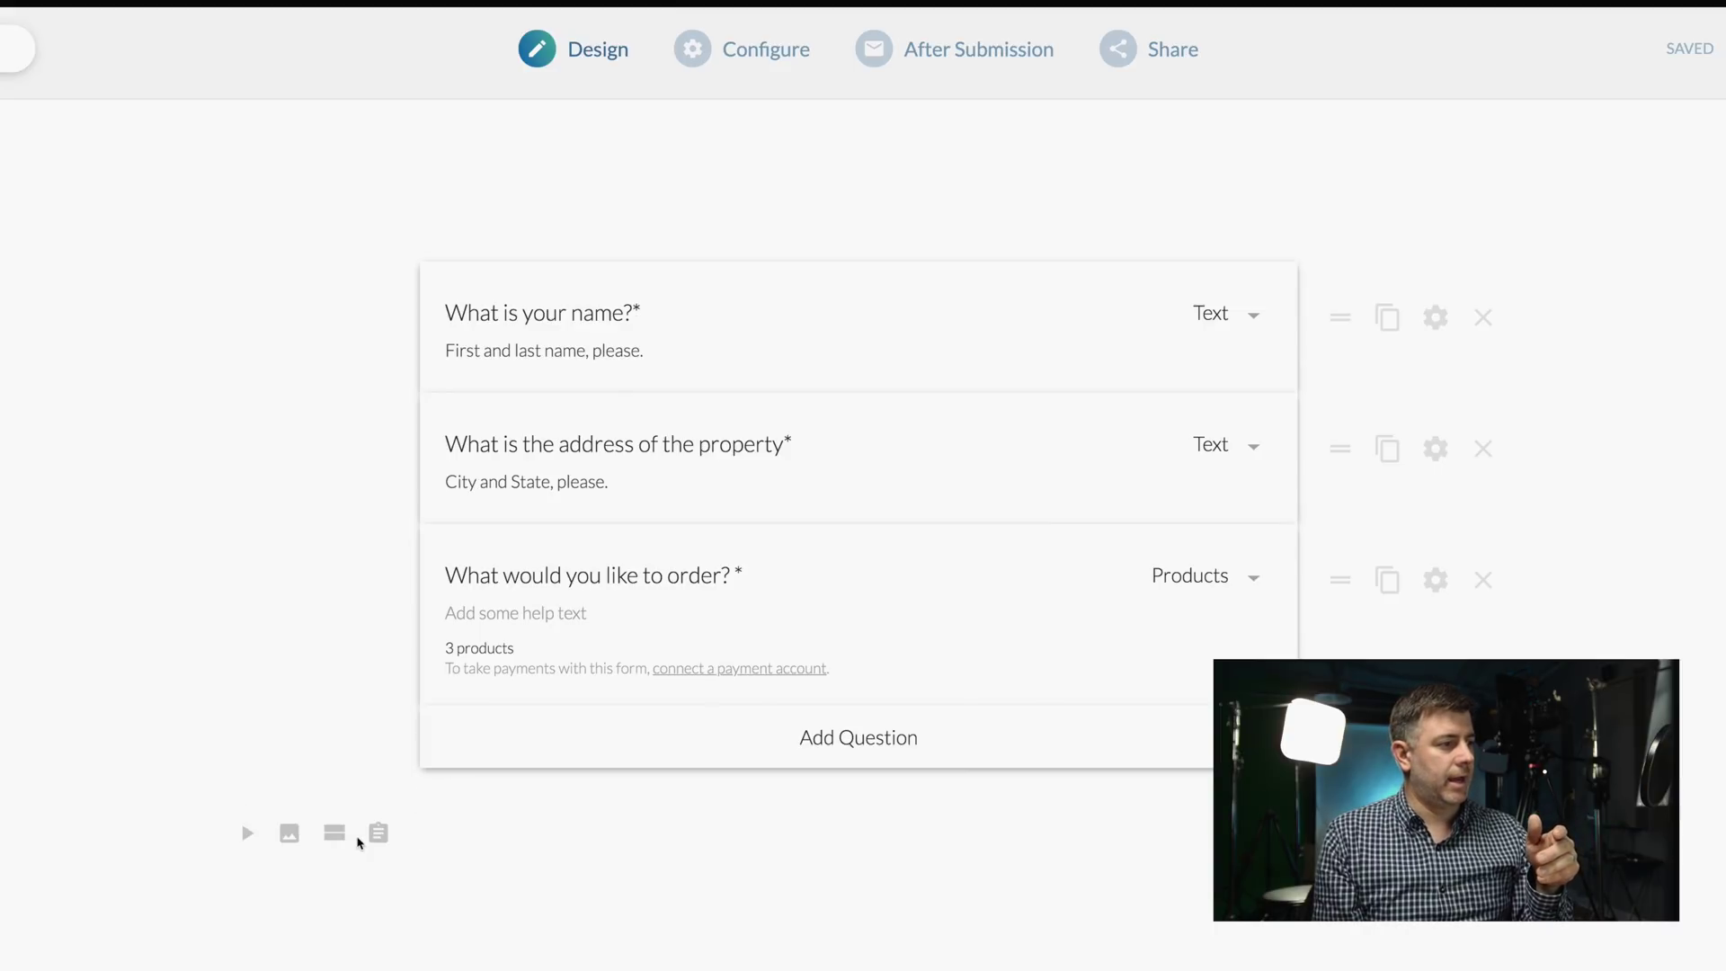
left_click(332, 833)
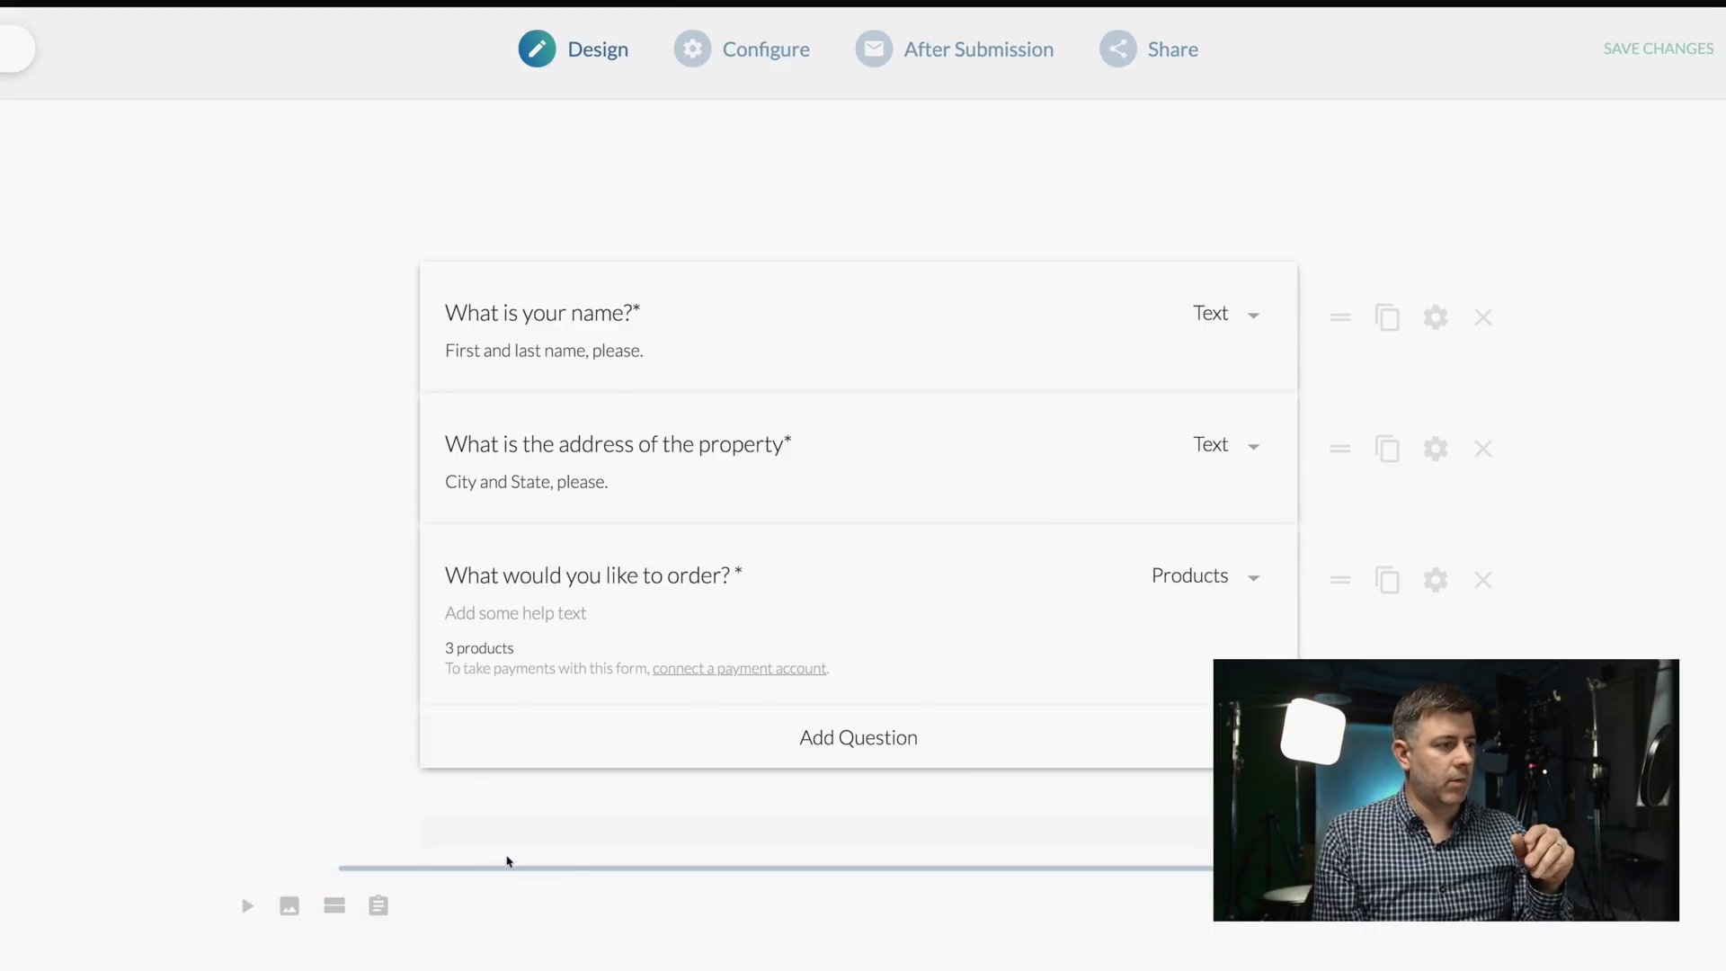
left_click(502, 807)
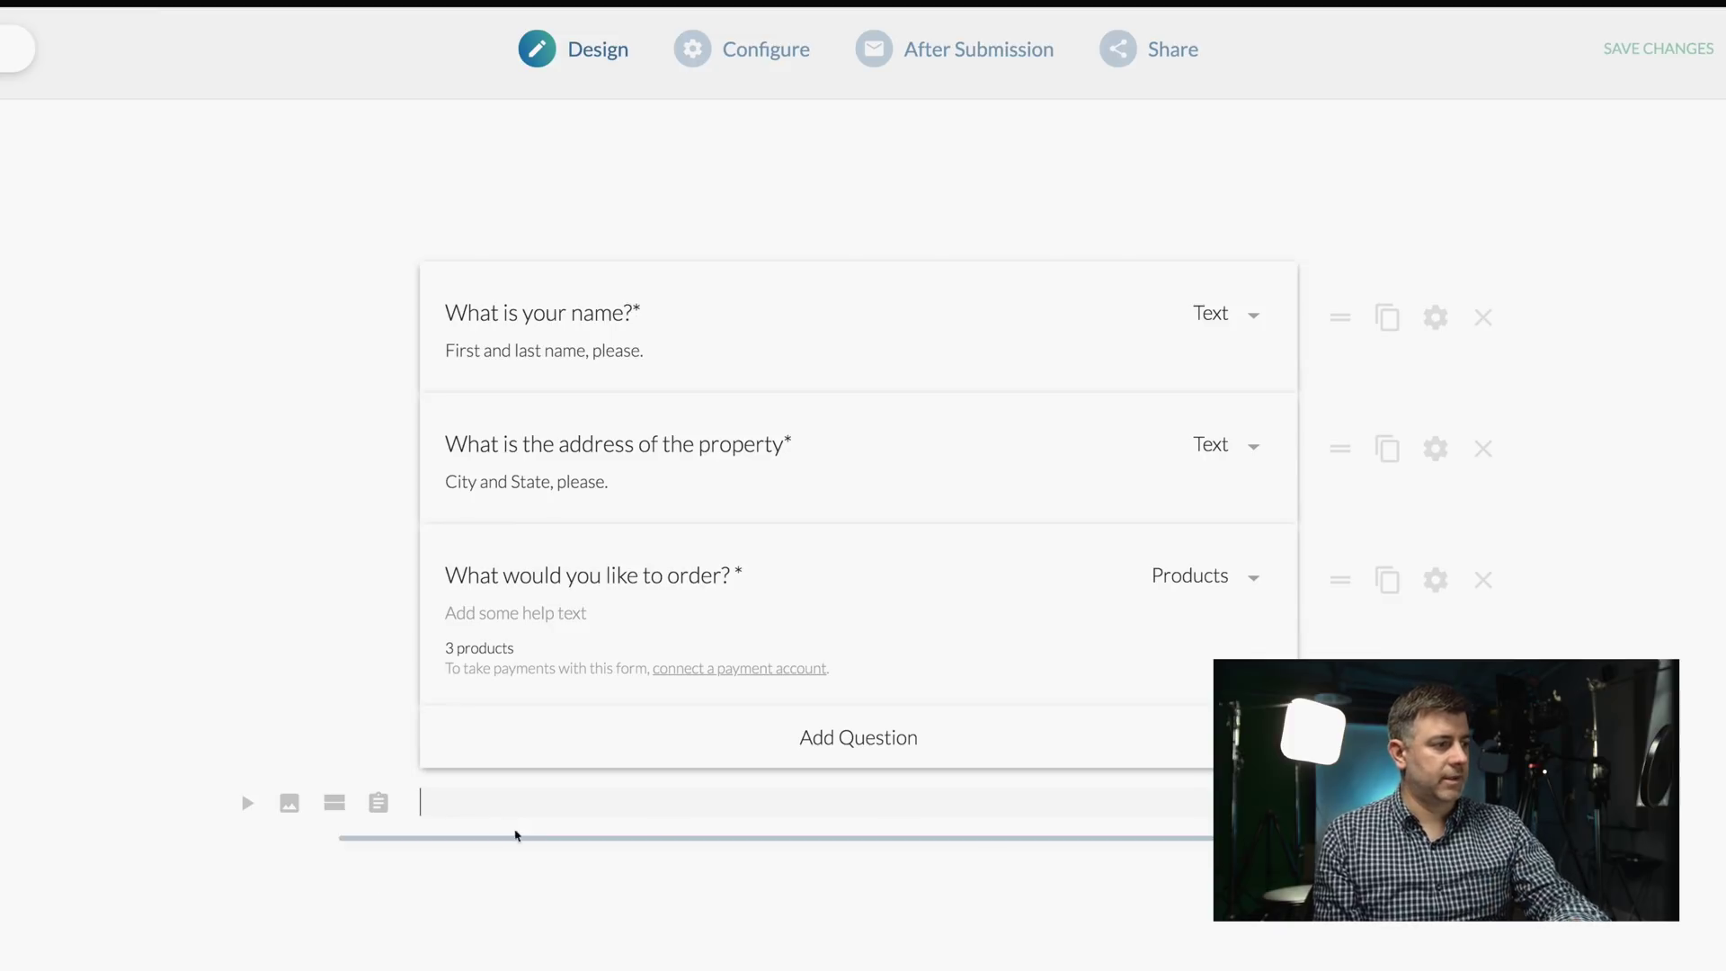
key("Delete")
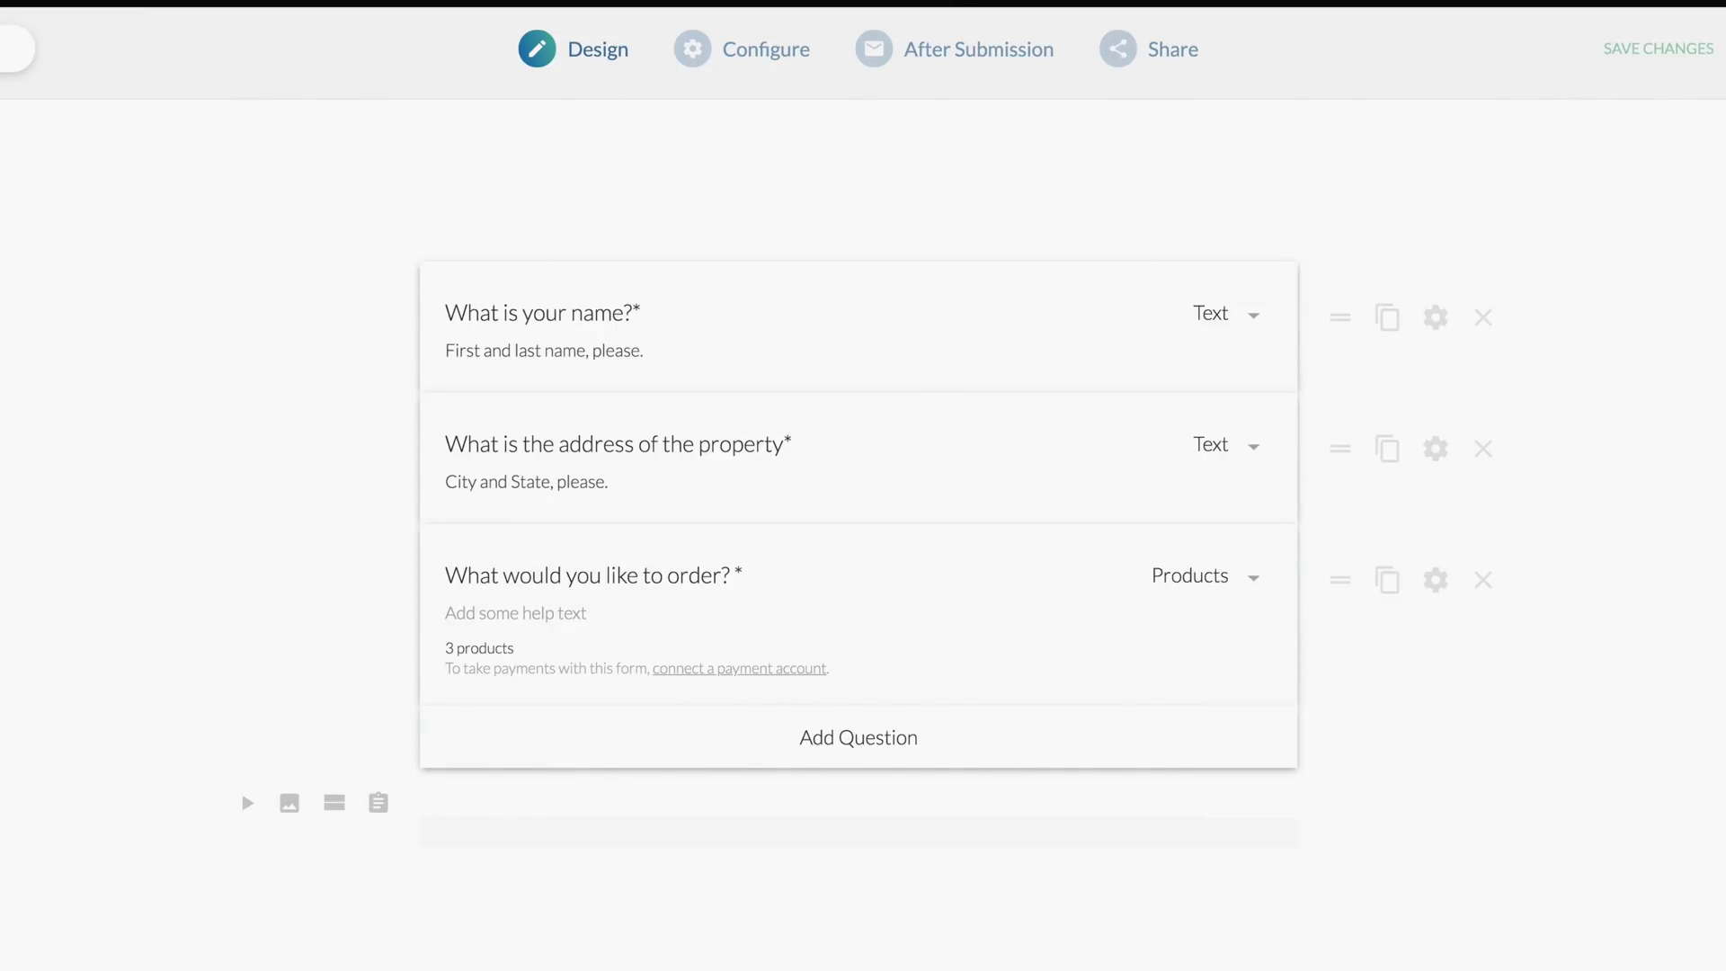
left_click(336, 803)
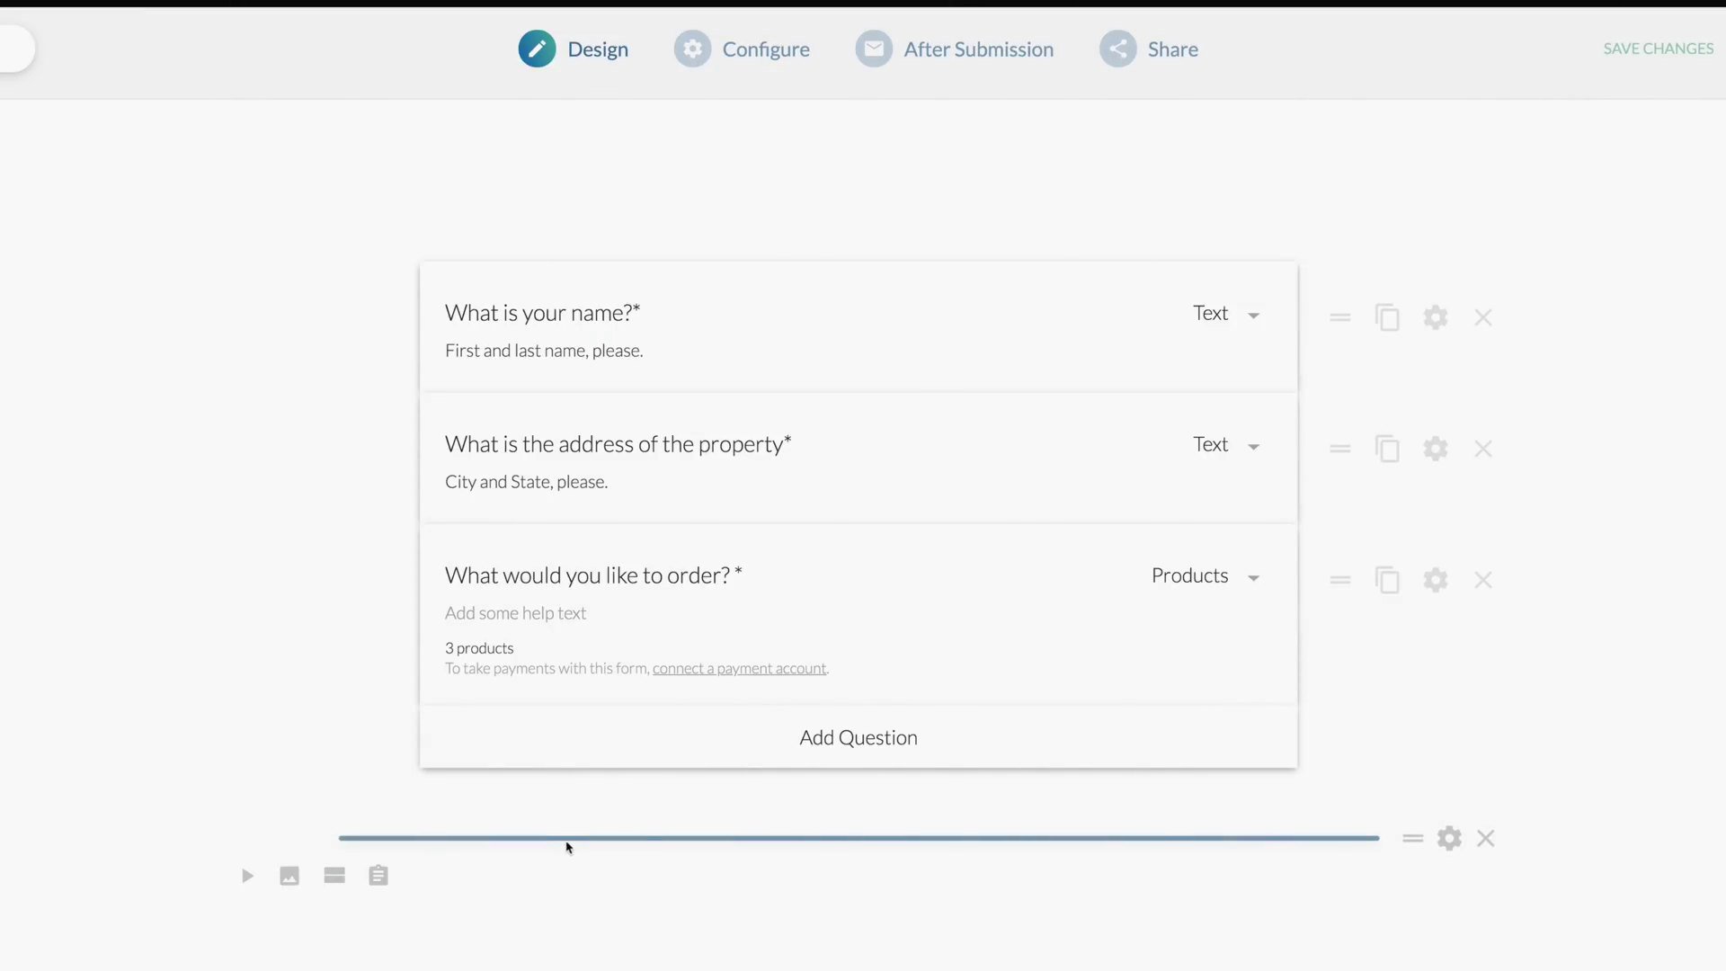
left_click(379, 876)
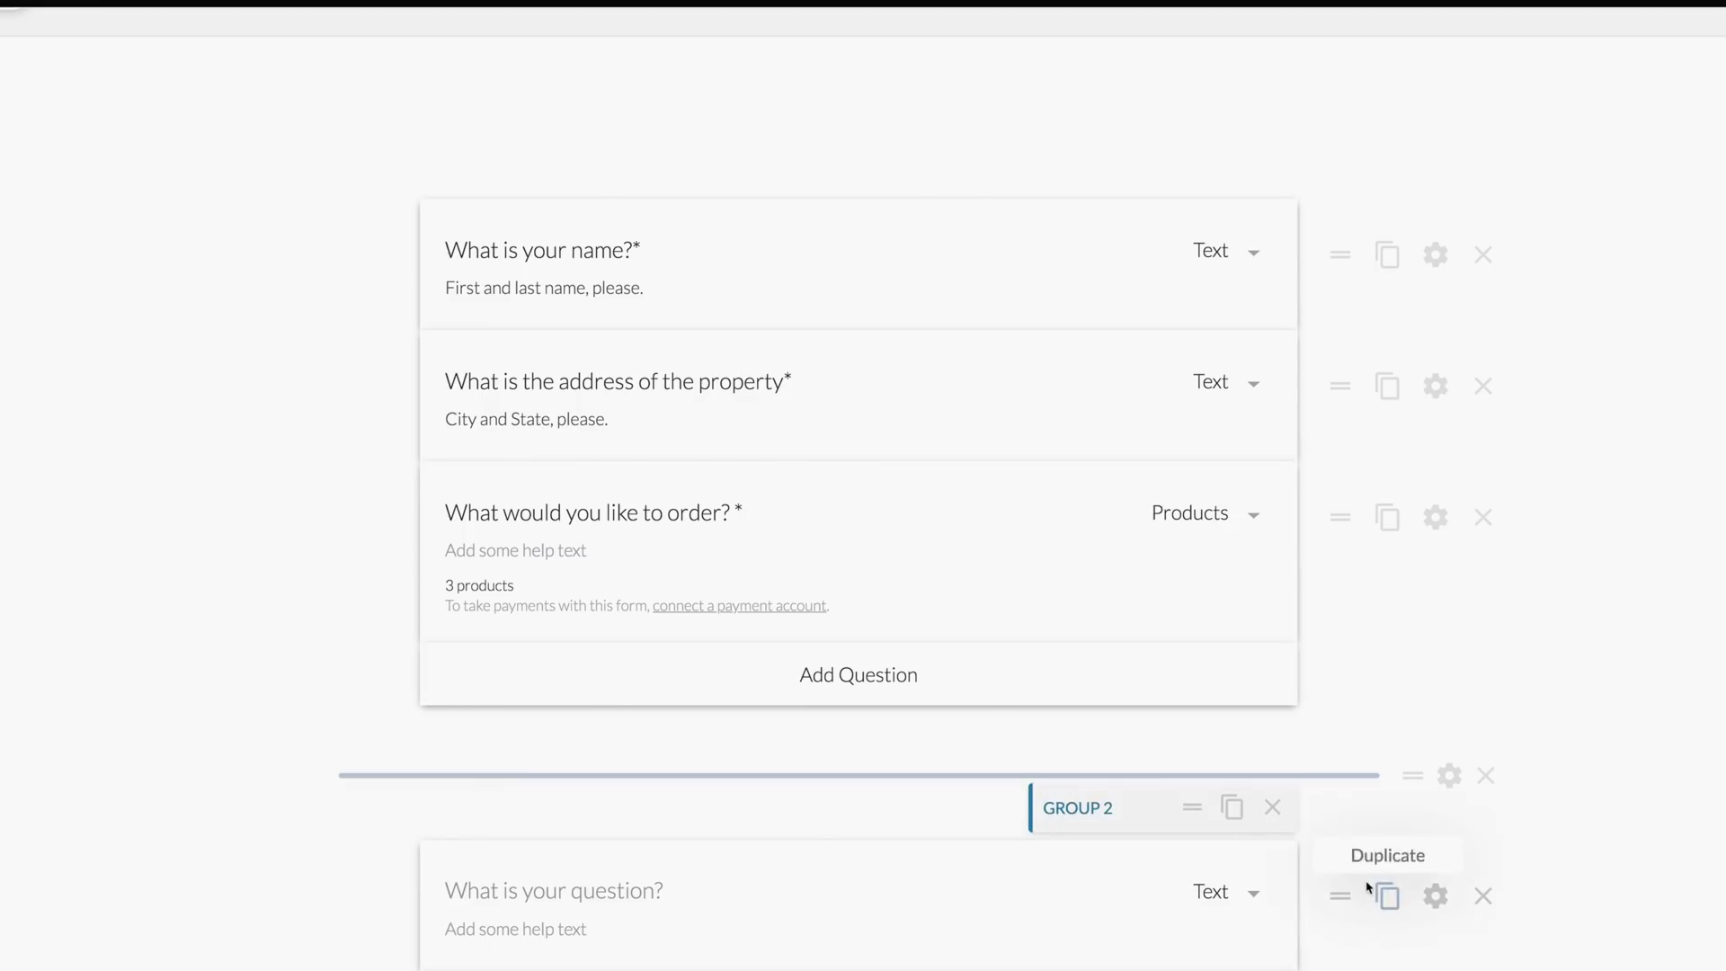
Step: Open the configuration of the new question in the second group and set its type to Products
left_click(652, 893)
left_click(1436, 896)
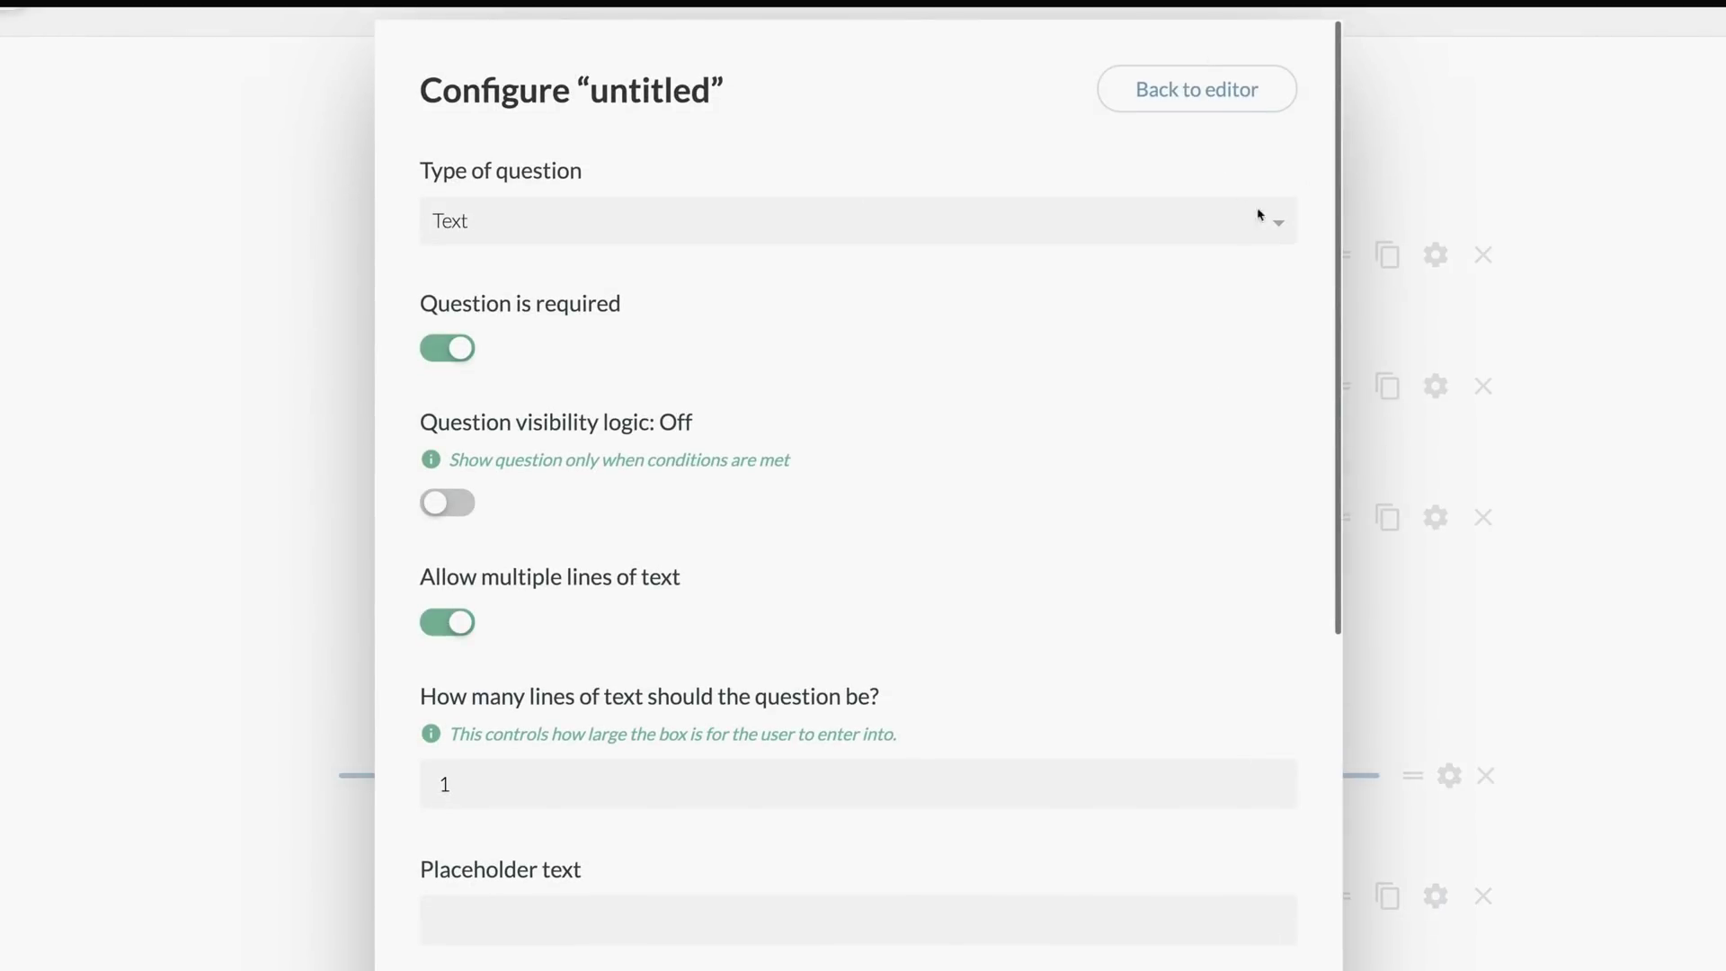
left_click(1246, 212)
scroll(782, 450, "down", 2)
scroll(711, 476, "down", 5)
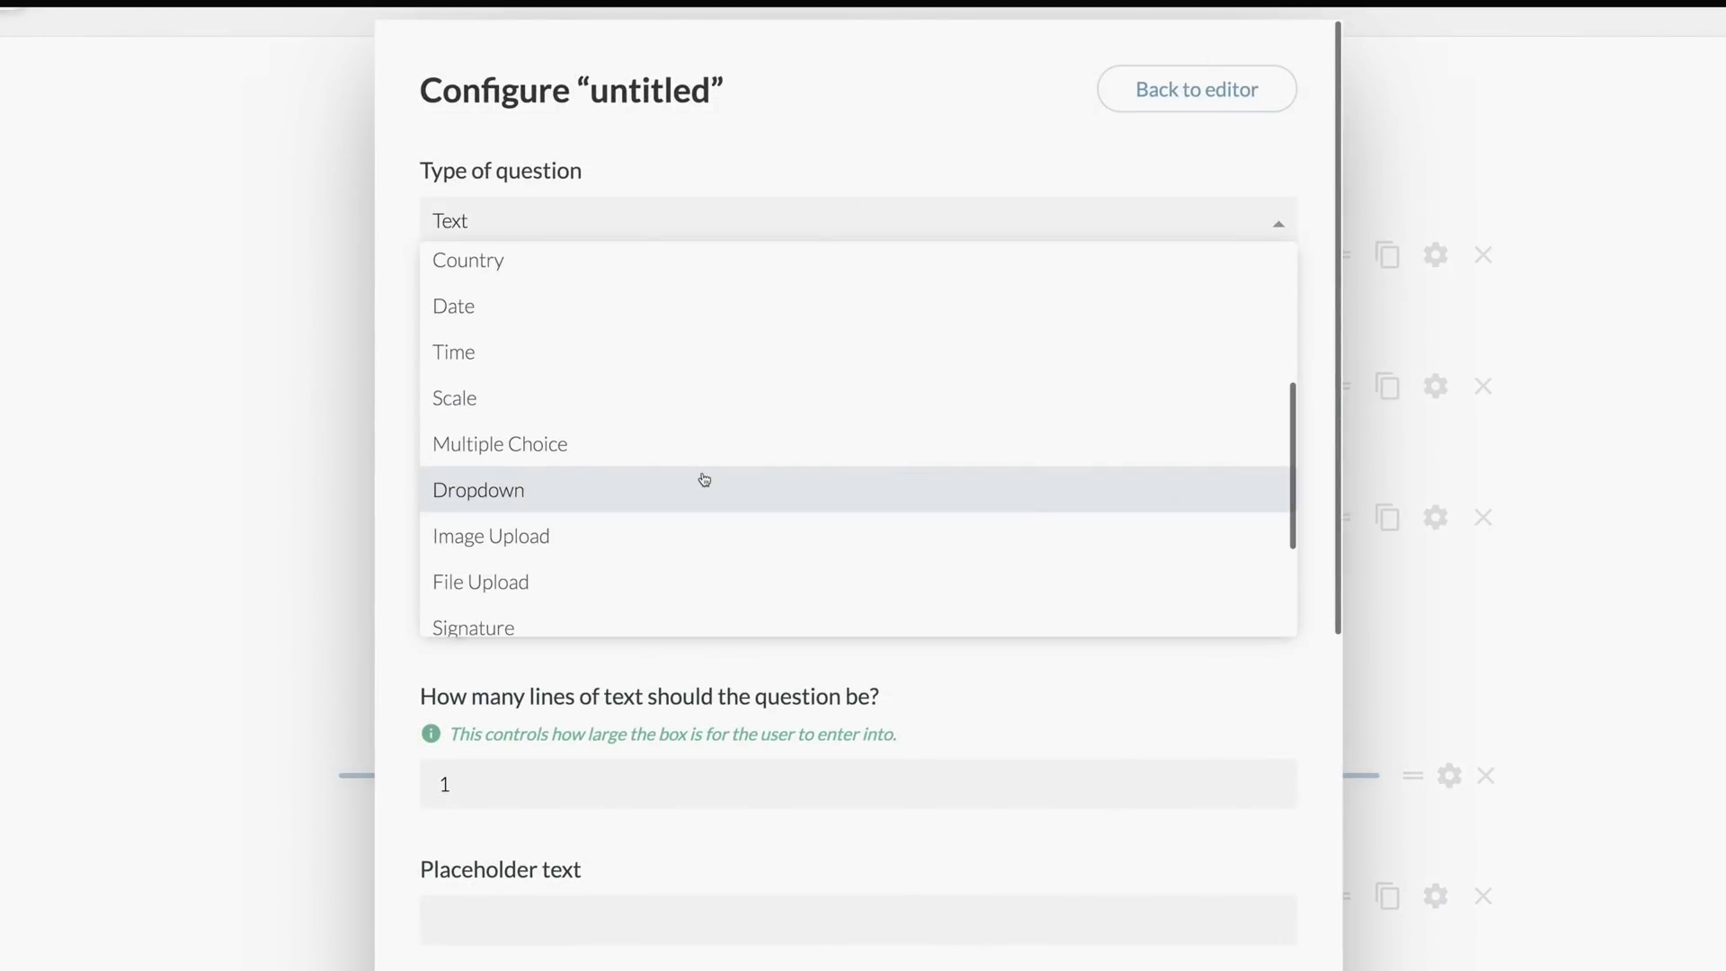
left_click(595, 532)
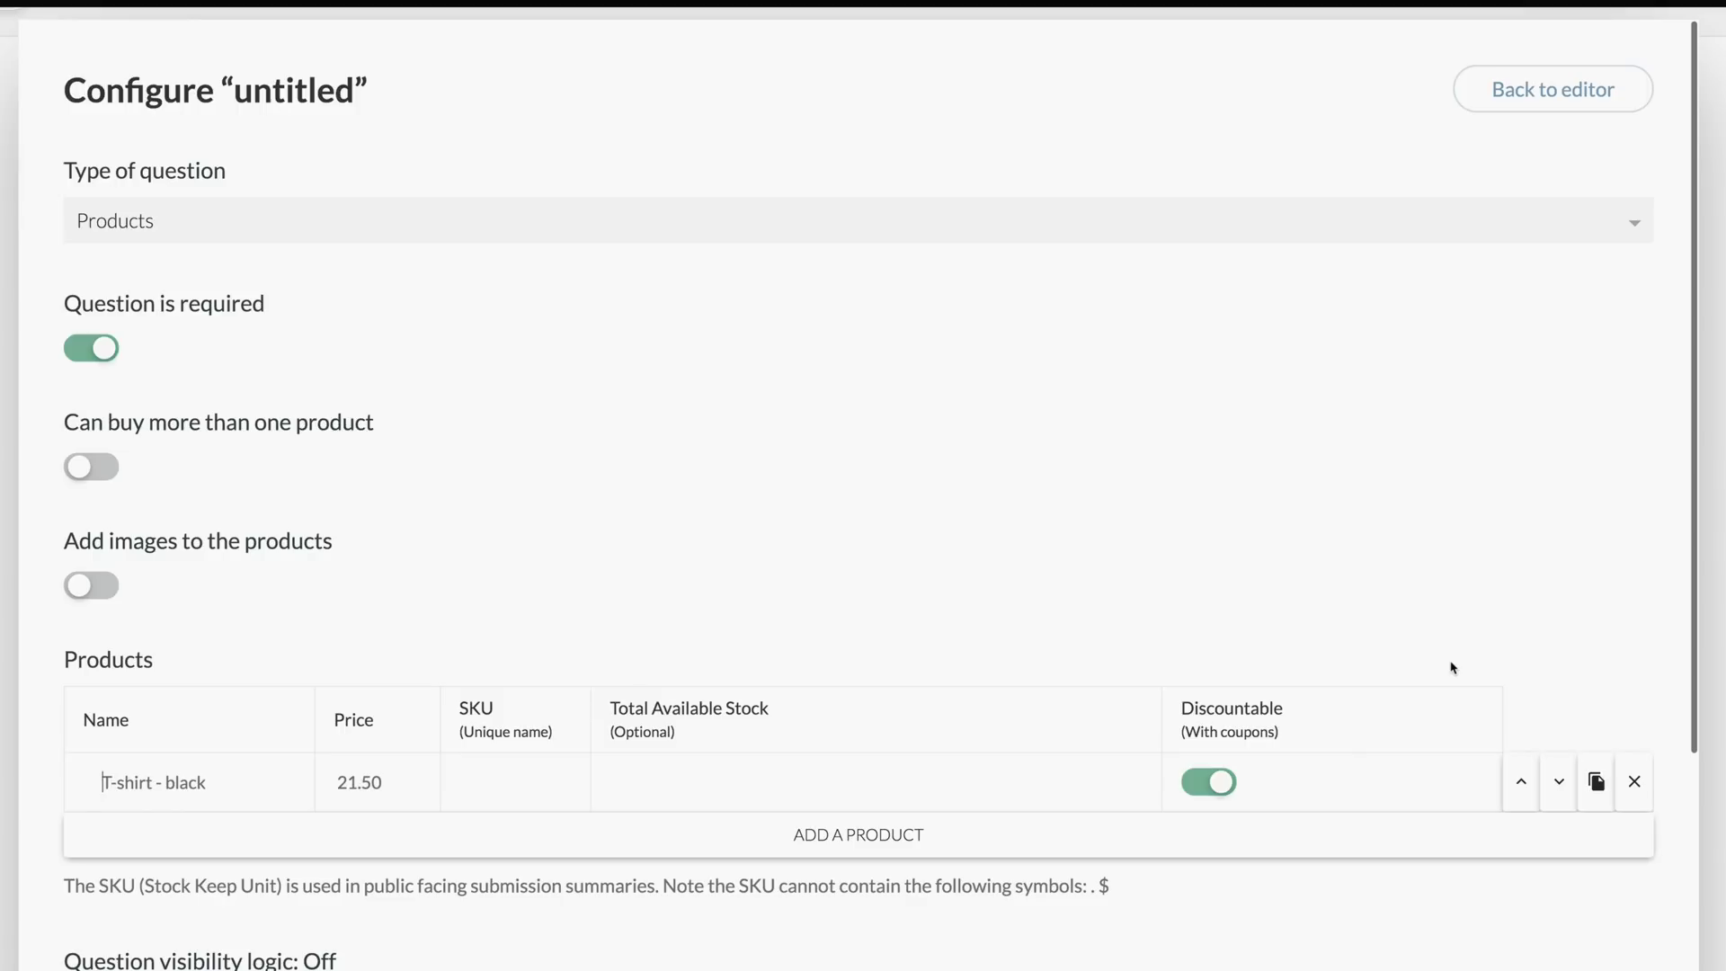
Step: Rename the question's default T-shirt product as a hoodie worn by the two named people themselves, ending with a ";)" smiley
key("ctrl+a")
type("Hoodie - worn by Ric")
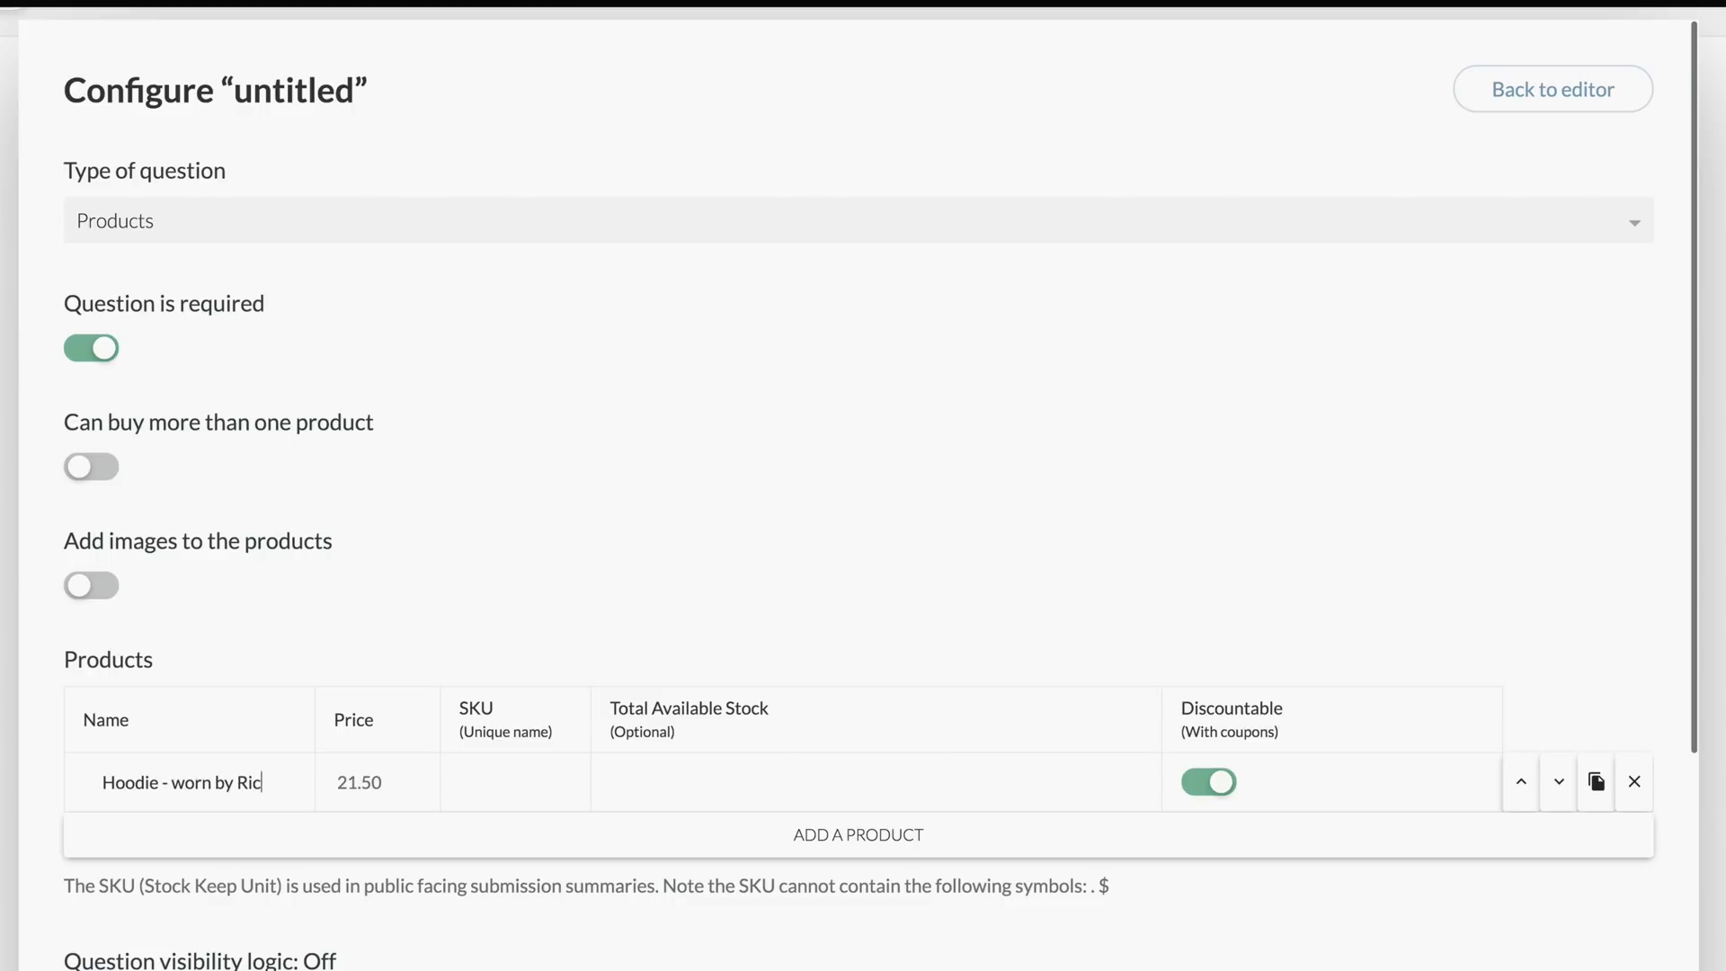
type("h and Brian t")
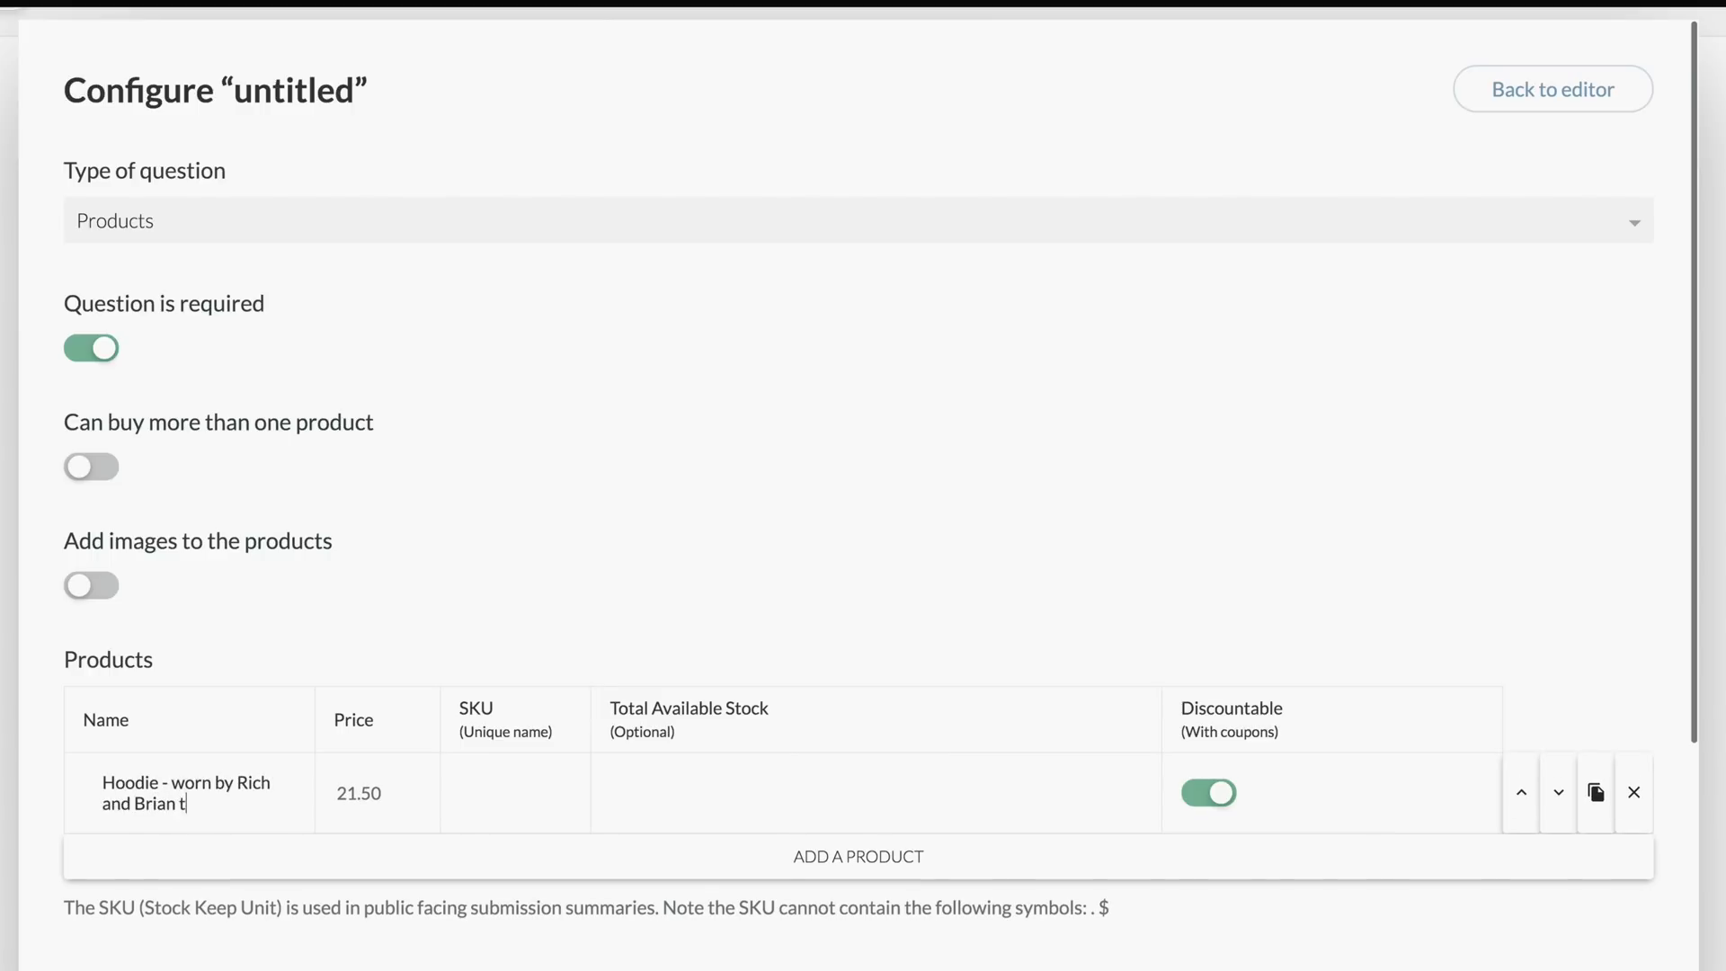
type("hemselves ;)")
Step: Set the hoodie product's price to 25.00 and its SKU to "upsell_hoodie", and make it non-discountable
key("Tab")
type("+")
key("BackSpace")
type("250.0")
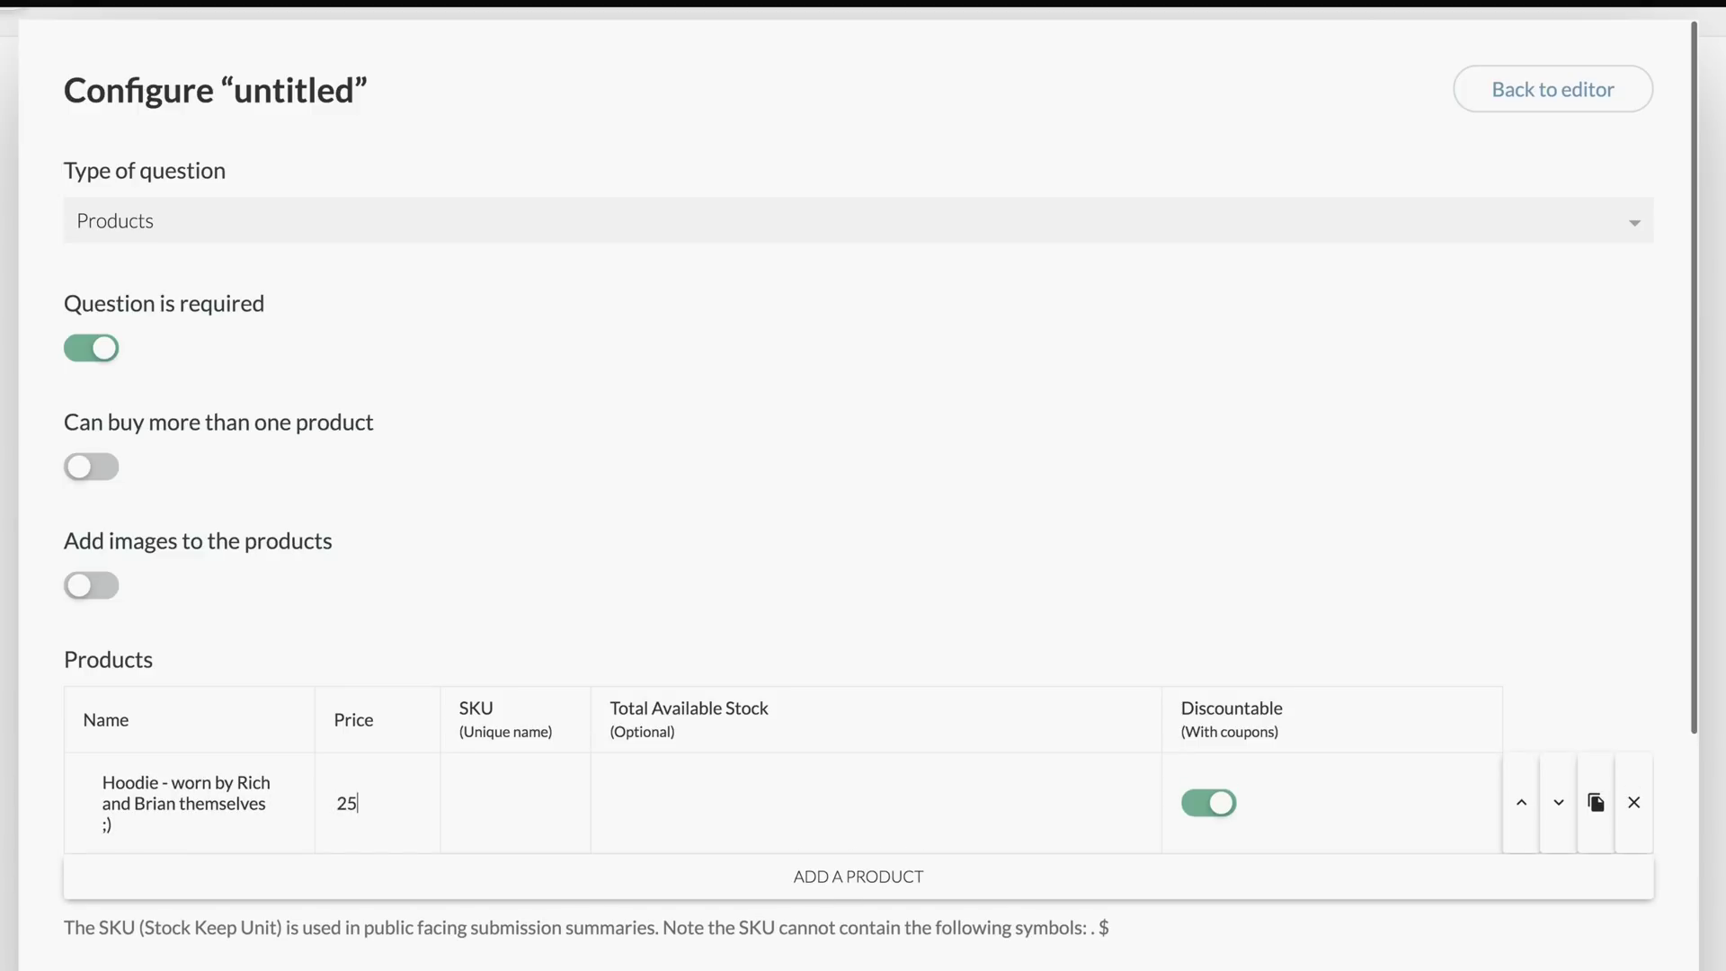
key("BackSpace")
key("BackSpace")
type(".0")
type("upsell_hoodie")
left_click(1216, 803)
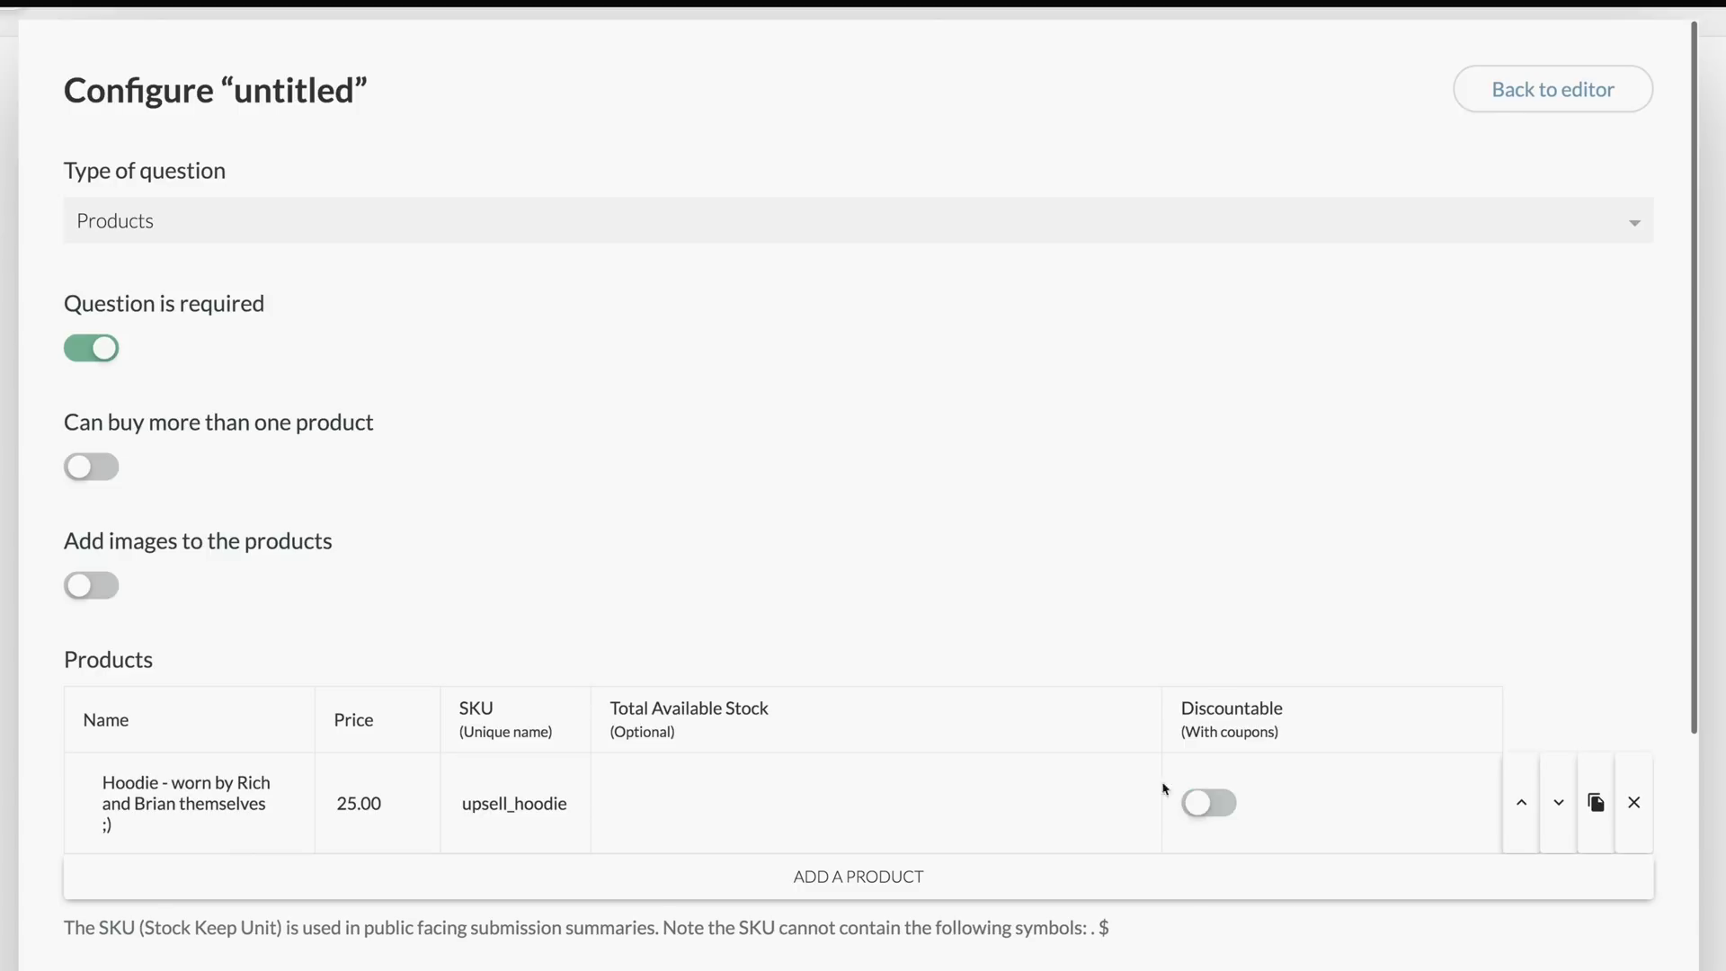
Step: Make the question visible only when "What would you like to order?" isn't Hoodies, and close its configuration
scroll(1074, 746, "down", 4)
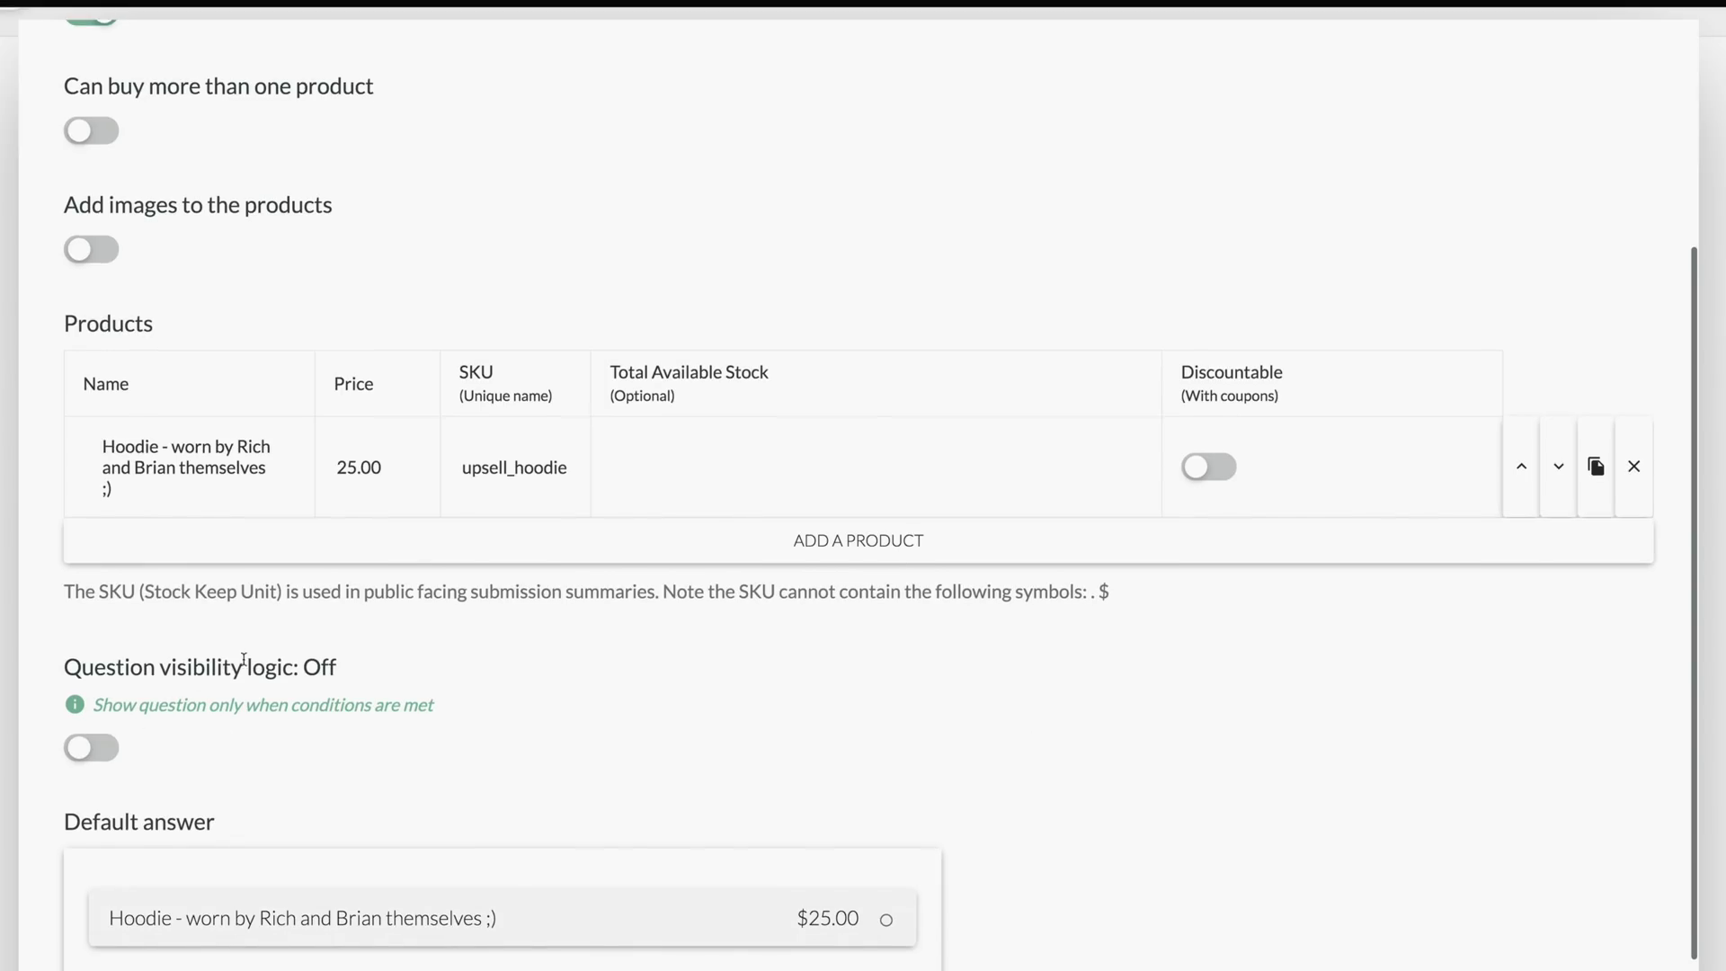
scroll(243, 665, "down", 1)
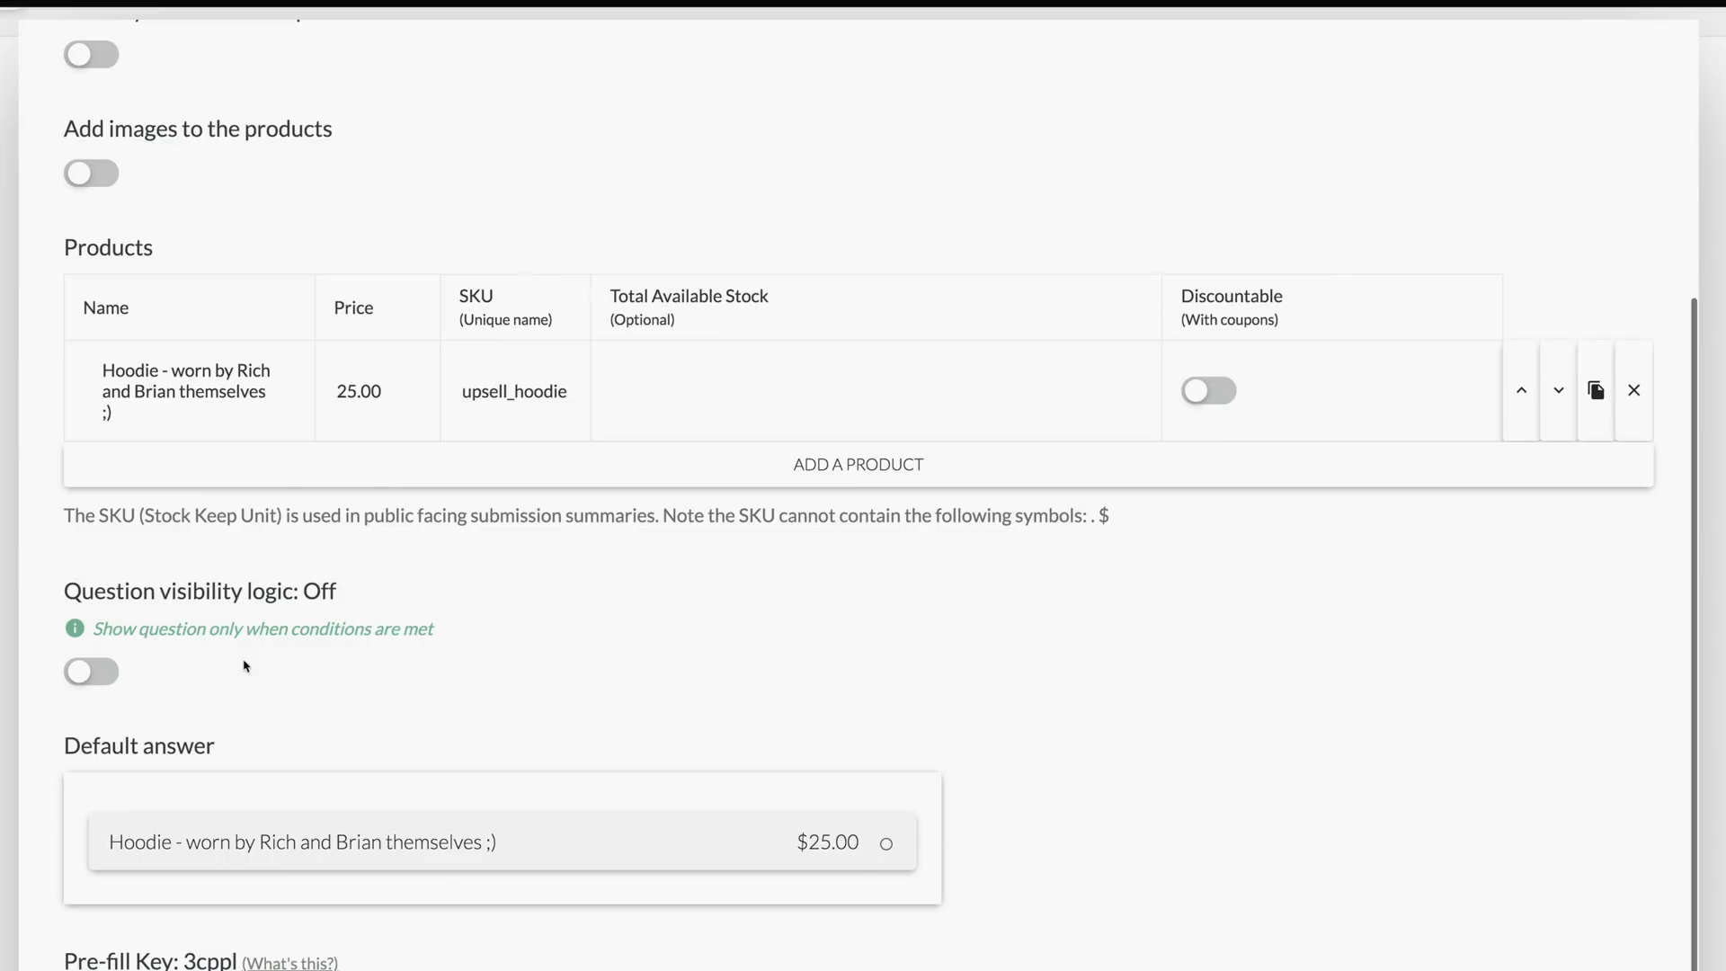
left_click(94, 672)
left_click(493, 754)
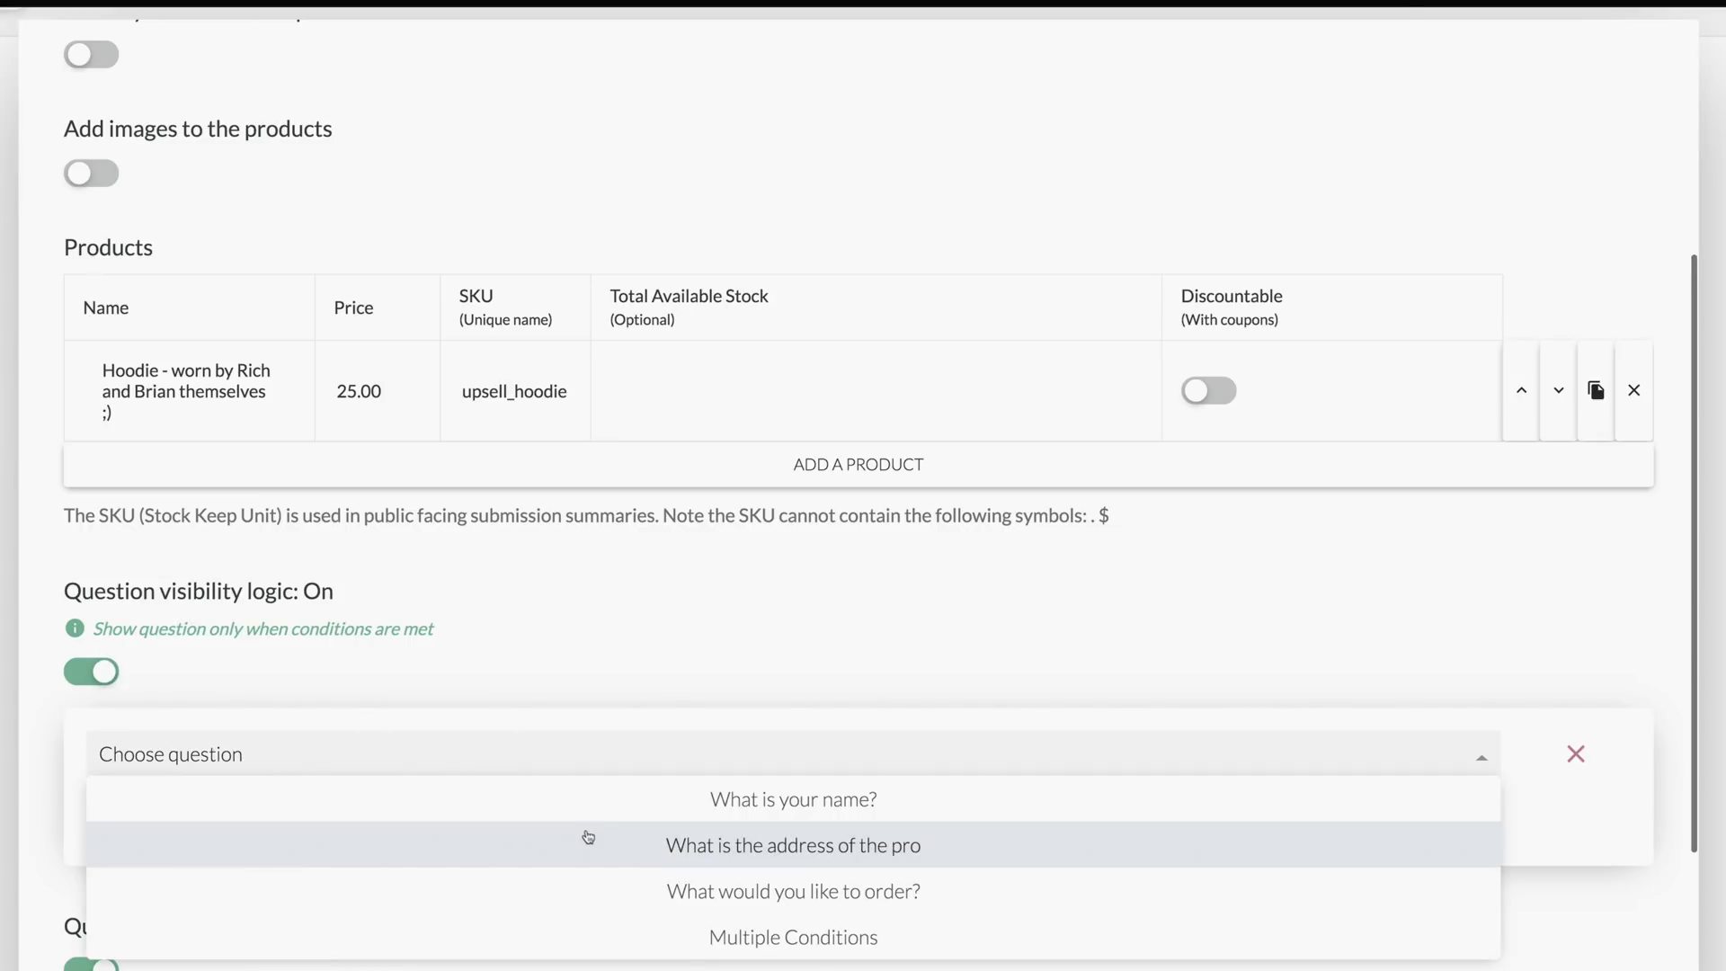
left_click(767, 893)
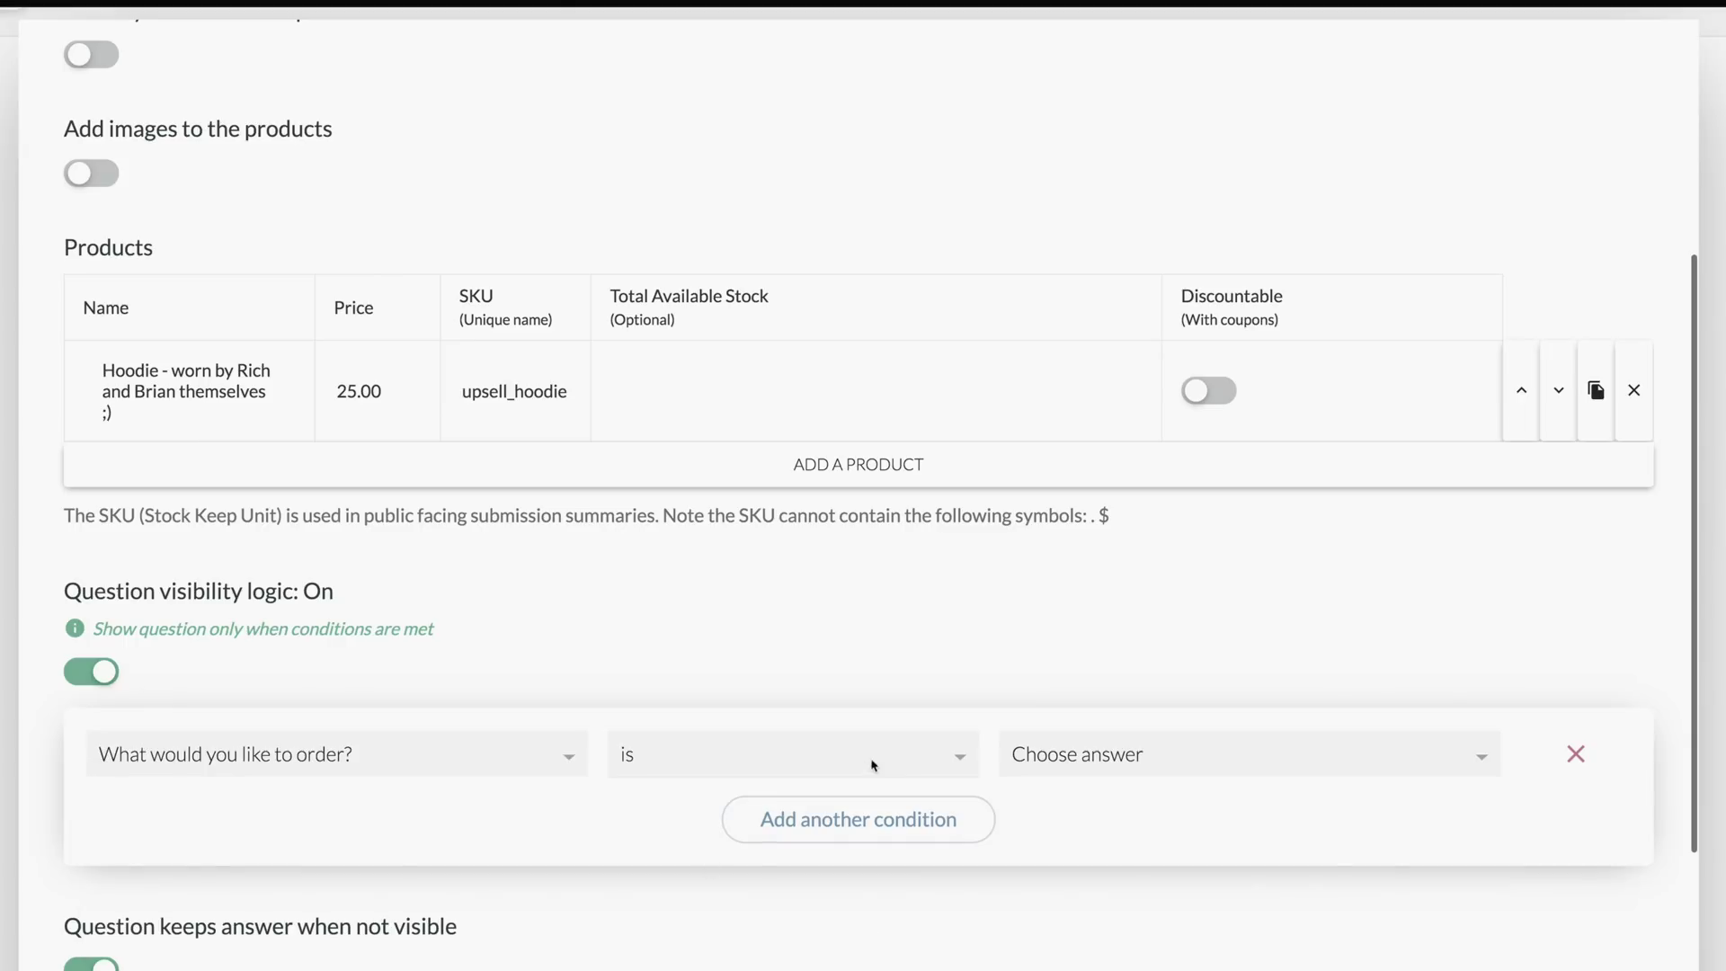
left_click(894, 758)
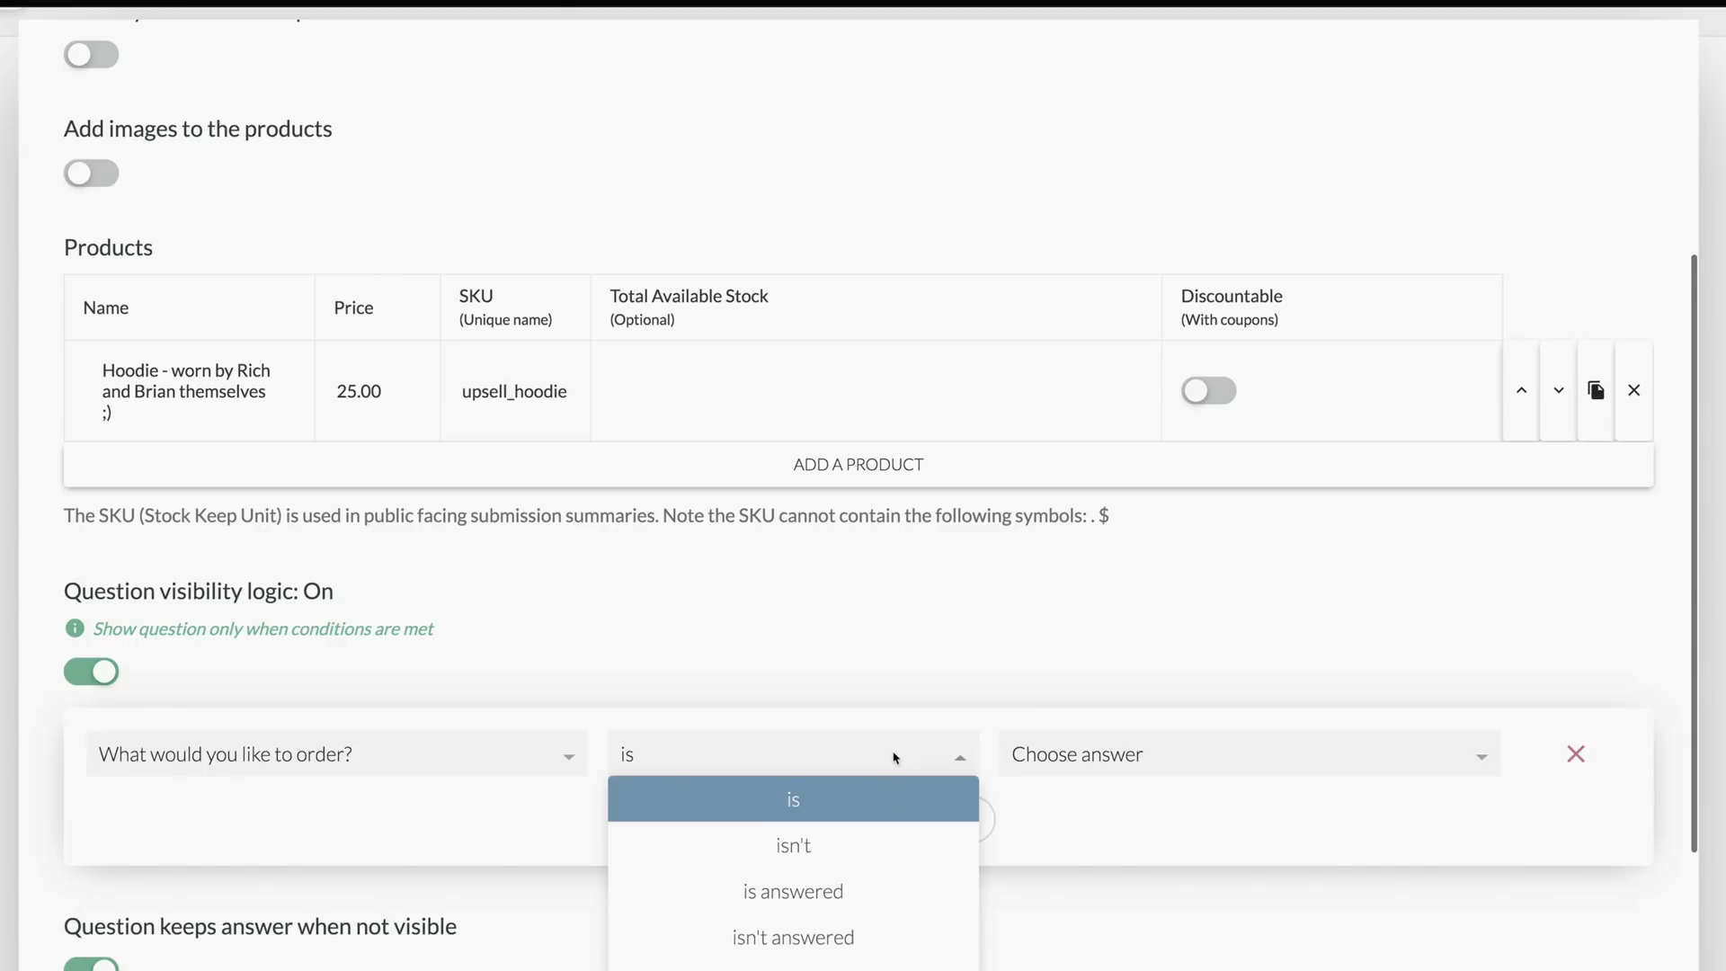
left_click(808, 848)
left_click(1089, 758)
left_click(1239, 893)
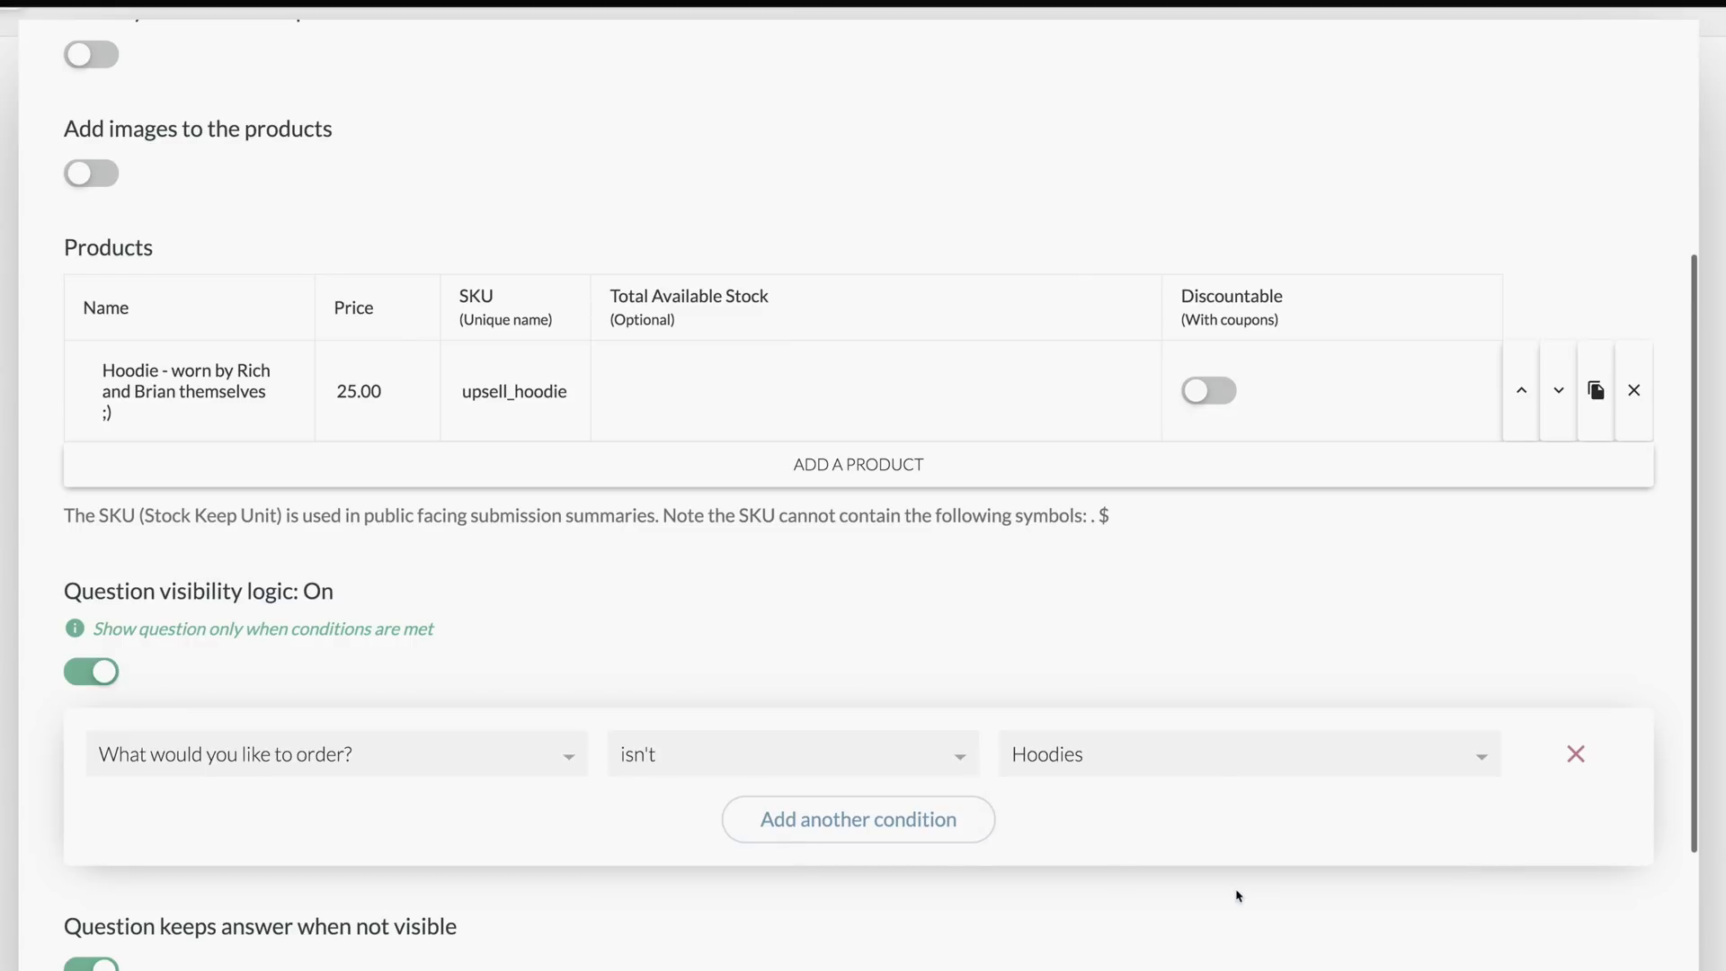
scroll(746, 921, "down", 2)
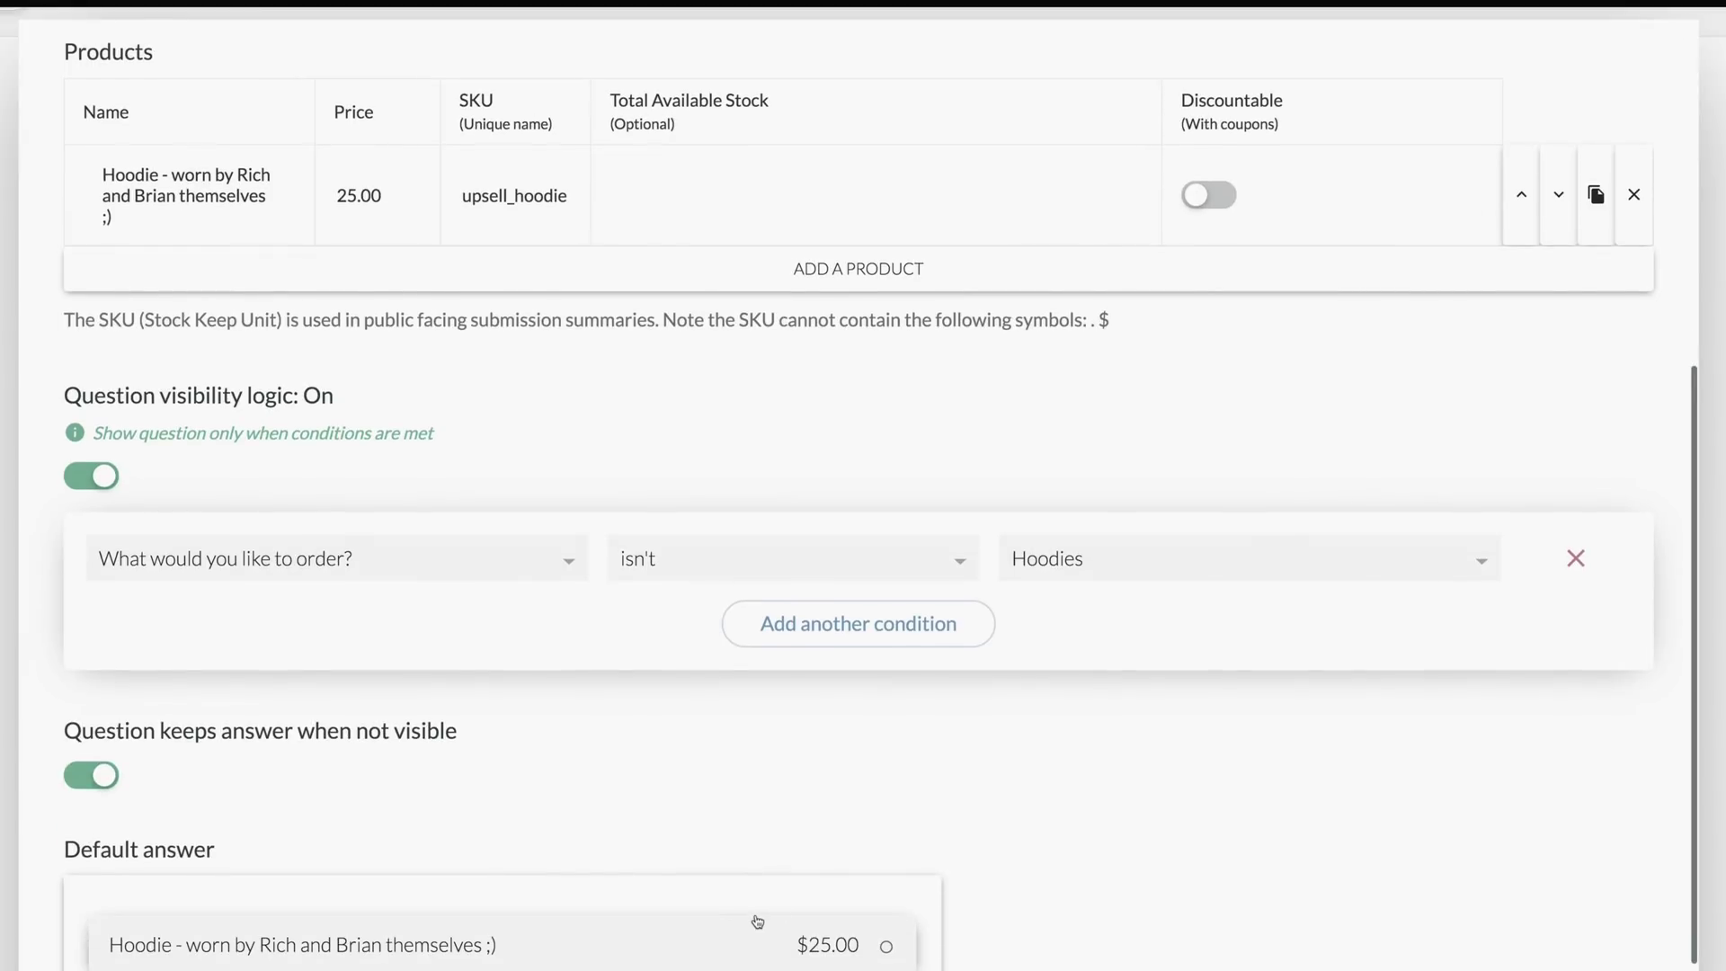
scroll(765, 872, "up", 2)
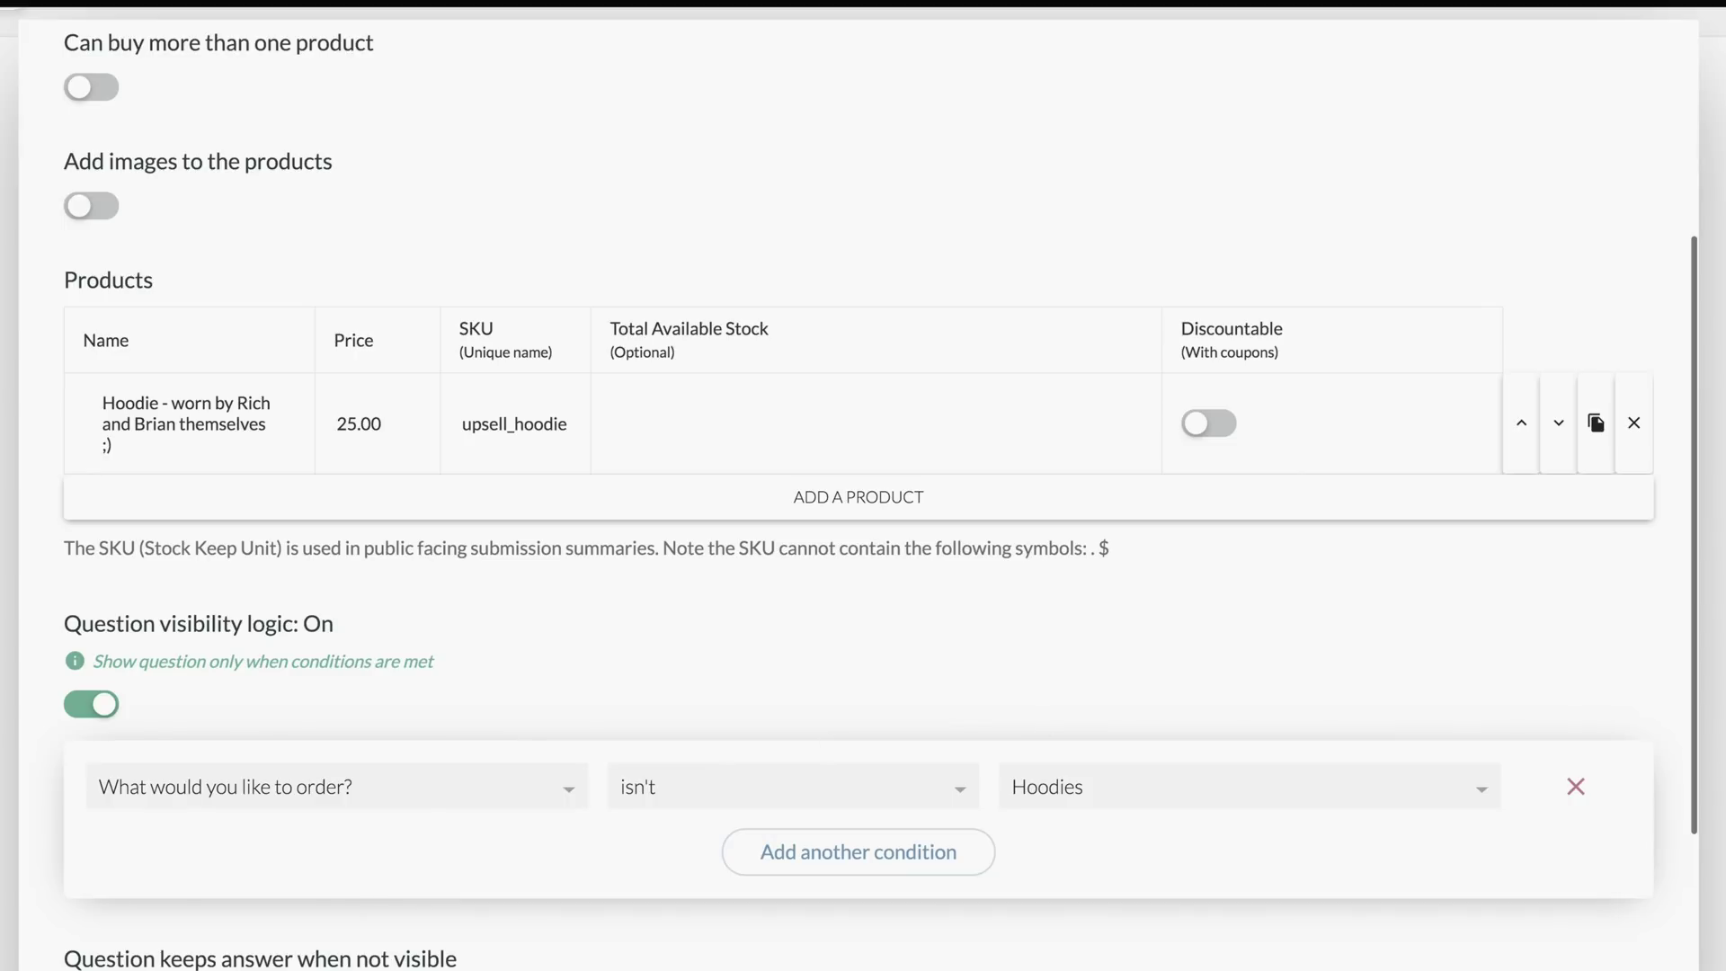
key("Escape")
Step: Title the second group's product question "Are you SURE you don't want a hoodie?"
left_click(576, 798)
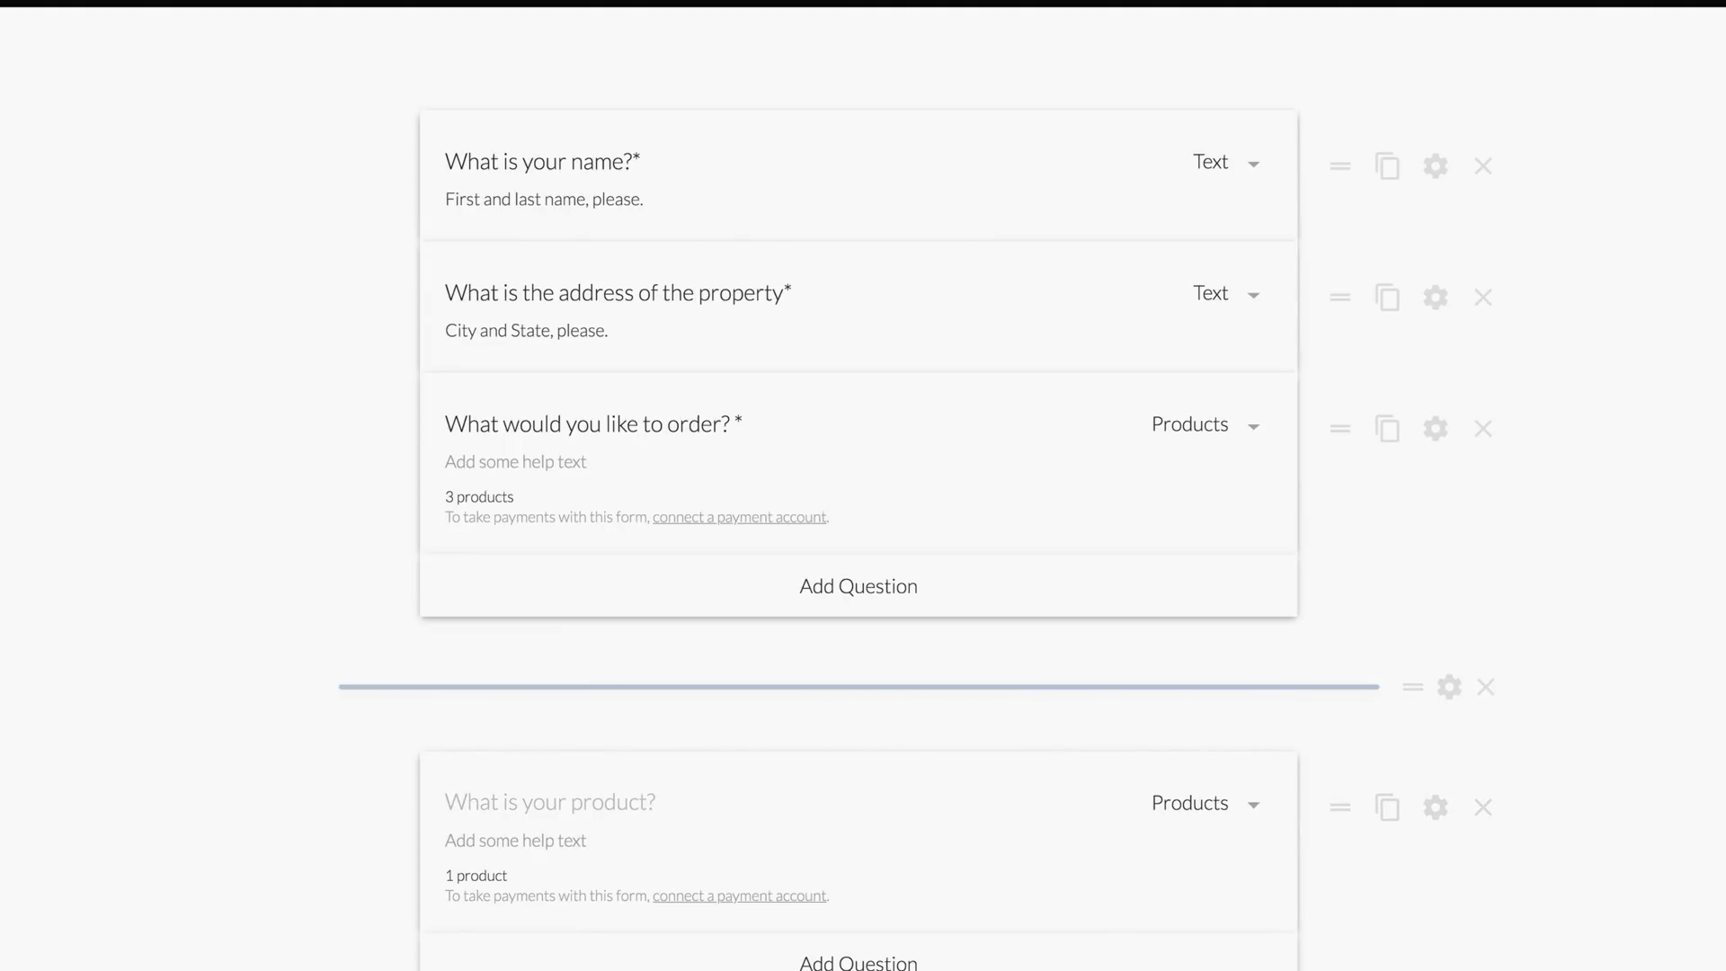
type("W")
key("BackSpace")
type("Are you")
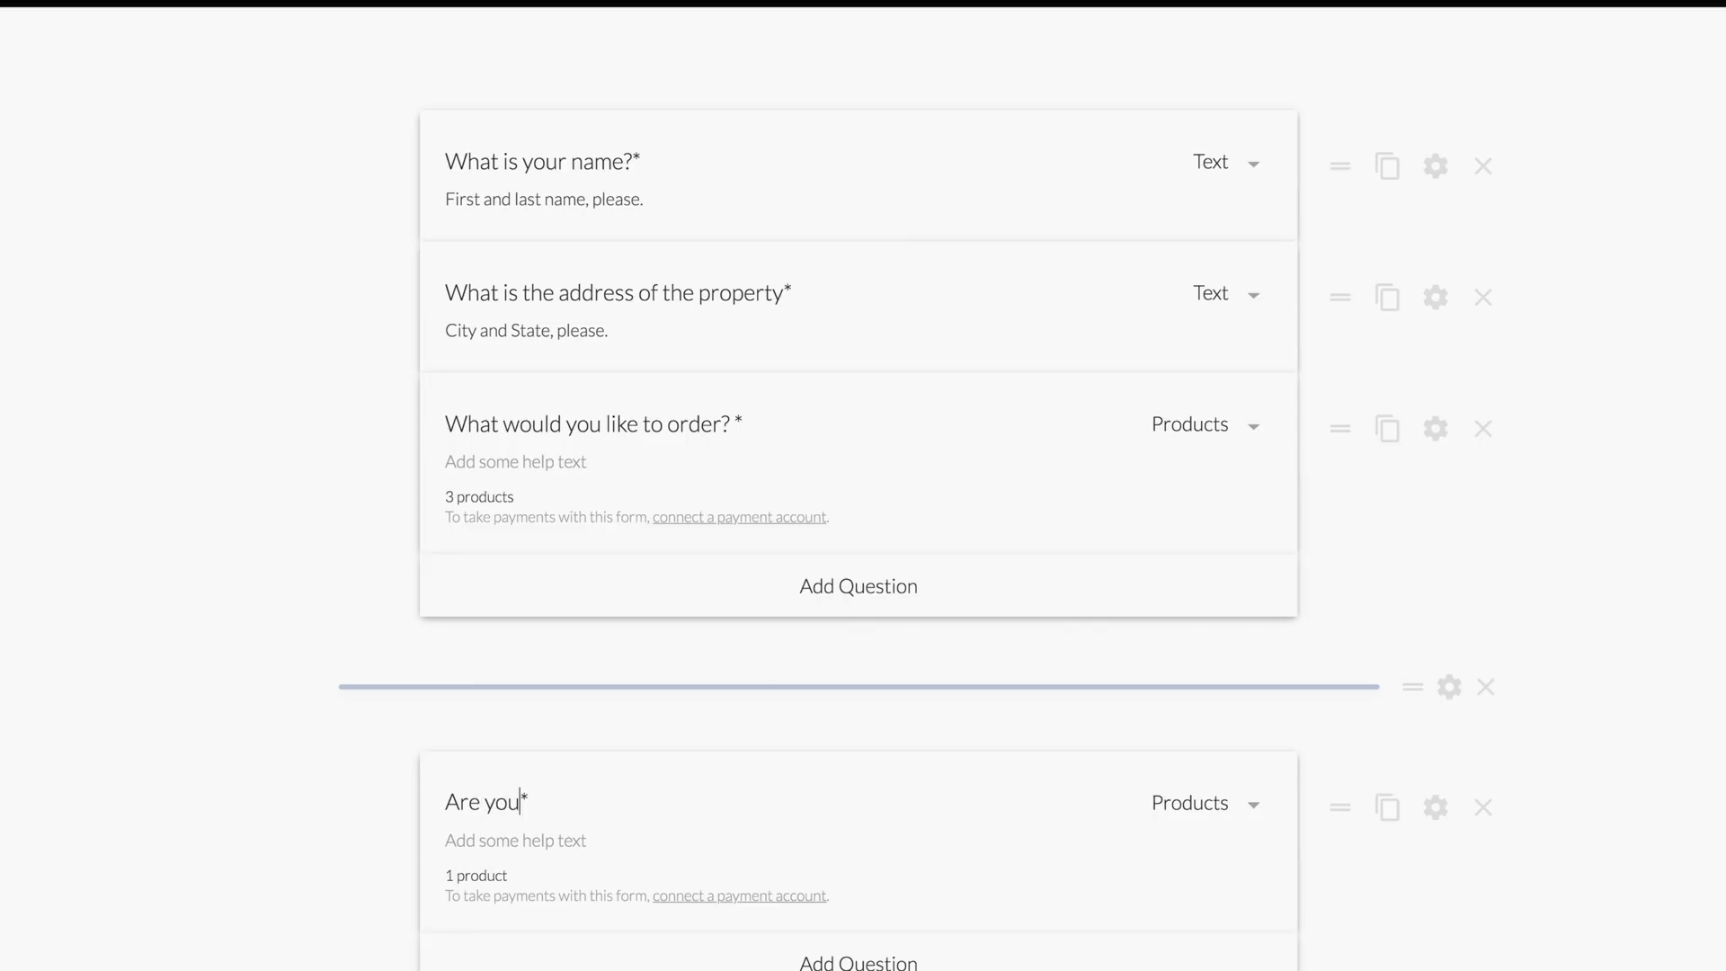
type(" SURE you don't want a hoddie")
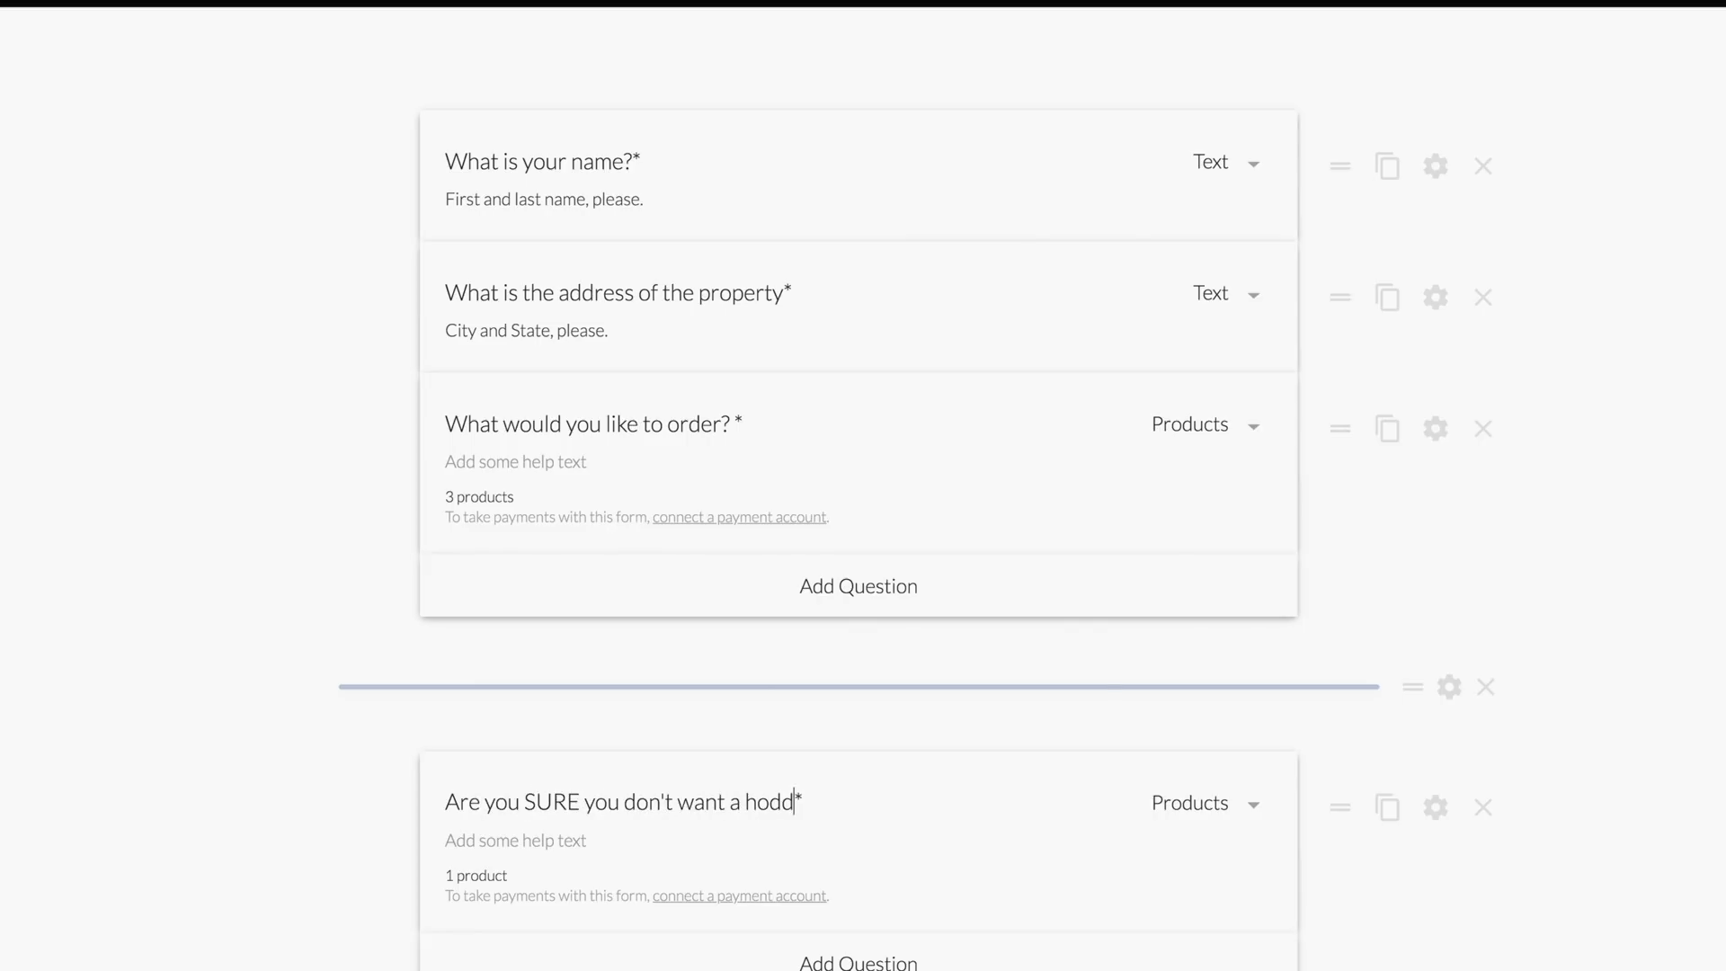
key("BackSpace")
key("BackSpace")
key("BackSpace")
key("BackSpace")
type("odie?")
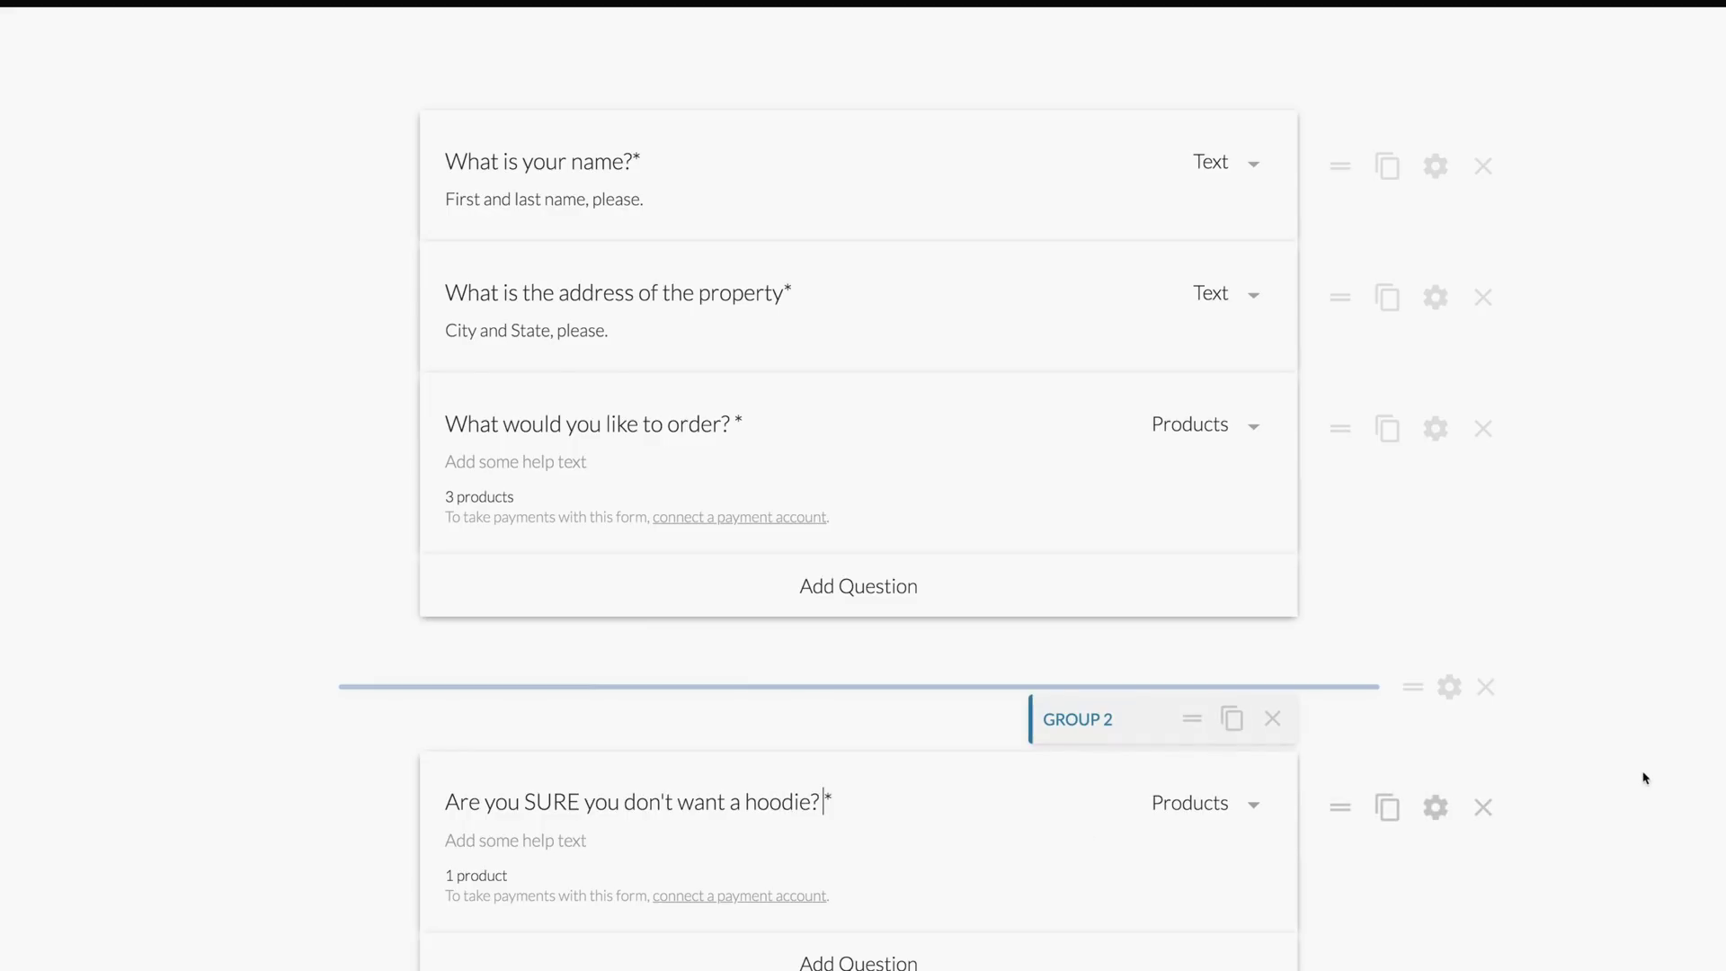
Step: Try out the live form with placeholder text answers, selecting T Shirts and Webinars, and choose the hoodie offered on the following page
scroll(1650, 746, "up", 2)
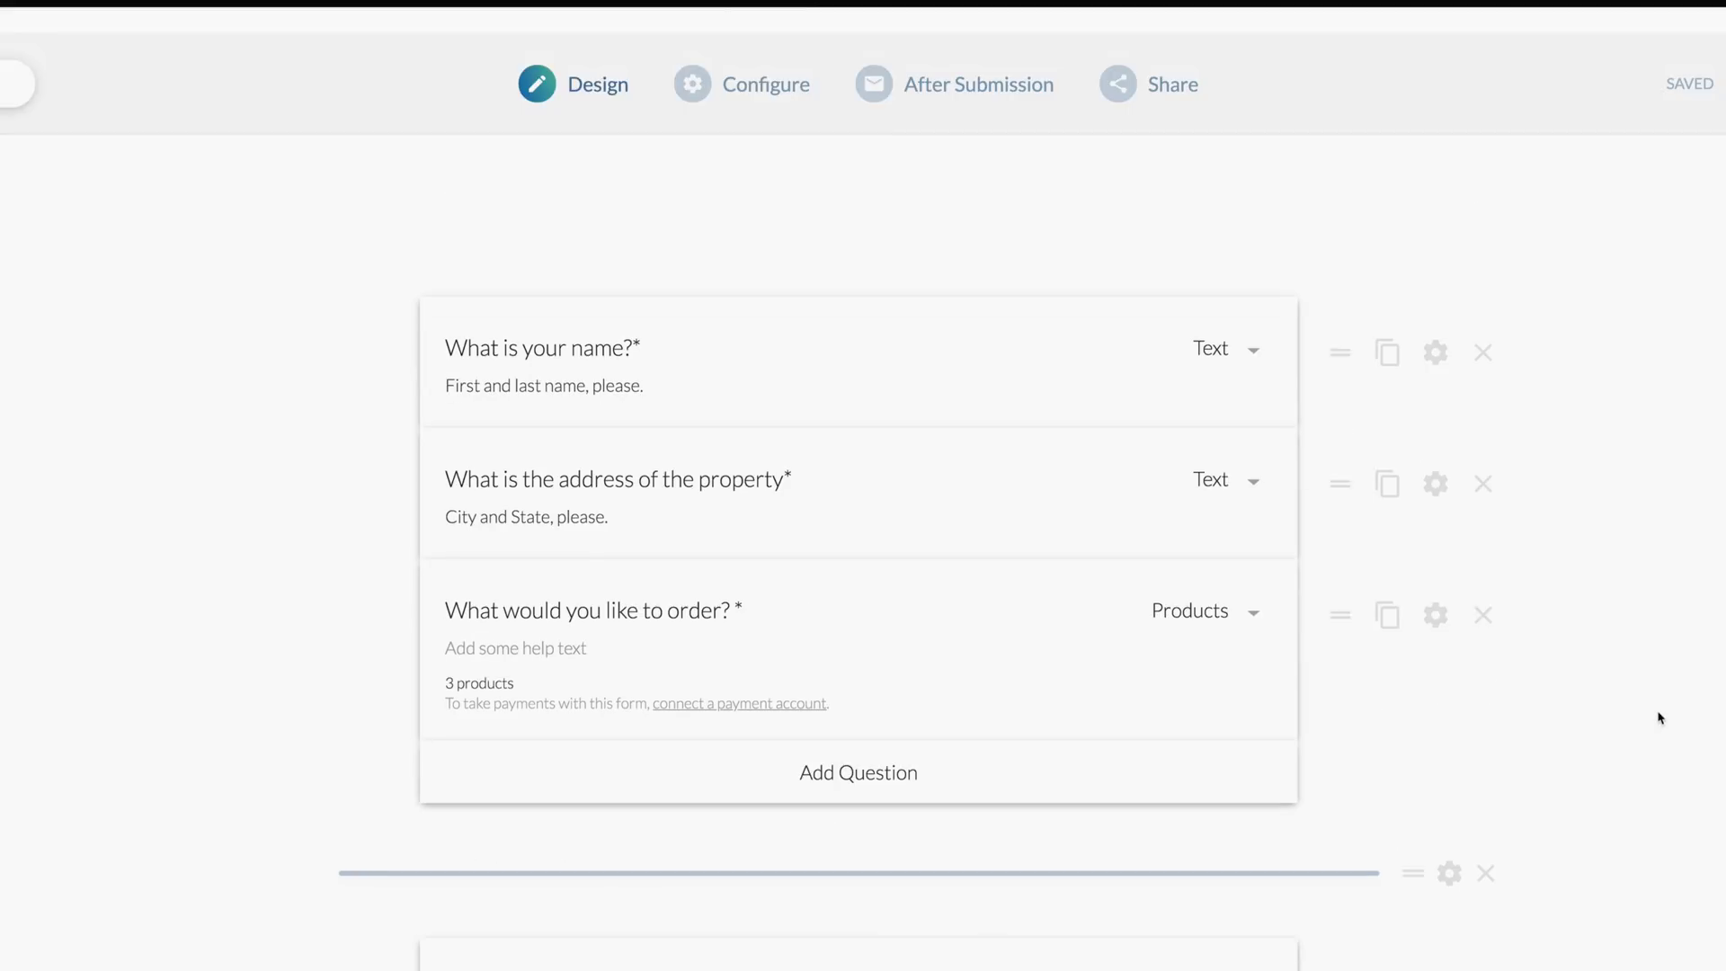
left_click(1708, 71)
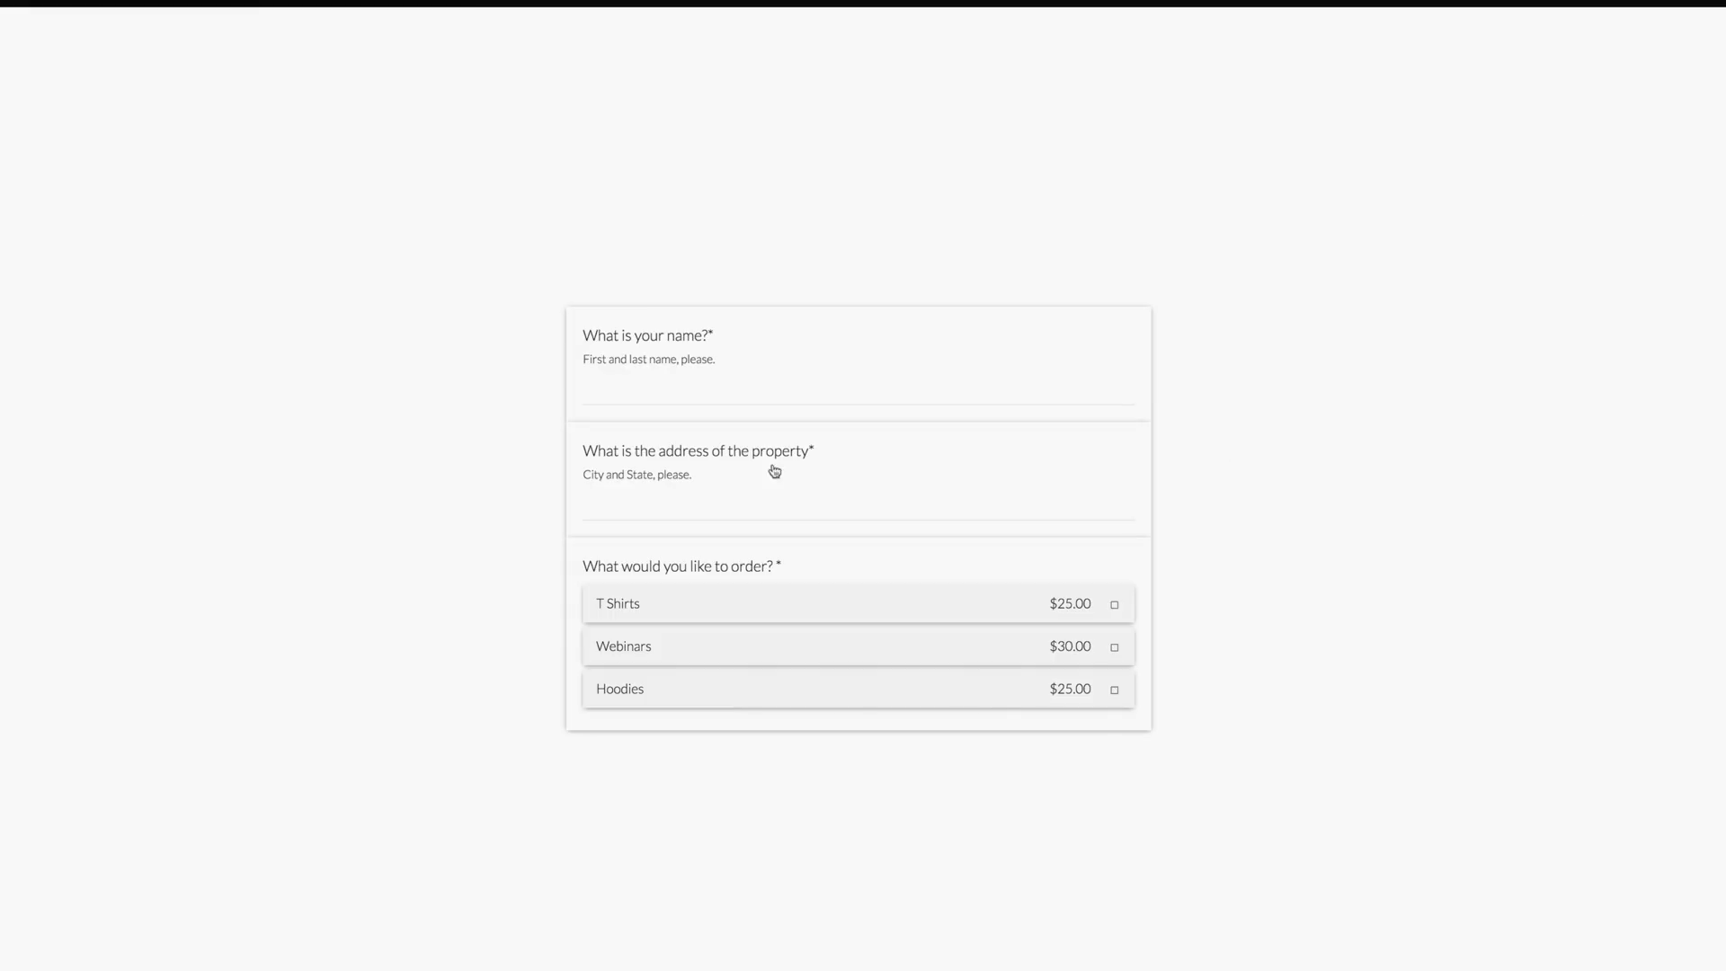
left_click(746, 383)
type("zdfgds")
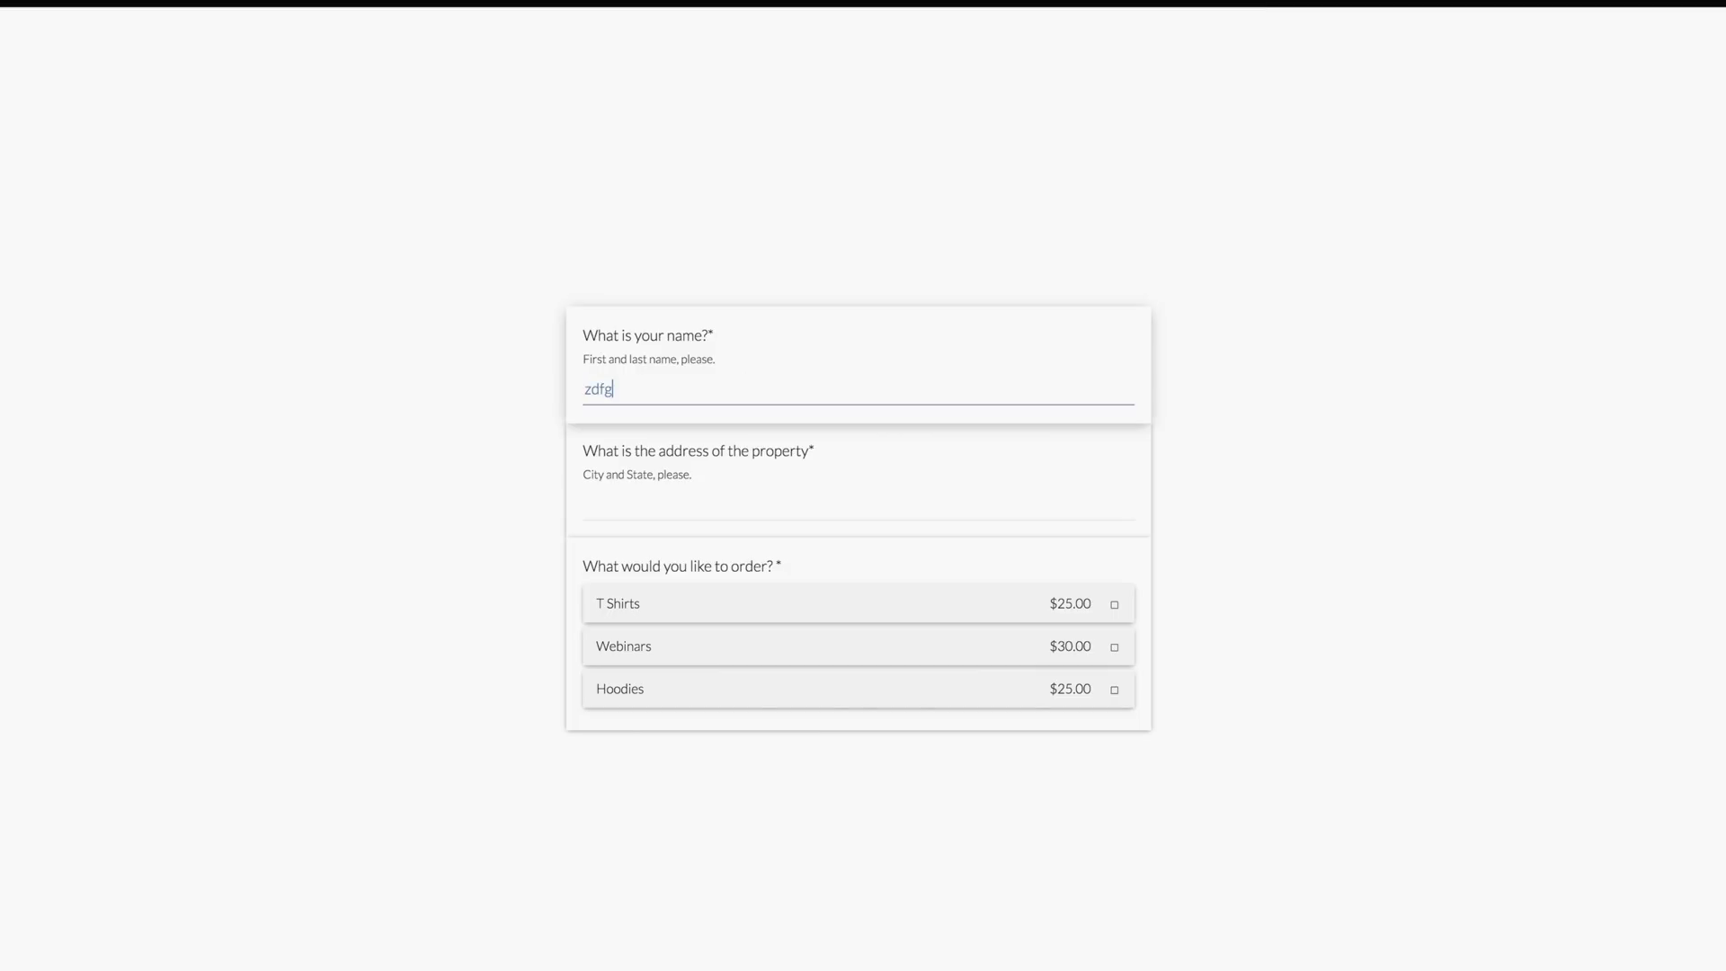
left_click(694, 510)
type("zdfb")
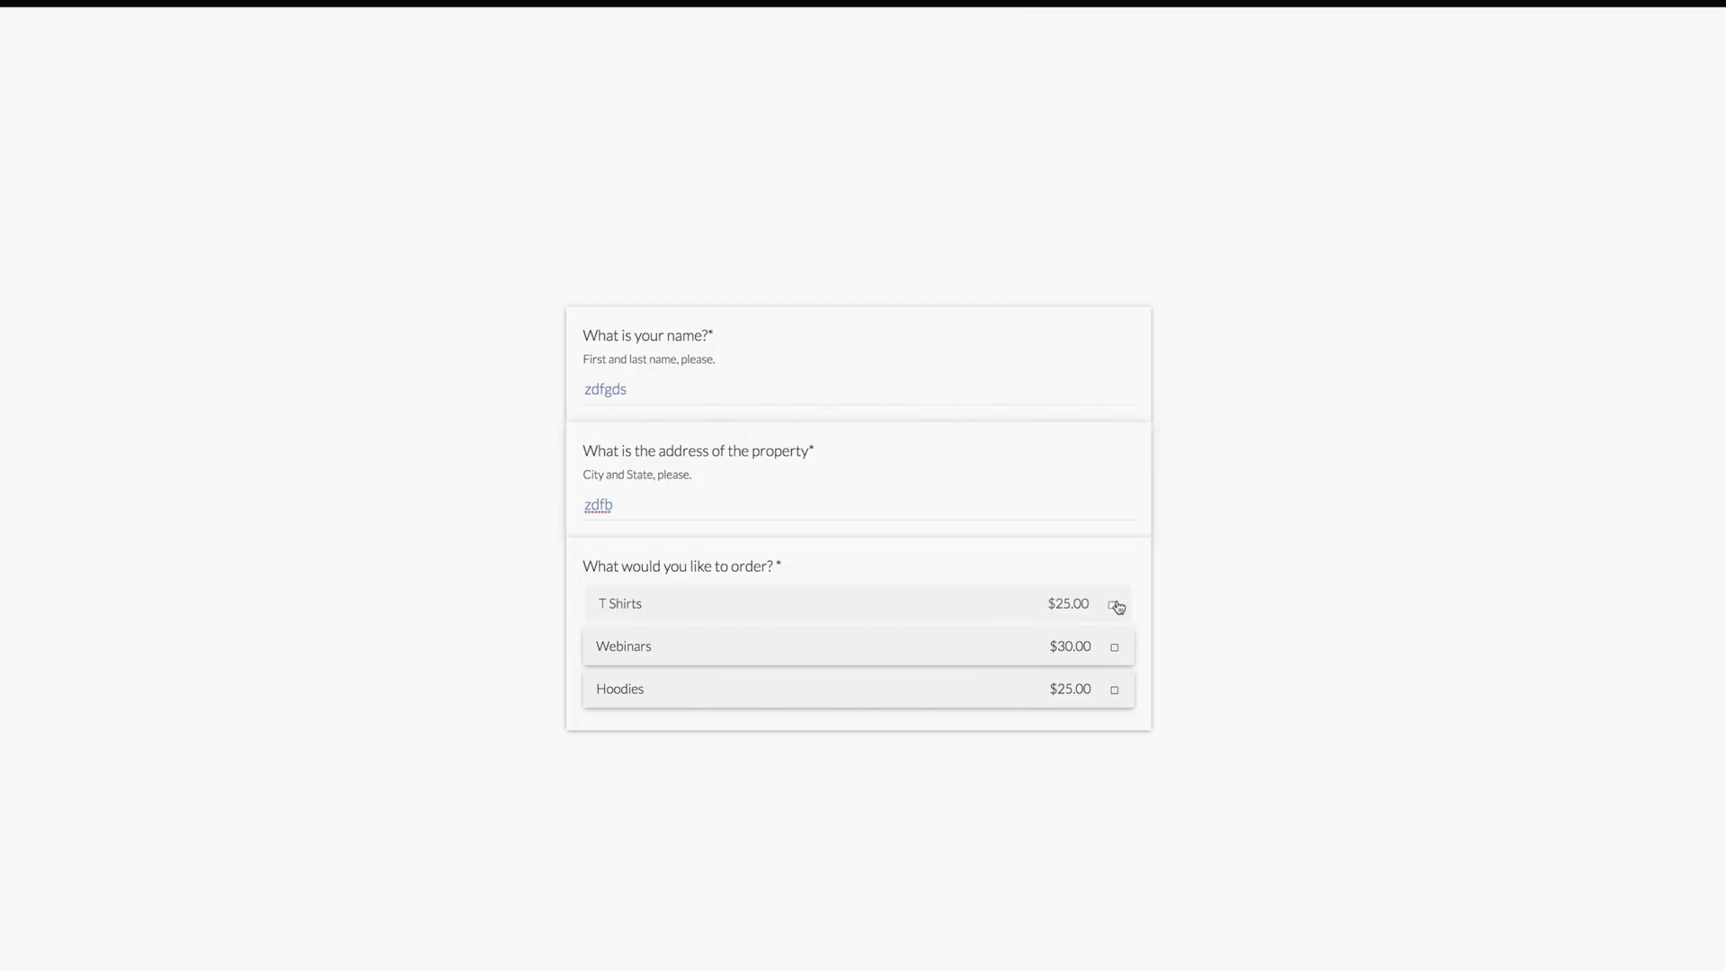
left_click(1115, 605)
left_click(1115, 649)
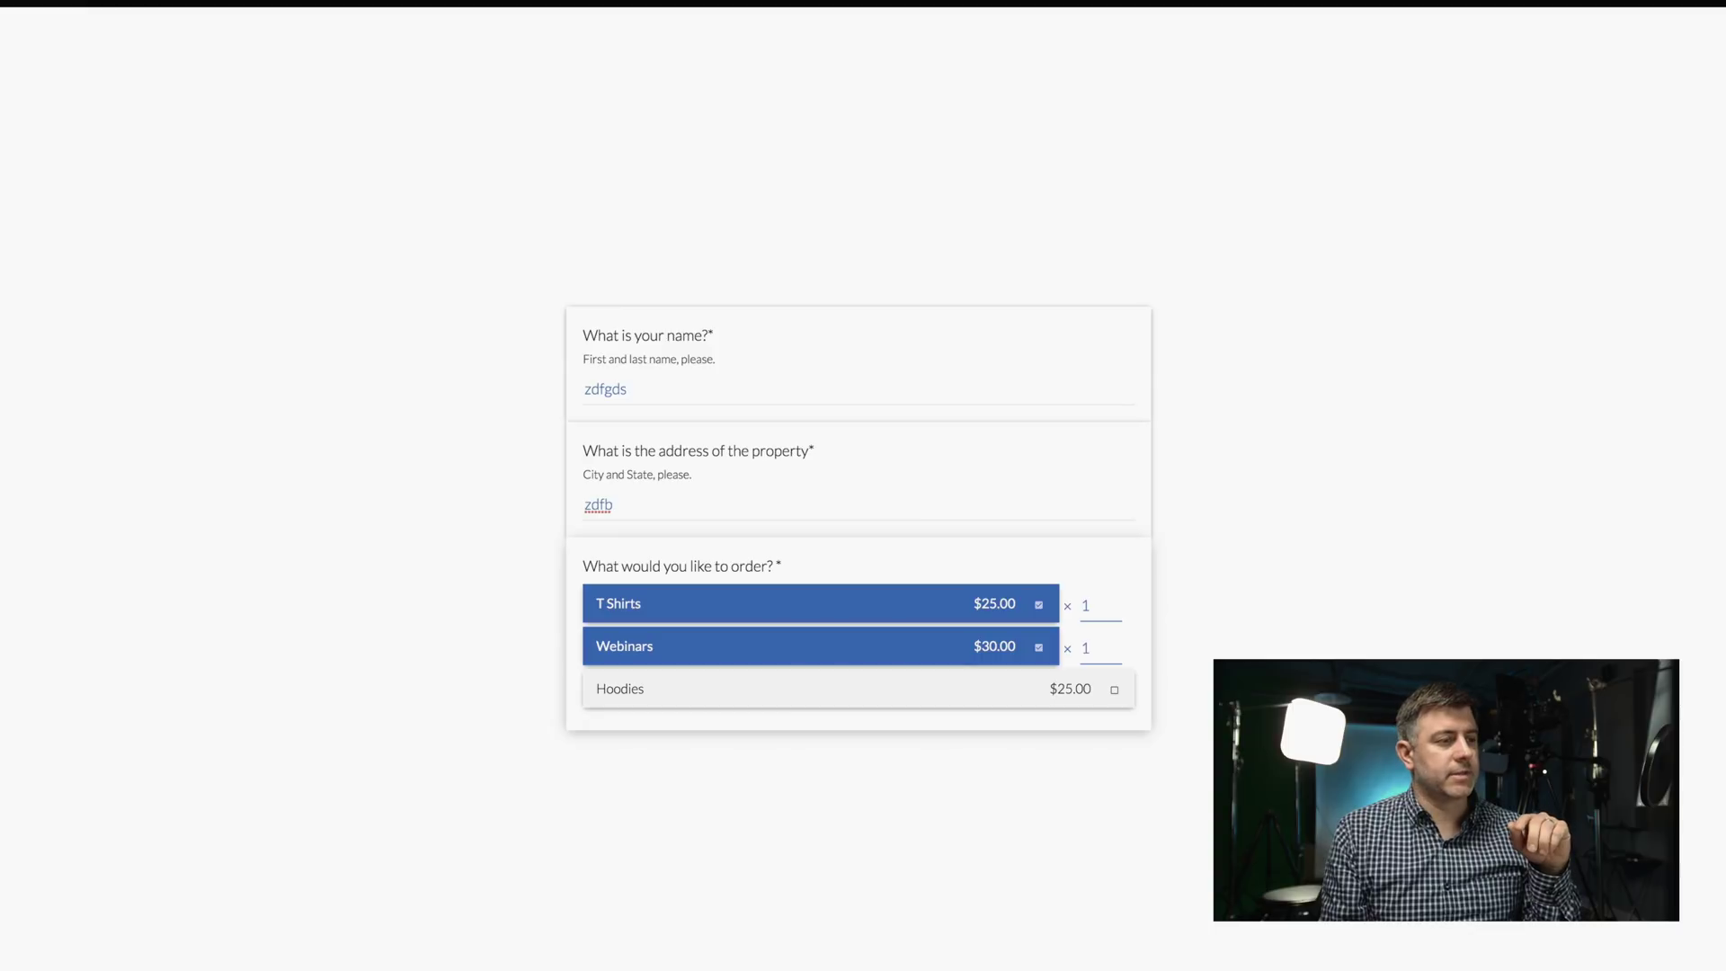
key("Return")
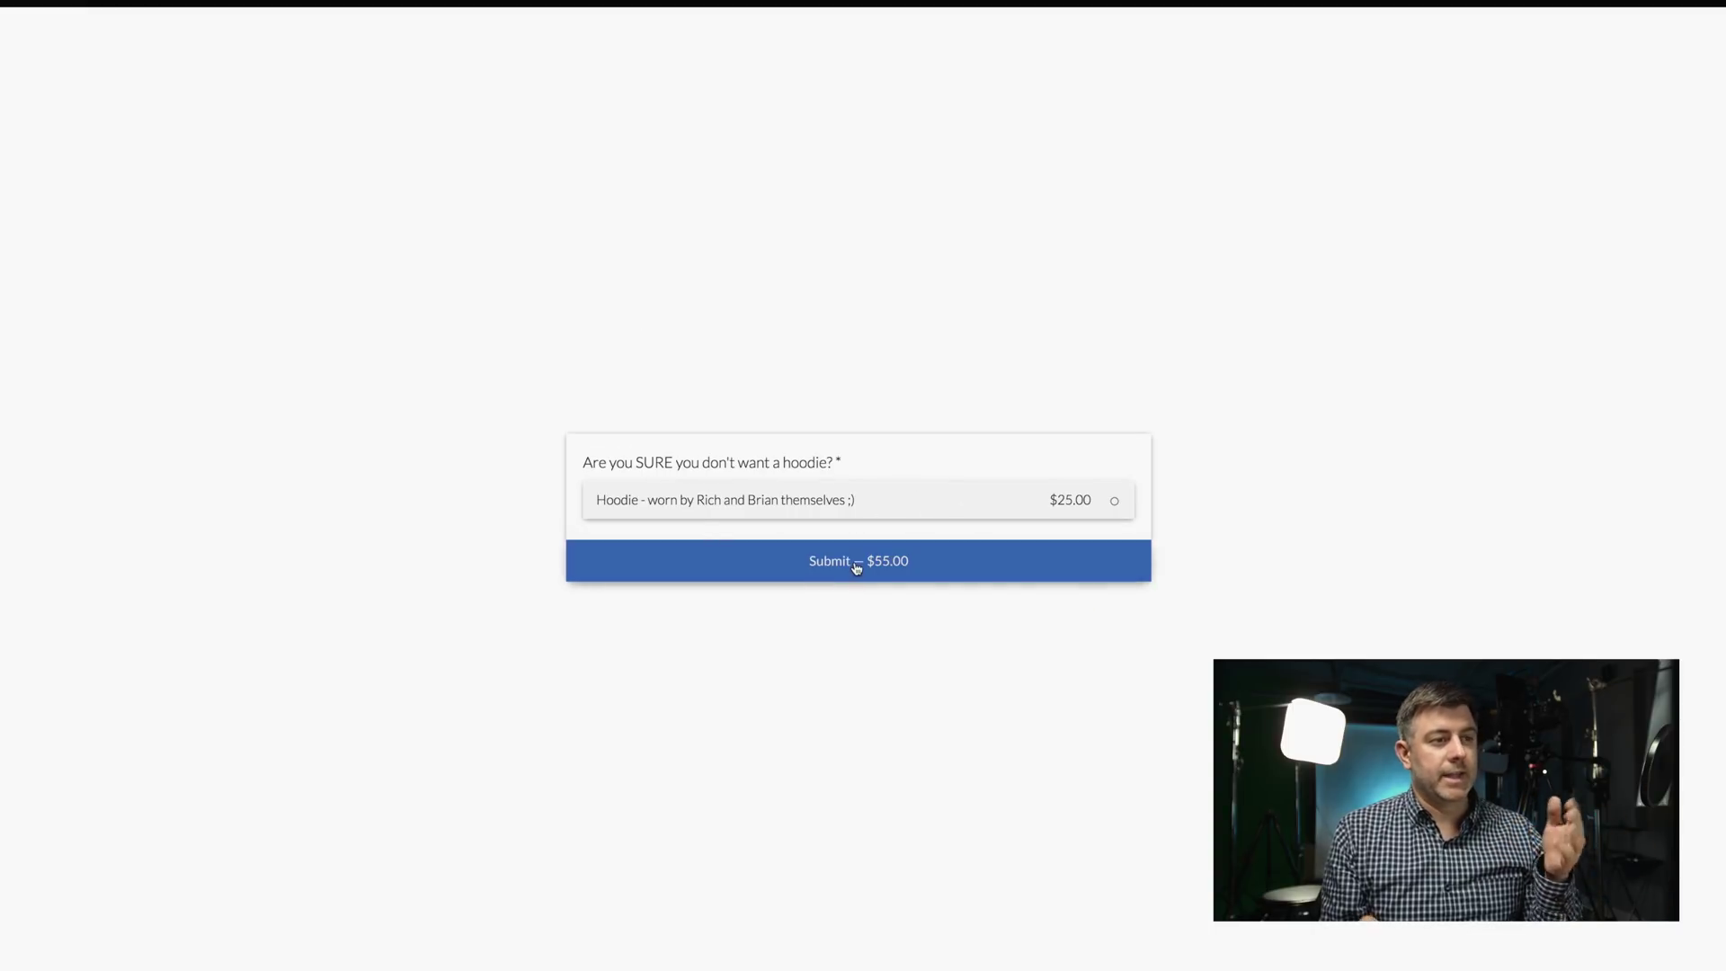
left_click(1034, 503)
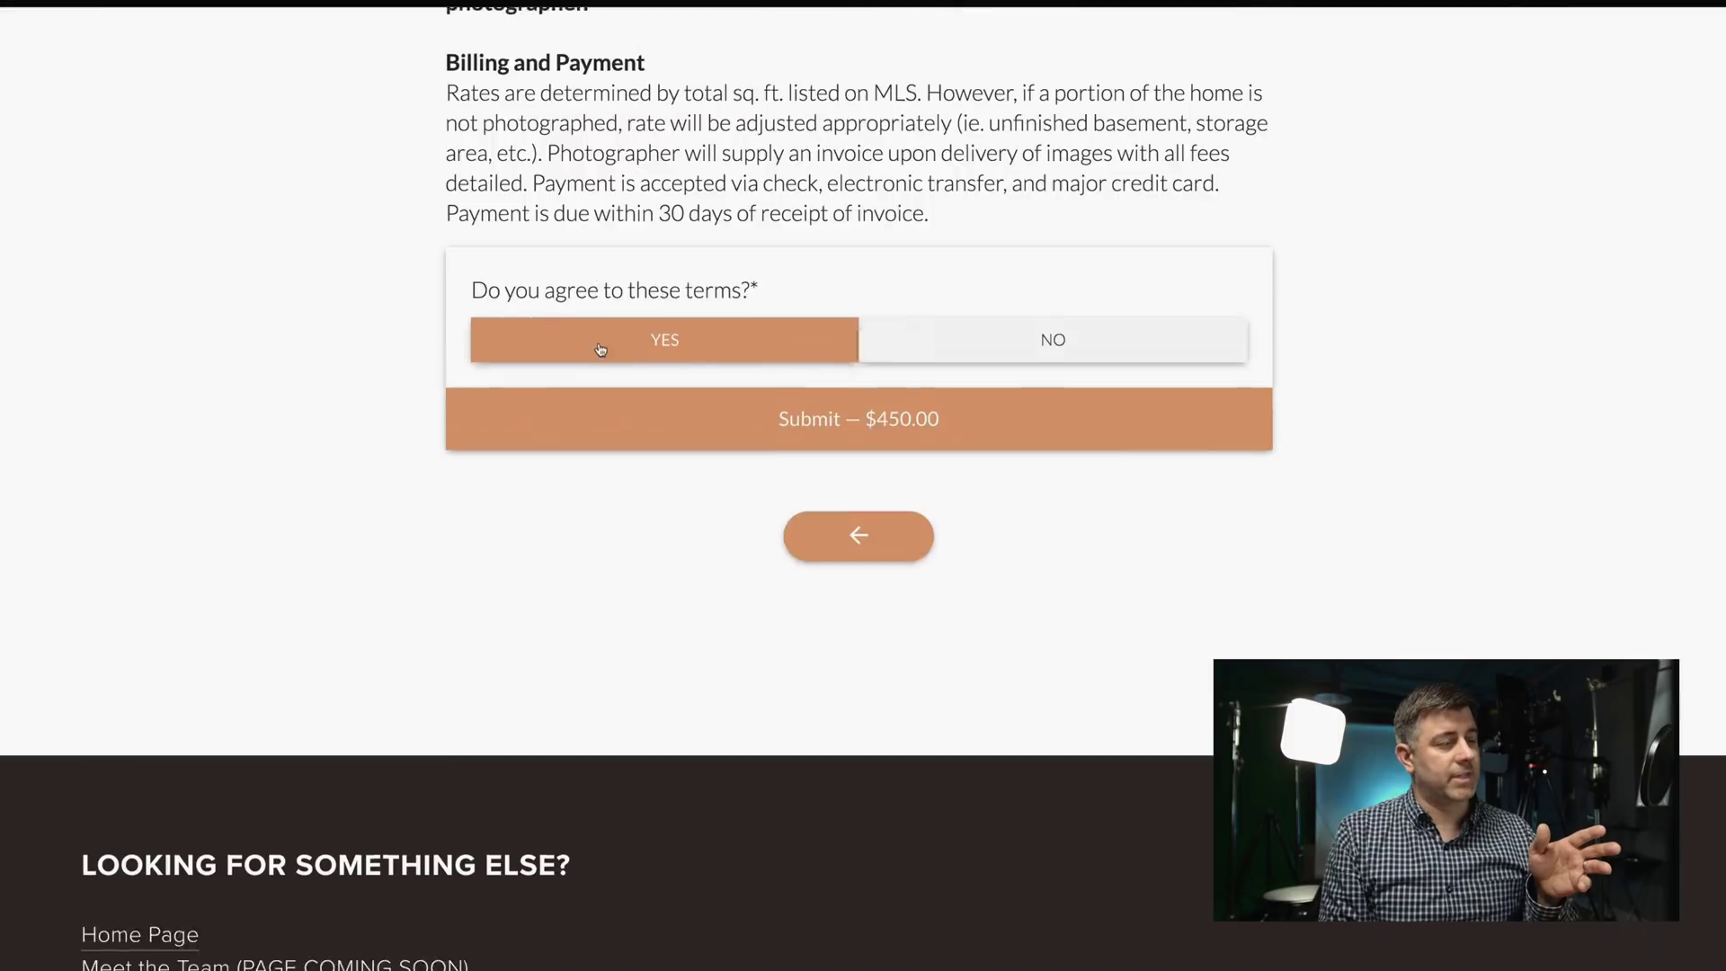
Step: Examine the finished photography order form's terms, and go back a page to examine its photography, video and additional service options
scroll(859, 405, "up", 6)
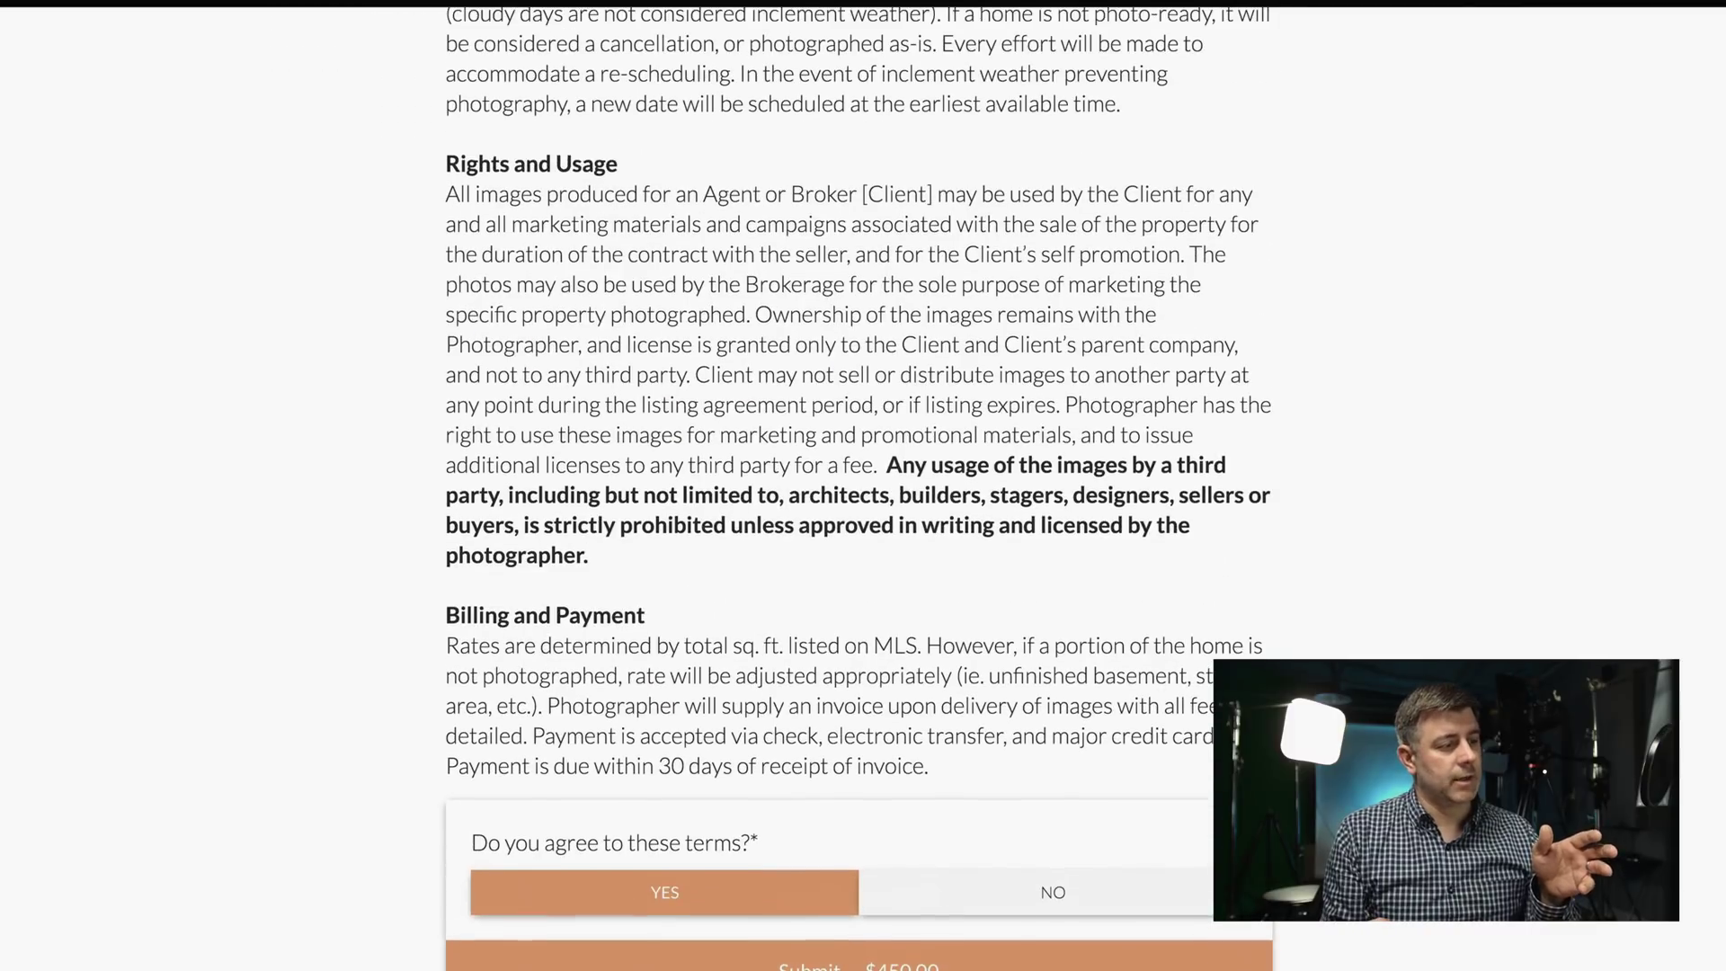
scroll(982, 905, "down", 5)
left_click(856, 852)
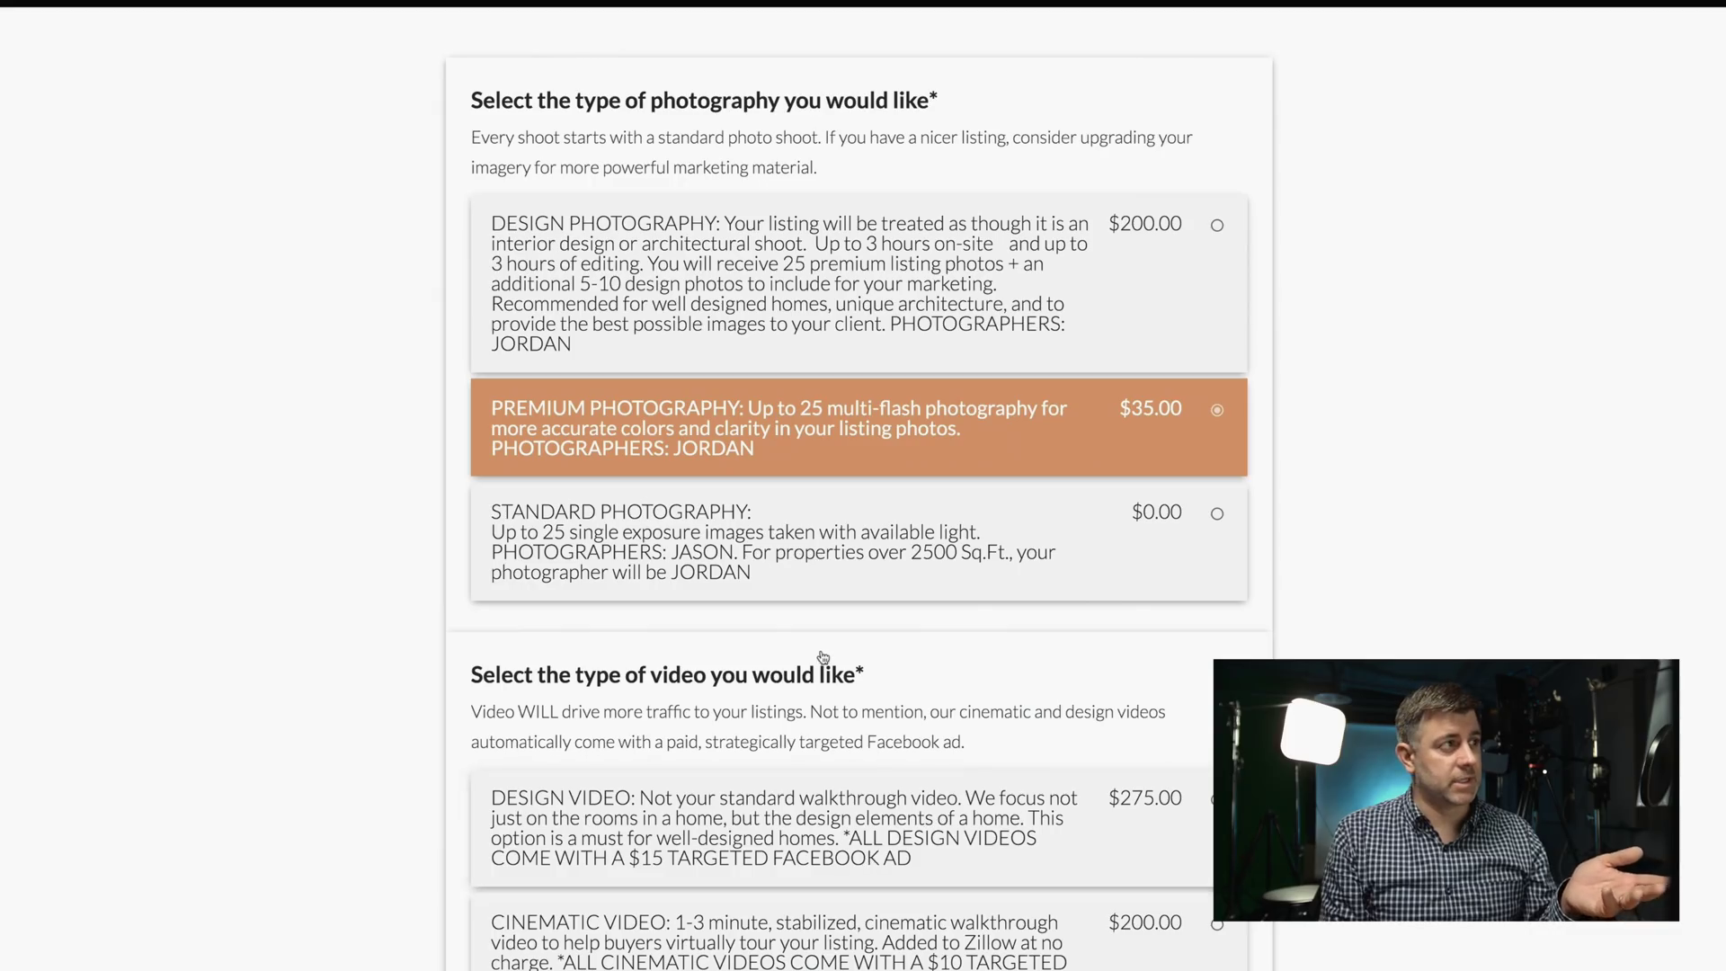
scroll(824, 657, "down", 10)
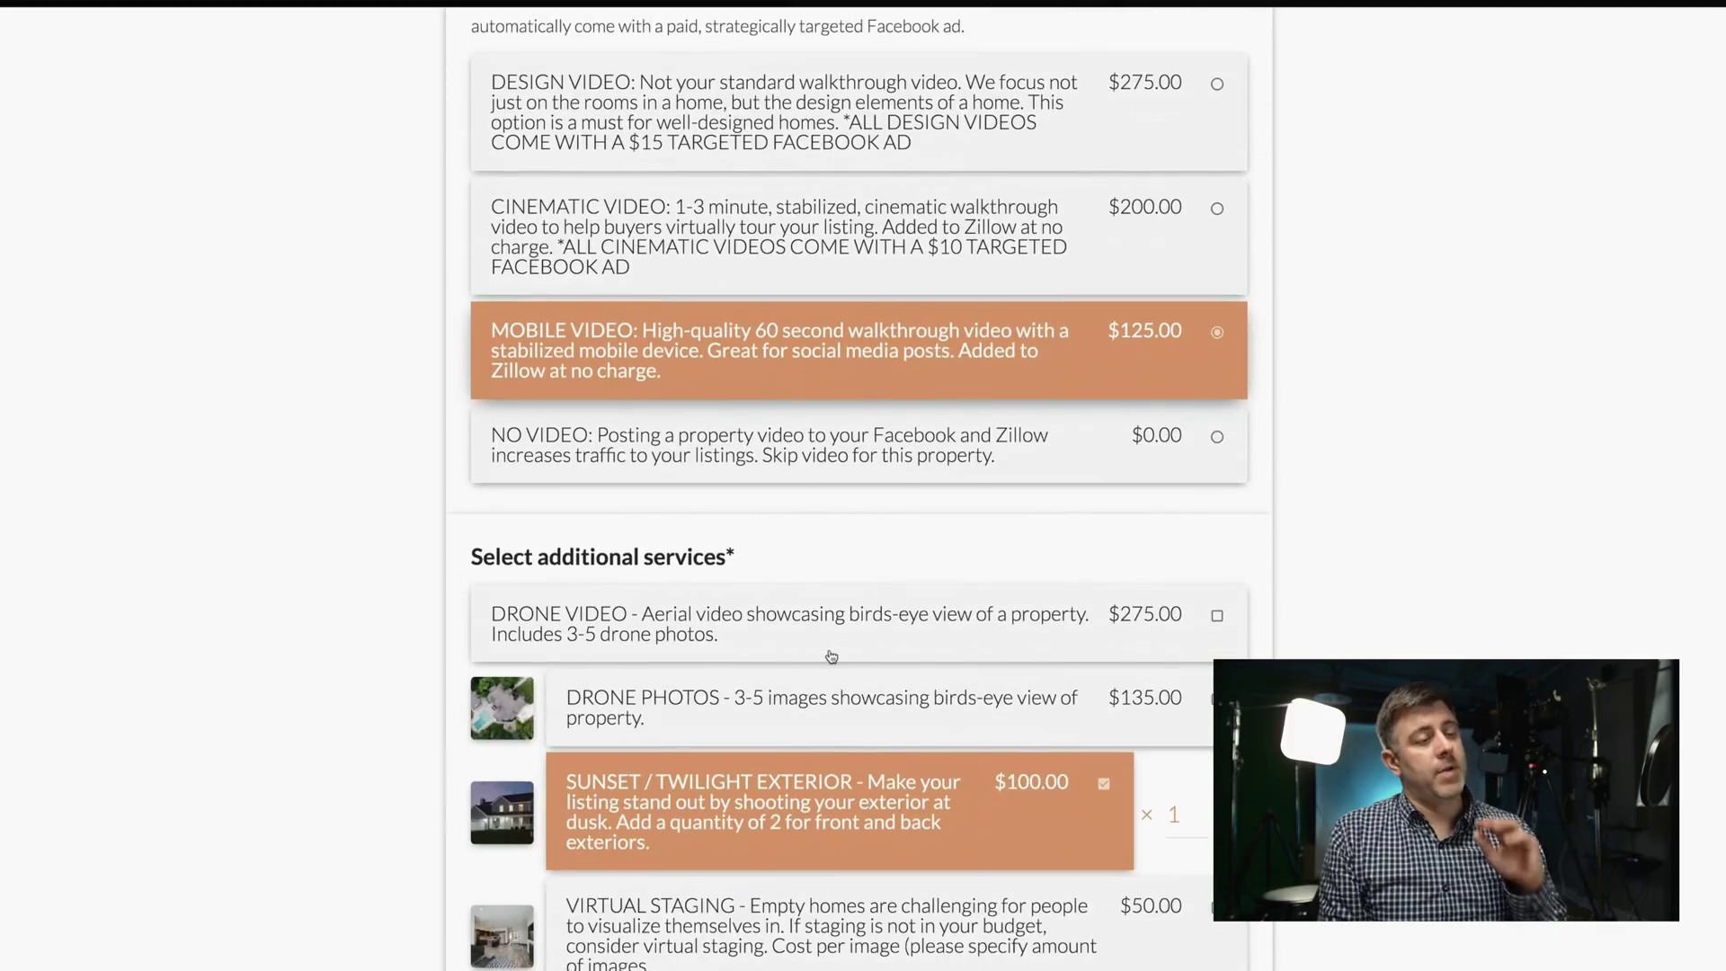
scroll(827, 629, "down", 5)
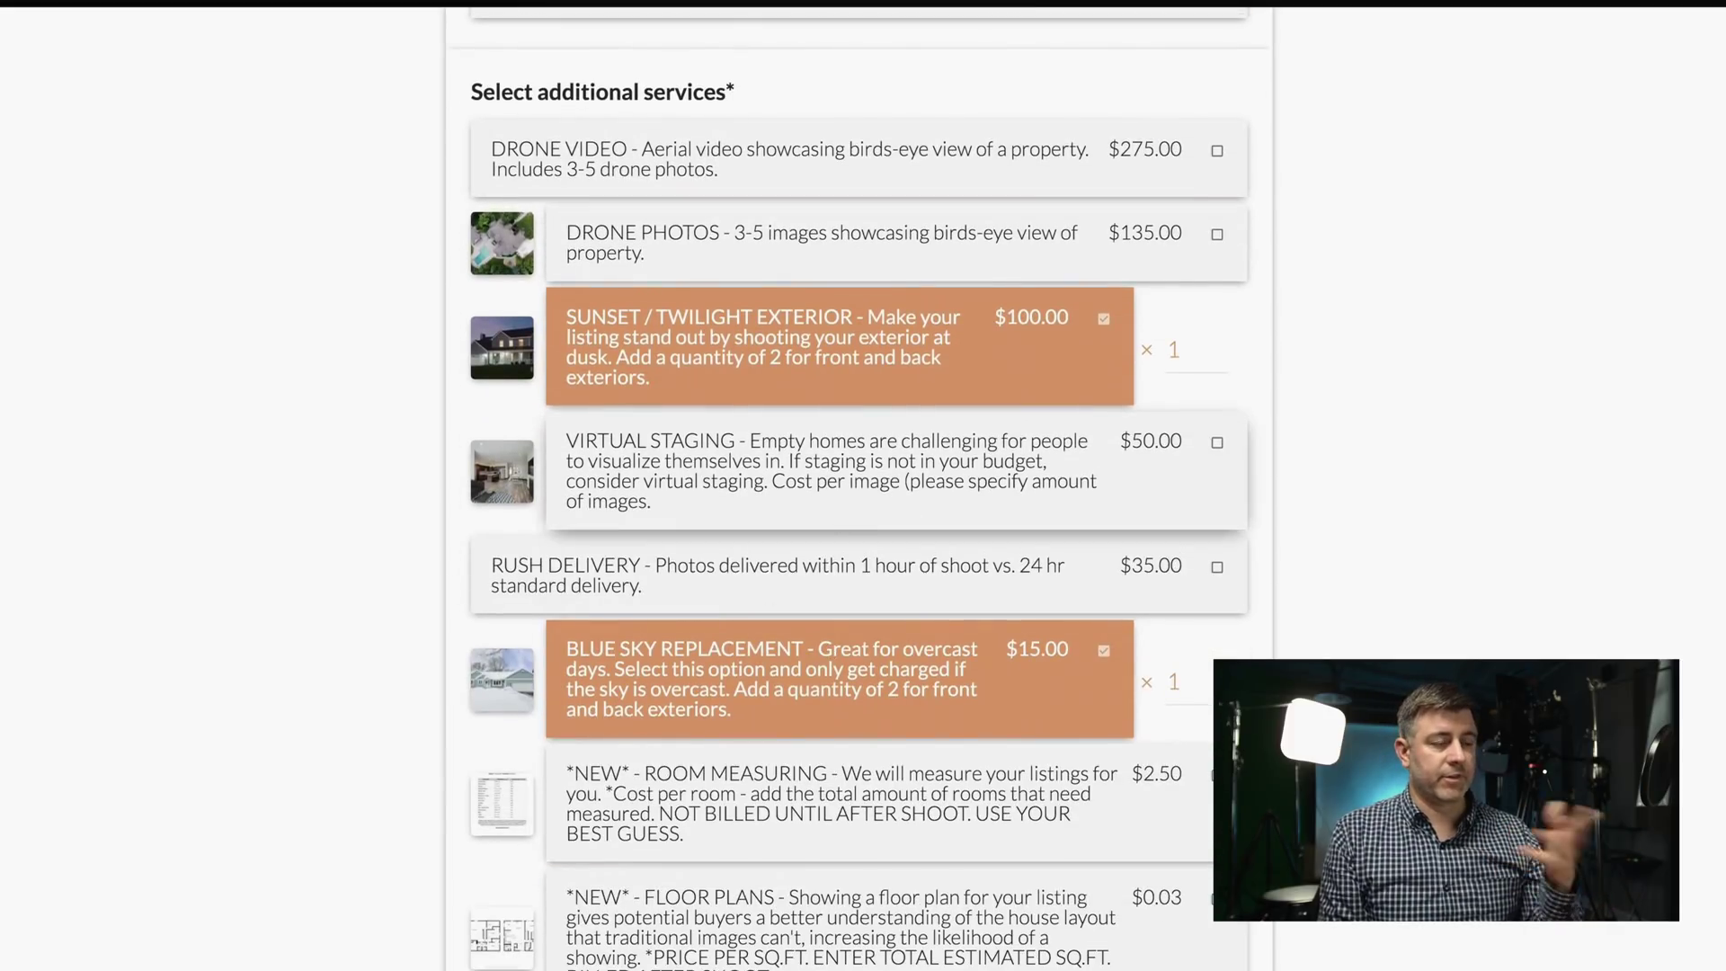
scroll(801, 523, "down", 5)
scroll(924, 514, "up", 9)
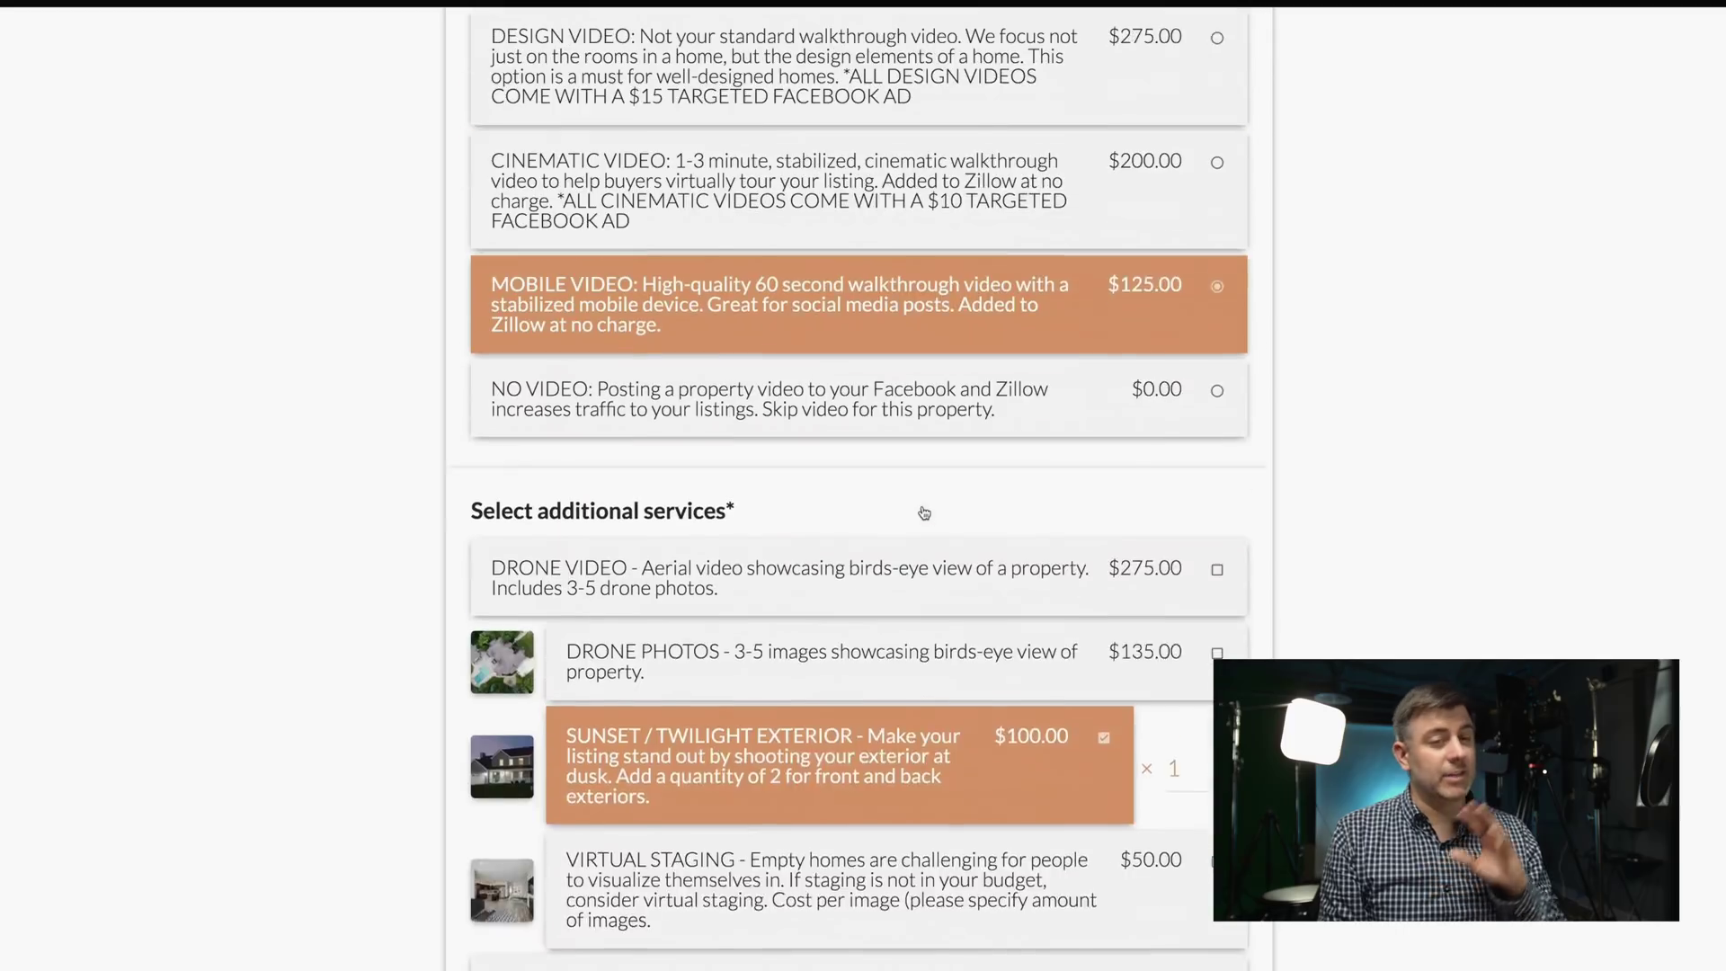
scroll(925, 513, "up", 2)
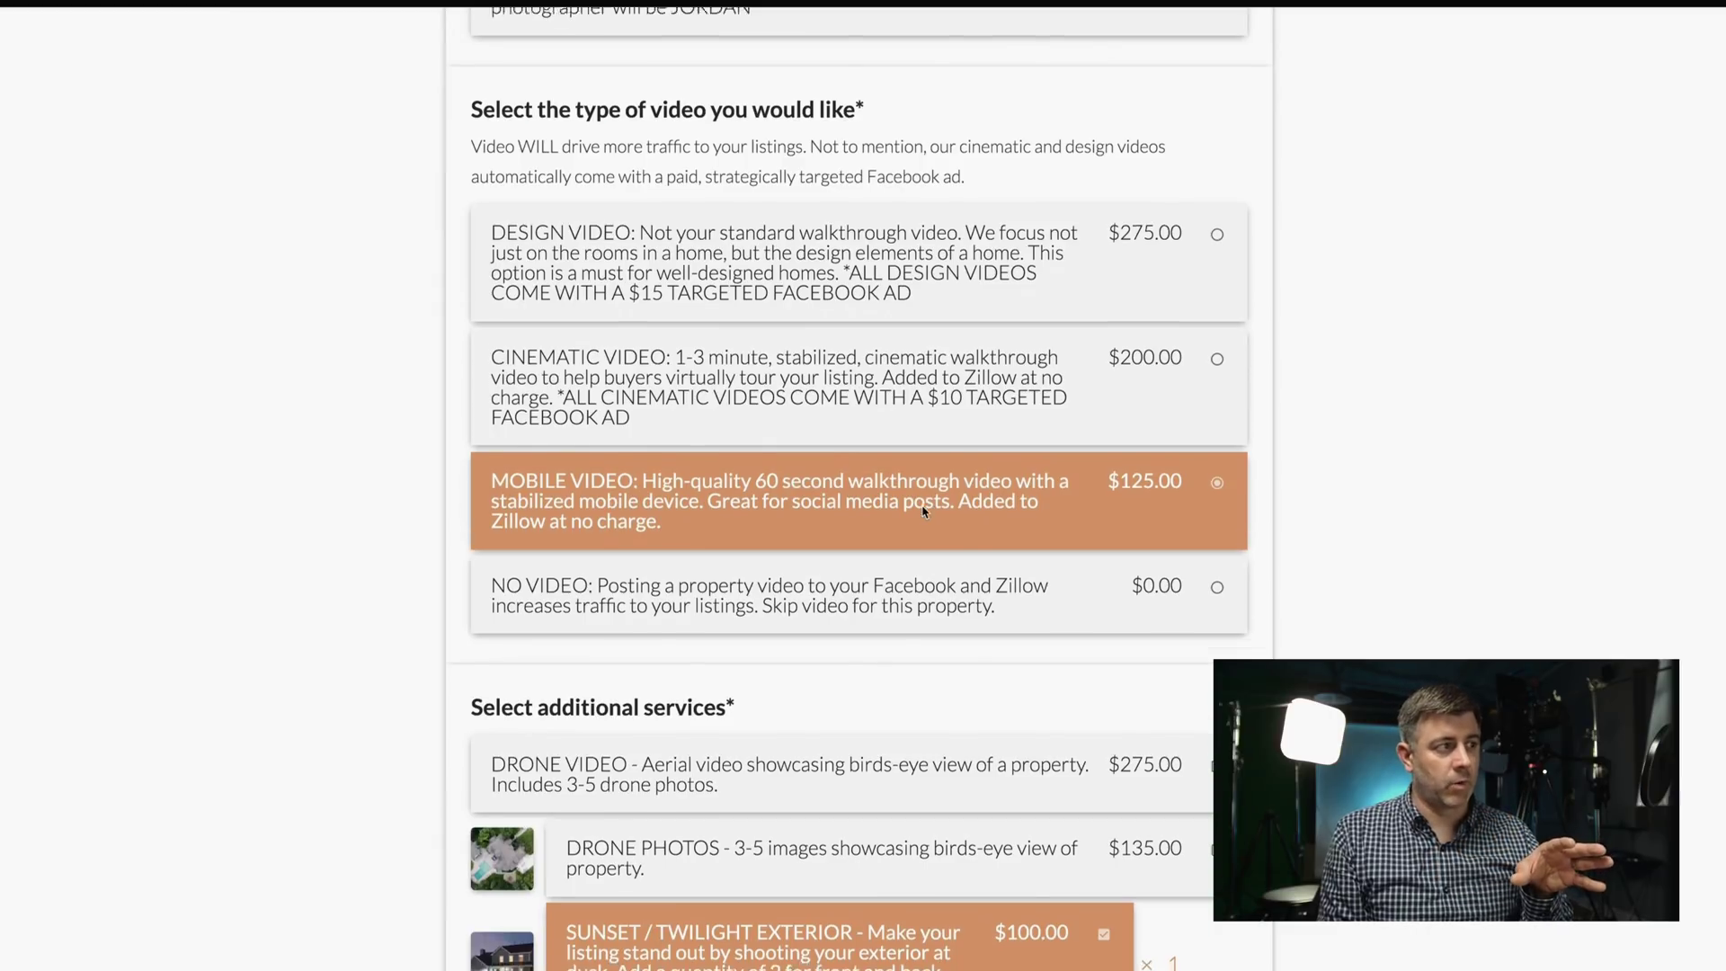
scroll(924, 510, "down", 12)
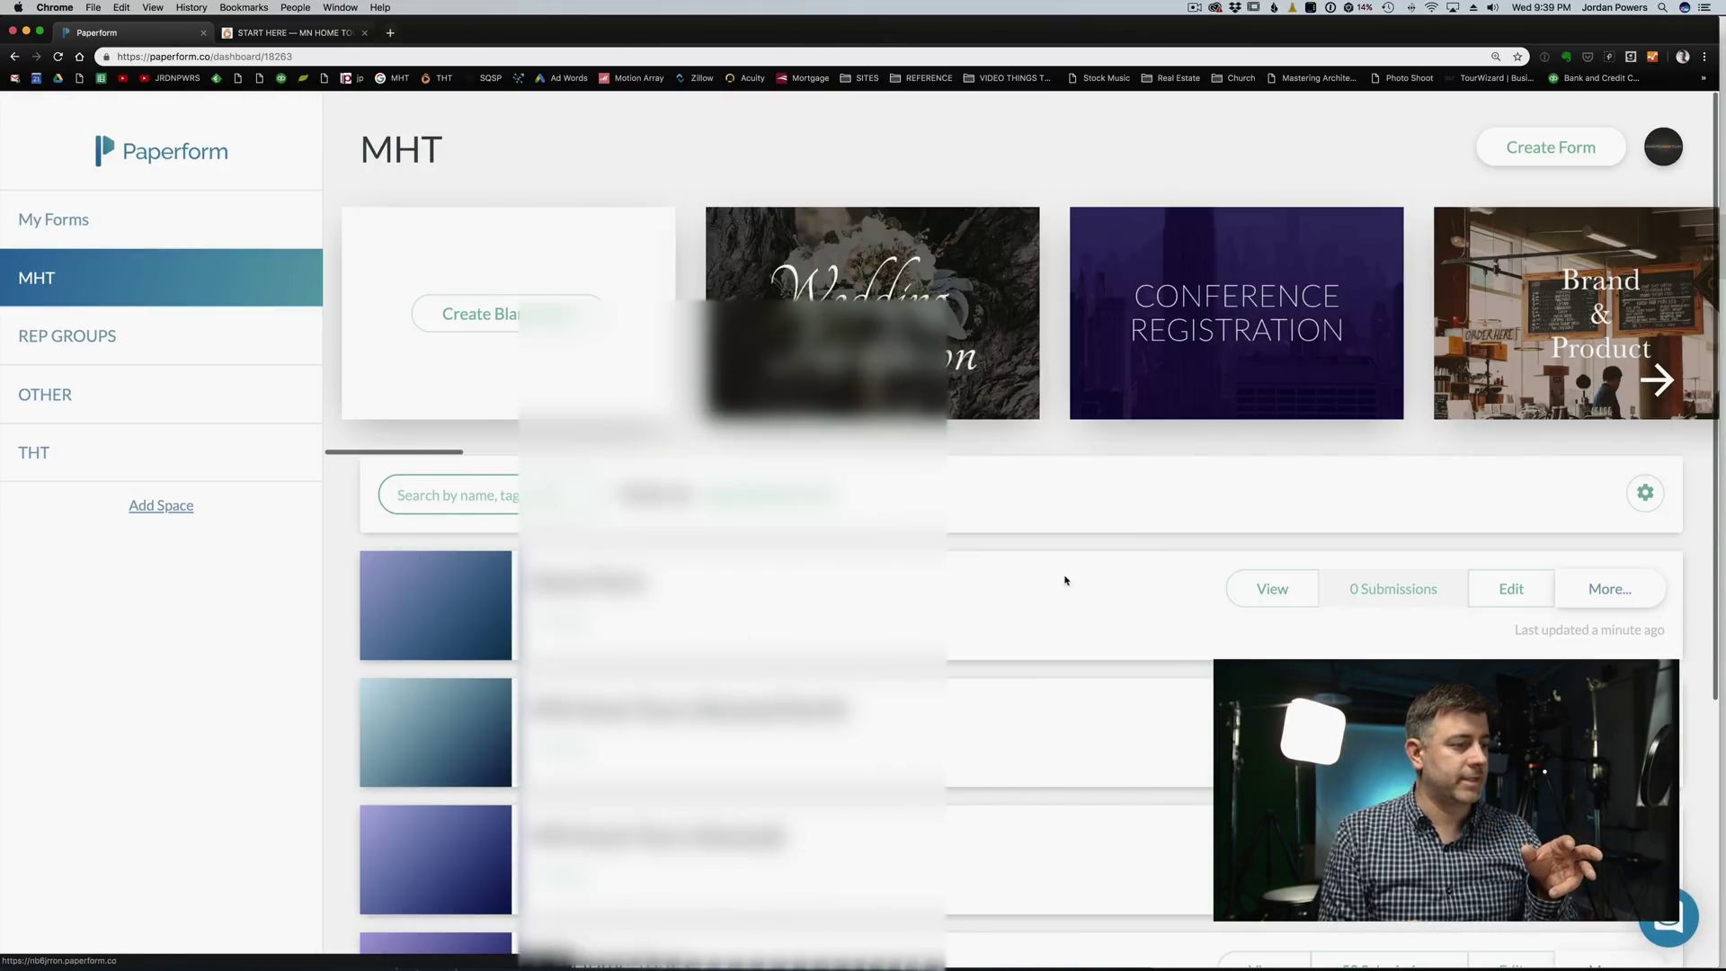
Step: Switch to the Paperform dashboard and open the existing photography order form from the MHT space for editing
scroll(1063, 579, "down", 3)
left_click(1512, 692)
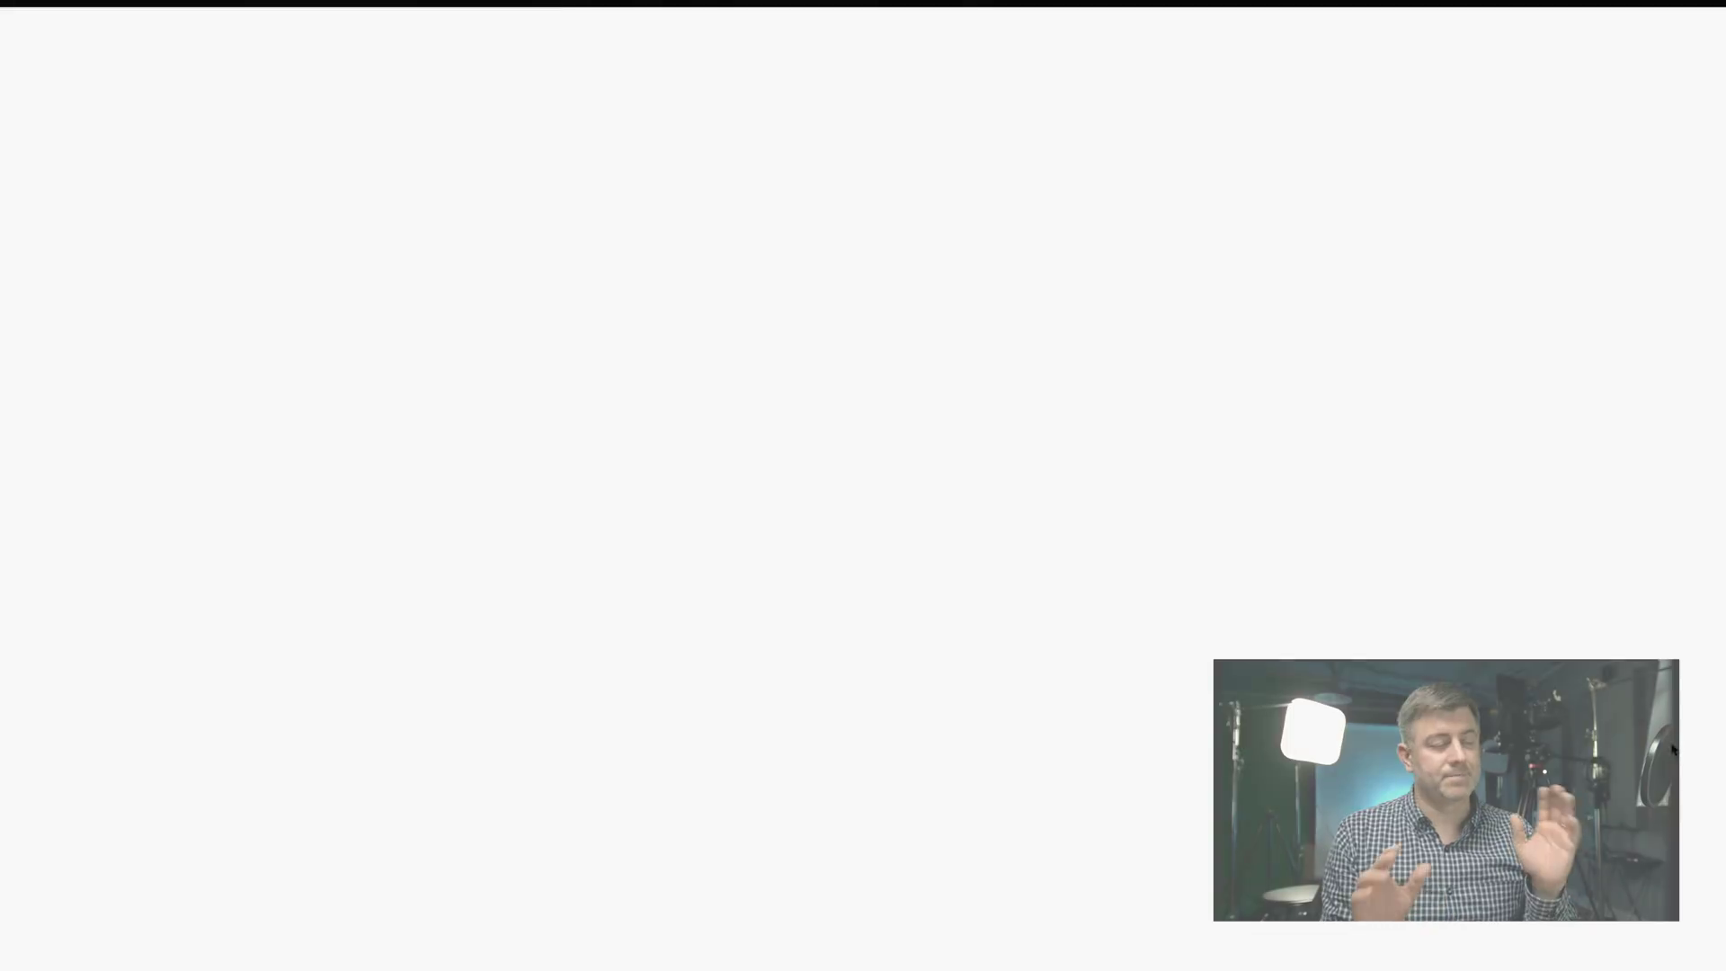
scroll(864, 486, "up", 20)
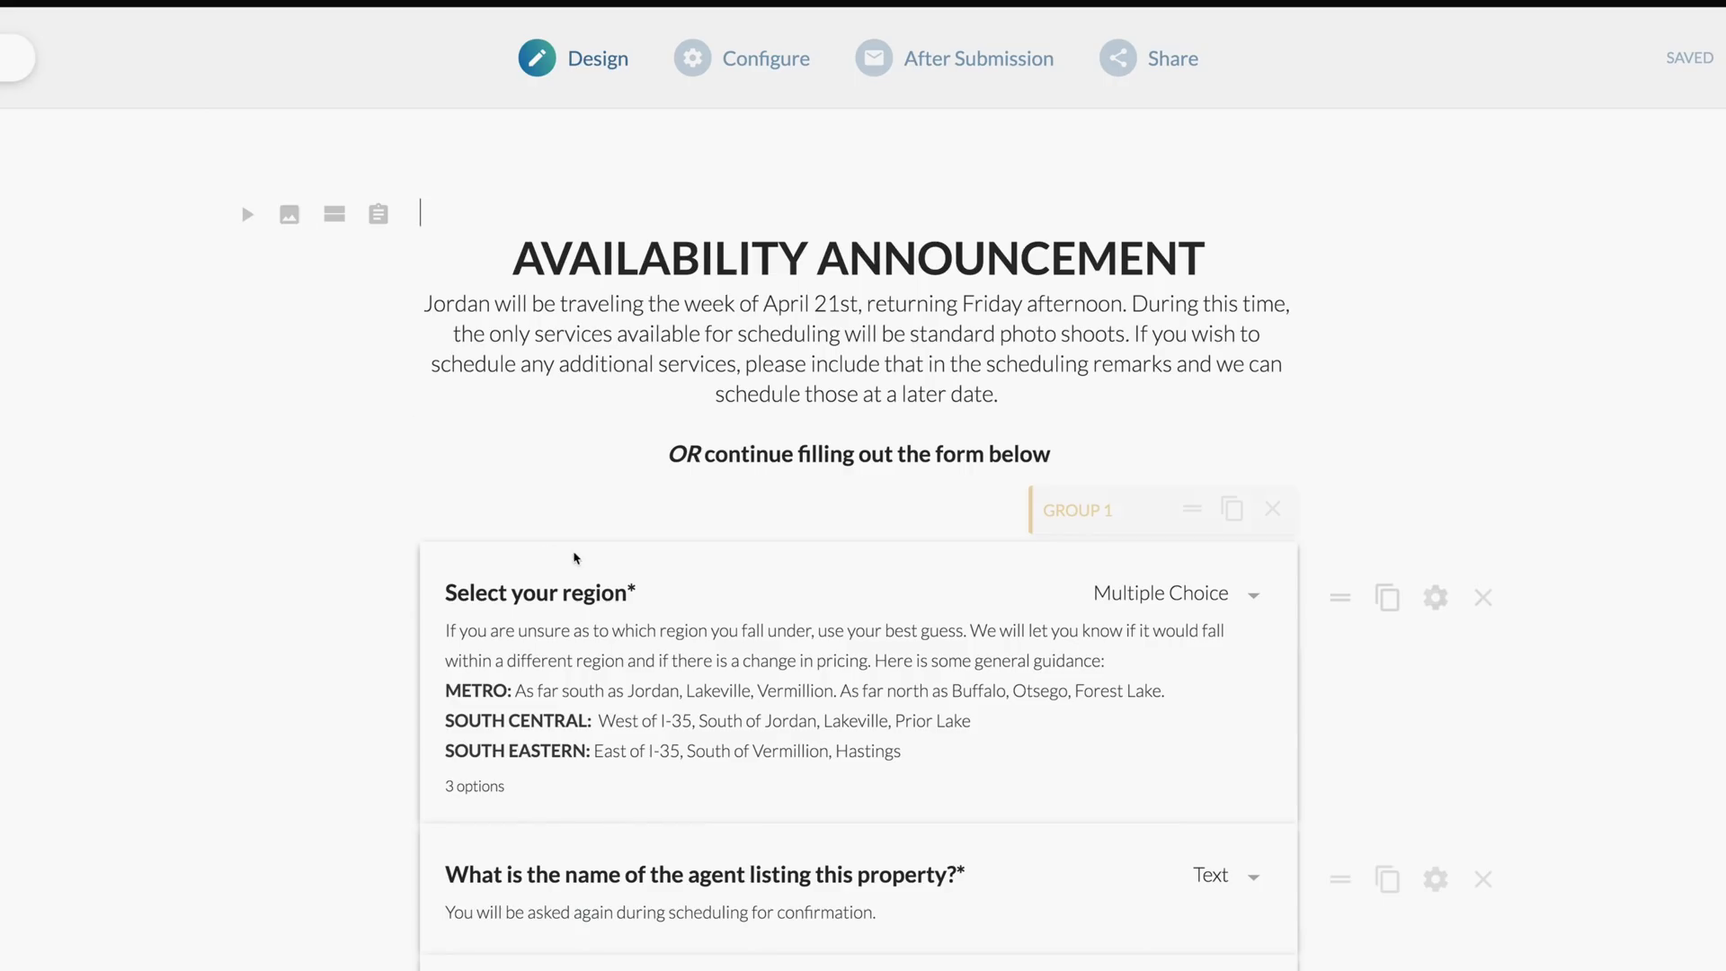
Step: Examine the "Select your region" question's configuration, including its answer options and the map image assigned to each region
scroll(575, 558, "down", 3)
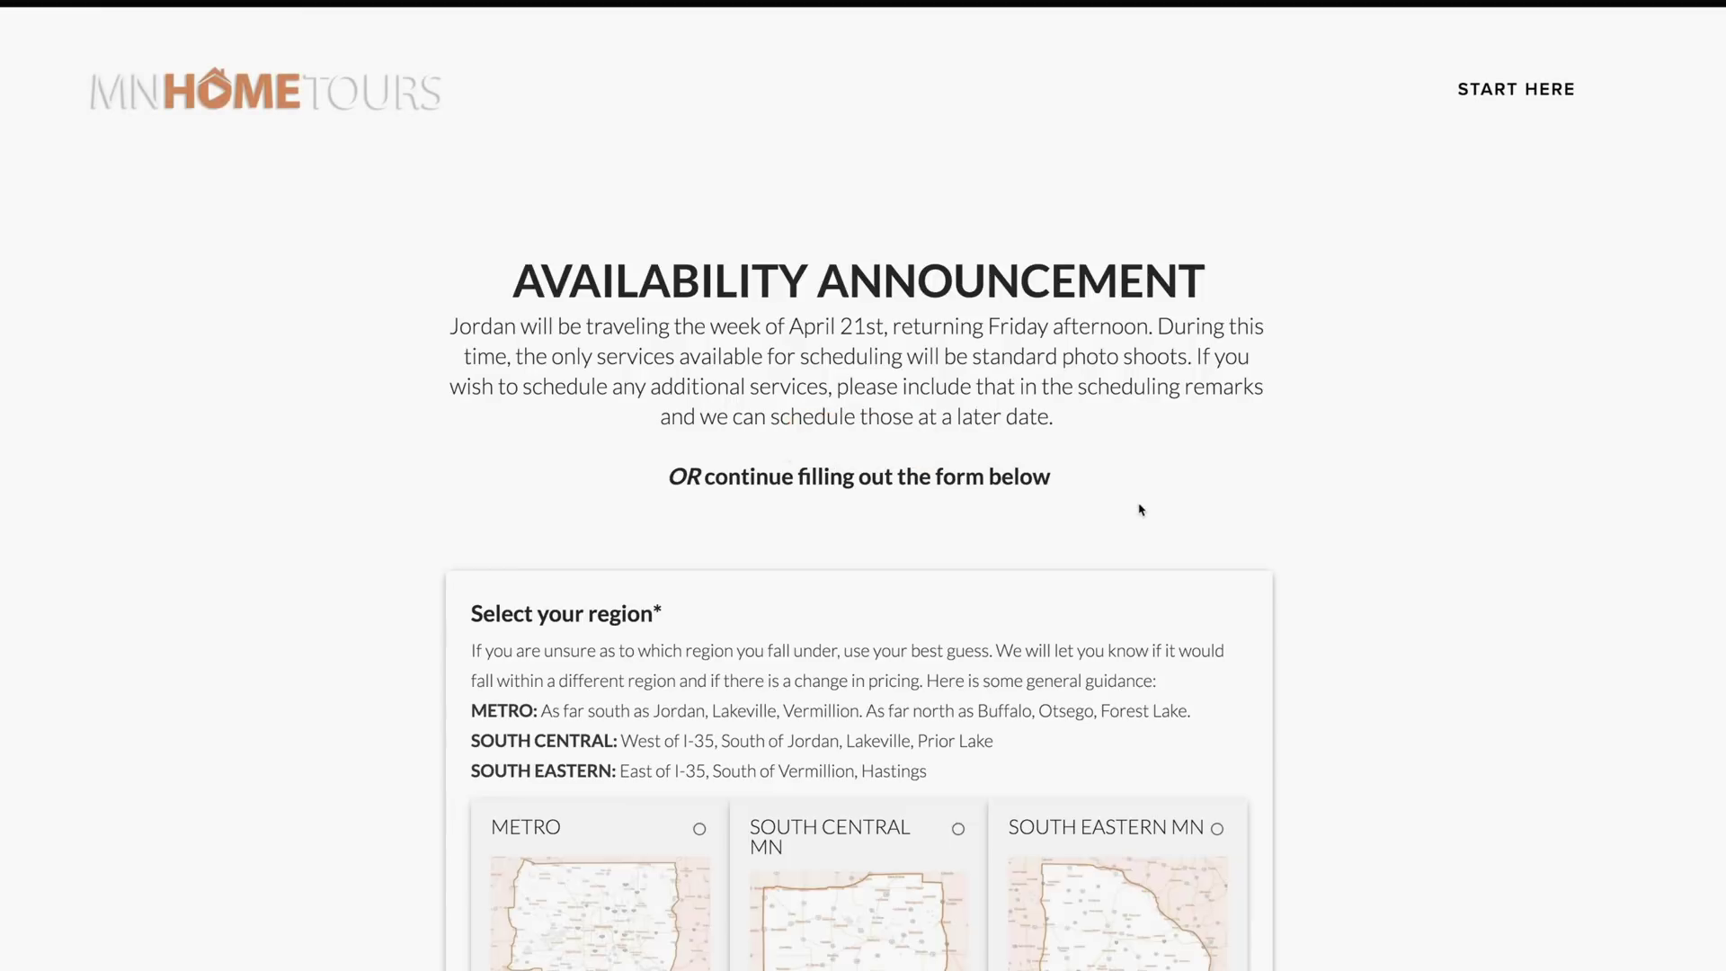
scroll(991, 541, "down", 3)
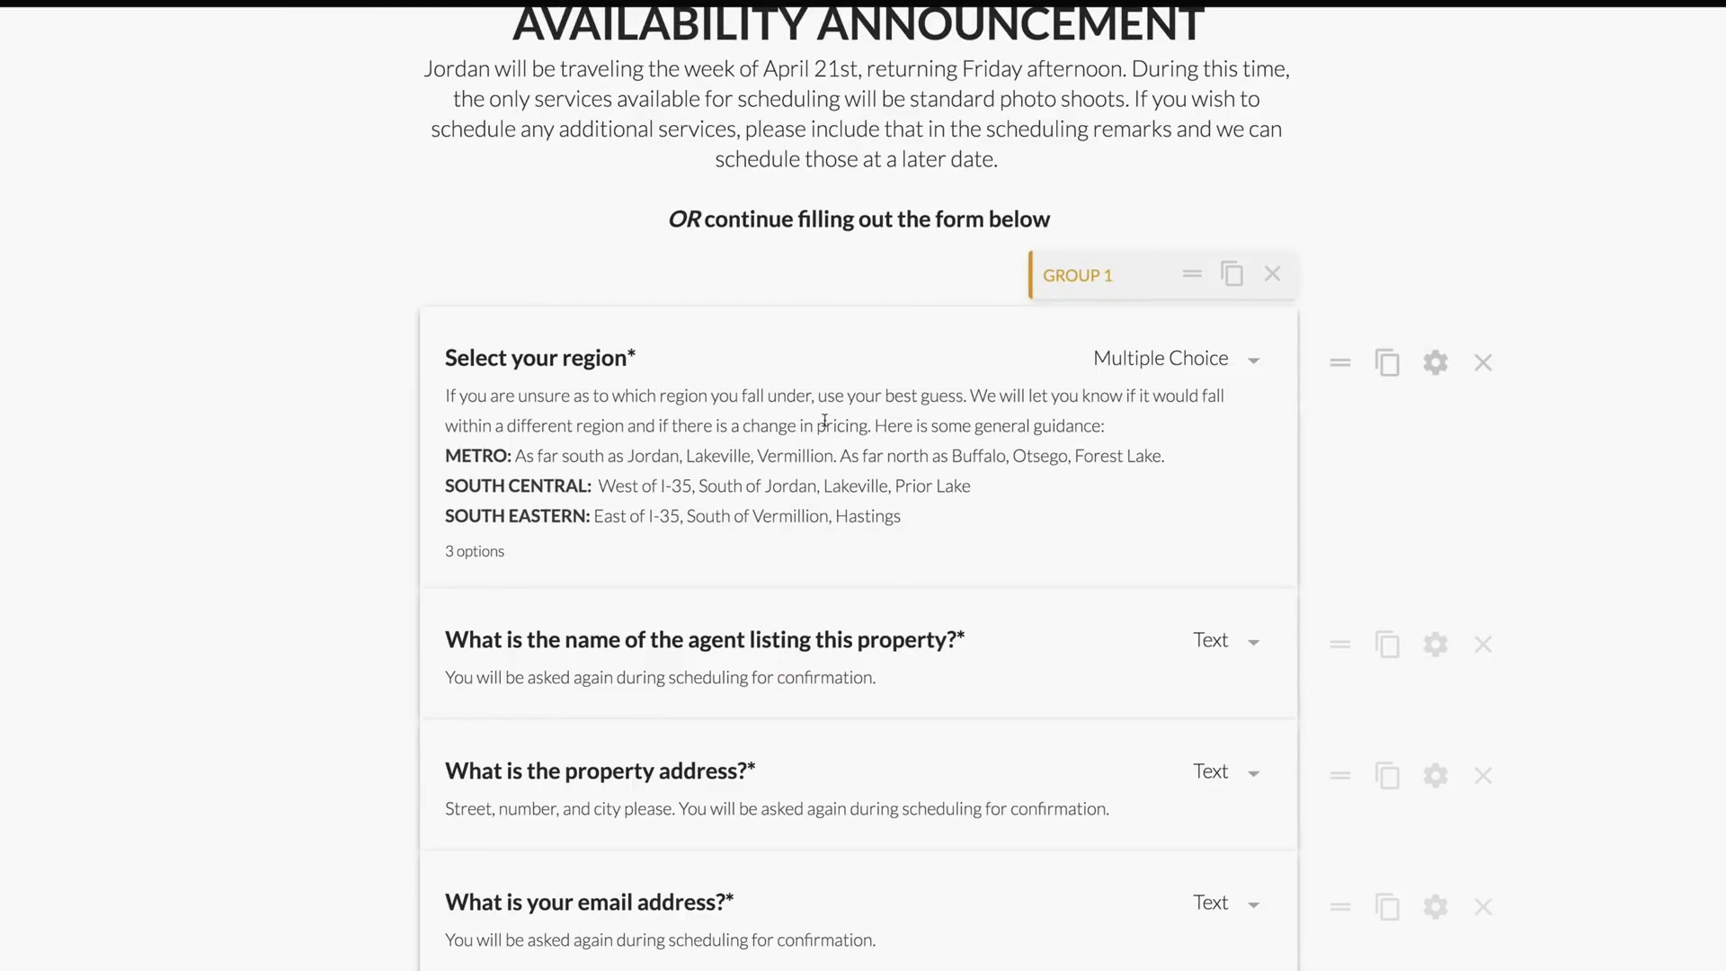
left_click(1436, 364)
scroll(933, 486, "down", 3)
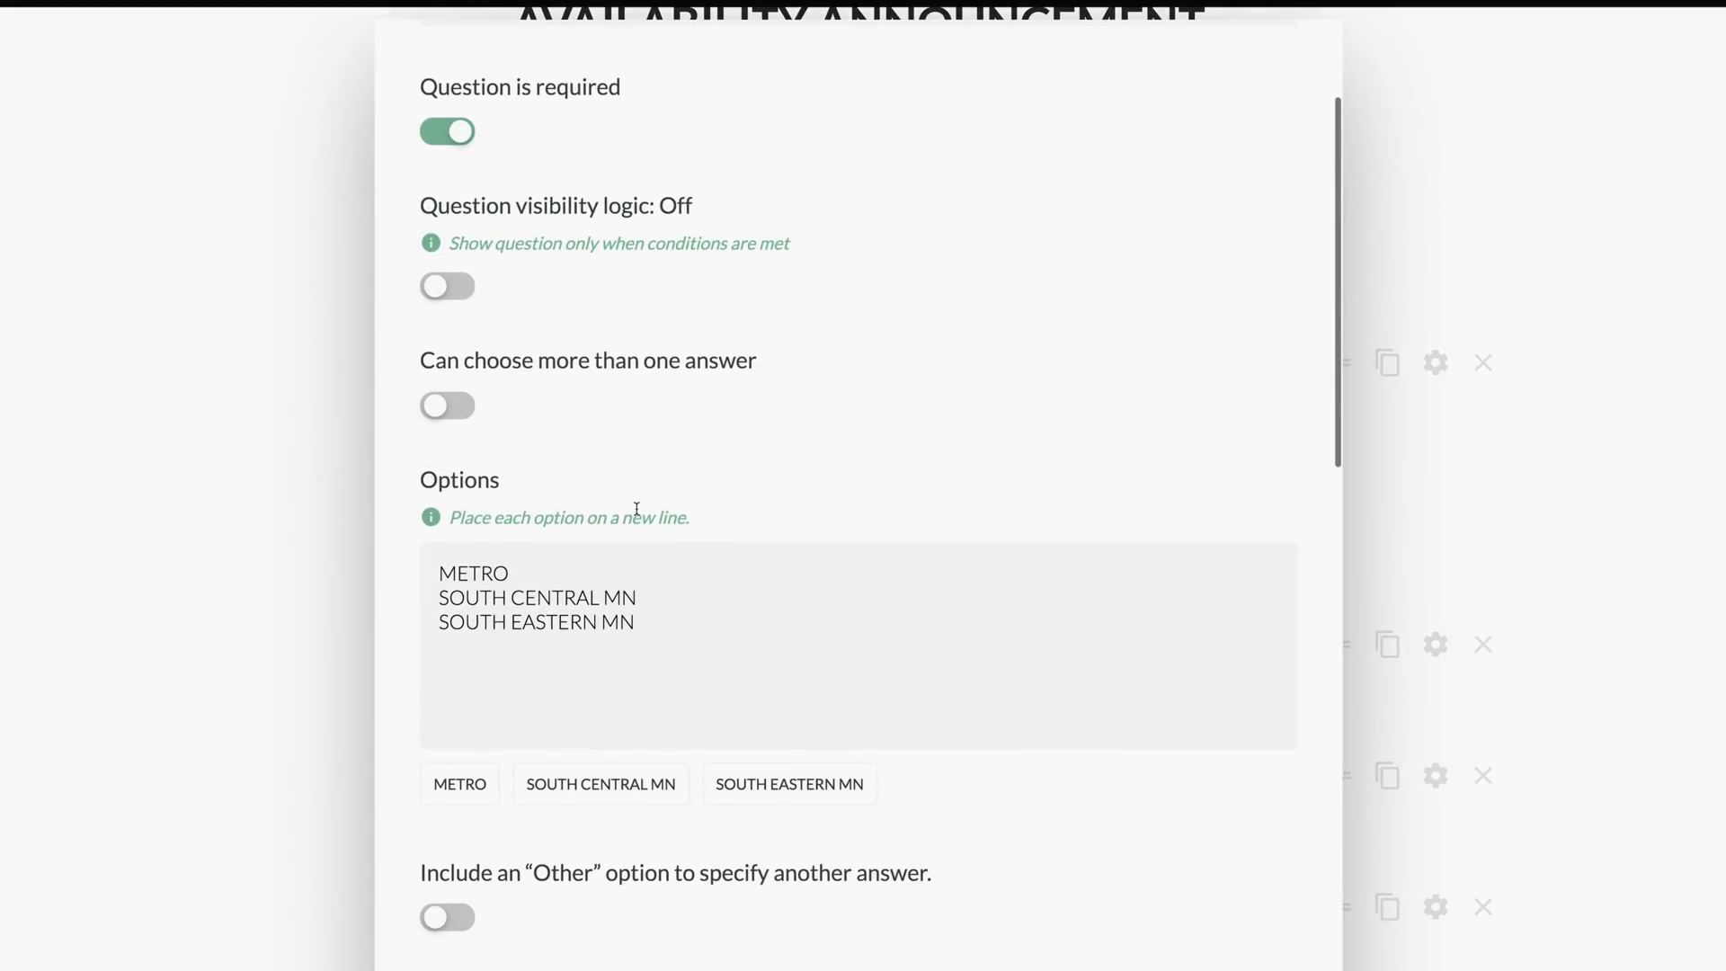
scroll(636, 509, "up", 3)
scroll(641, 694, "down", 2)
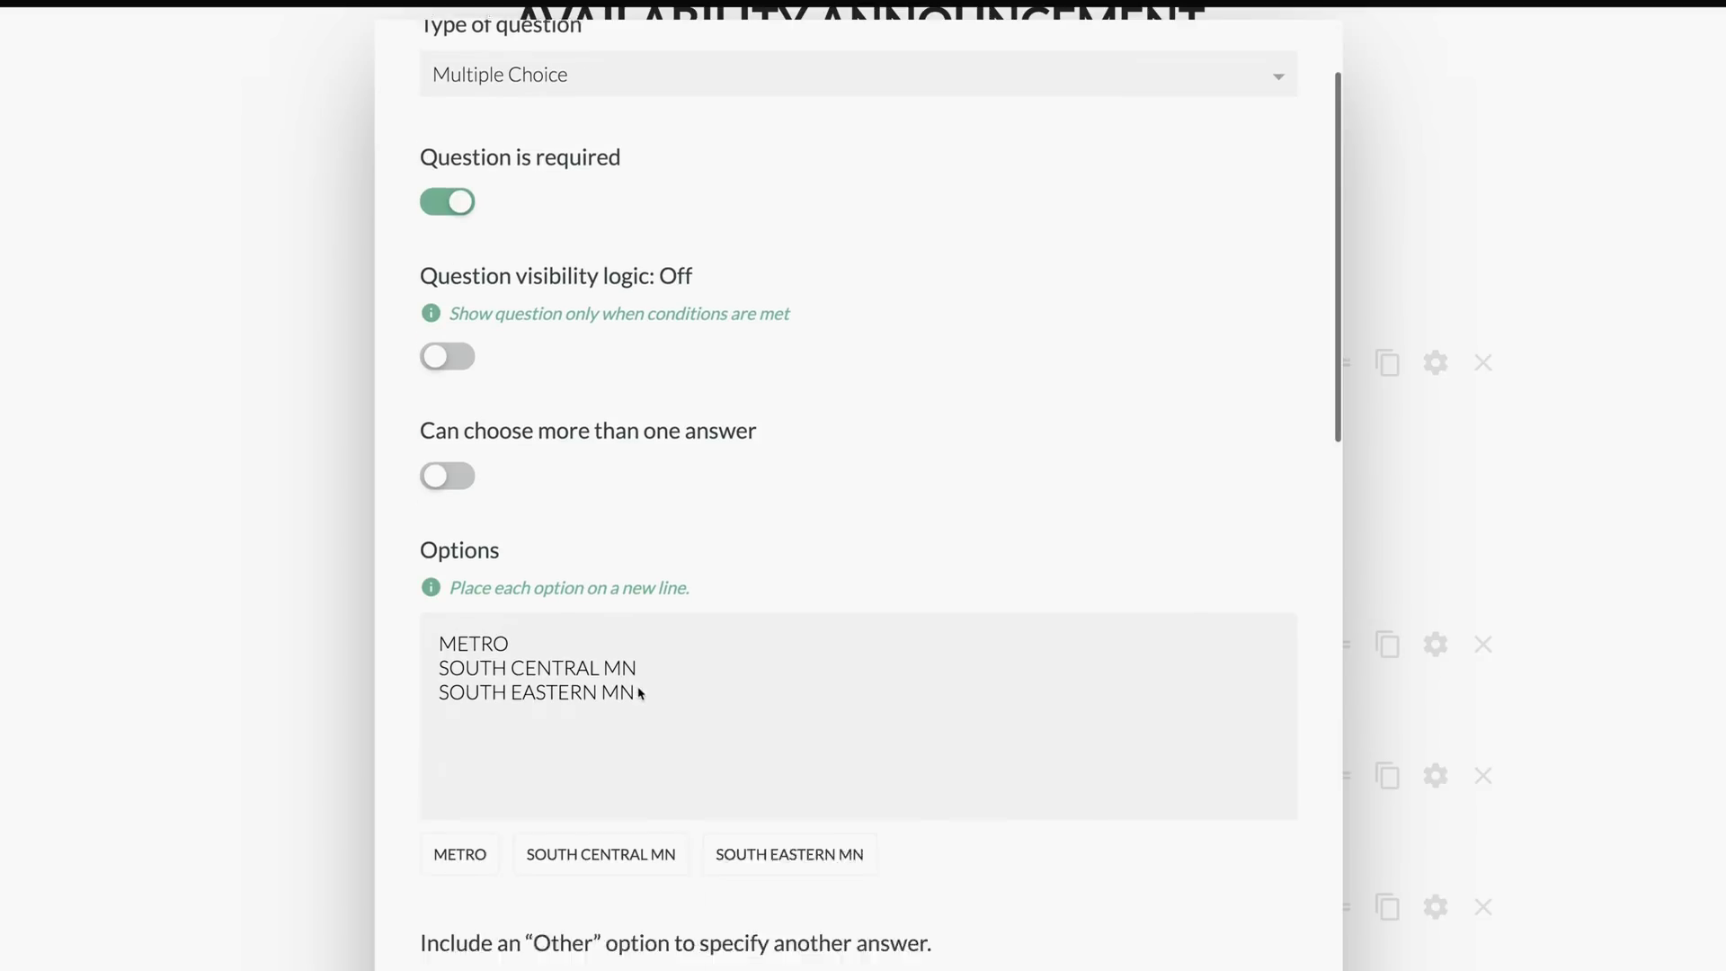
scroll(641, 693, "down", 1)
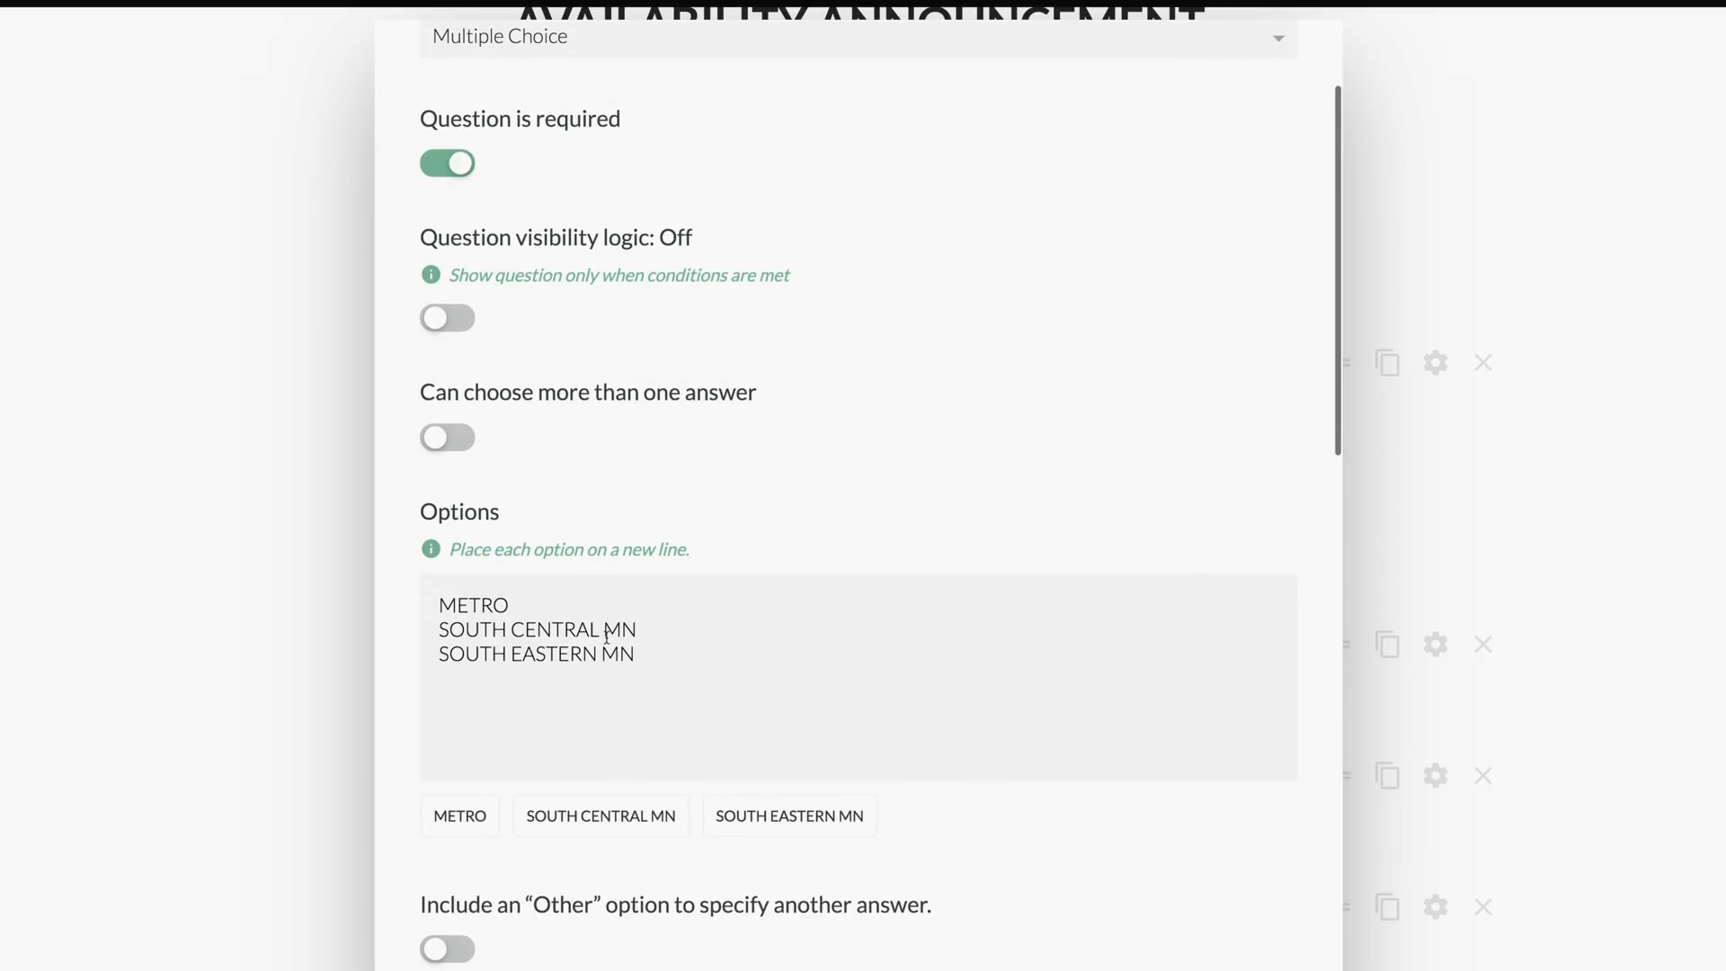
scroll(536, 610, "down", 7)
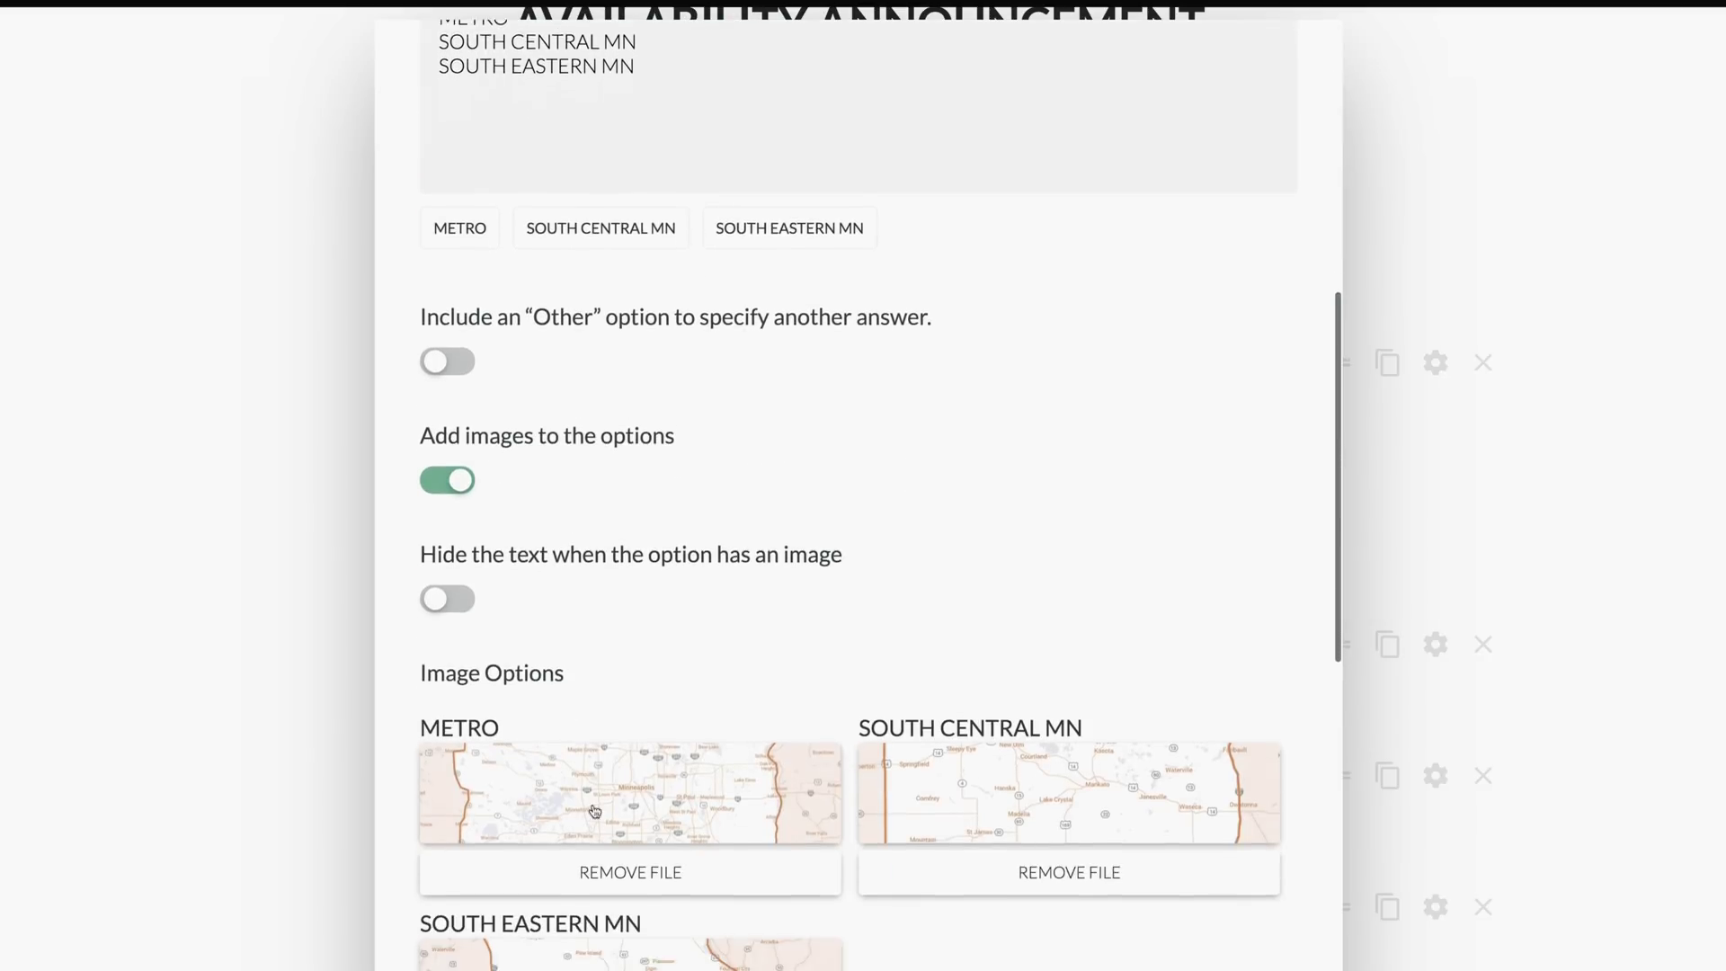
scroll(623, 796, "down", 2)
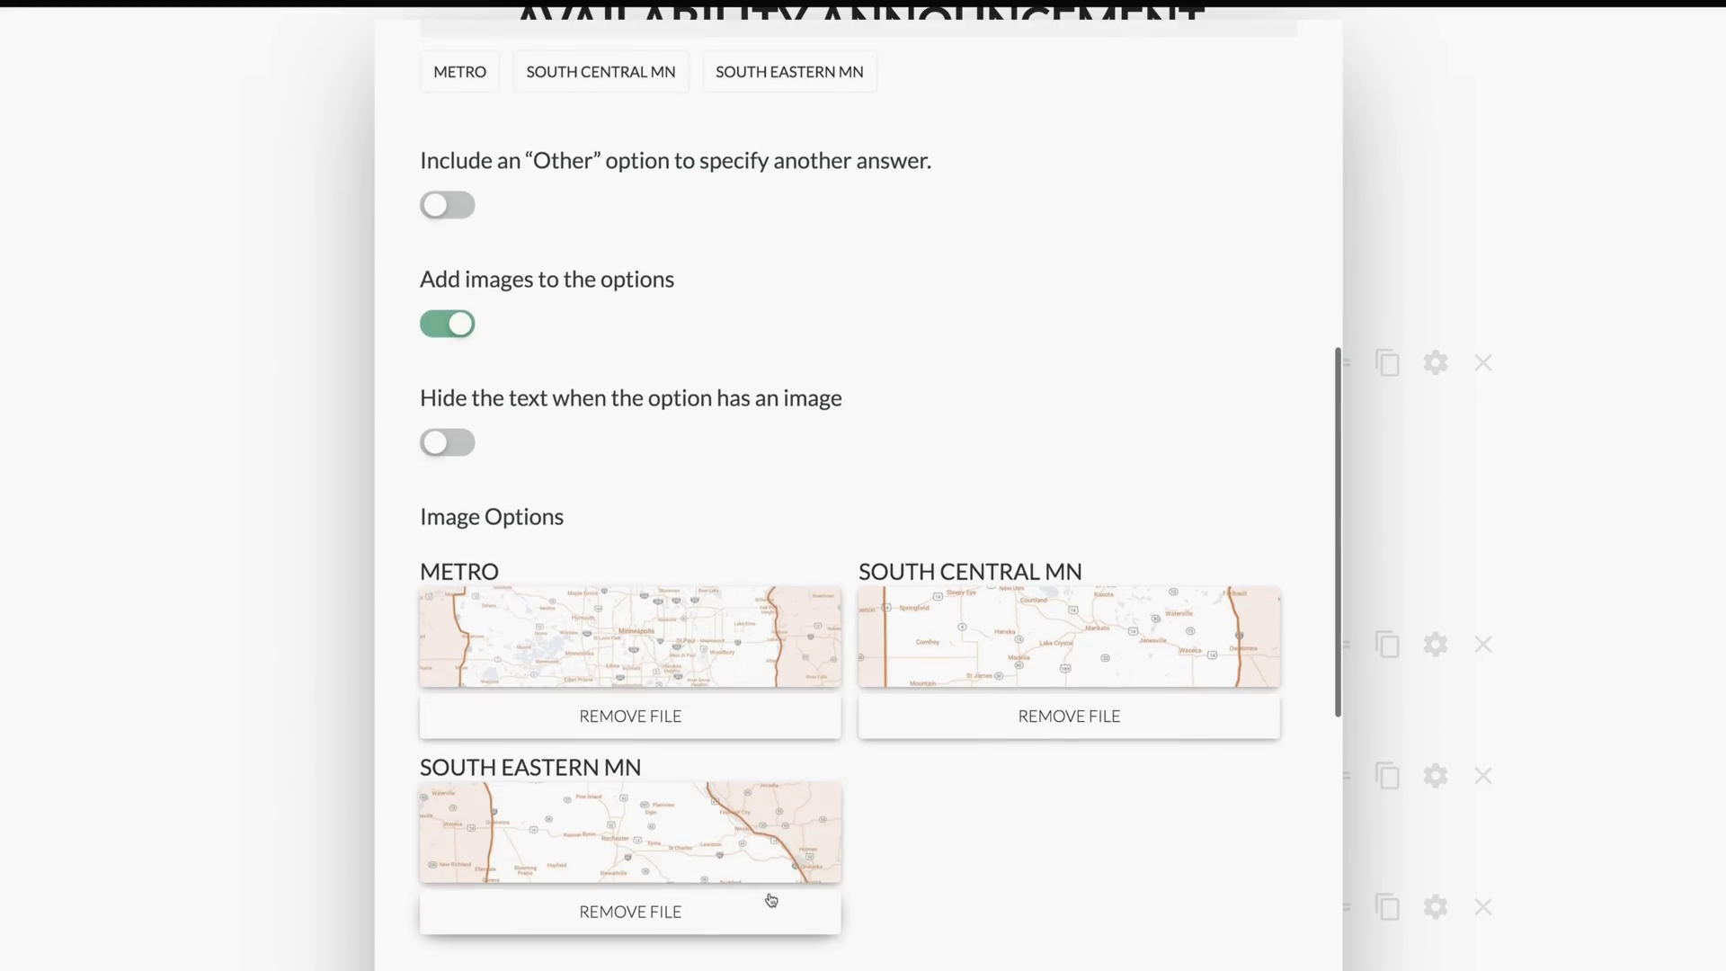
scroll(980, 593, "down", 1)
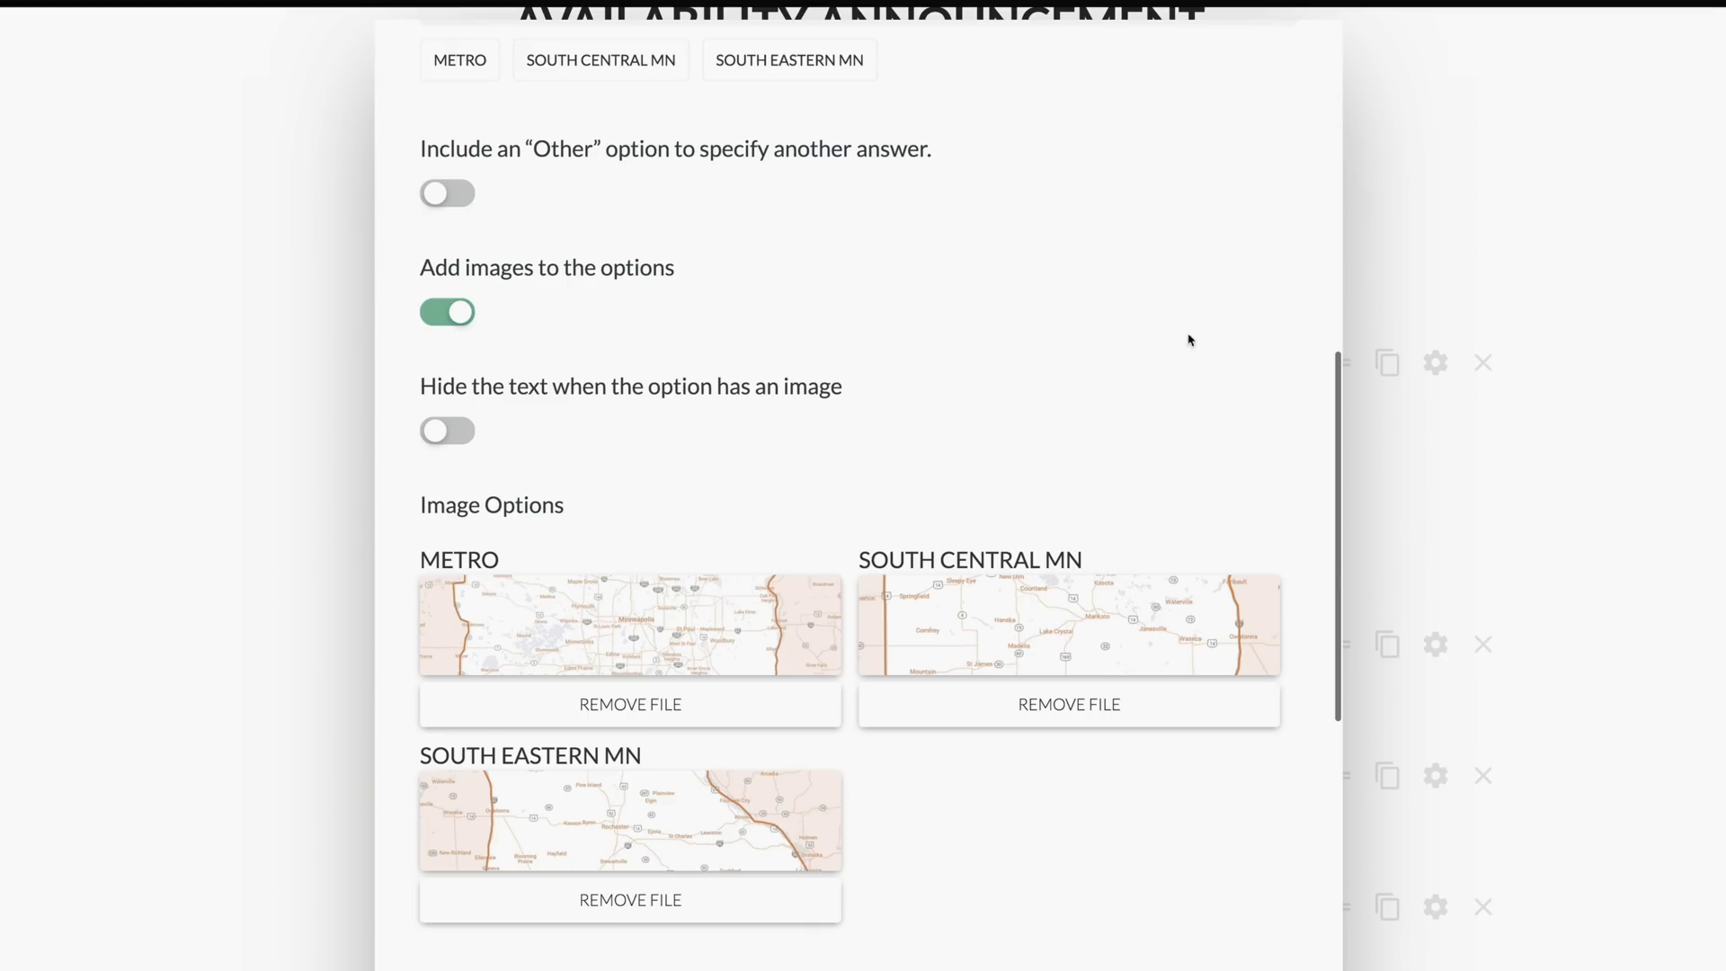
left_click(1590, 437)
Step: Review the form's remaining questions, from the agent, address and square footage questions to the repeated video type questions
scroll(1172, 519, "down", 2)
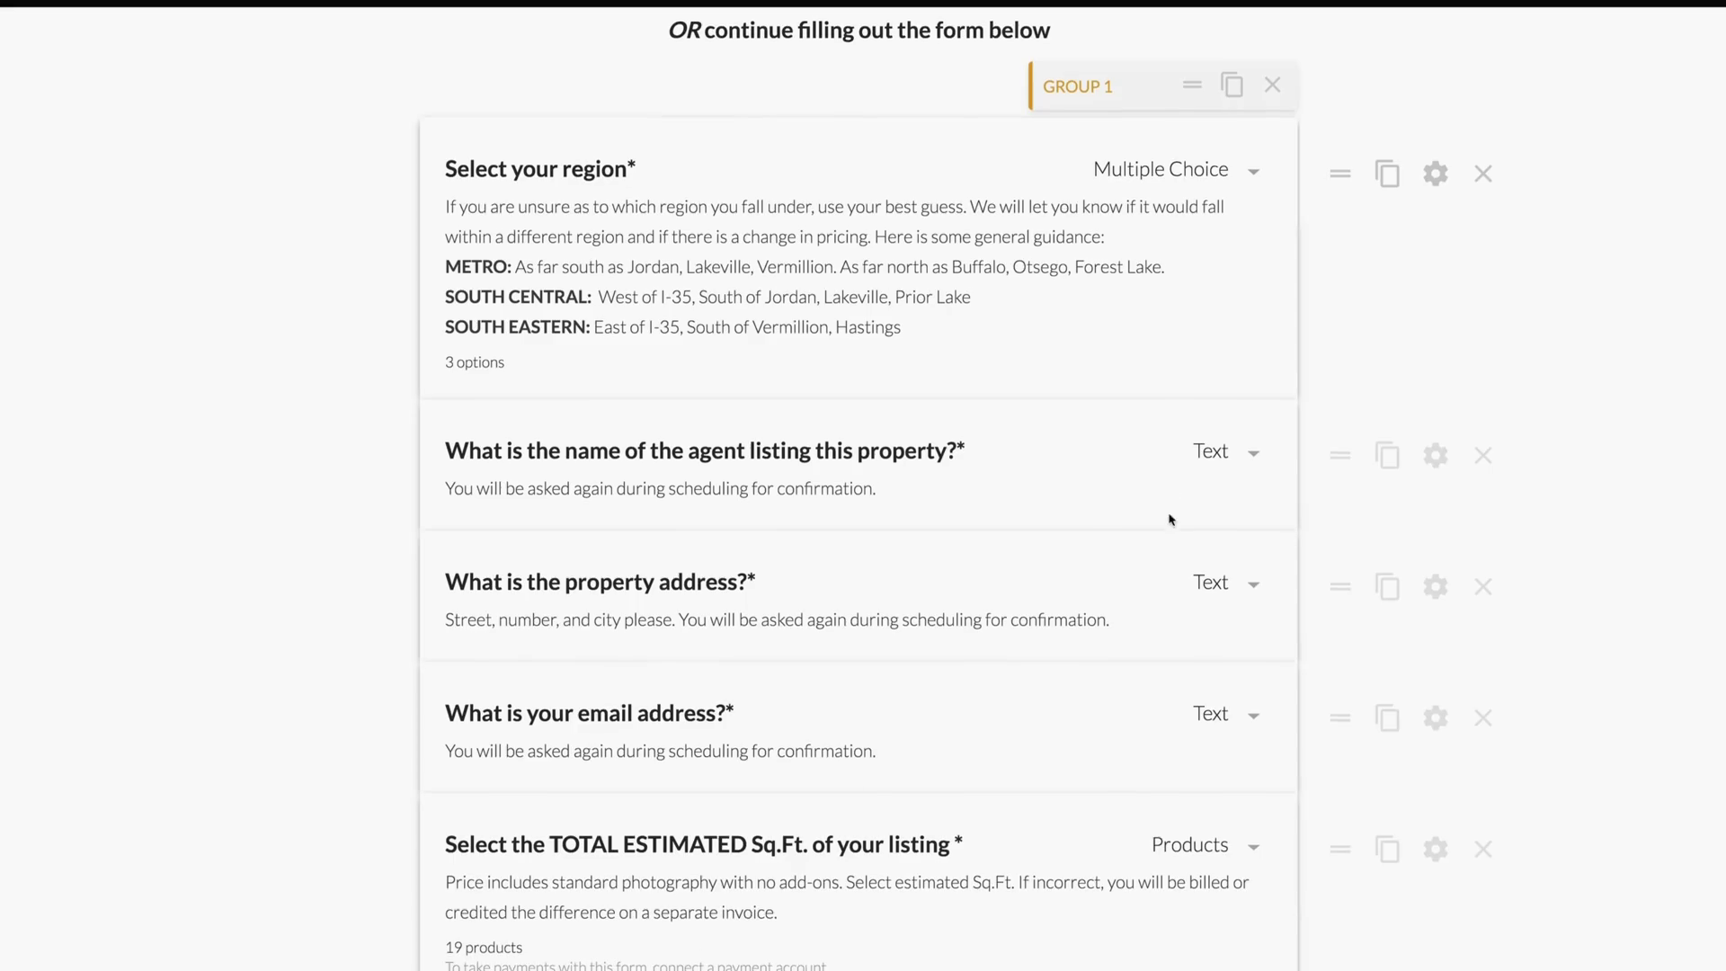
scroll(796, 493, "down", 4)
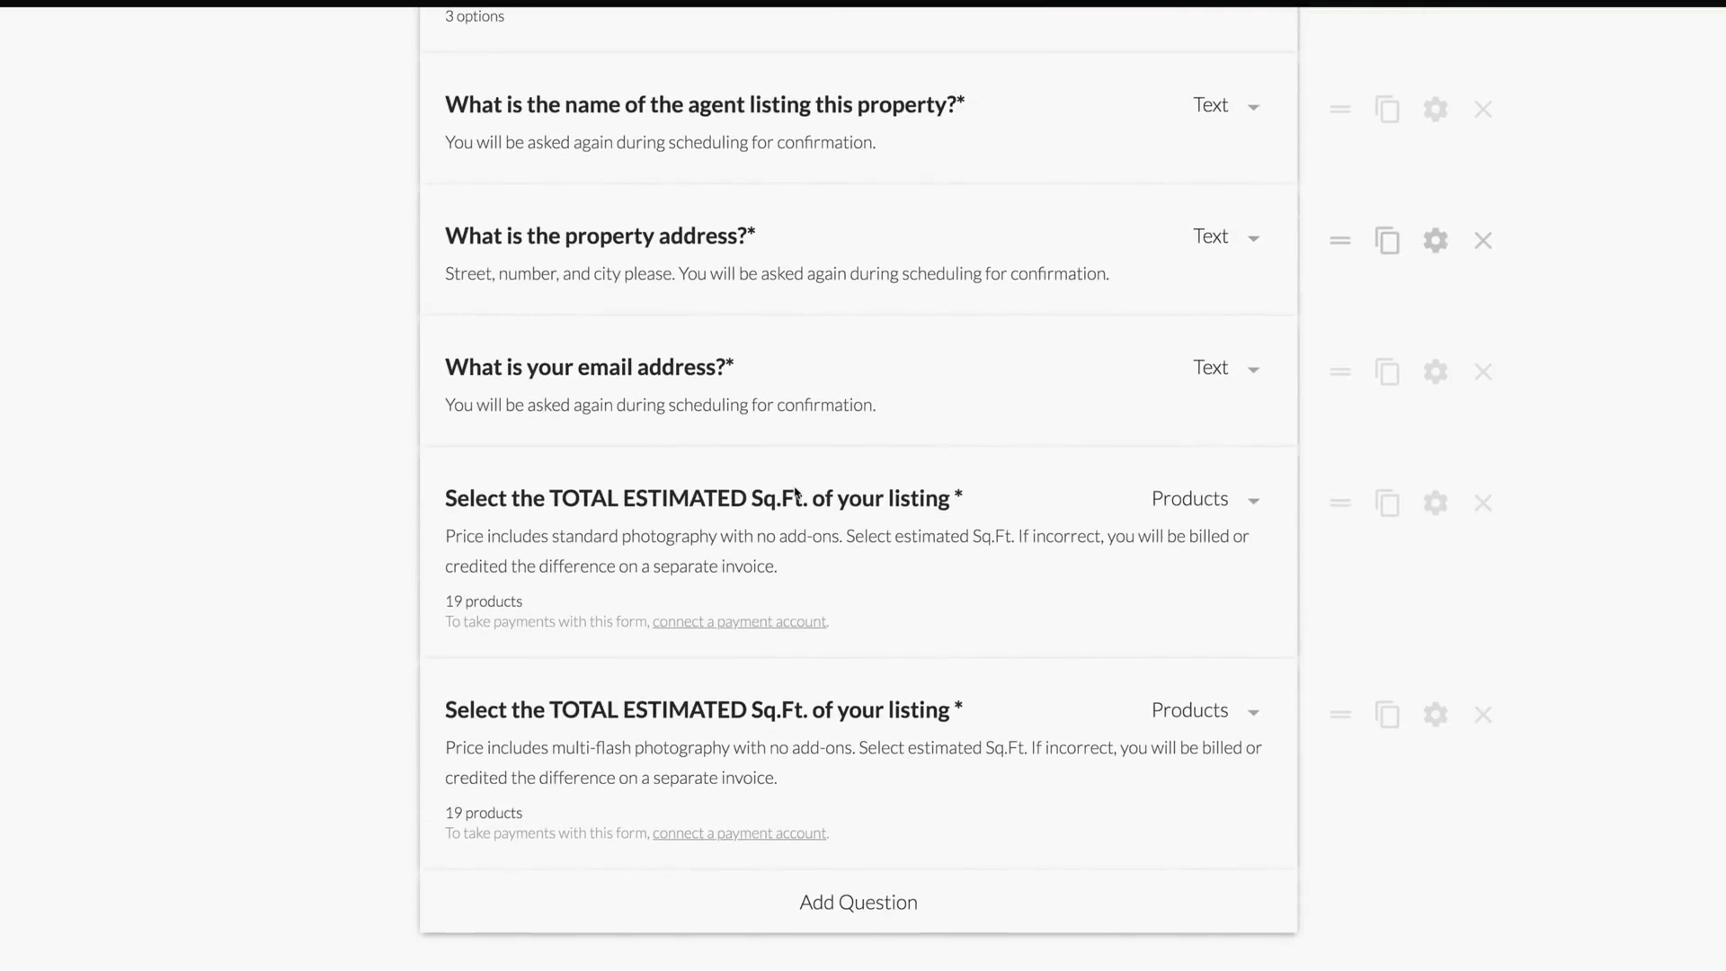
scroll(795, 493, "down", 1)
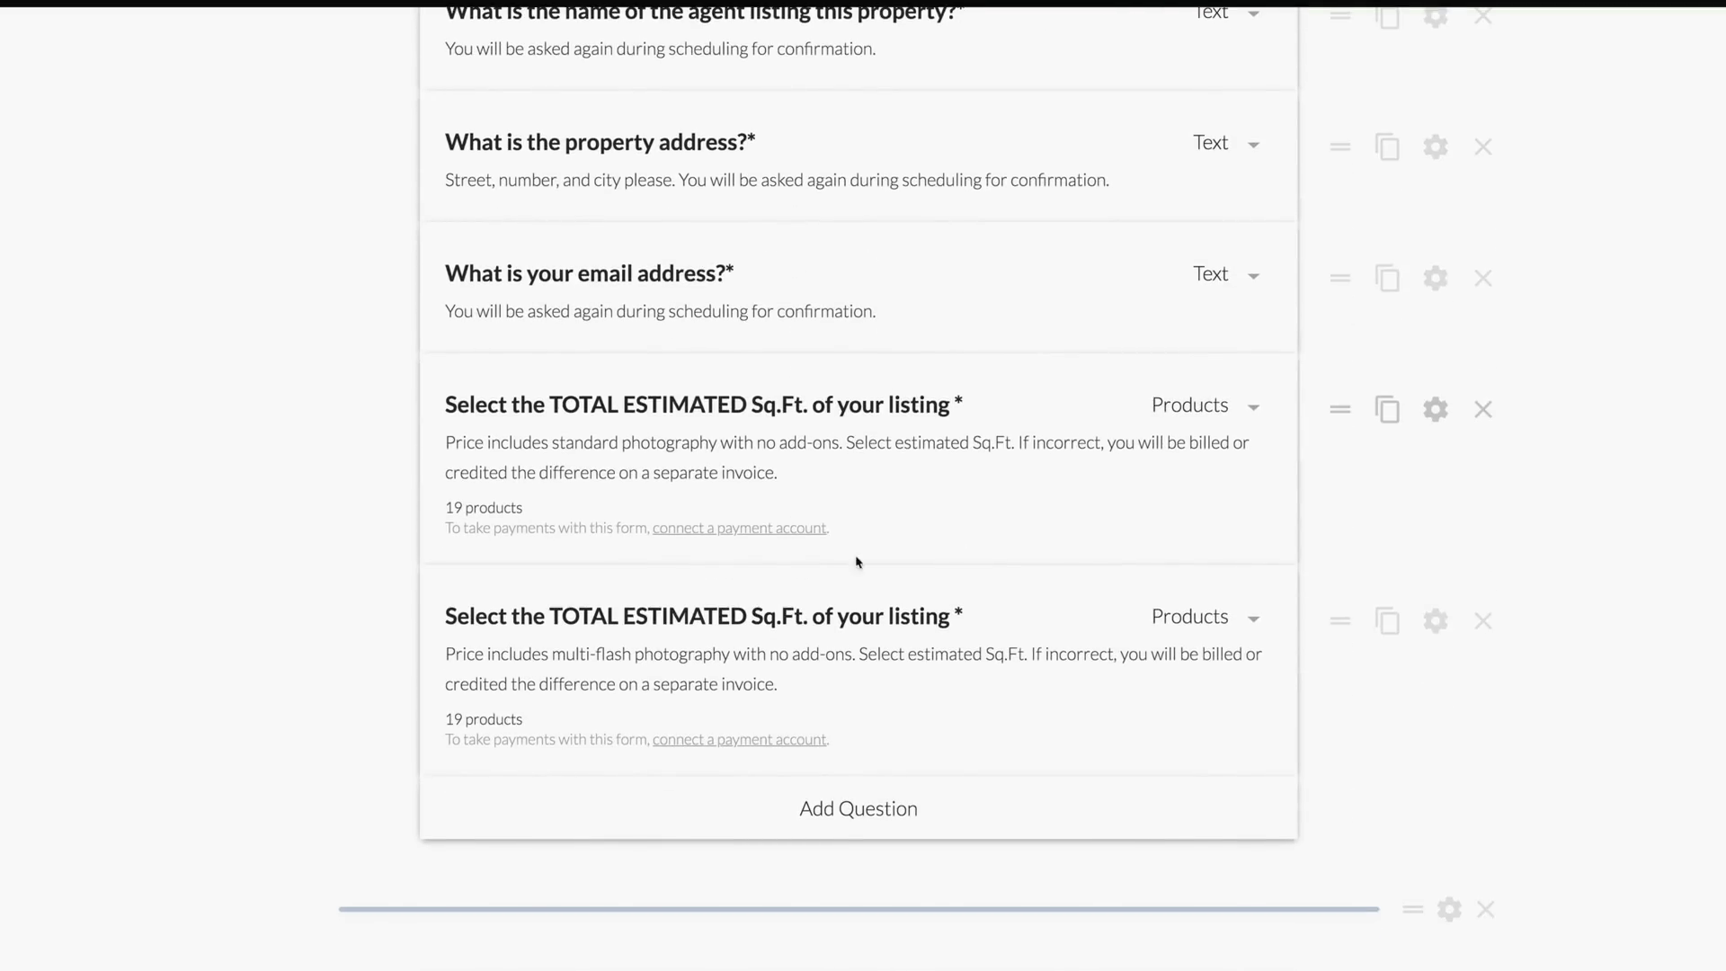
scroll(889, 520, "down", 2)
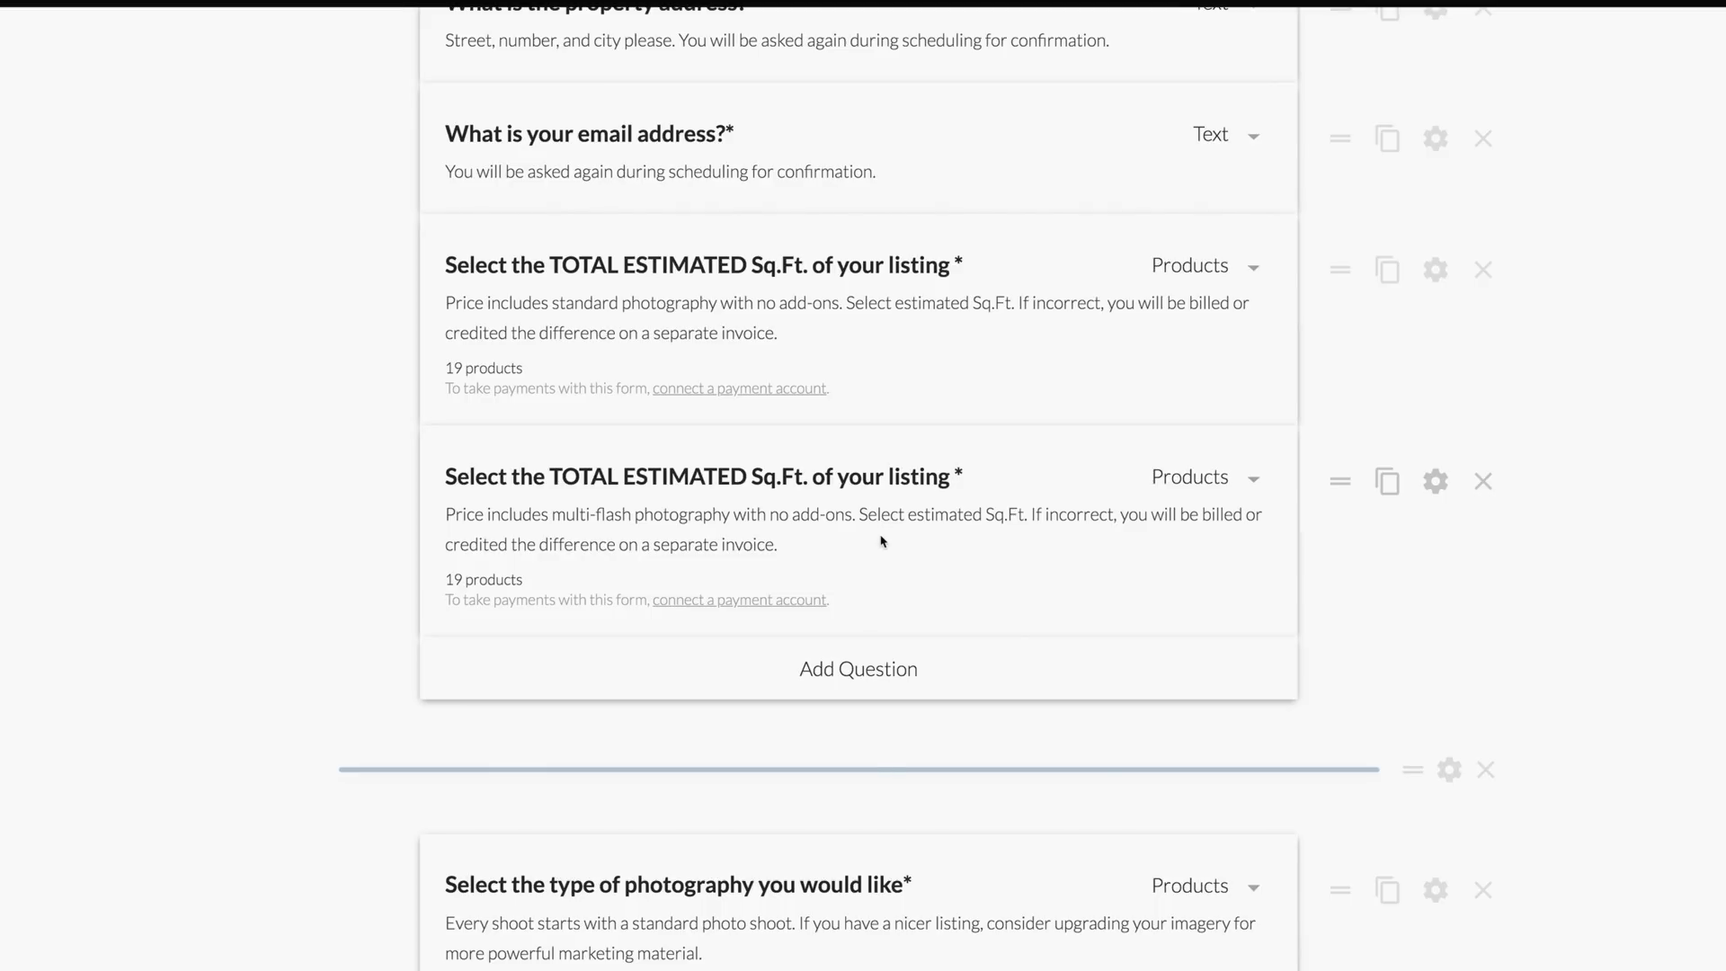
scroll(881, 541, "down", 9)
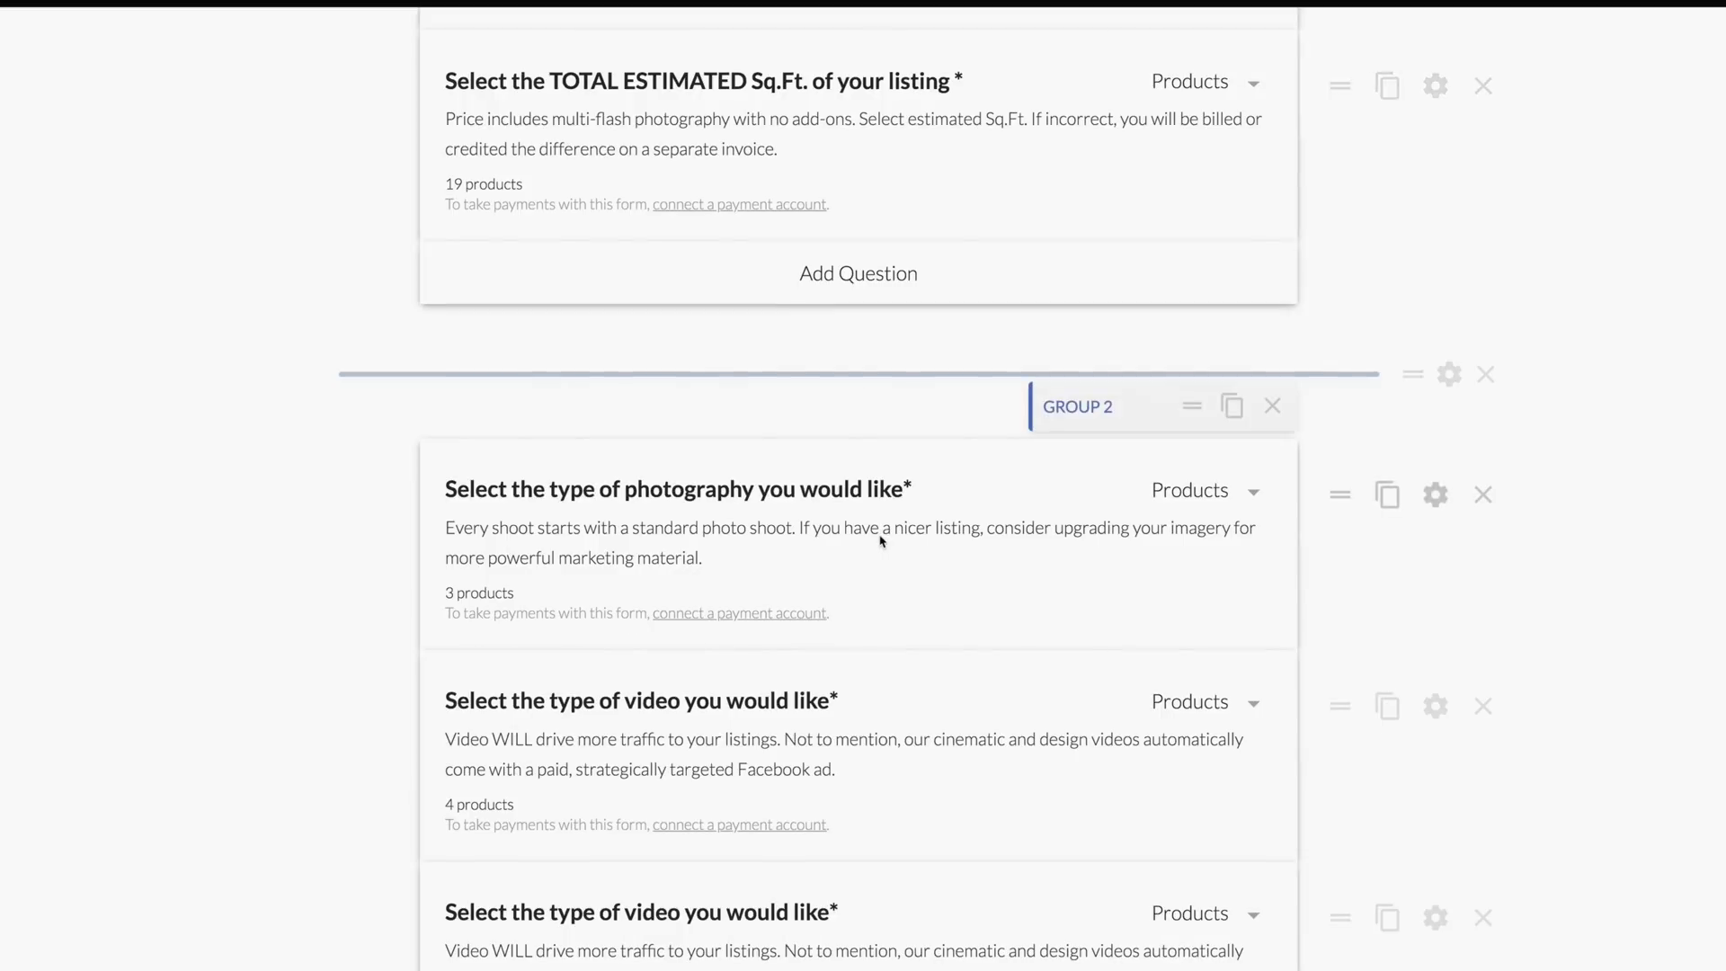
scroll(663, 401, "down", 6)
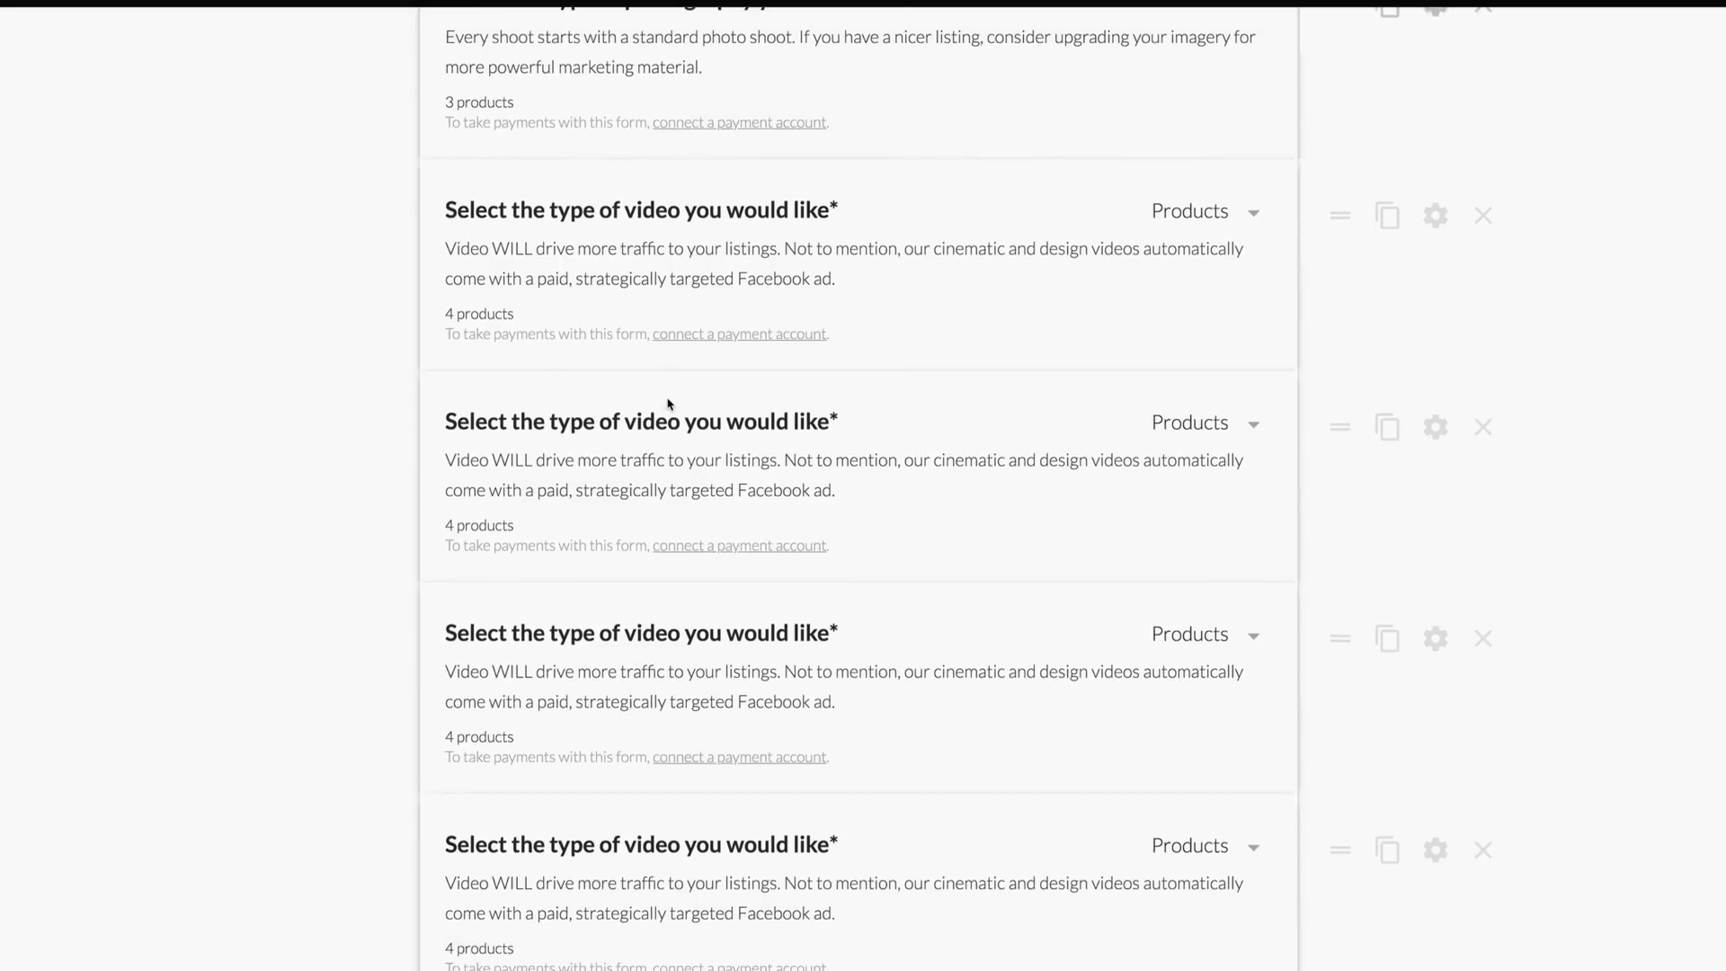
scroll(702, 616, "down", 8)
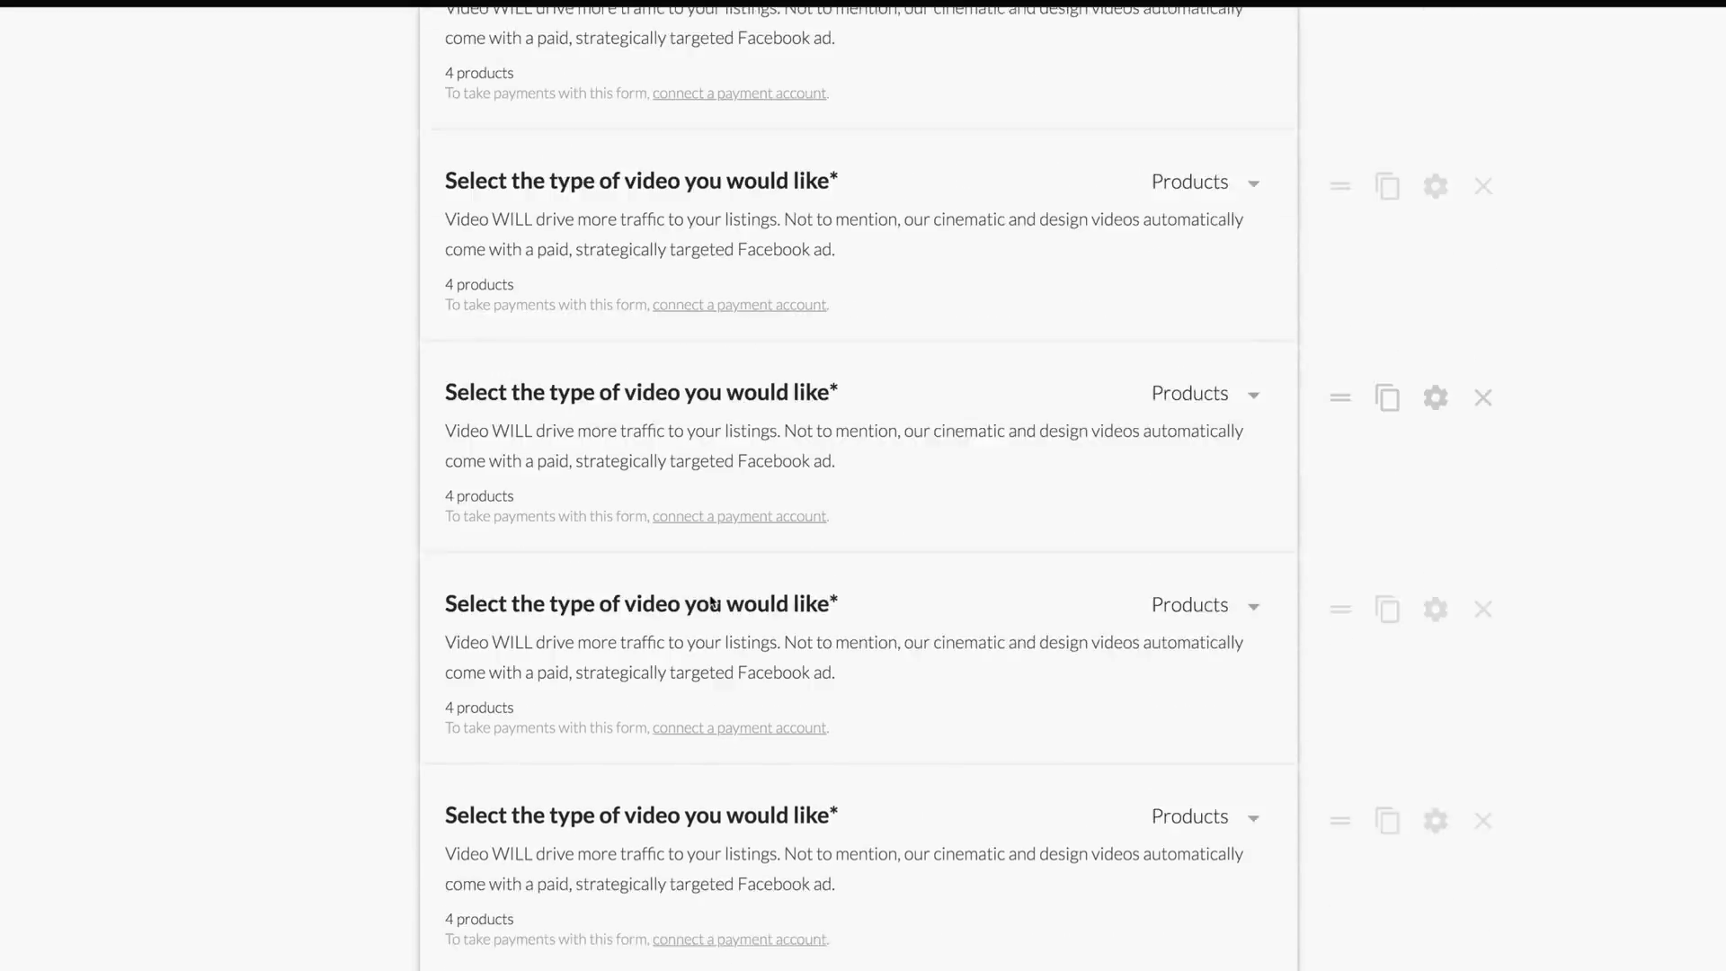
scroll(713, 593, "down", 8)
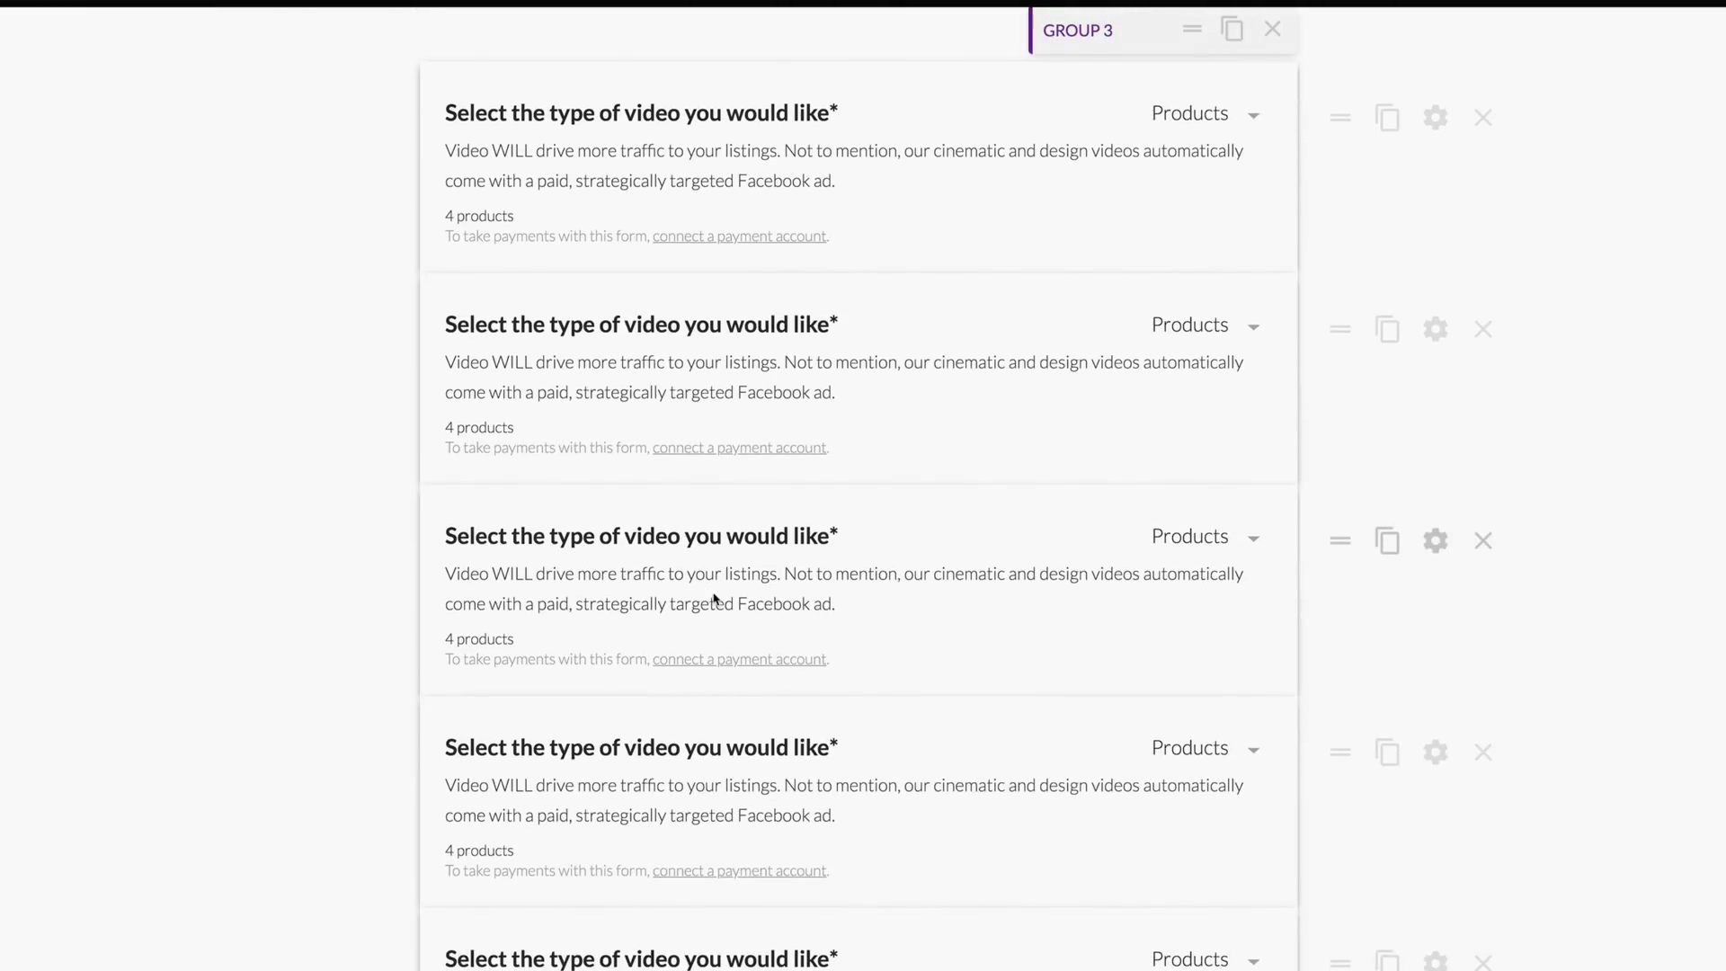
scroll(714, 595, "down", 8)
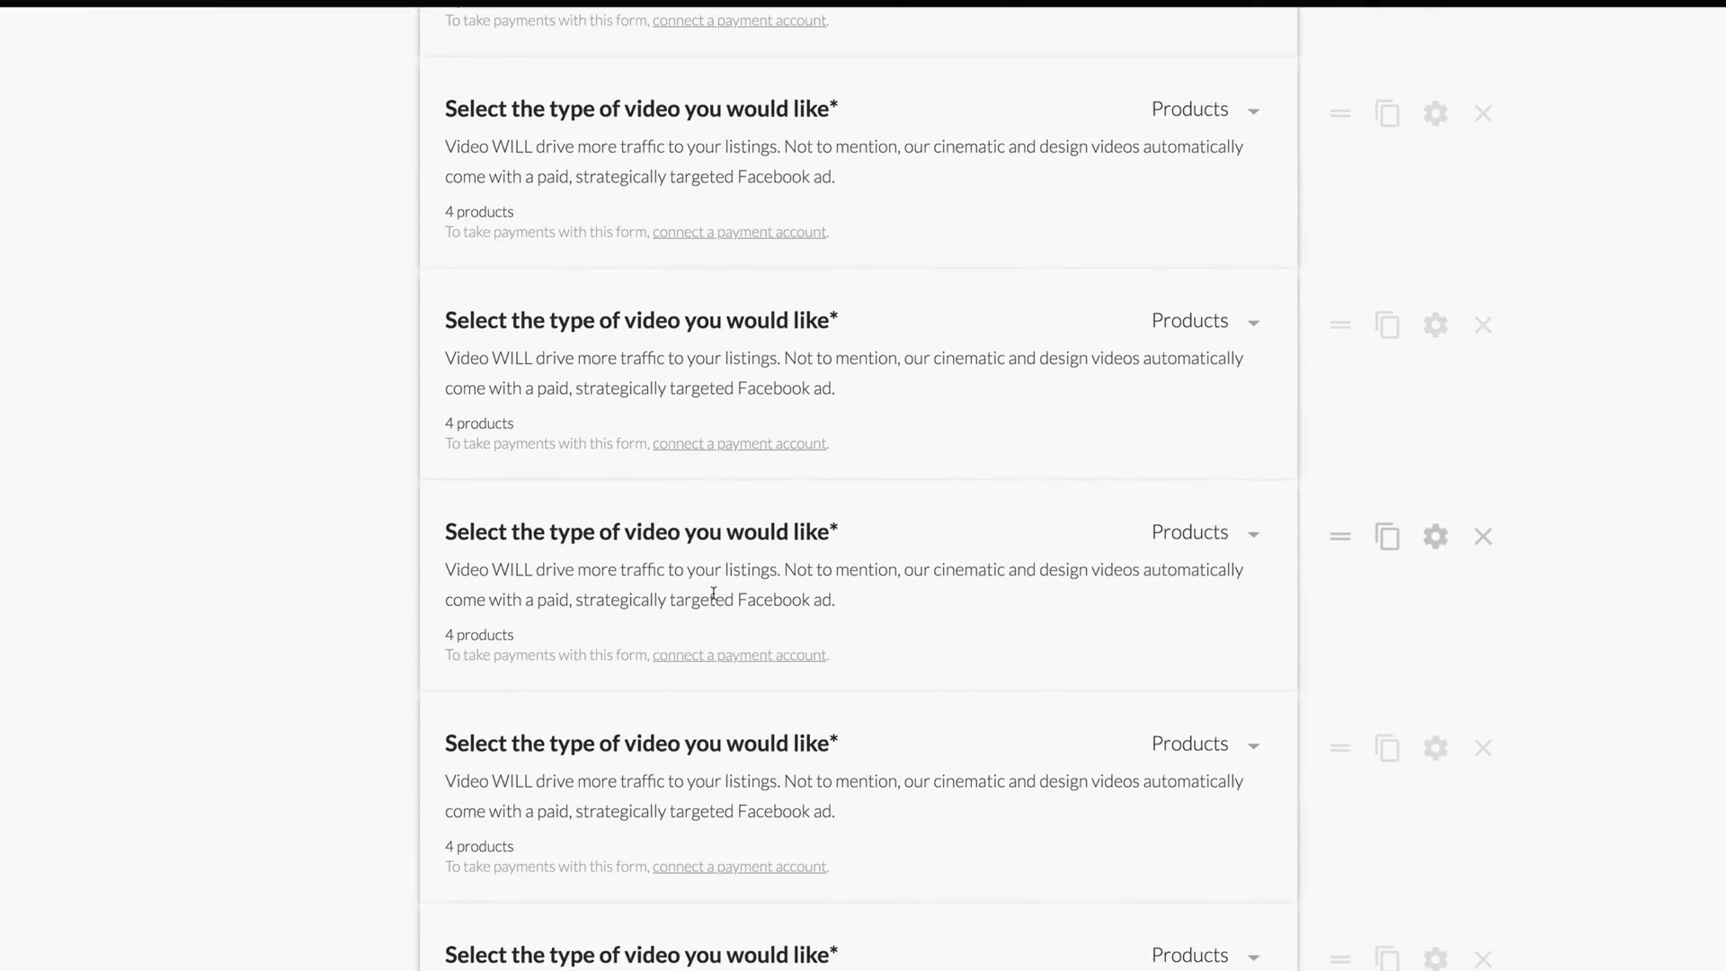
Step: Compare the product names, prices and SKUs configured in three of the repeated "Select the type of video you would like" questions
left_click(1436, 536)
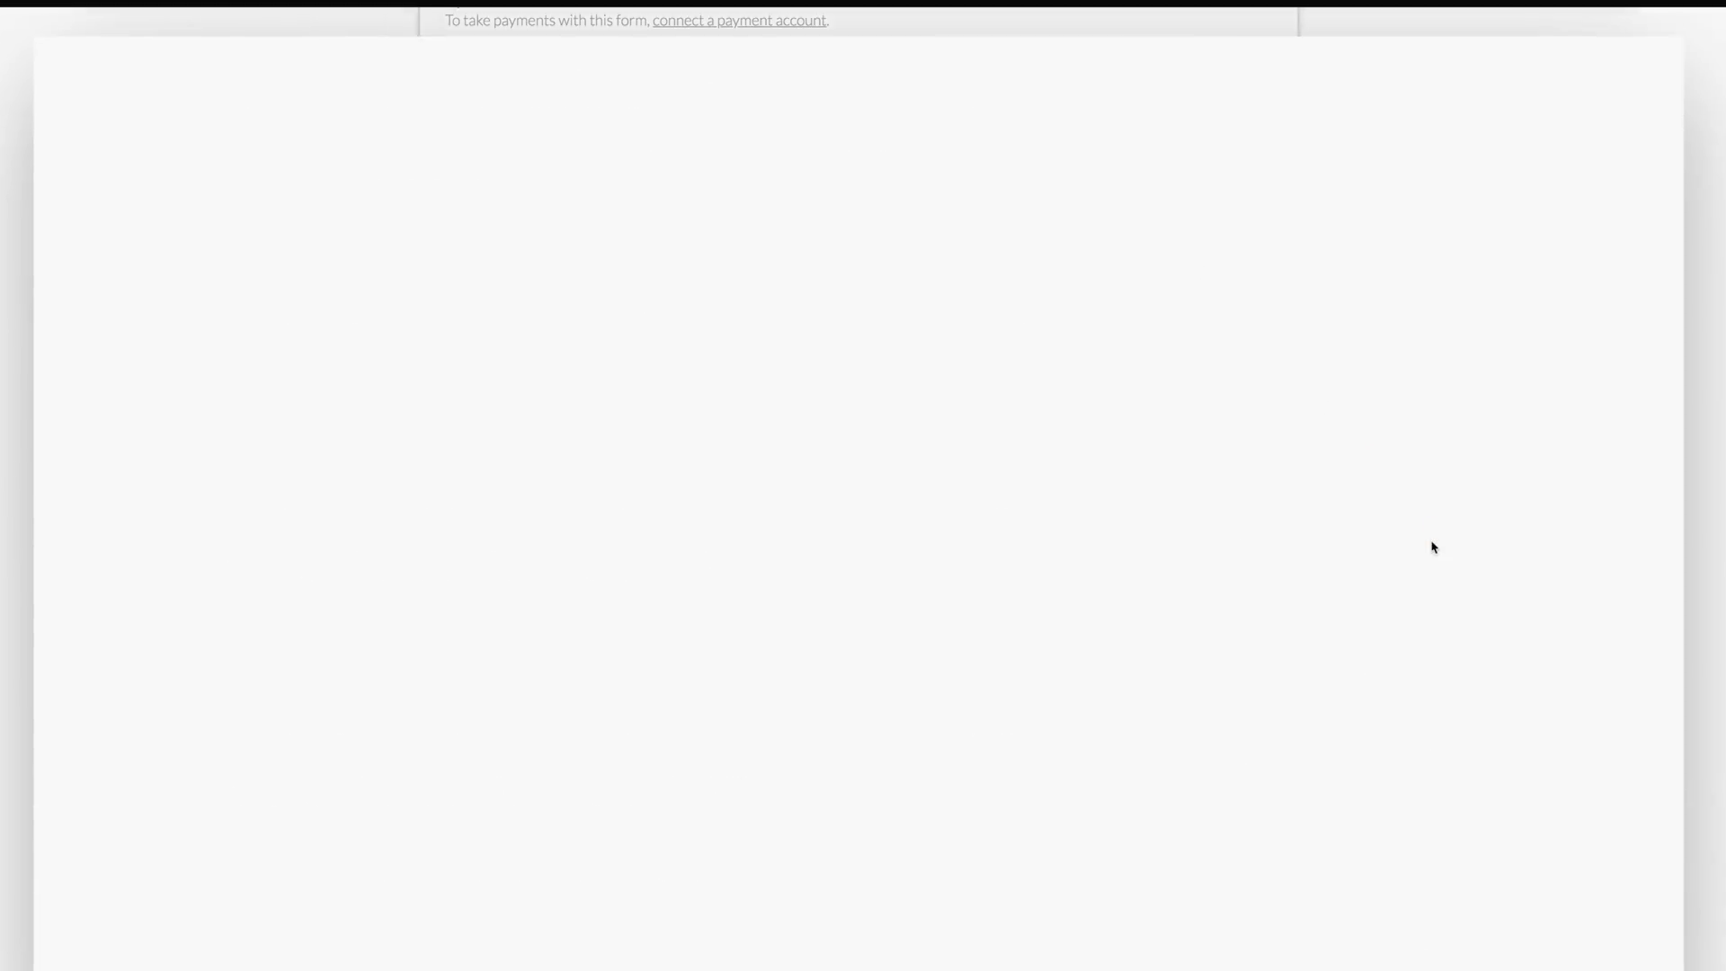
scroll(1140, 531, "down", 6)
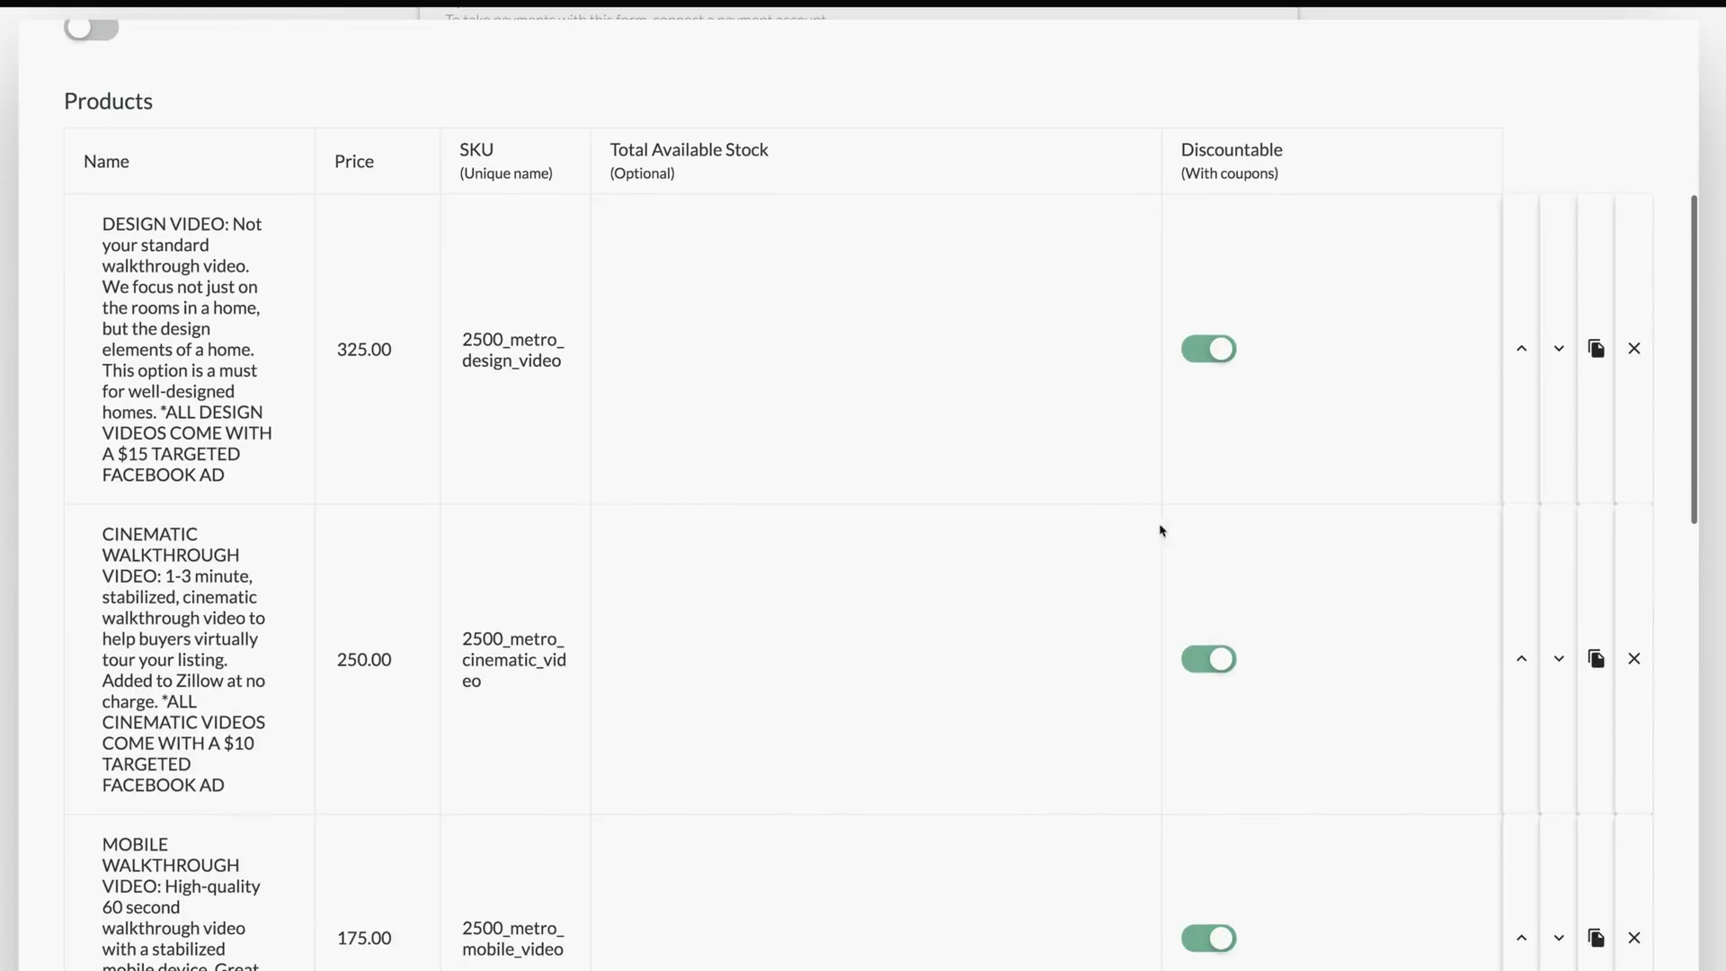
key("Escape")
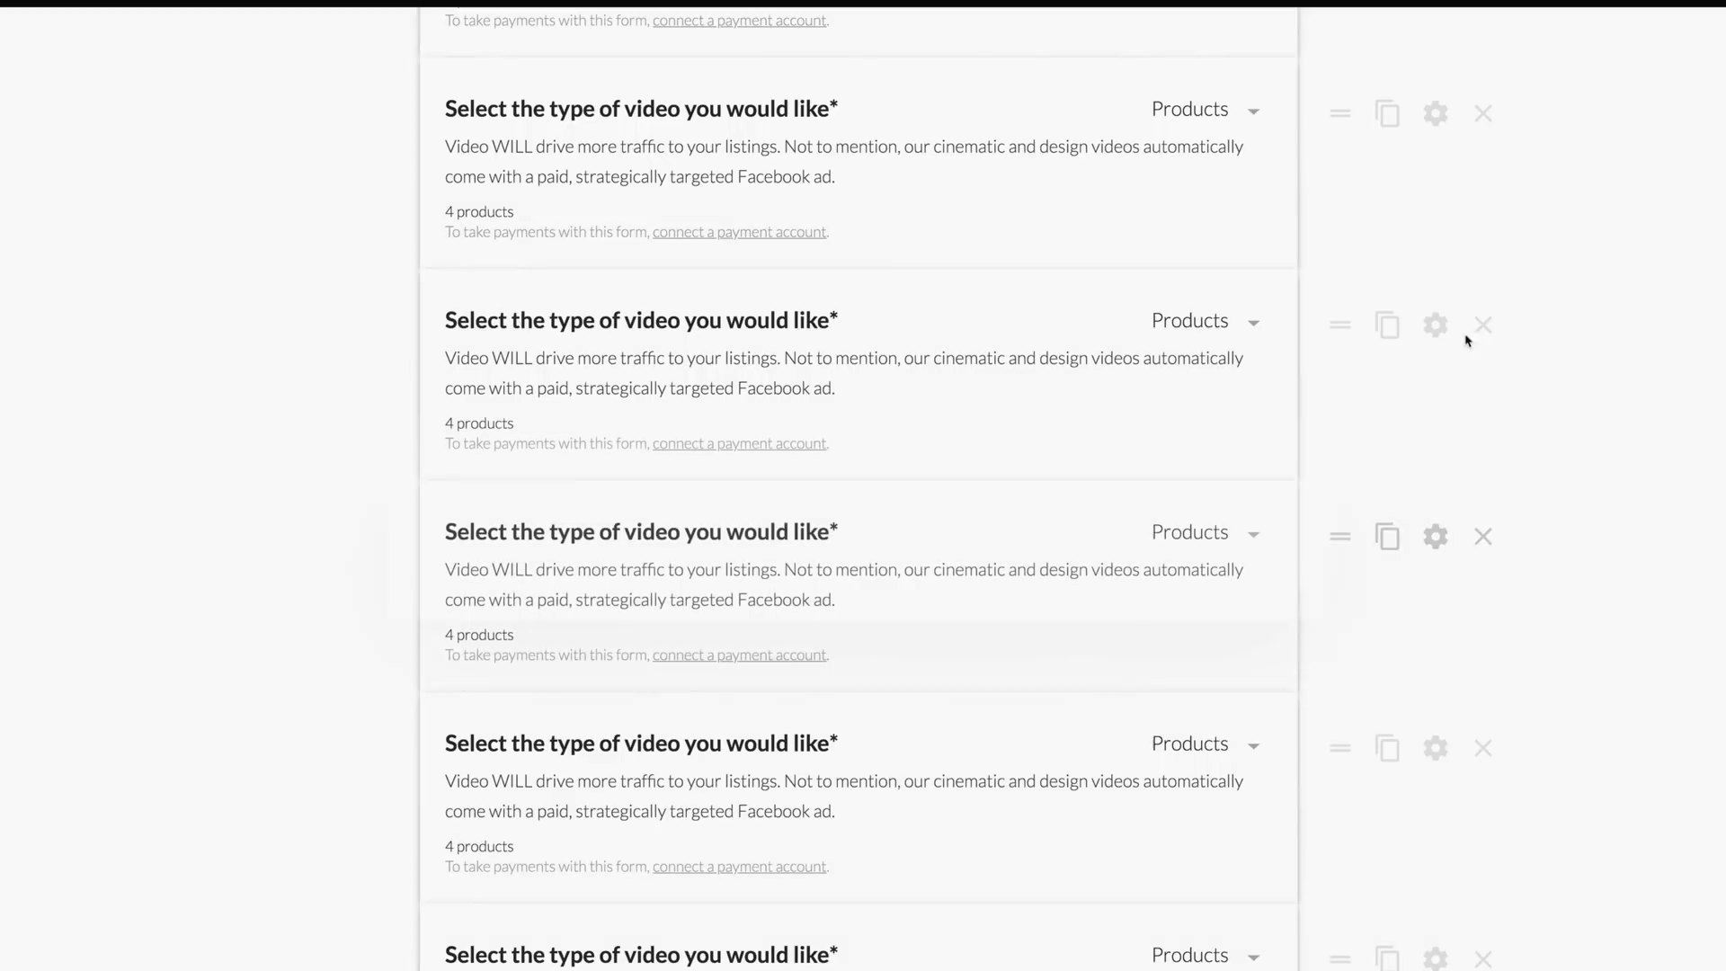
left_click(1436, 113)
scroll(1563, 562, "down", 5)
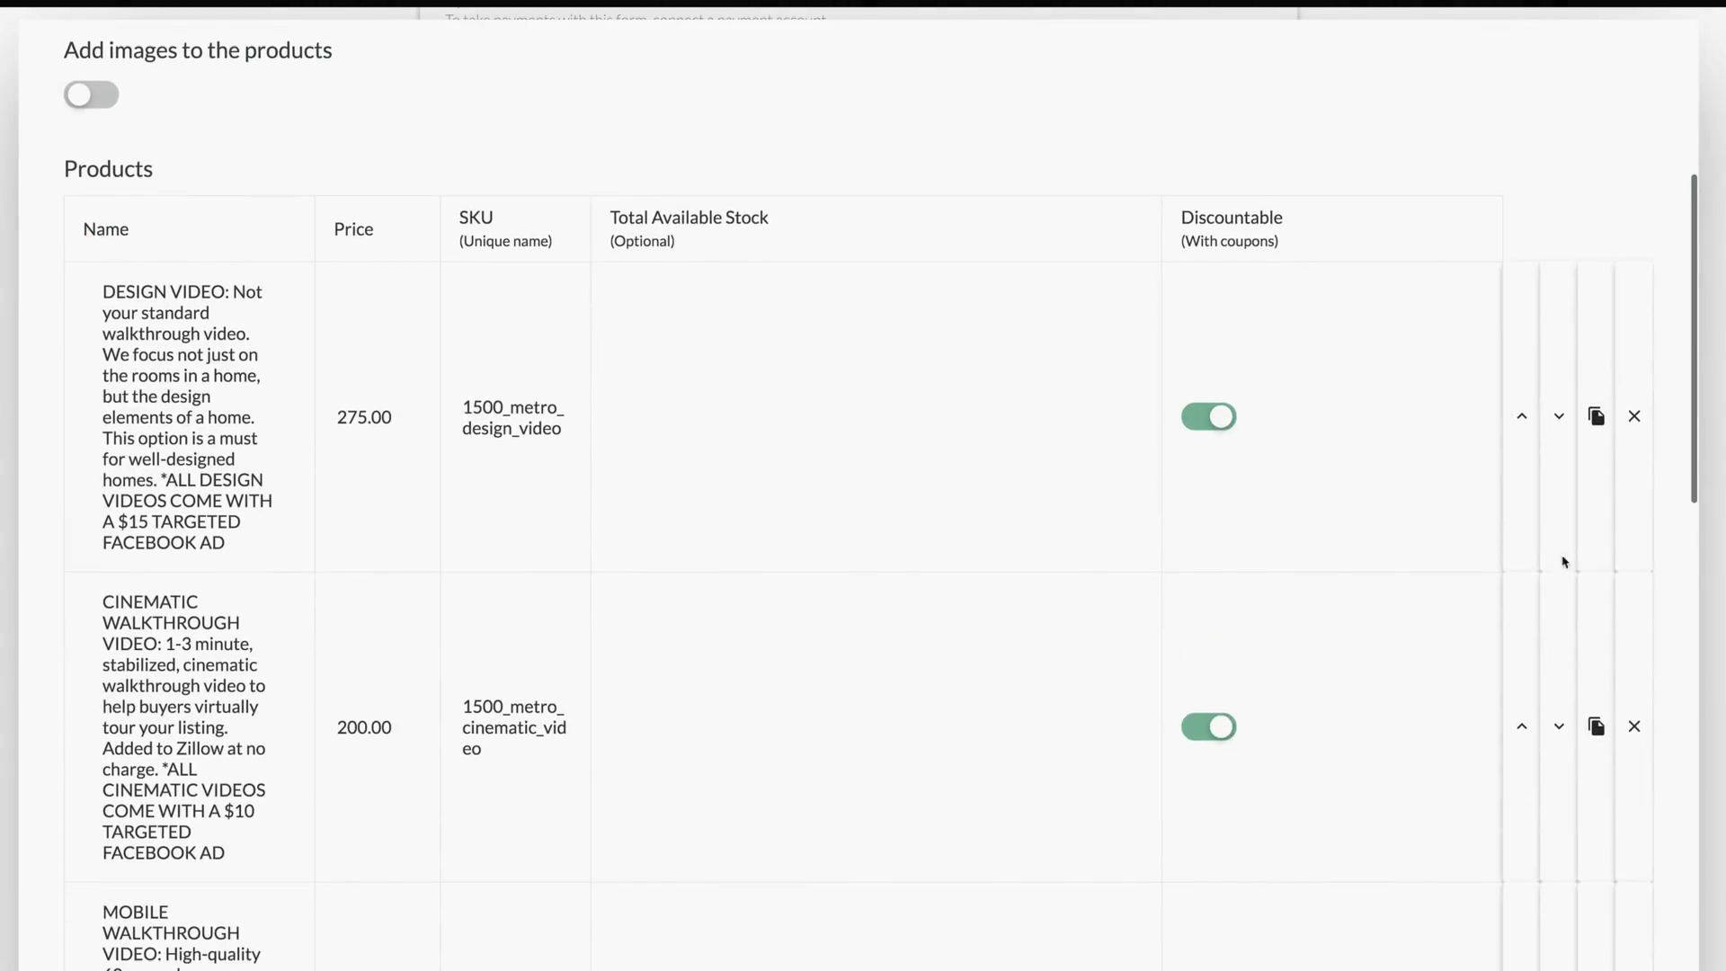
key("Escape")
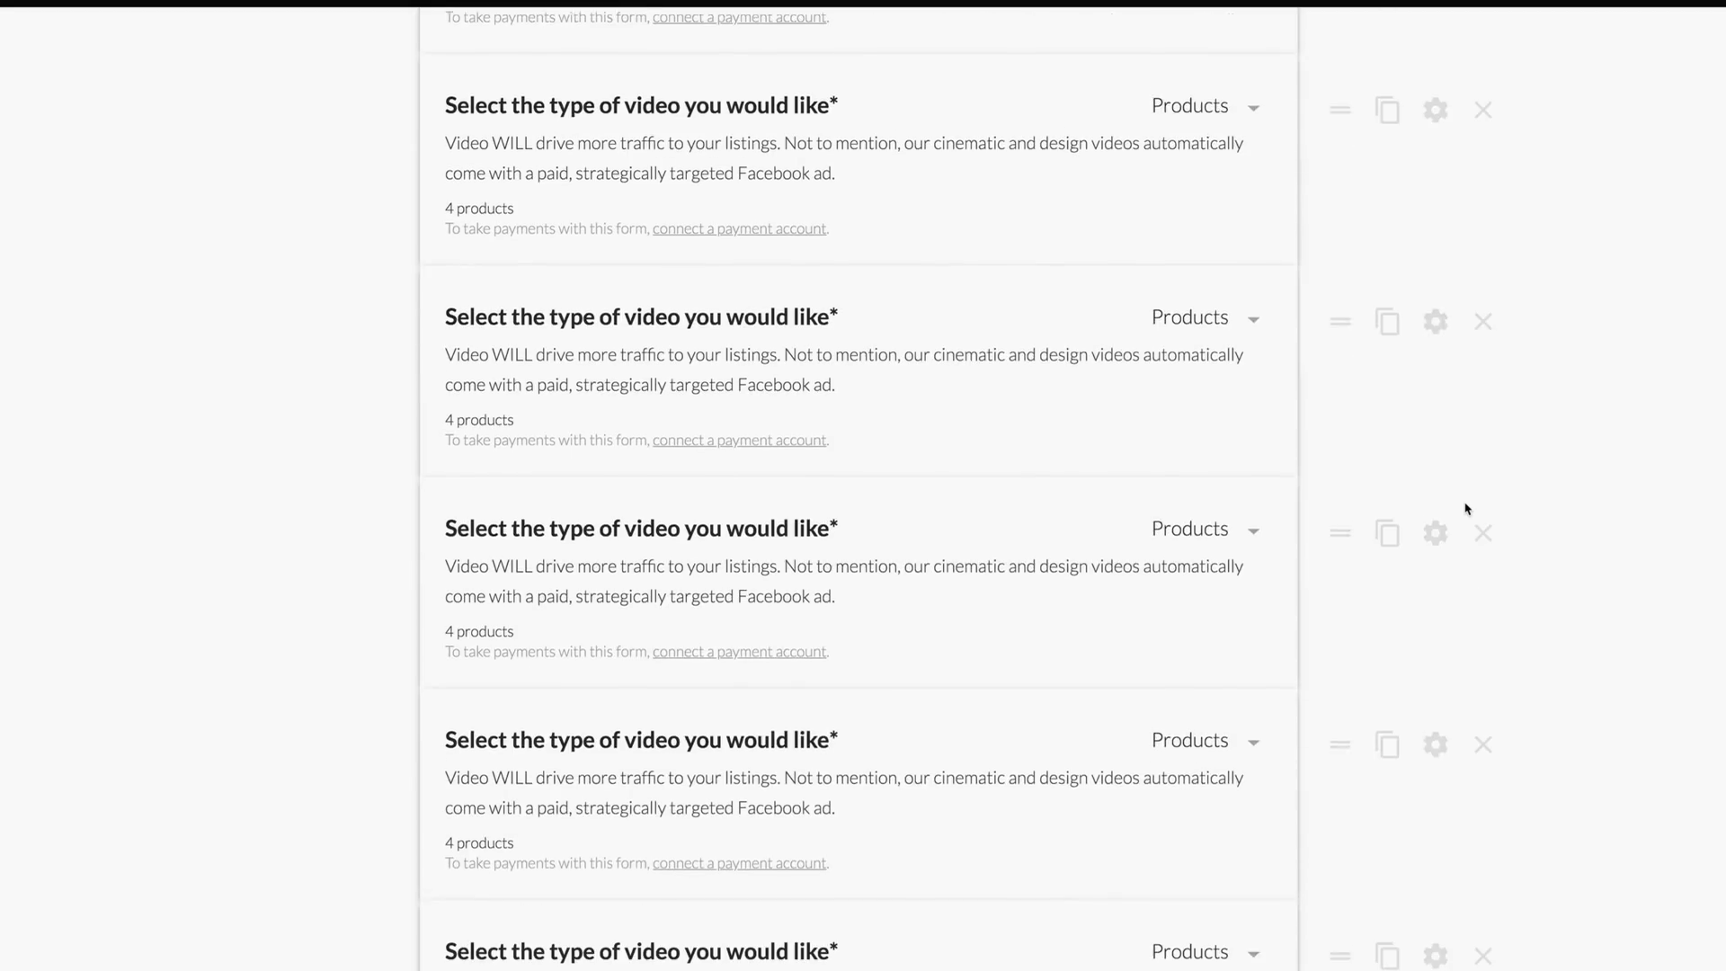
left_click(1436, 737)
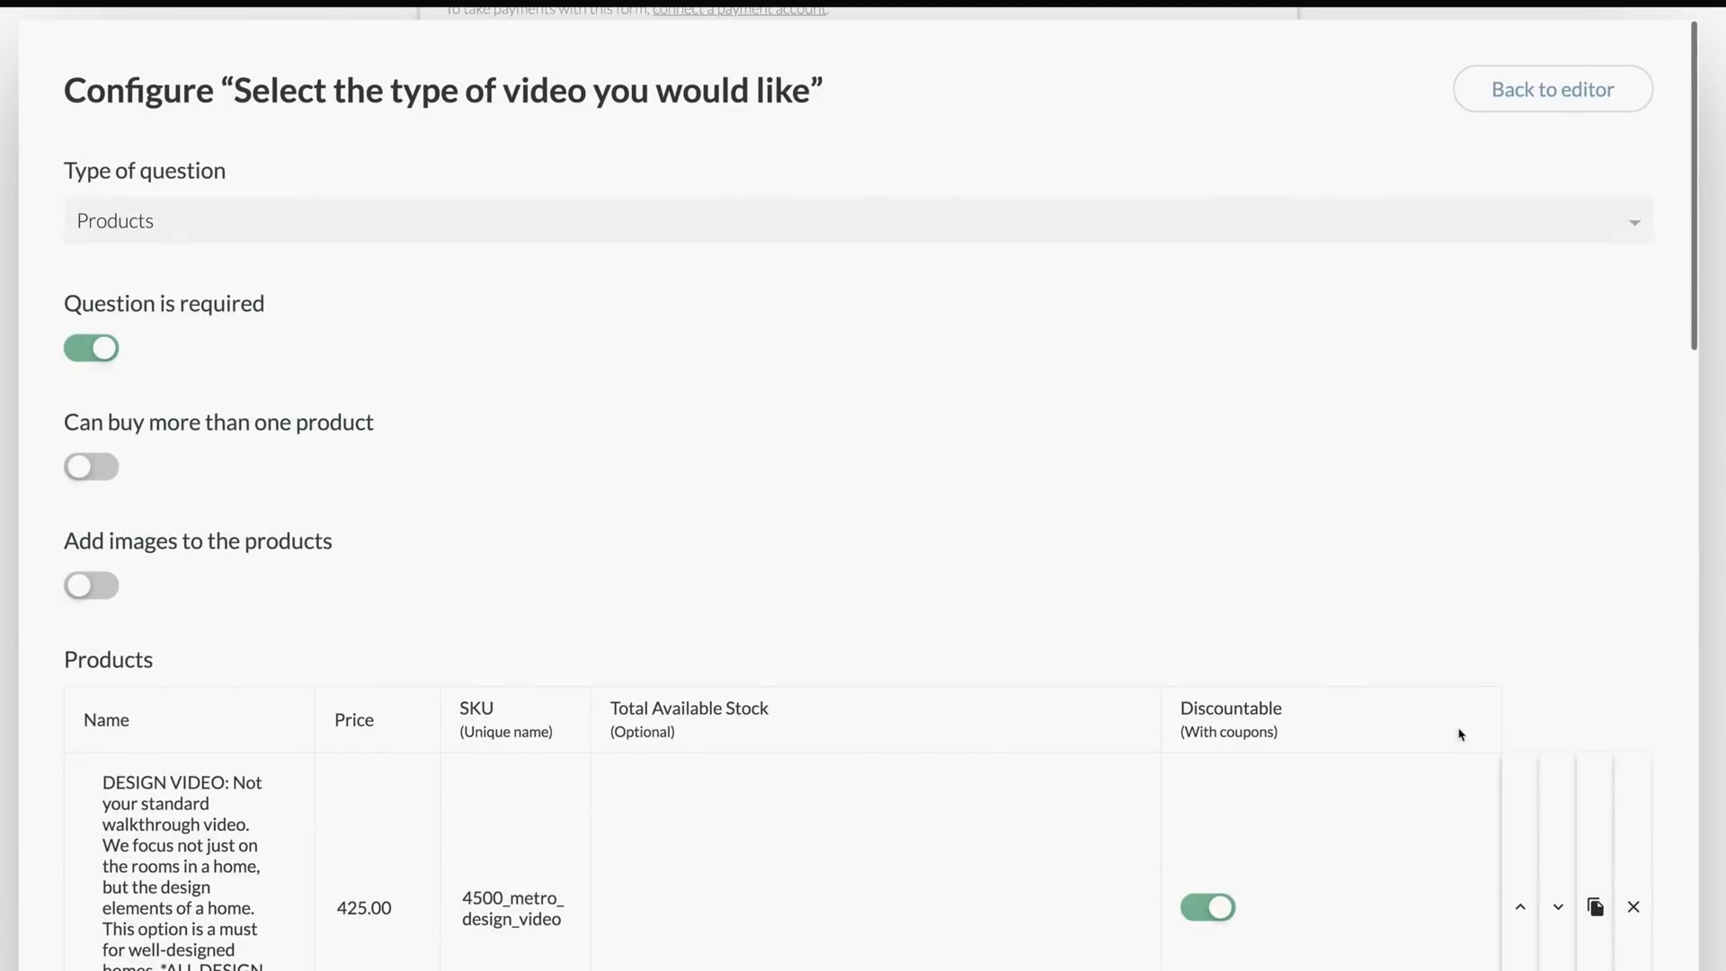
key("Escape")
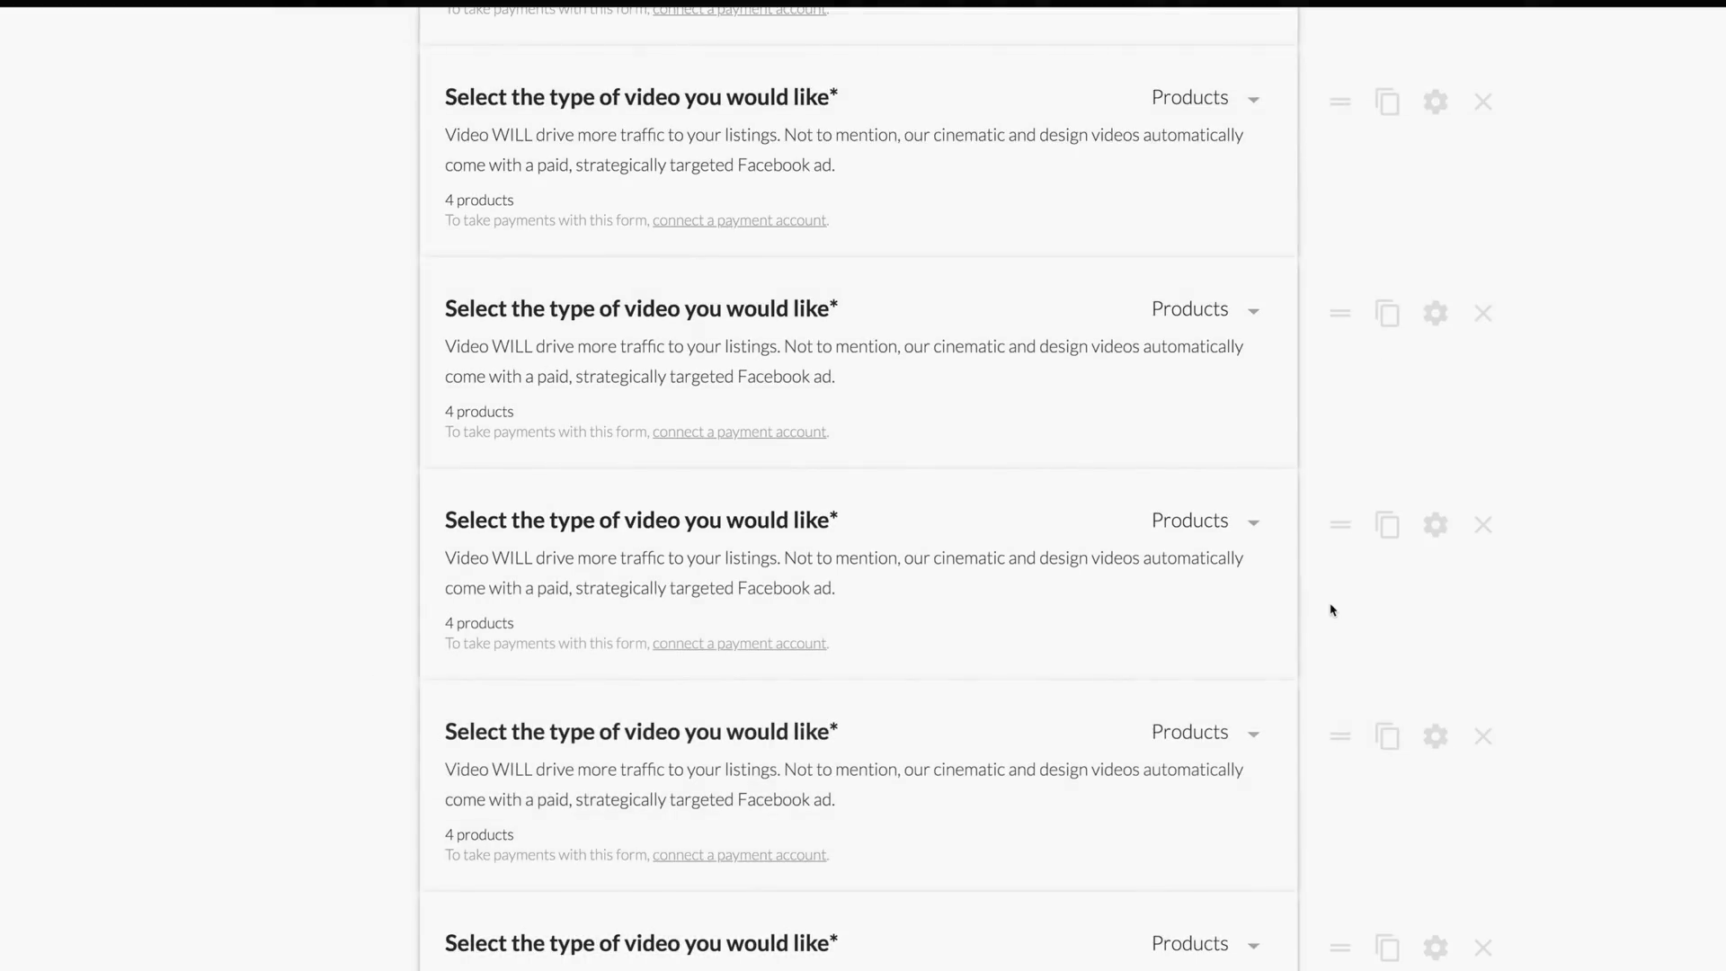
Step: Examine the 4500 Sq. Ft. metro video question's product prices and its visibility conditions for region and estimated square footage
scroll(1333, 611, "down", 2)
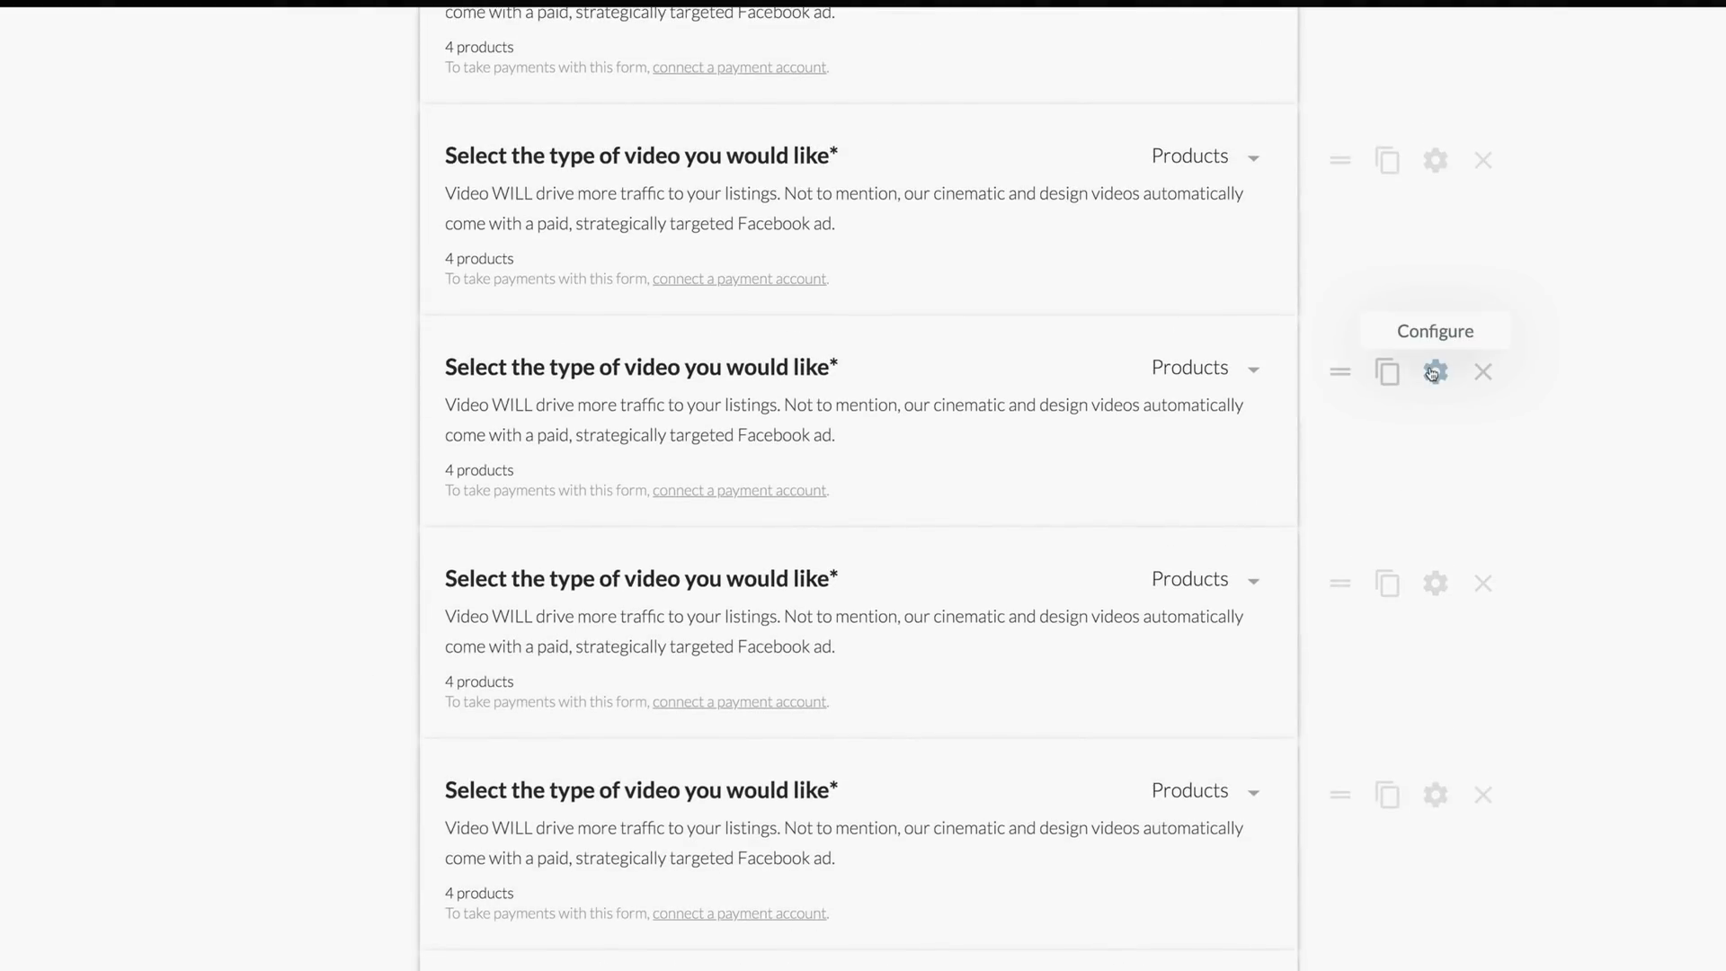
left_click(1434, 372)
scroll(590, 717, "down", 1)
scroll(591, 719, "up", 1)
scroll(592, 719, "down", 4)
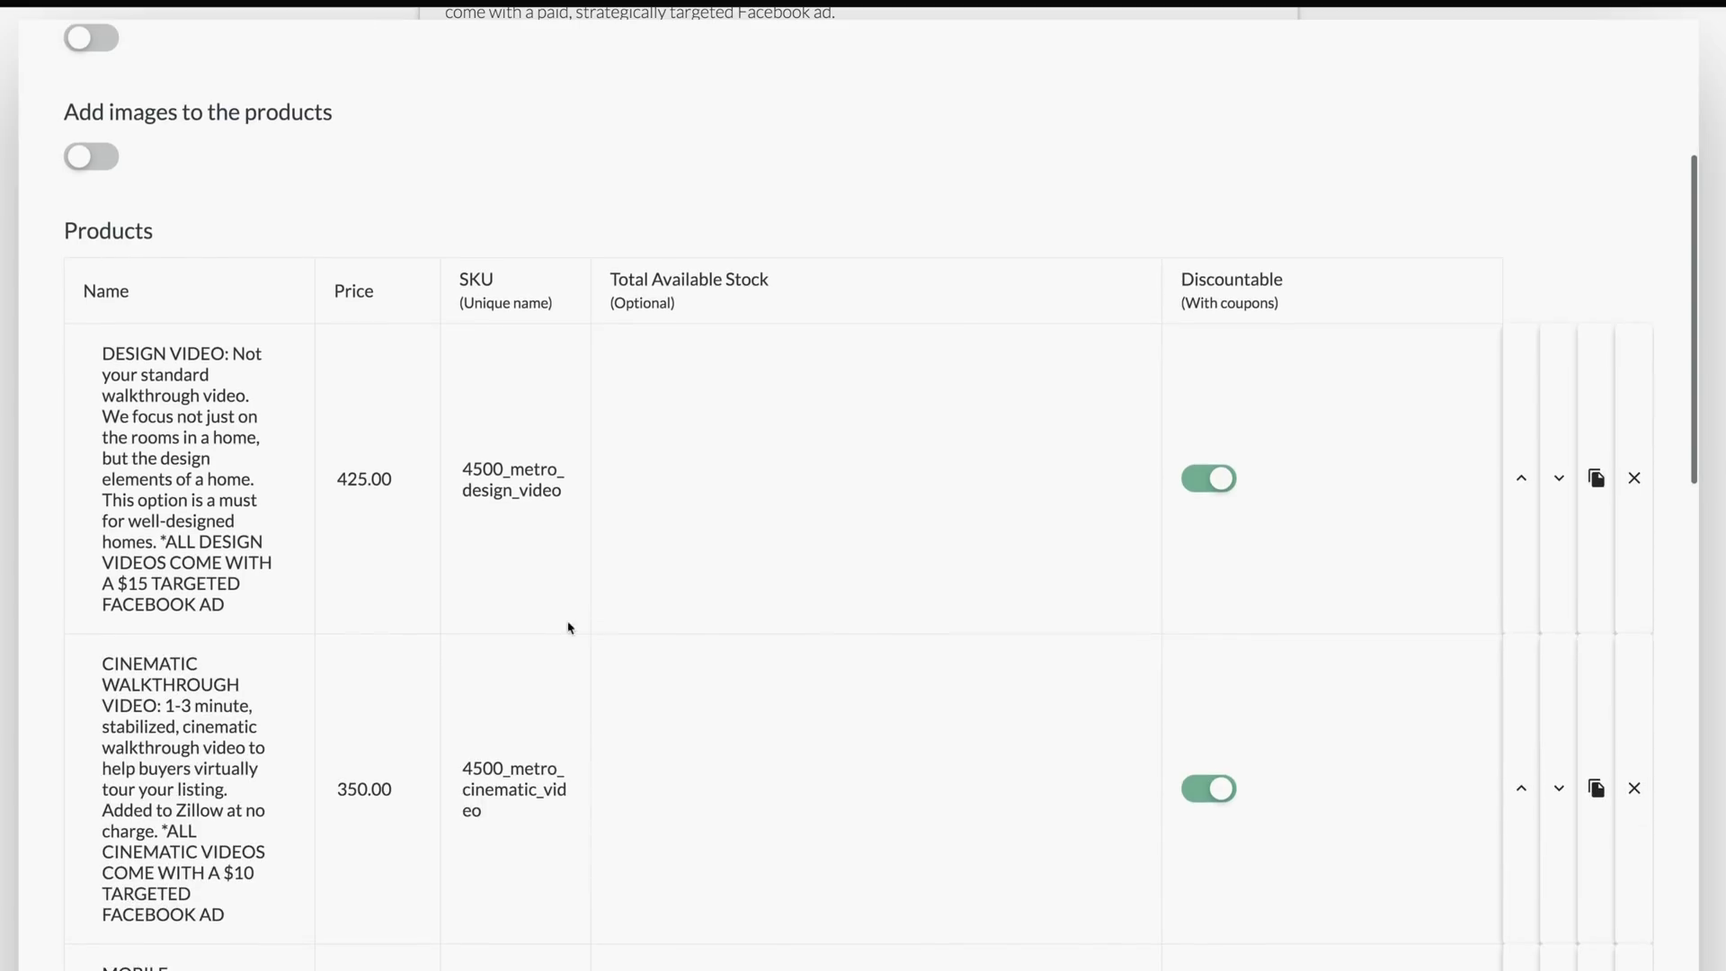
scroll(599, 596, "down", 2)
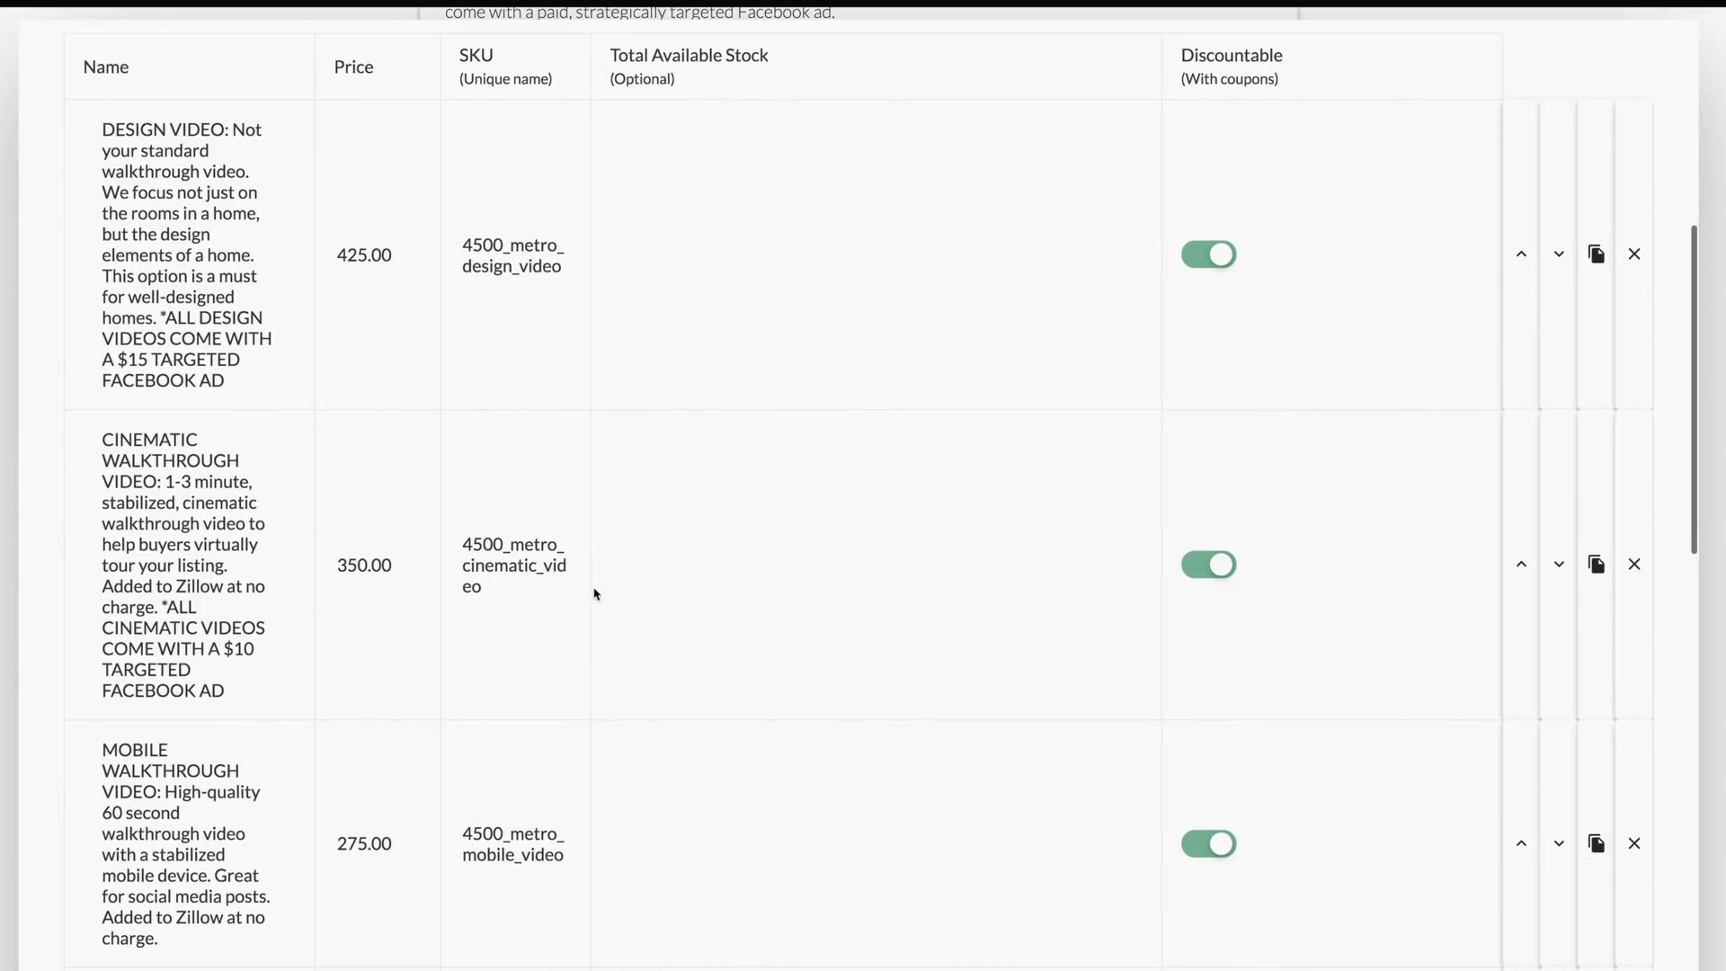
scroll(599, 339, "down", 3)
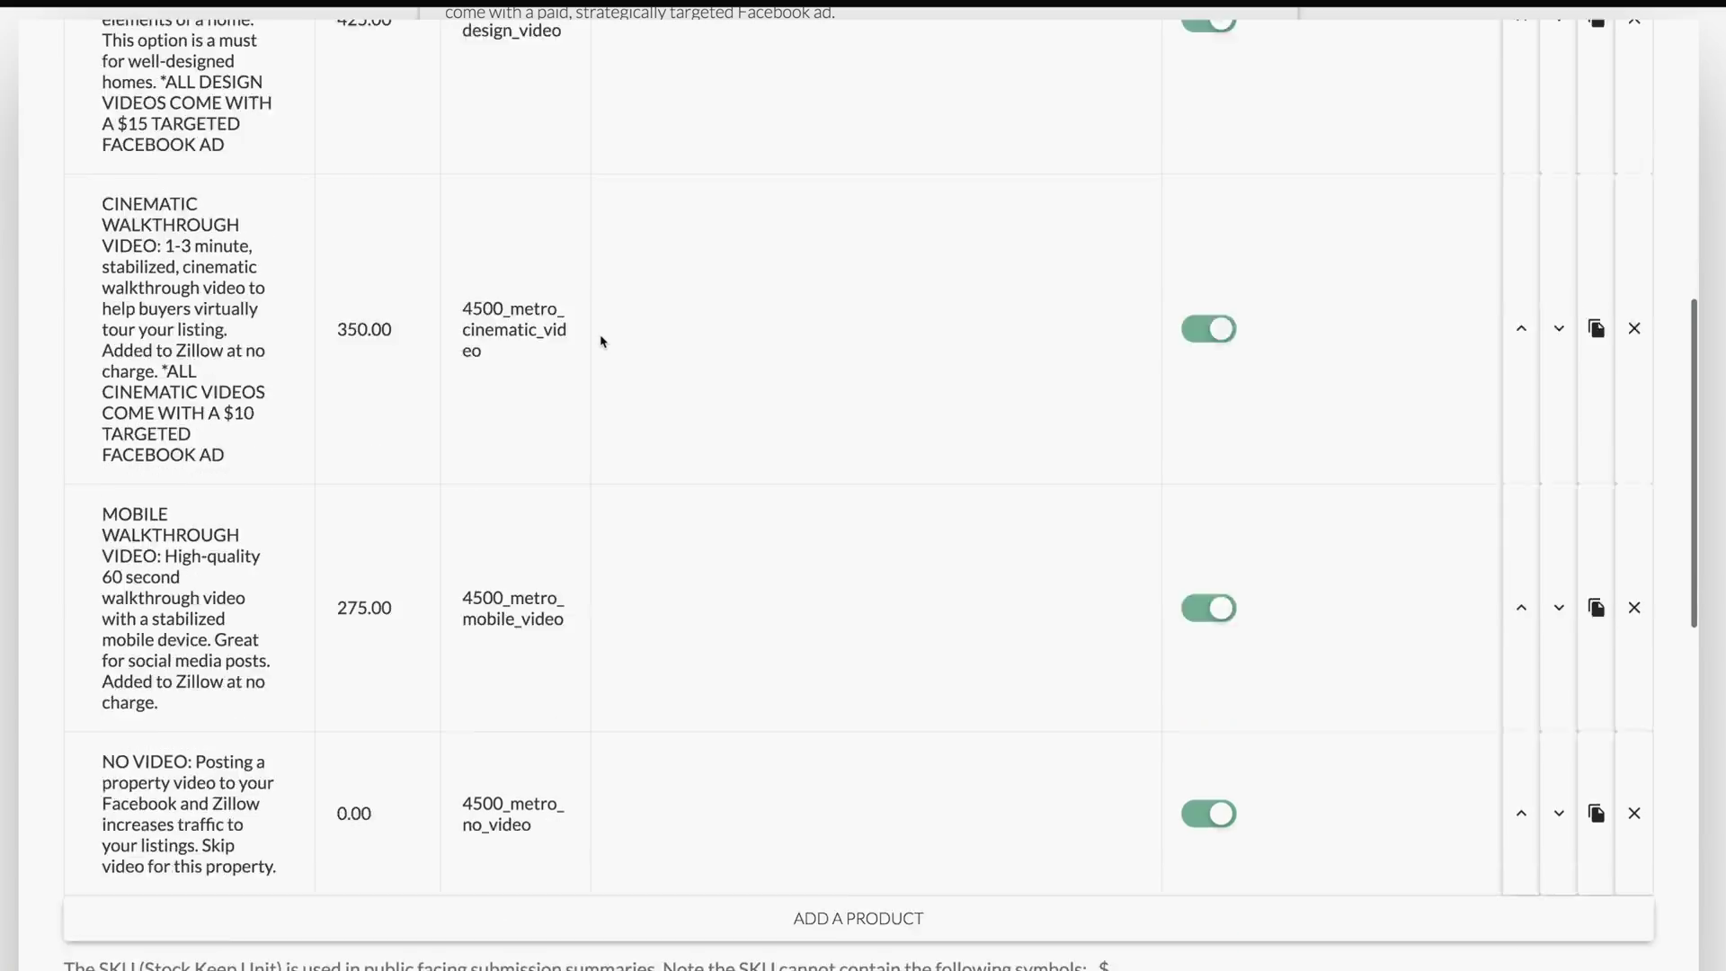
scroll(340, 389, "up", 3)
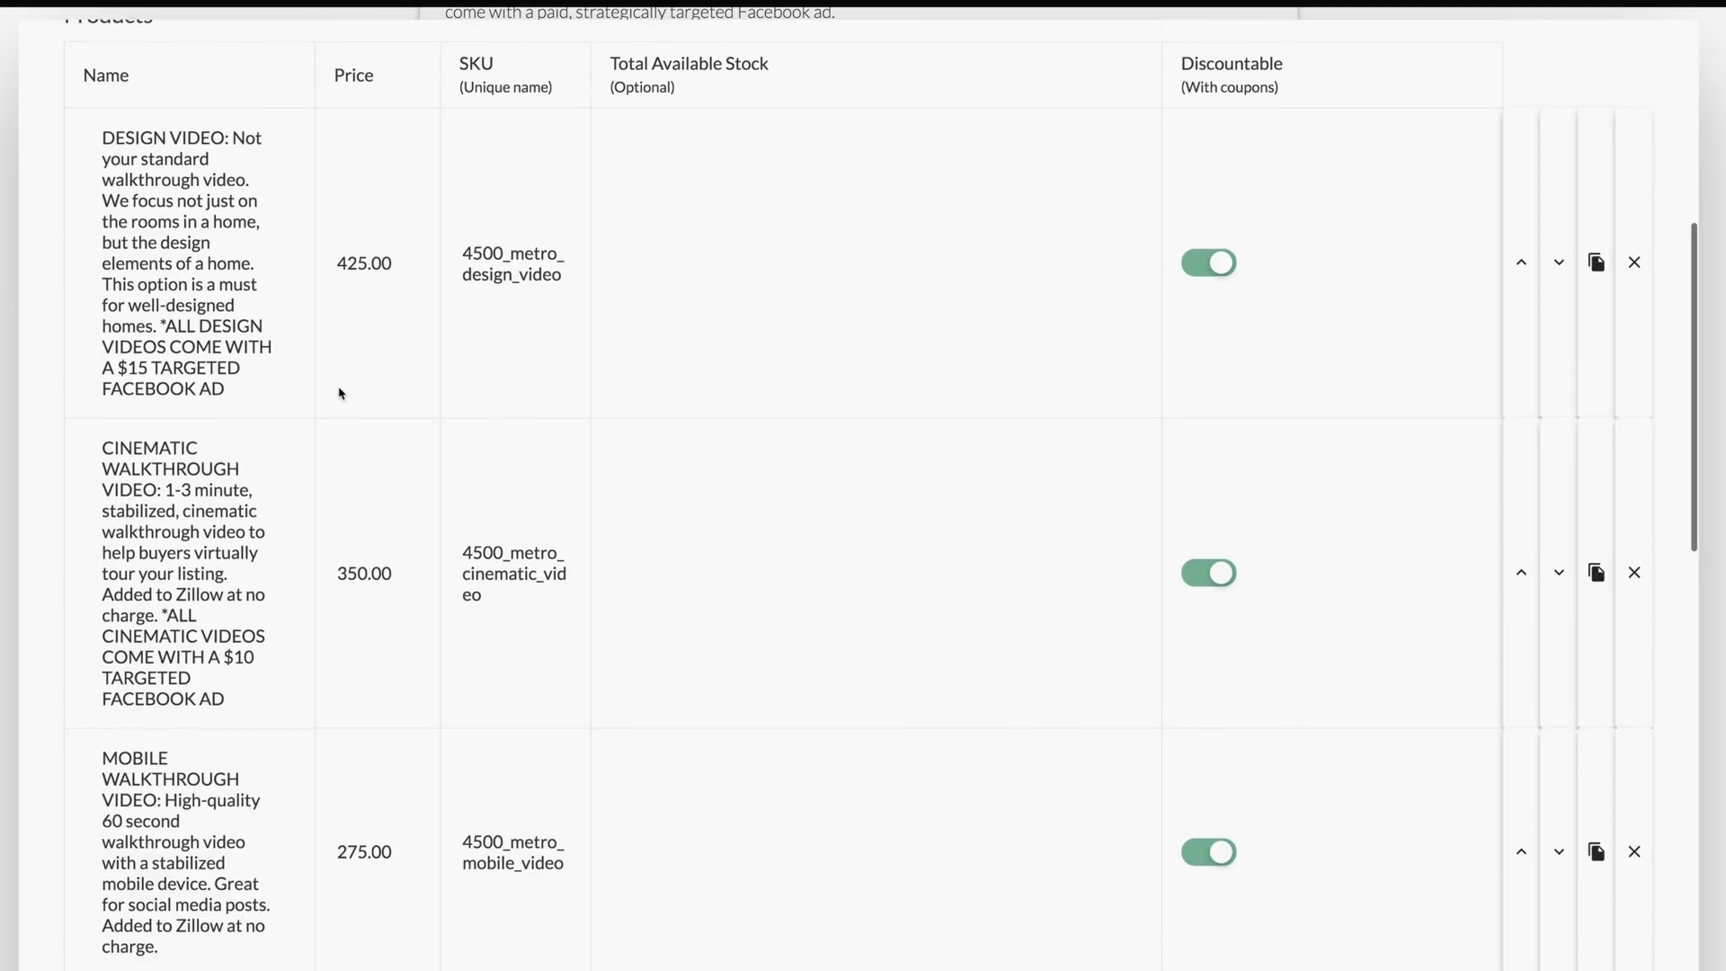
scroll(338, 539, "down", 4)
scroll(503, 585, "down", 4)
scroll(533, 482, "down", 5)
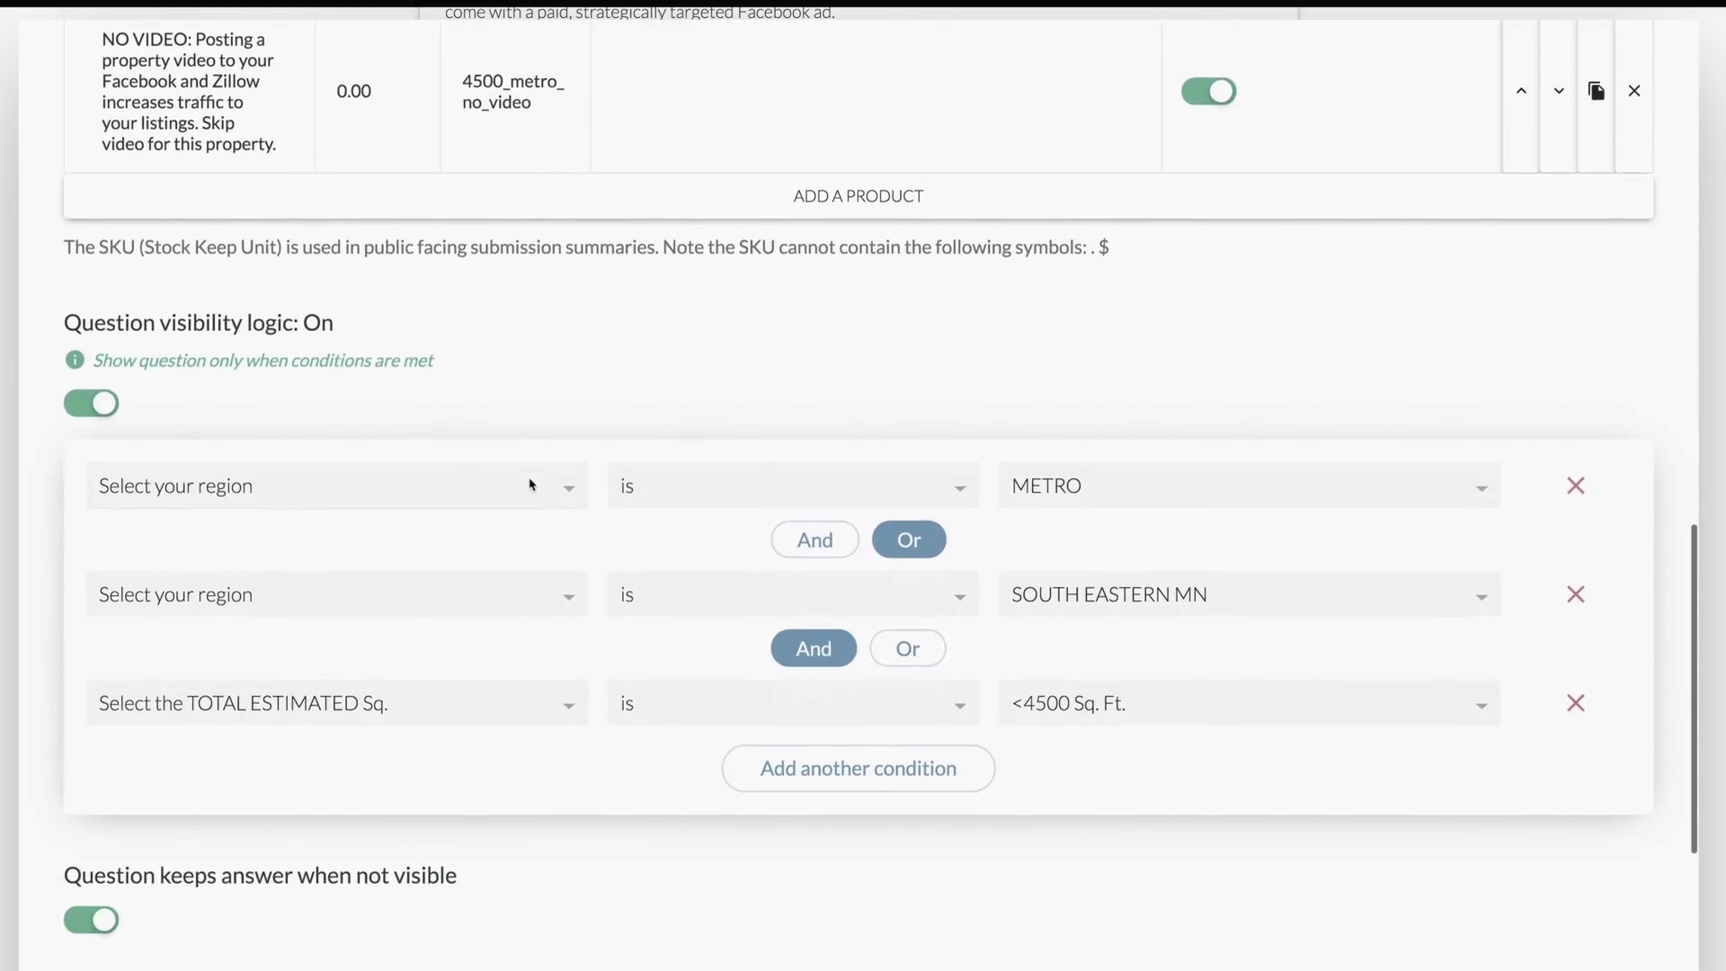
scroll(534, 483, "up", 4)
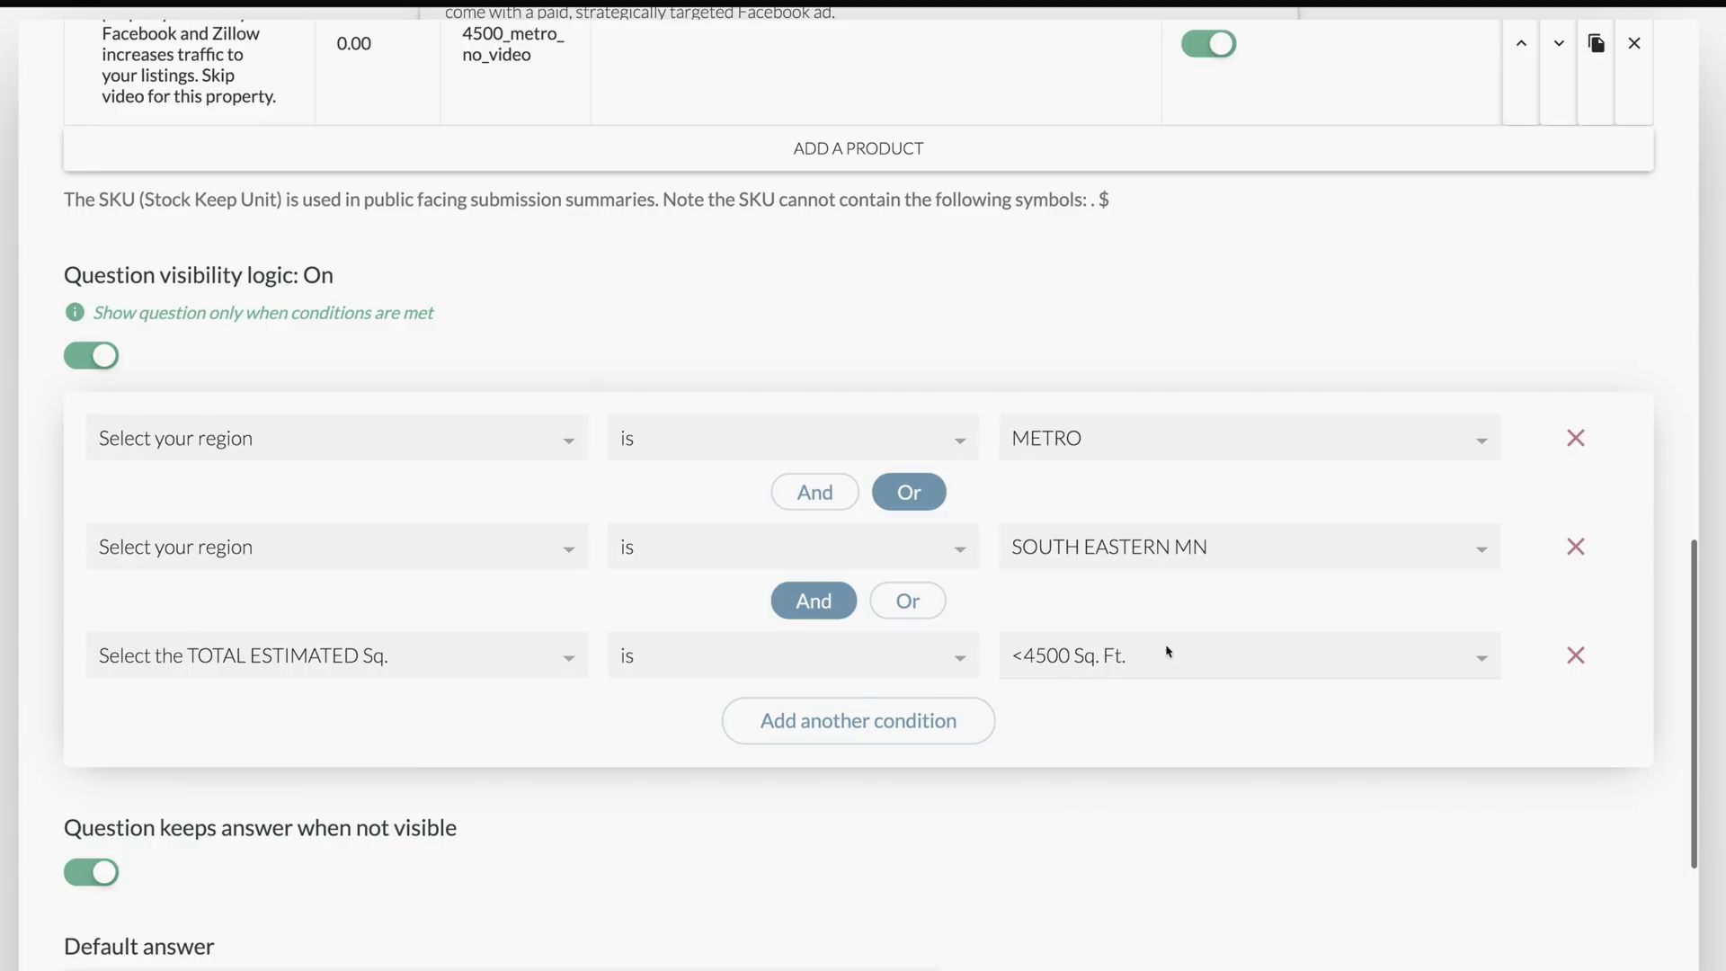
left_click(1714, 442)
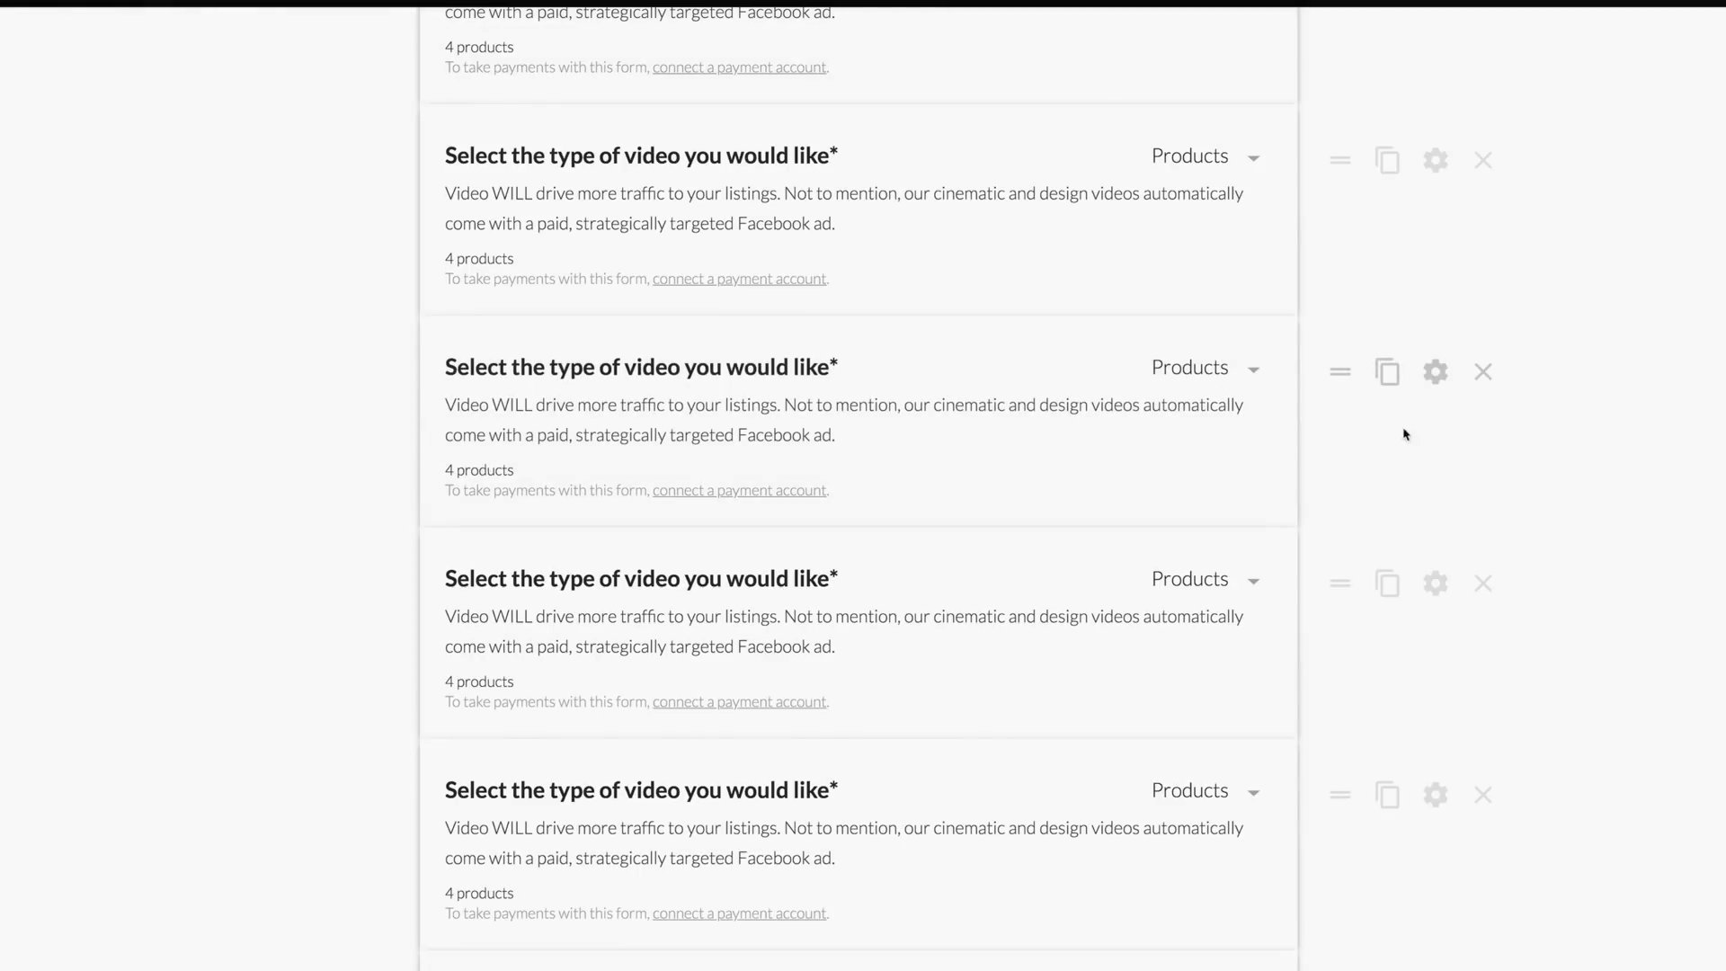
Step: Open the "Select additional services" question's settings and examine its product names, prices and SKUs
scroll(1178, 377, "up", 1)
scroll(1183, 378, "down", 10)
scroll(1185, 378, "up", 6)
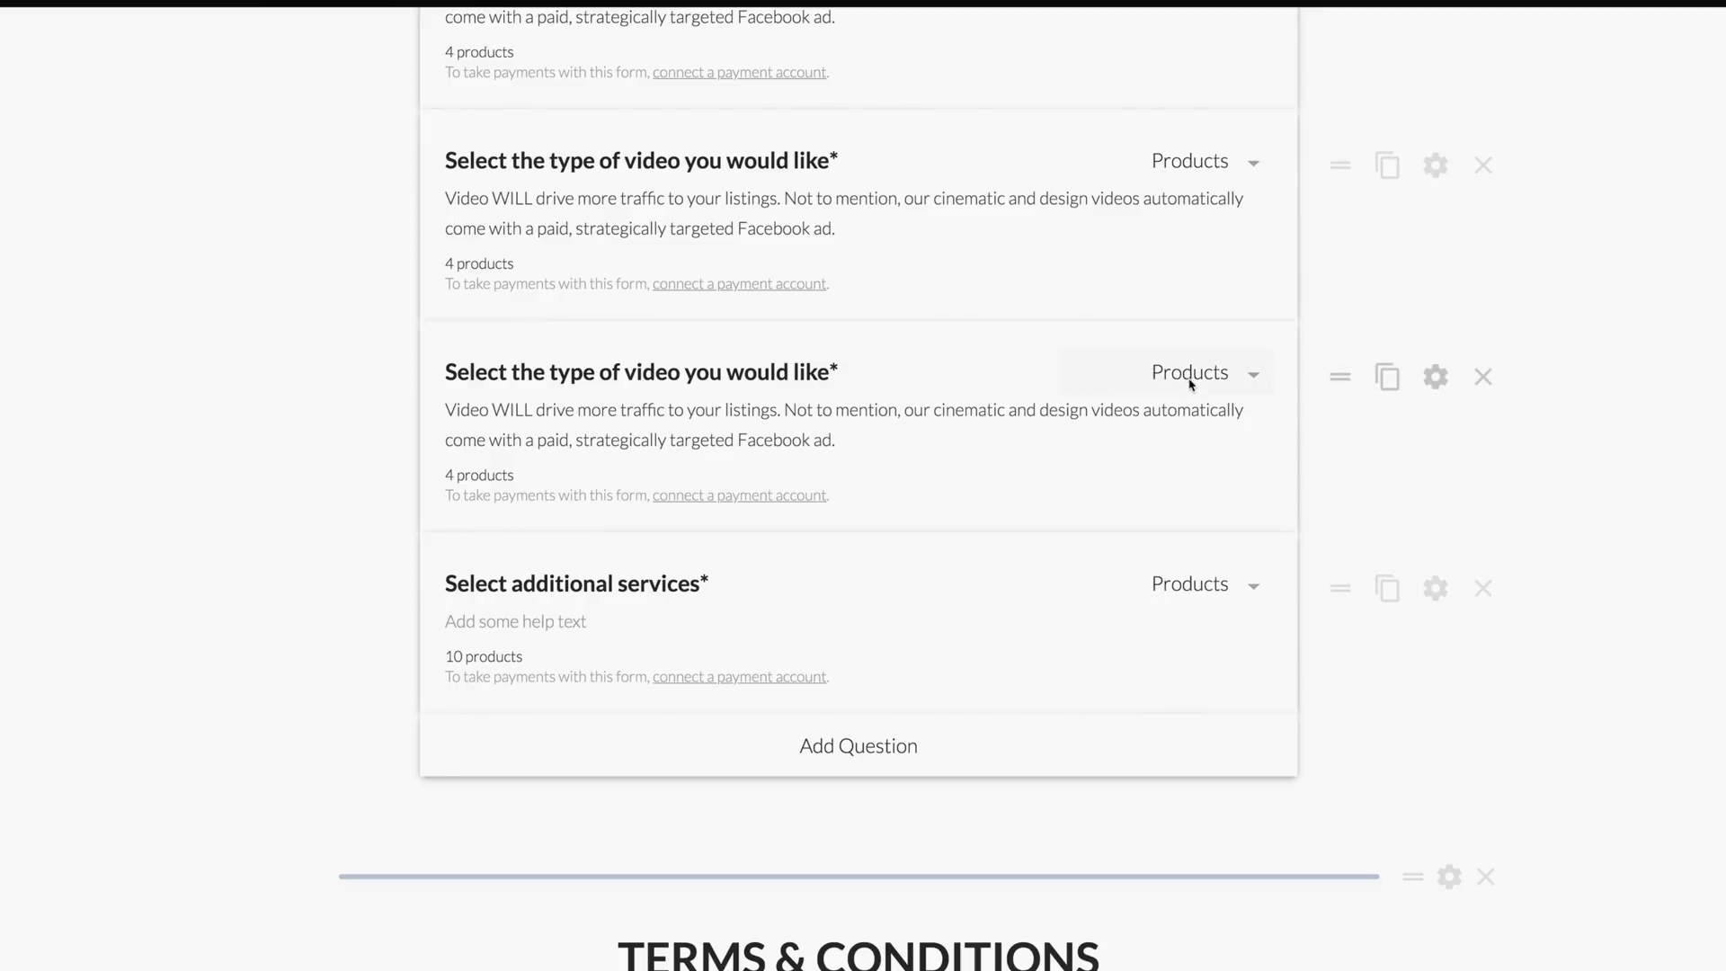
left_click(1437, 588)
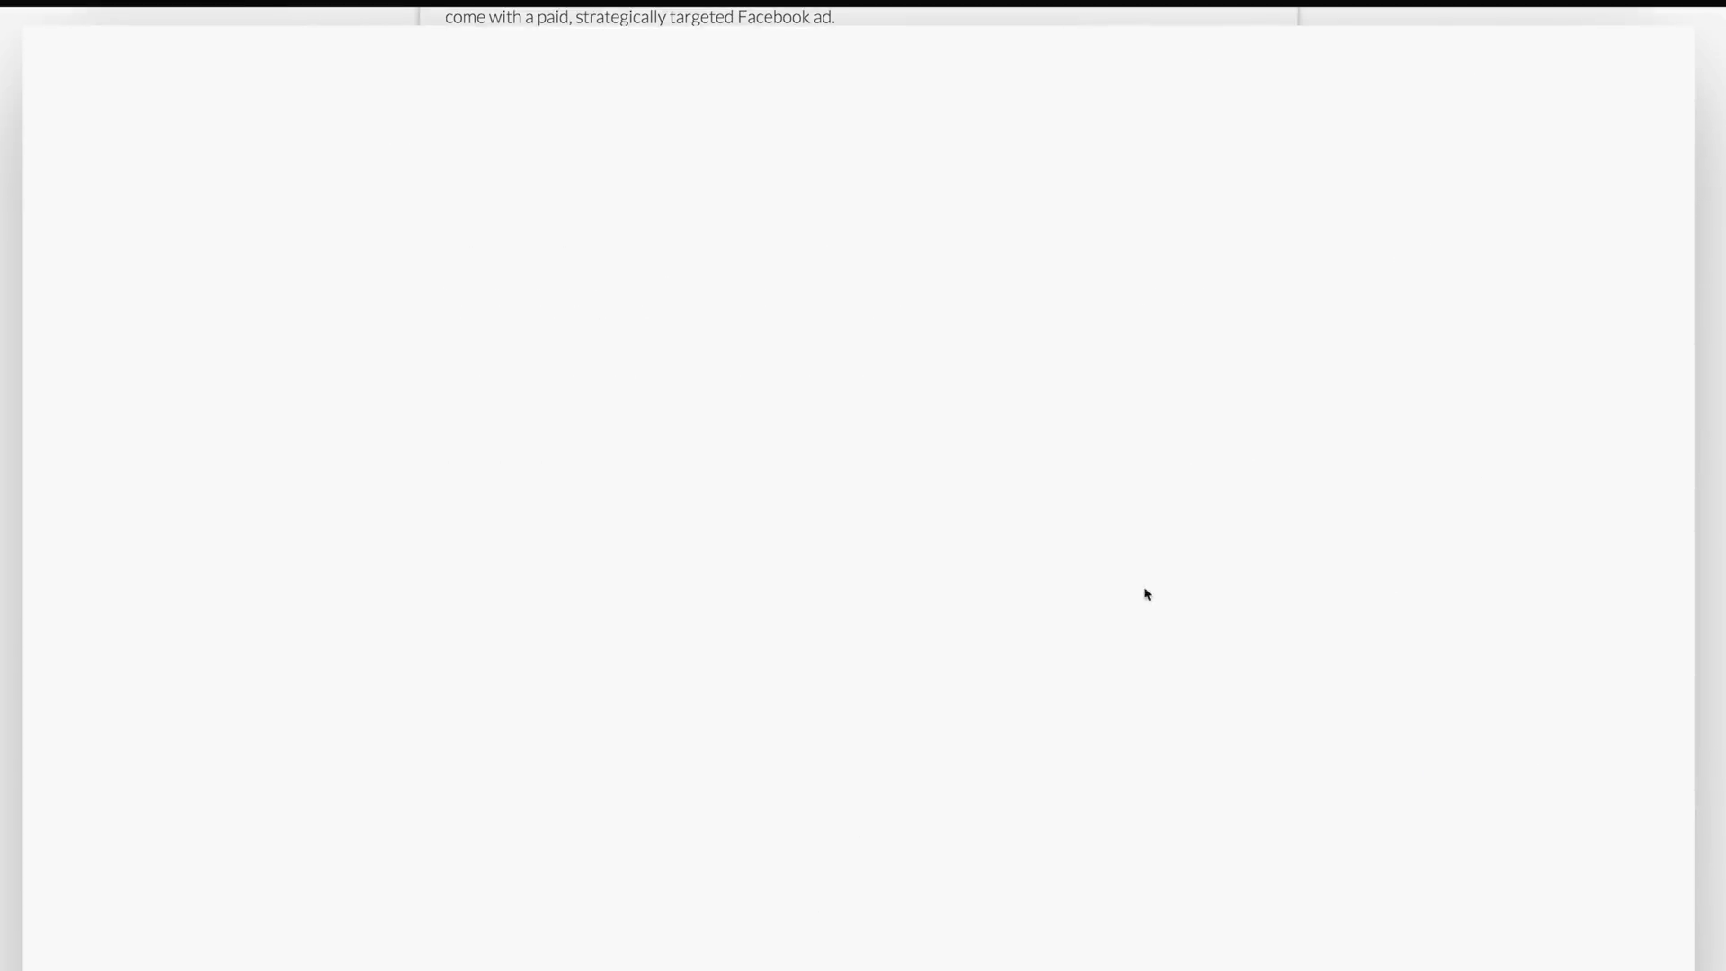
scroll(991, 505, "down", 6)
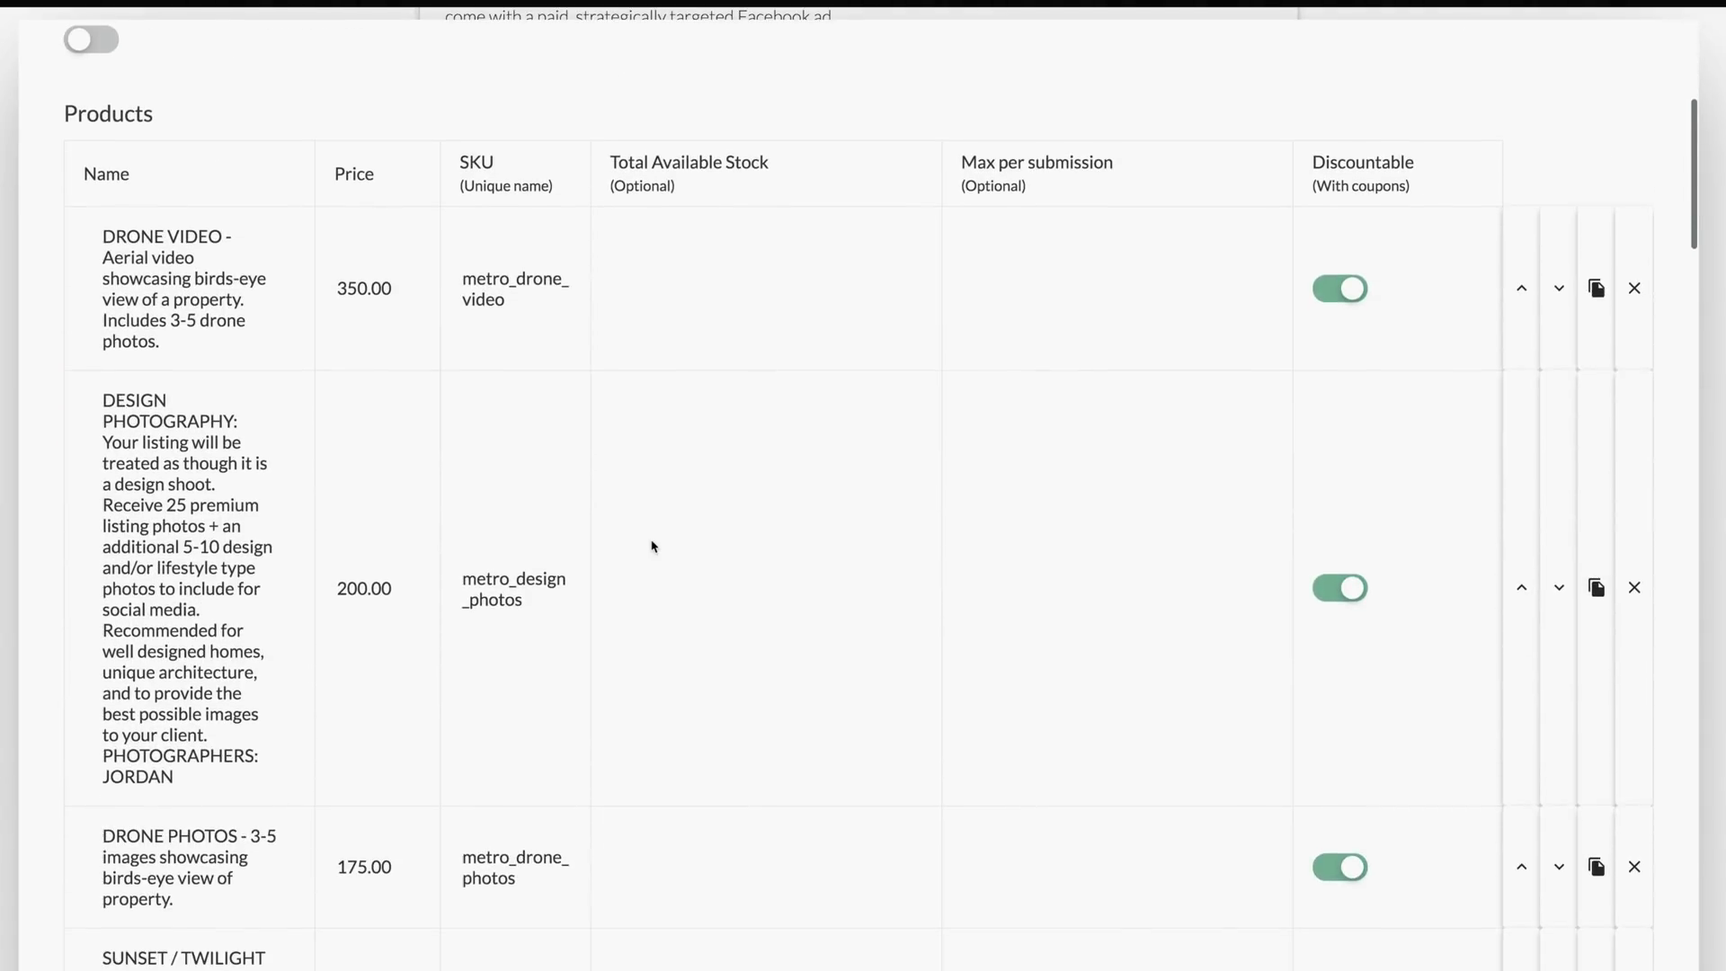
scroll(653, 546, "down", 10)
scroll(656, 544, "down", 10)
scroll(292, 489, "down", 5)
scroll(294, 486, "up", 8)
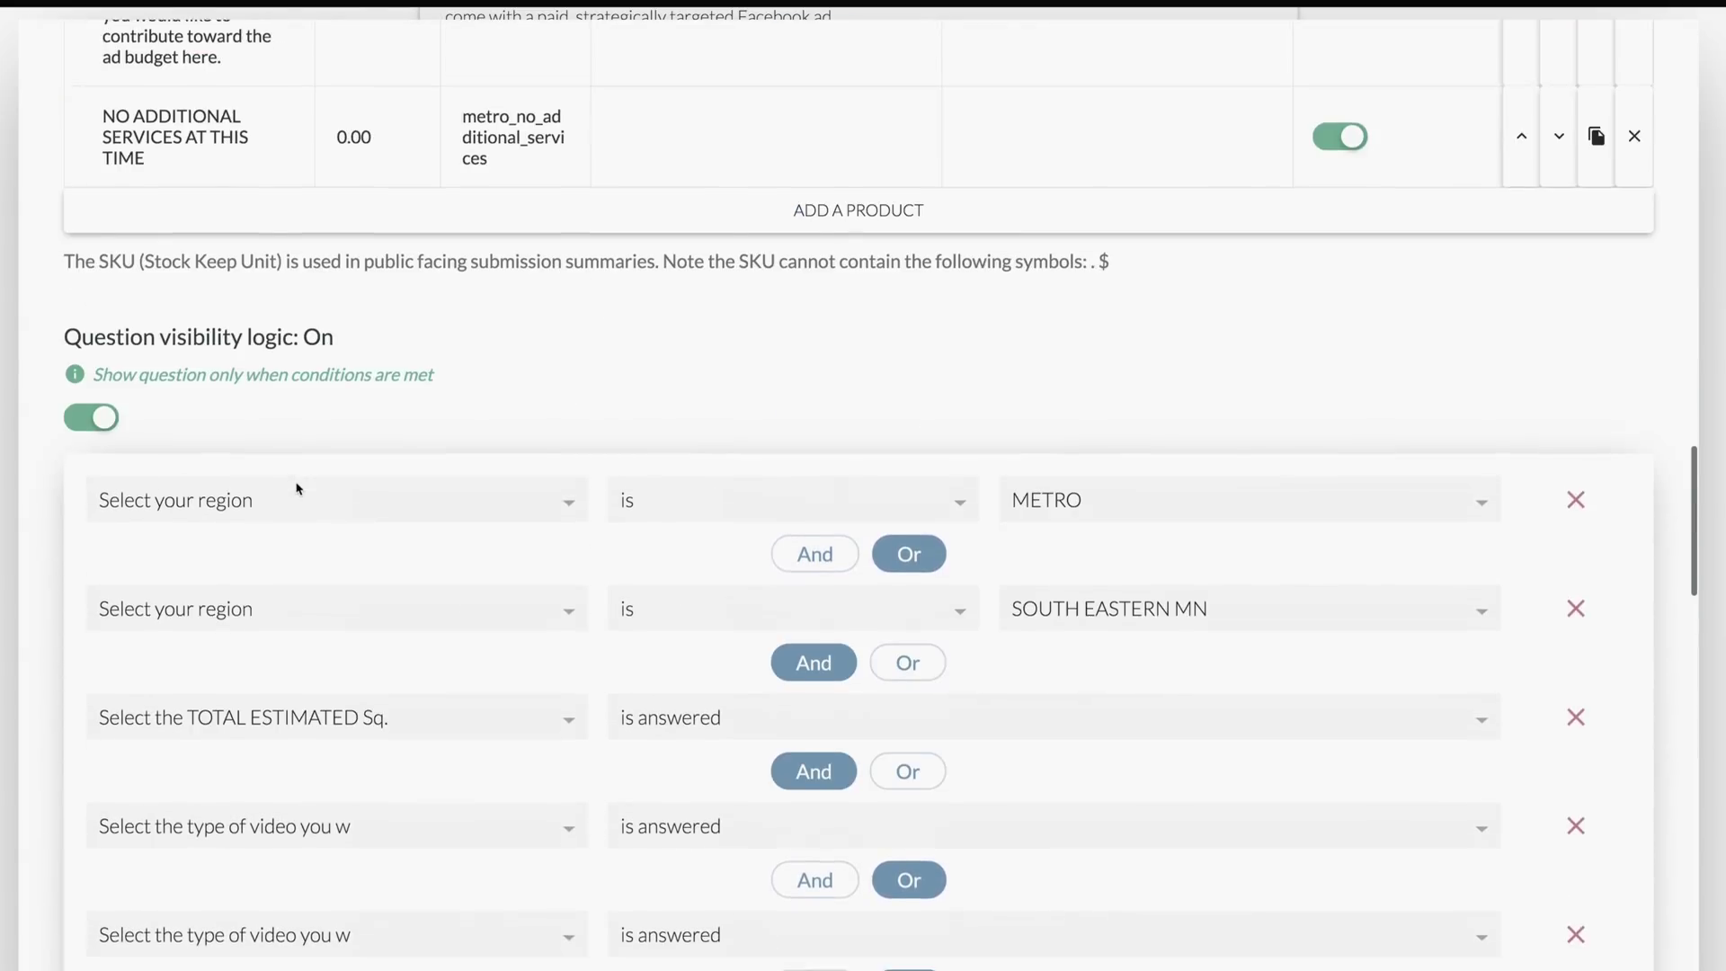
Step: Examine the additional services question's visibility conditions and default answer options, and close its settings
scroll(296, 486, "down", 12)
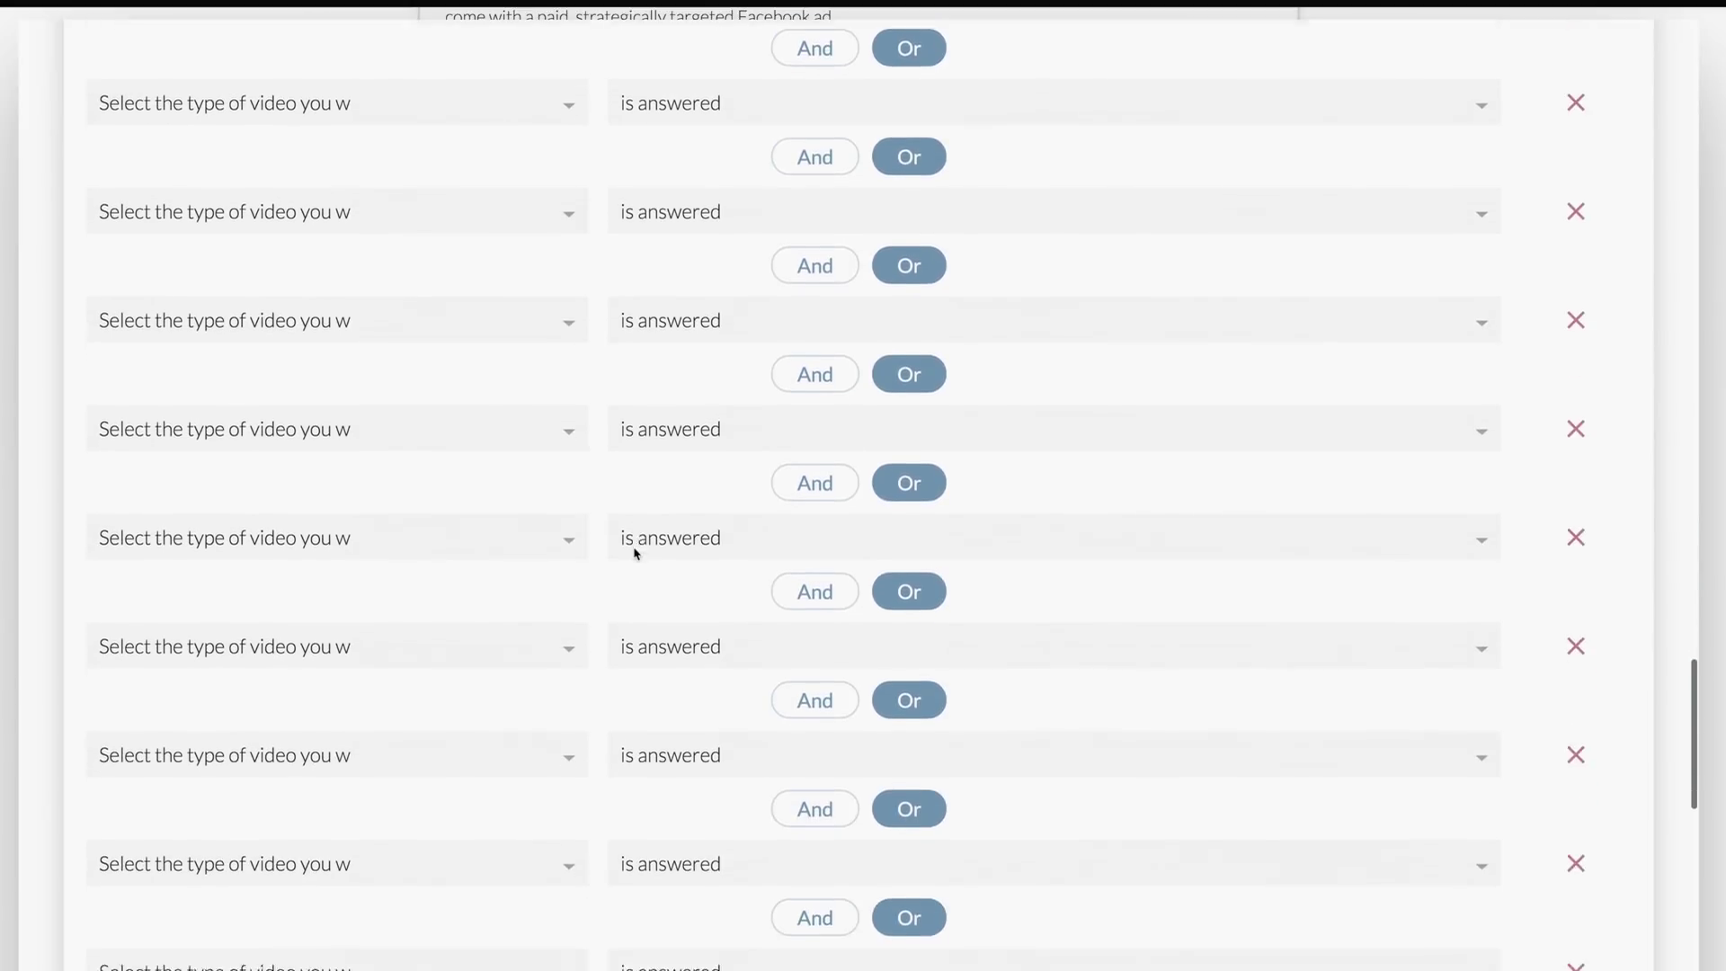
scroll(634, 553, "down", 4)
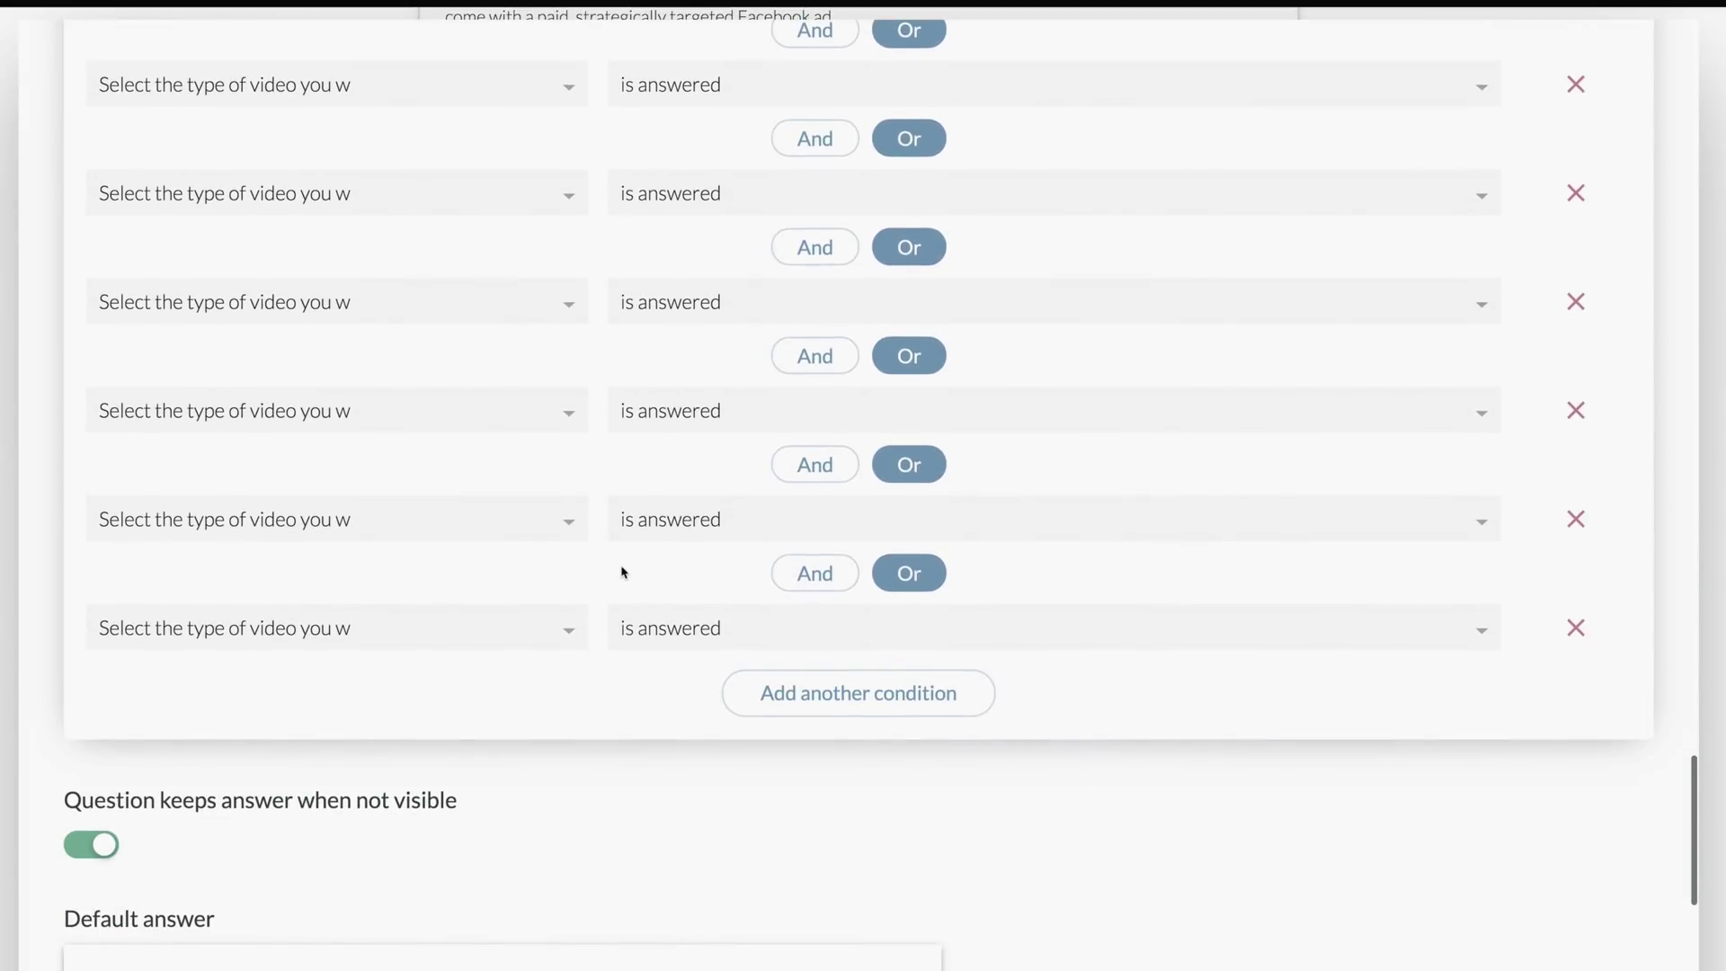
scroll(598, 548, "down", 10)
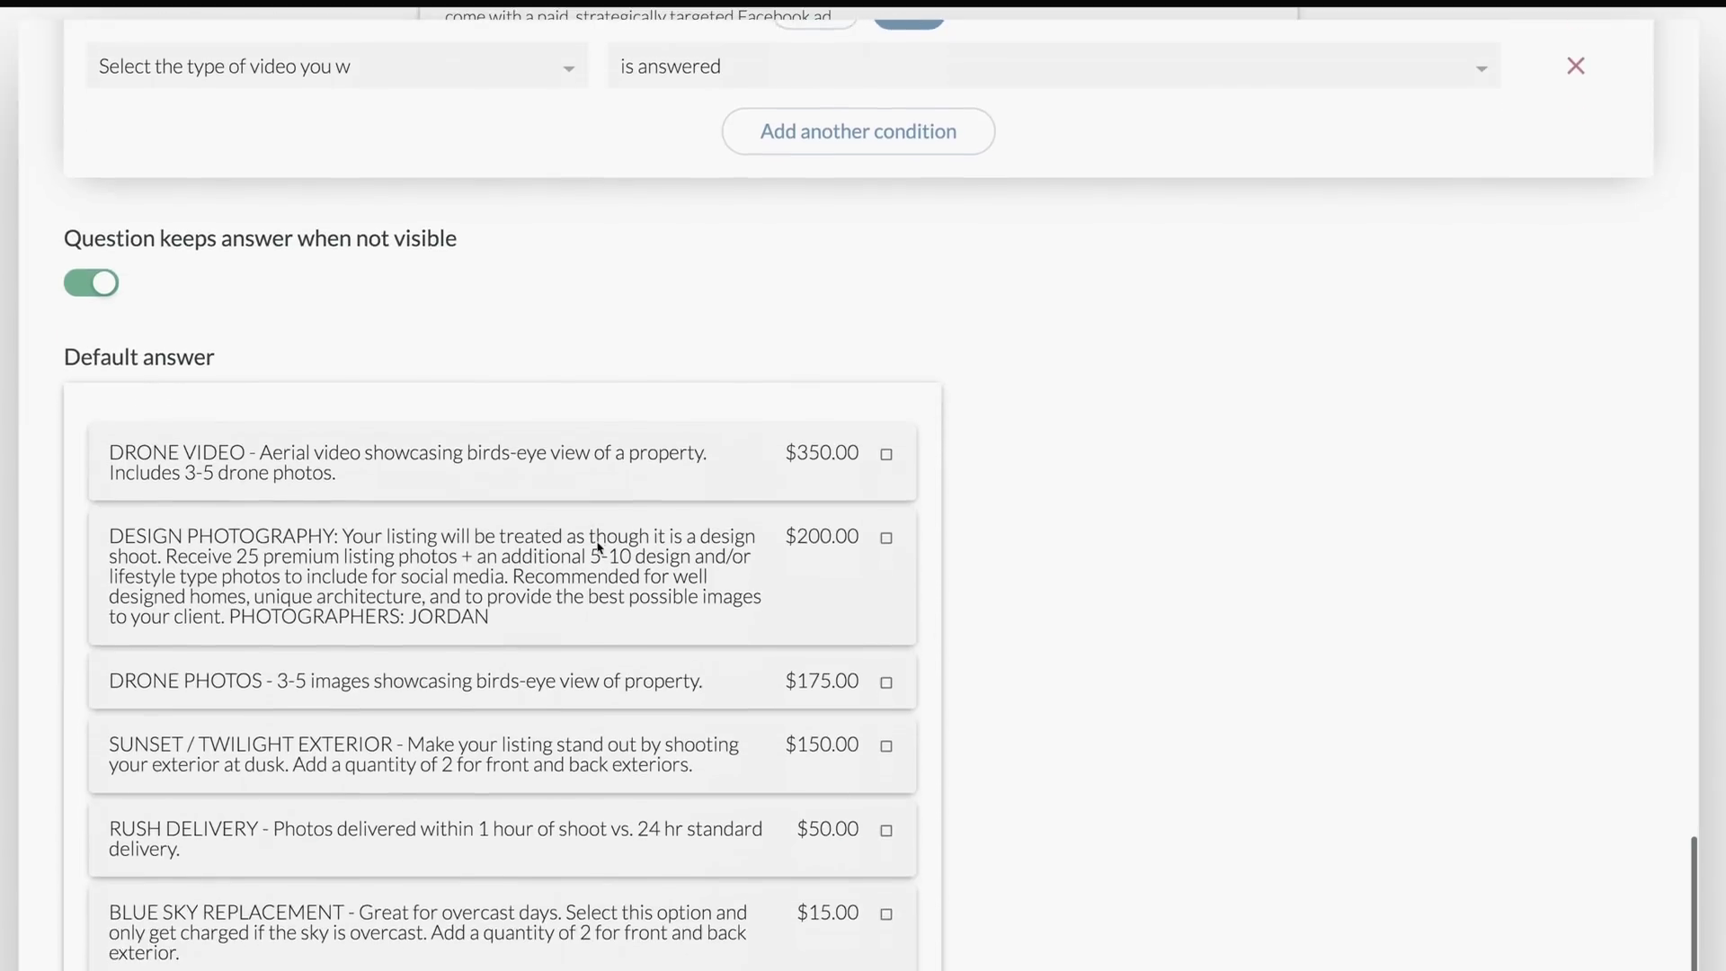
scroll(598, 547, "down", 3)
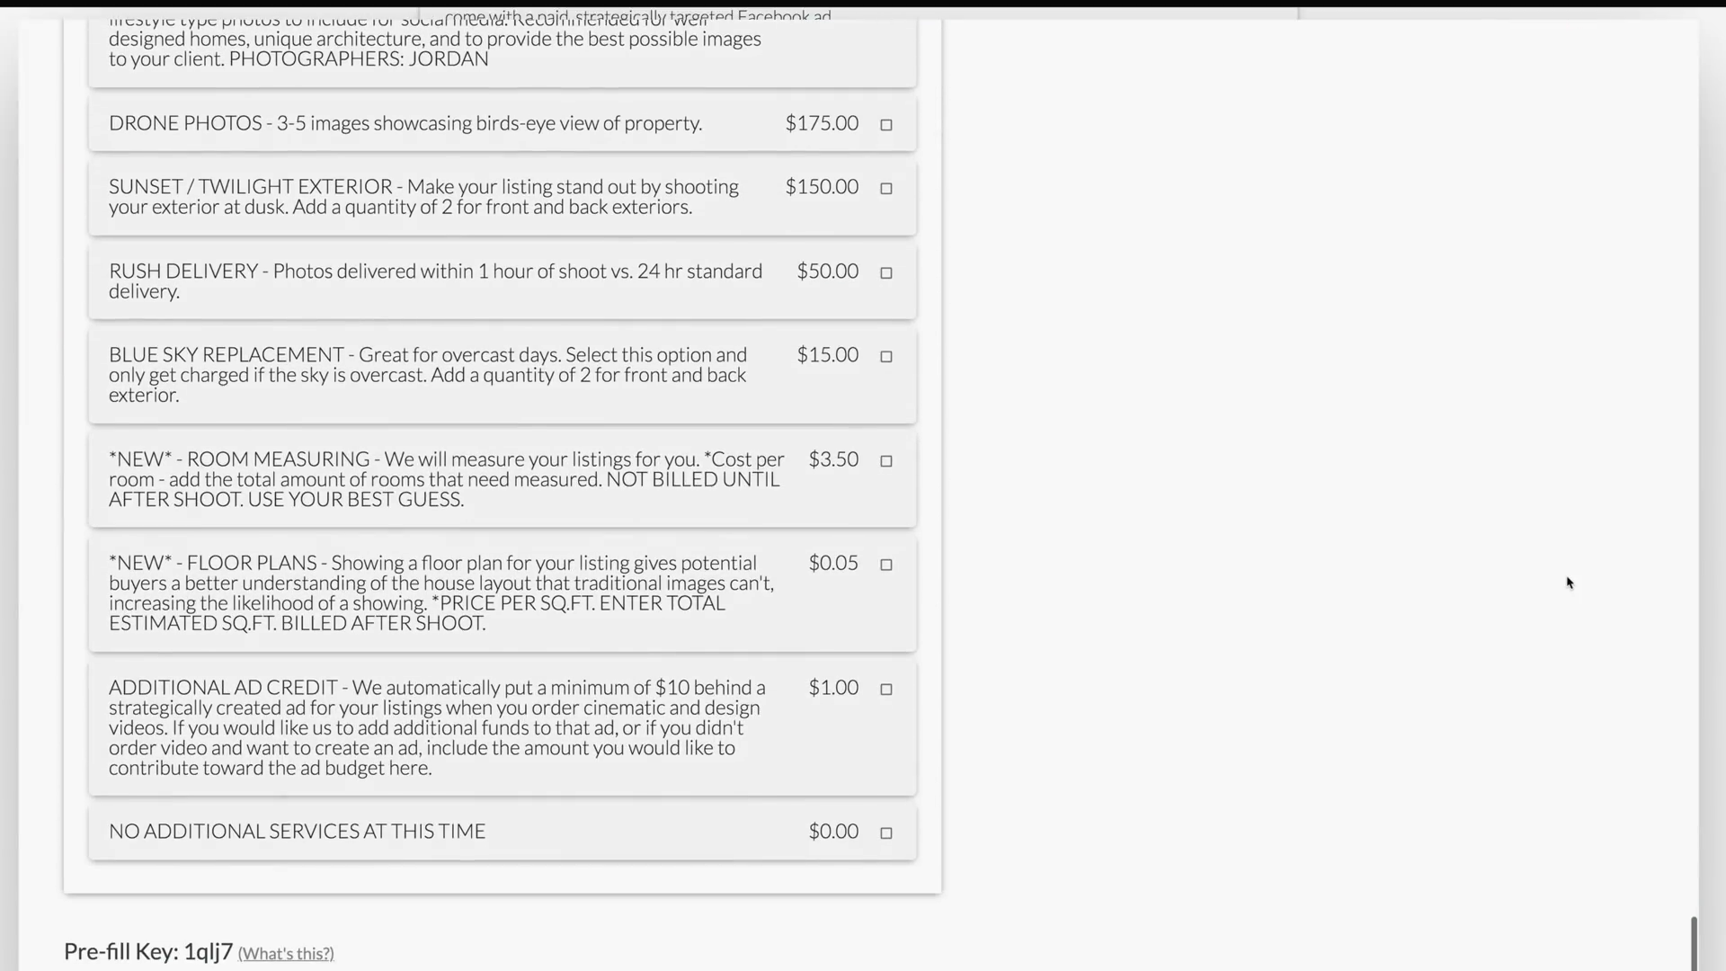
key("Escape")
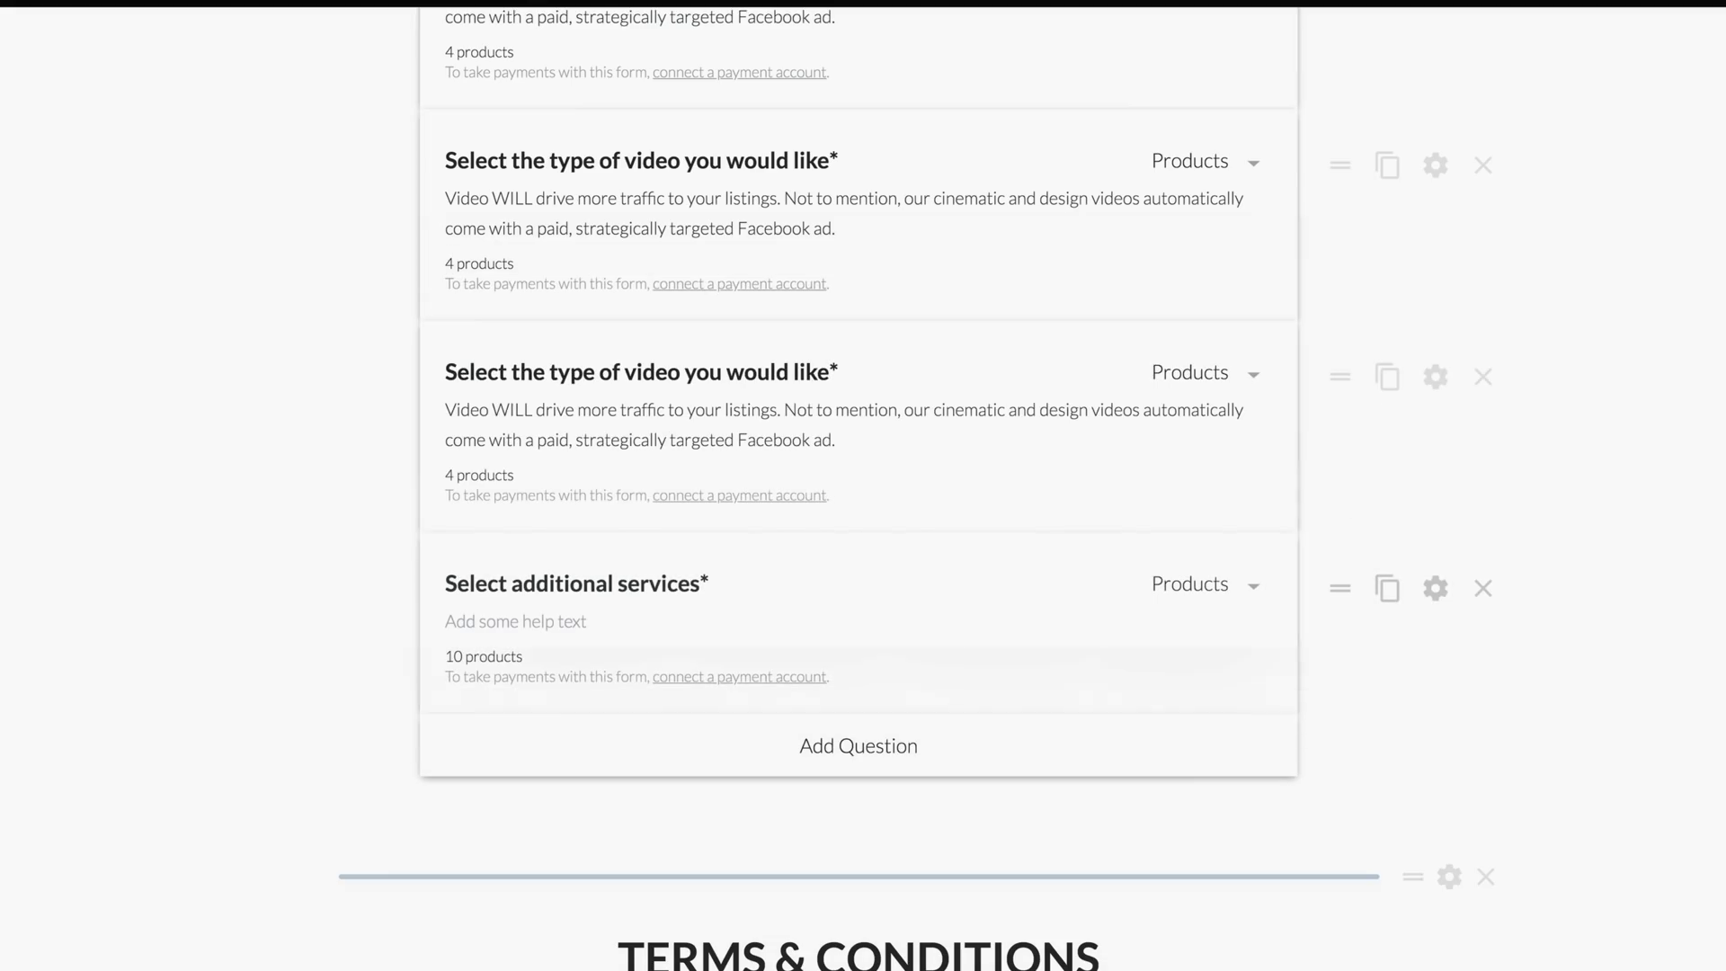
Step: Review the Terms & Conditions section and its agreement question, and return to the beginning of the form
scroll(1542, 593, "down", 20)
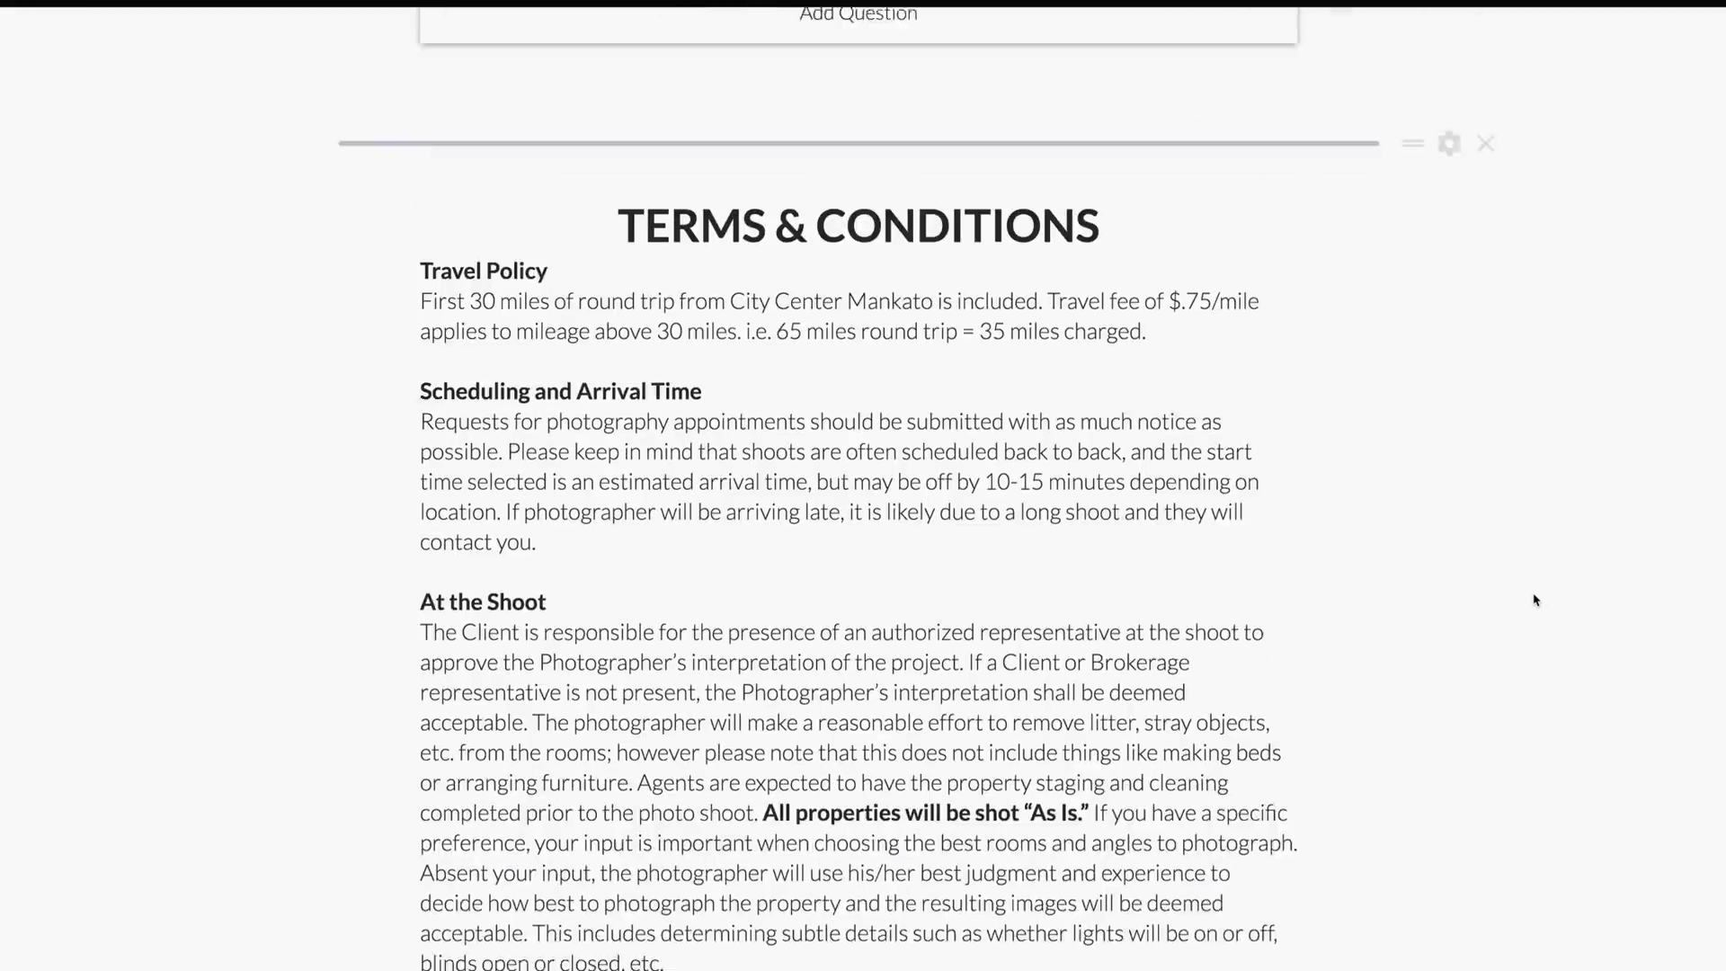
scroll(1536, 600, "down", 20)
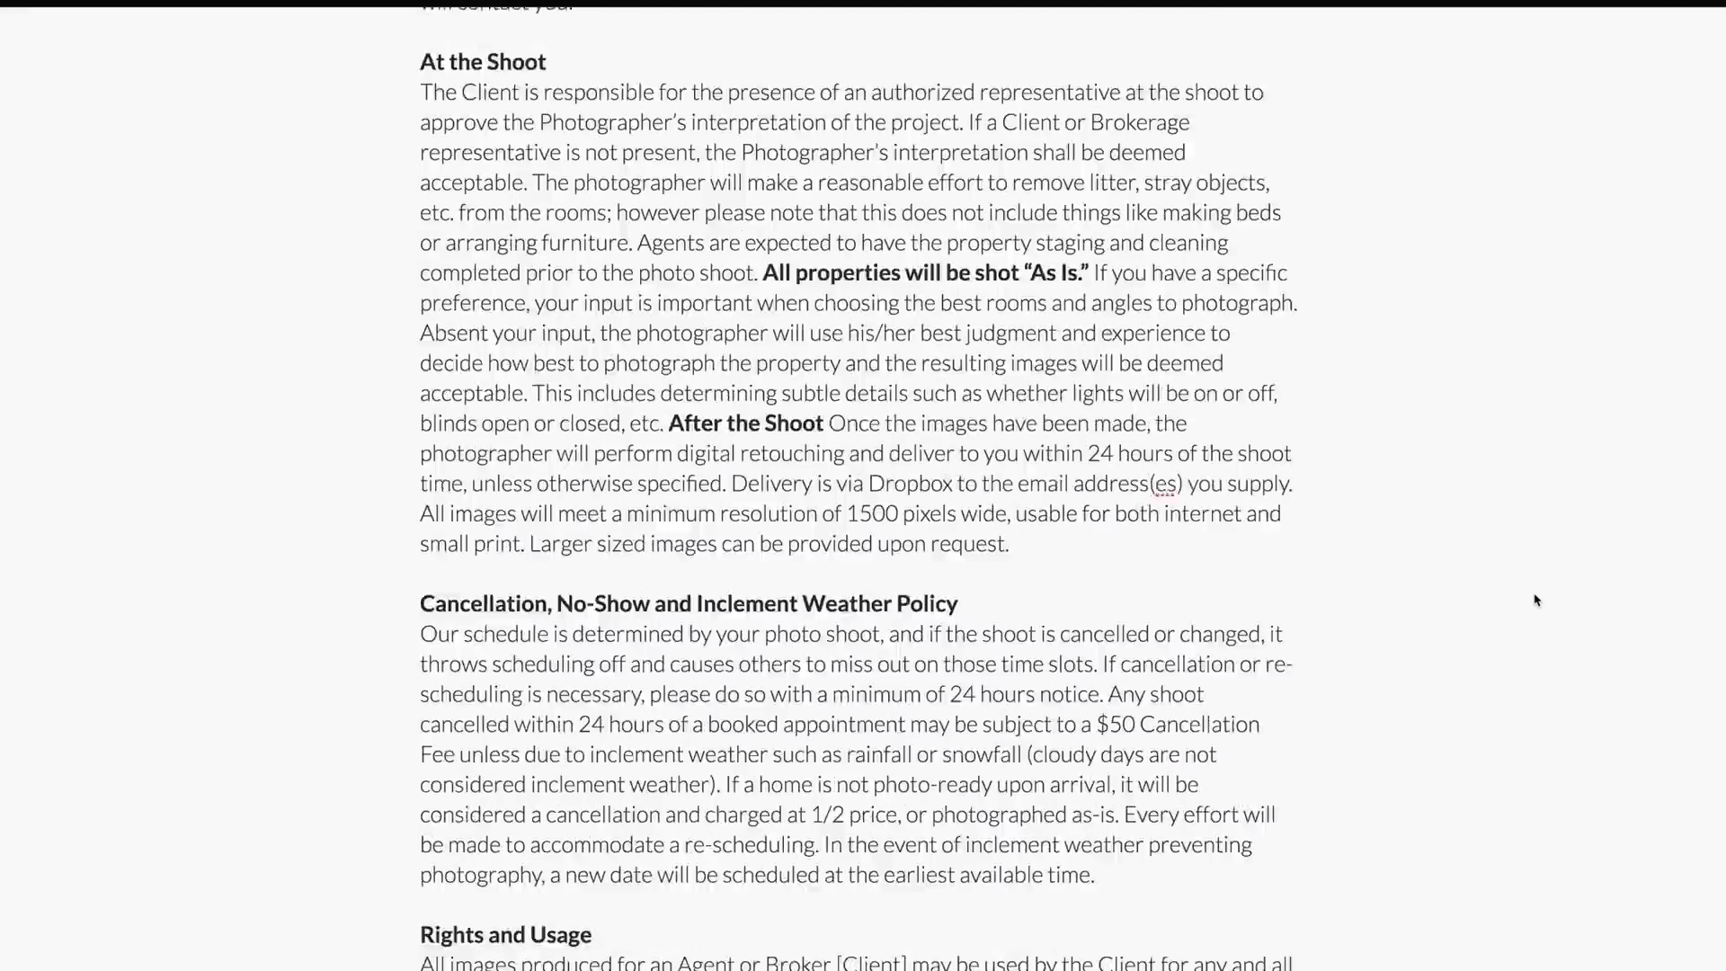
scroll(1536, 600, "up", 20)
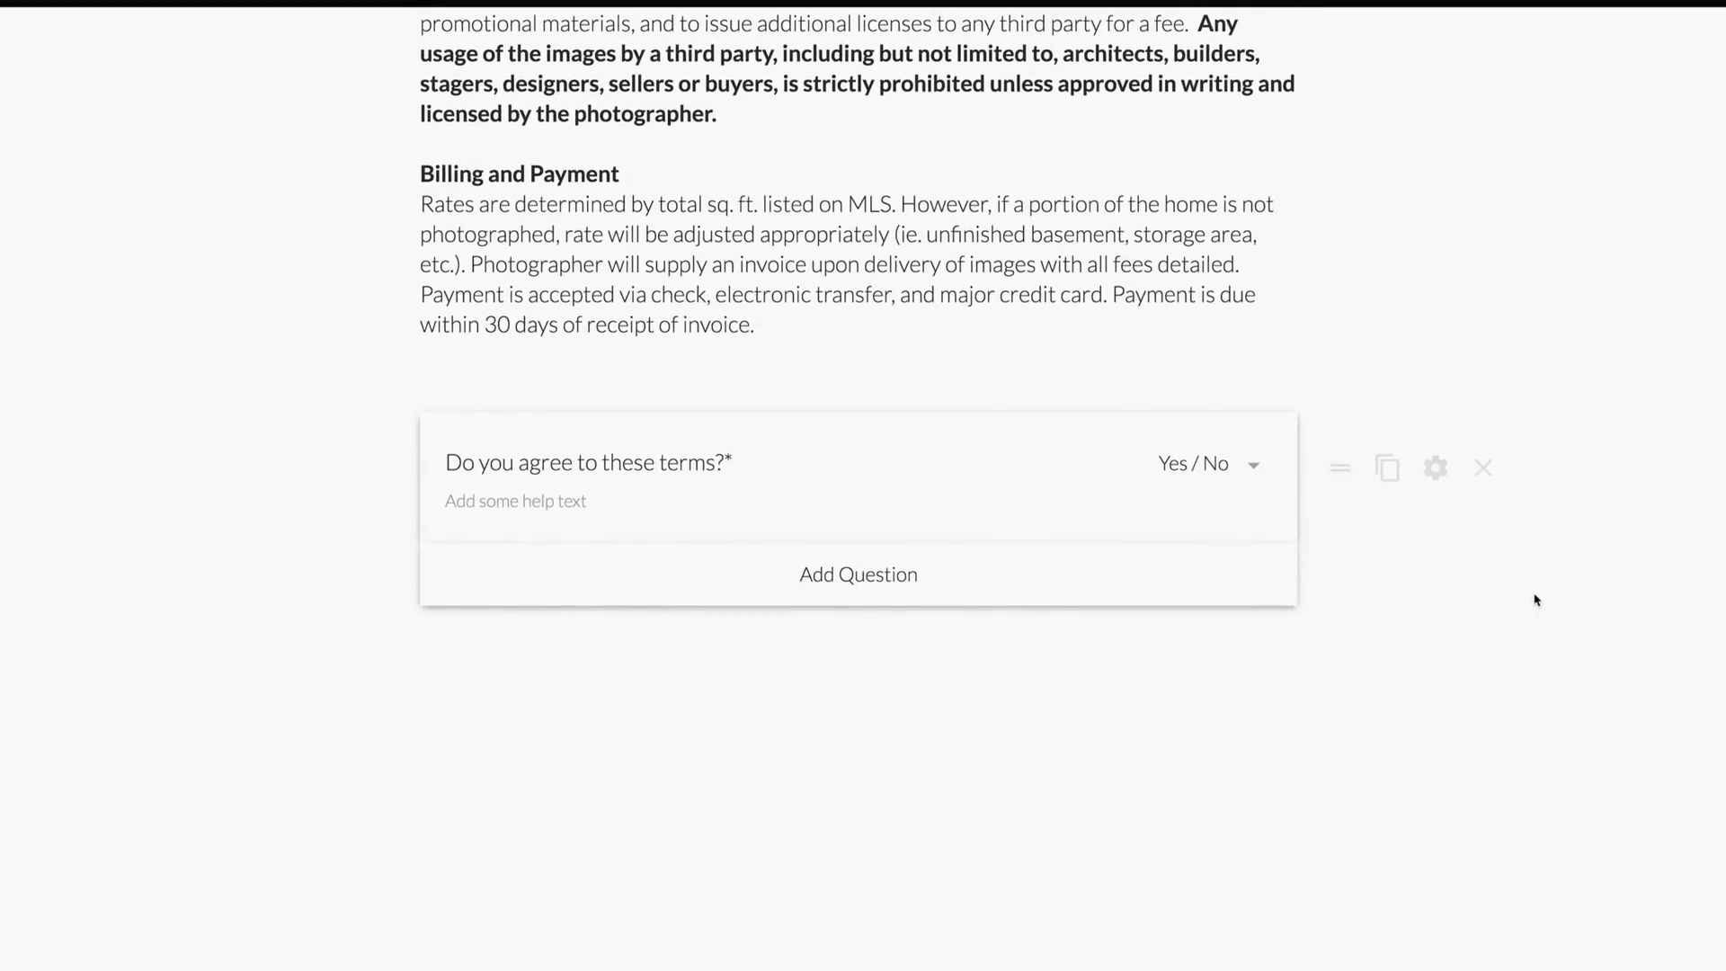
scroll(1551, 580, "up", 20)
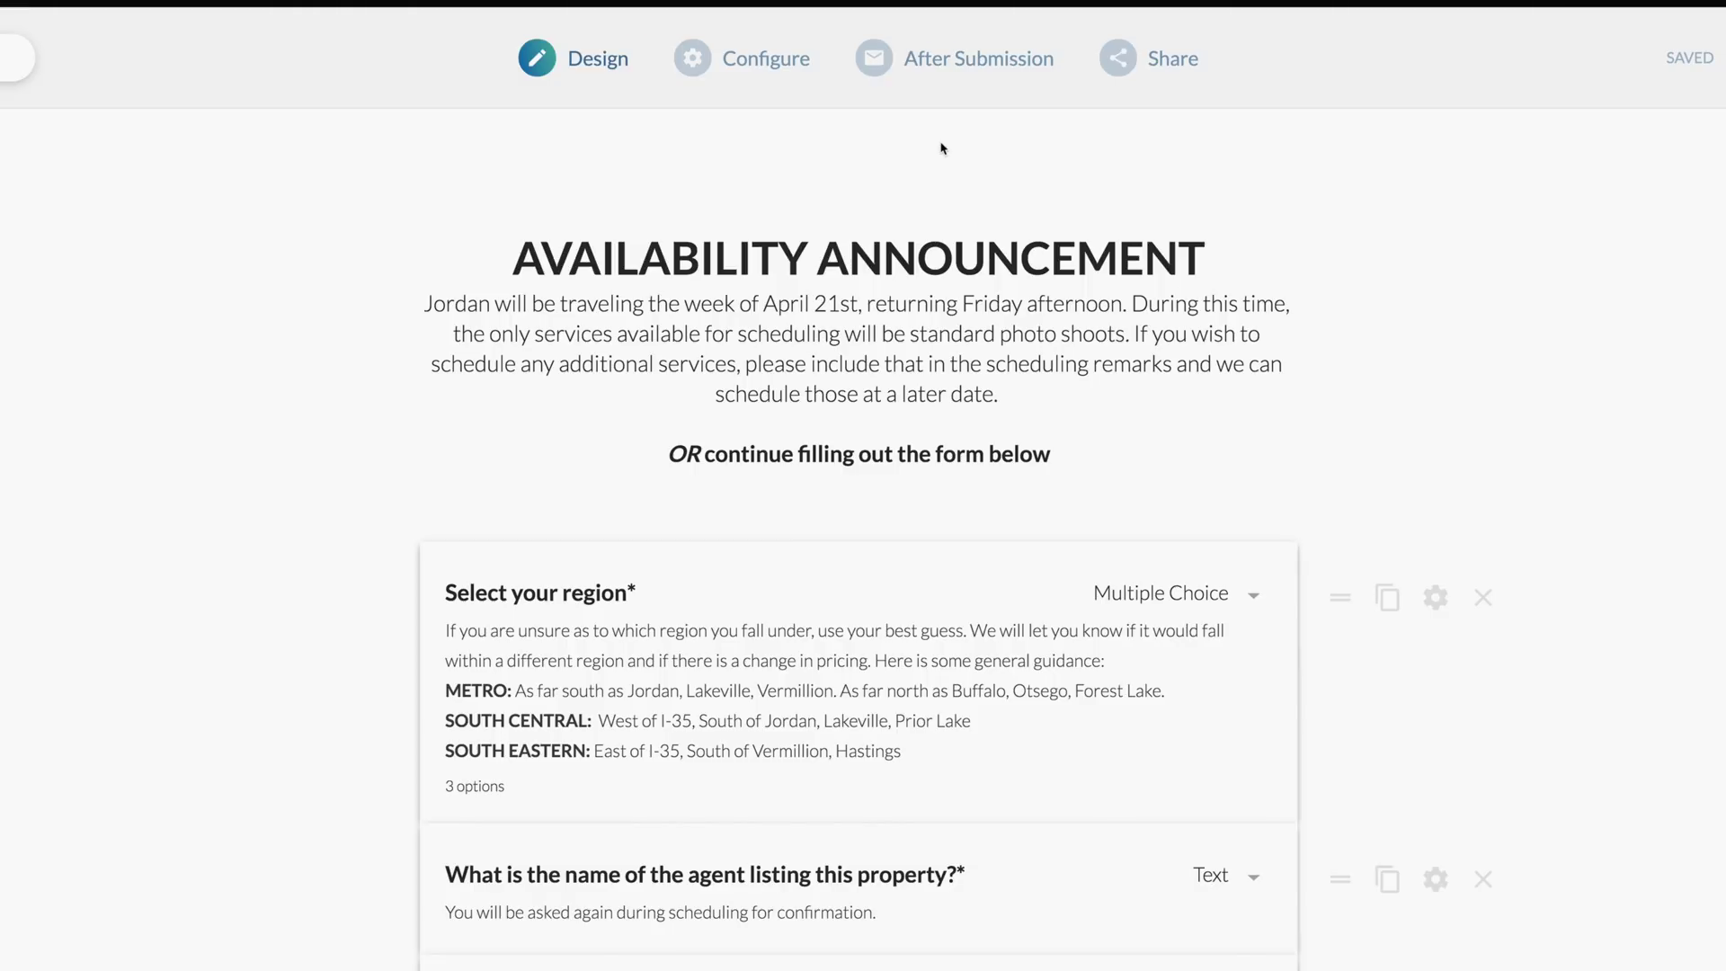
Step: Open the form's success page settings and review the default page and the rules listed for the dynamic success pages
left_click(786, 72)
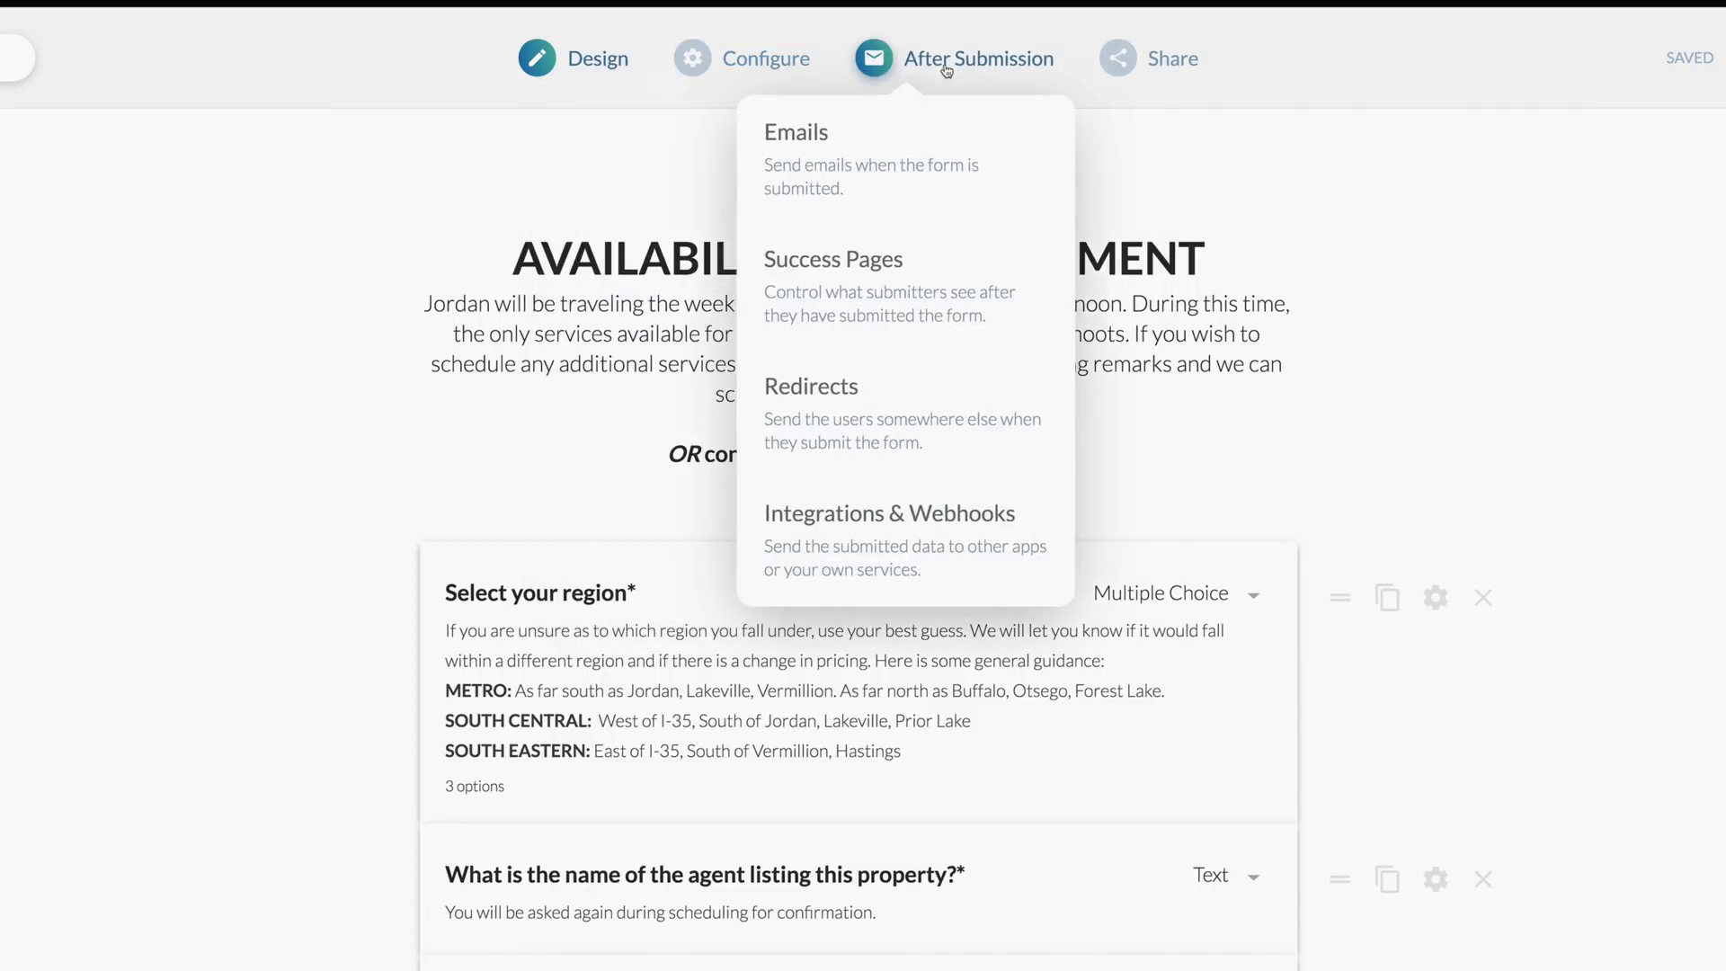
mouse_move(922, 63)
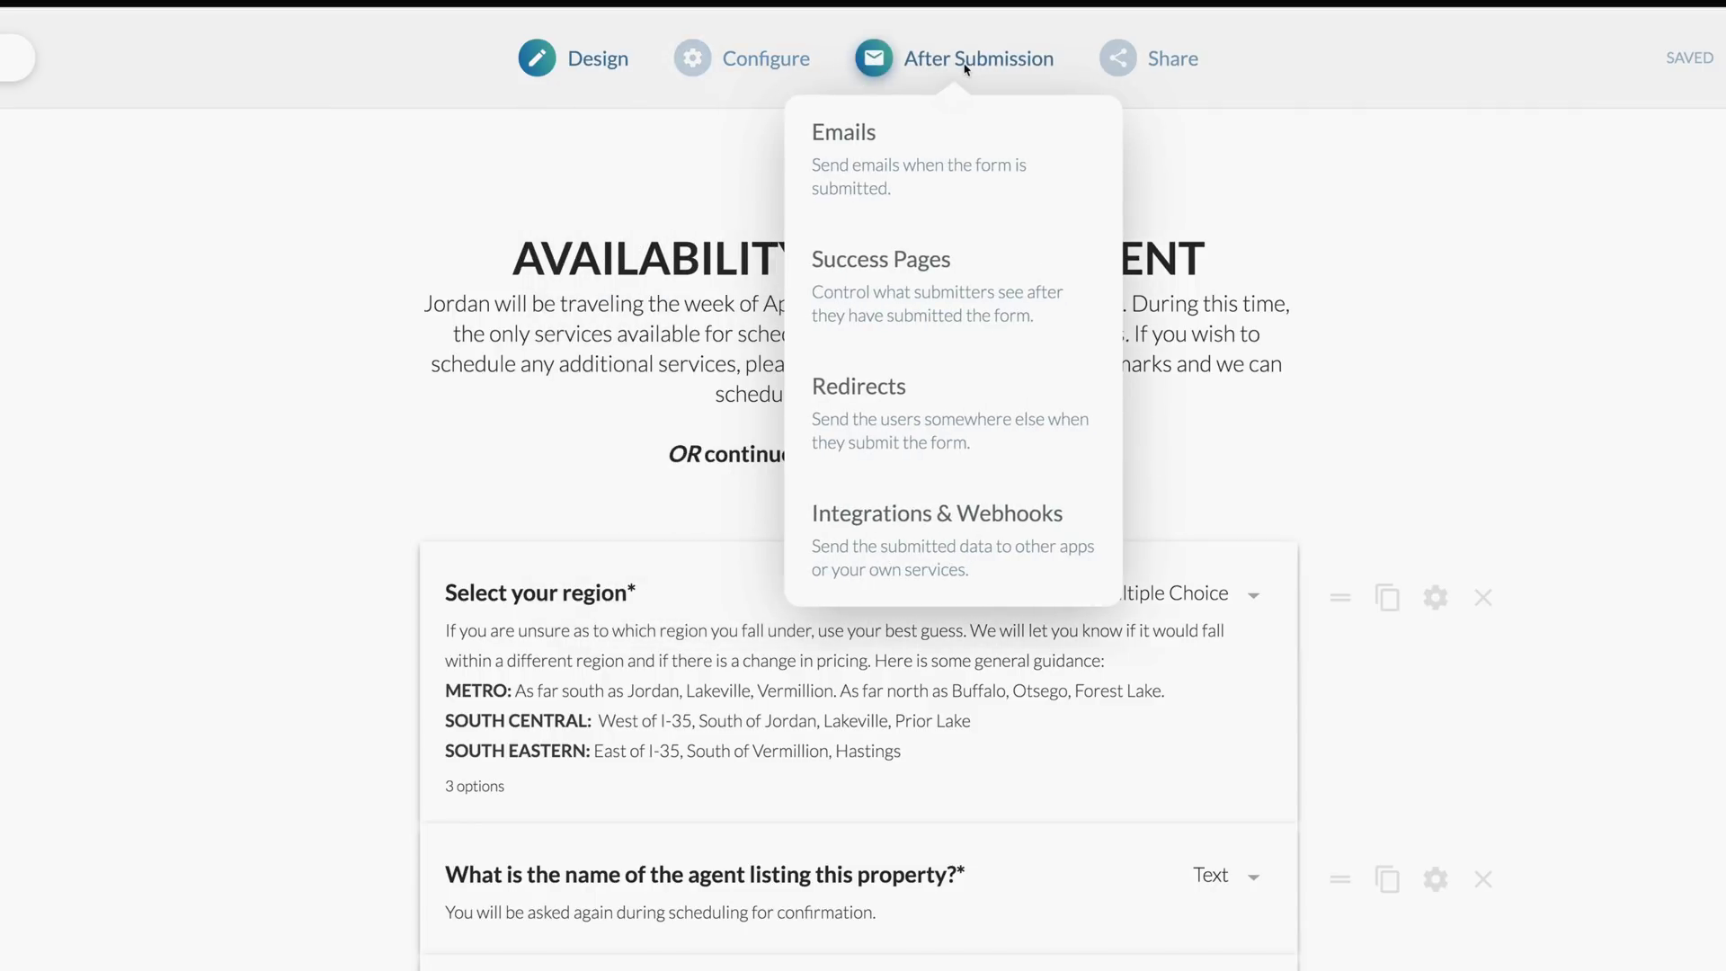
left_click(915, 263)
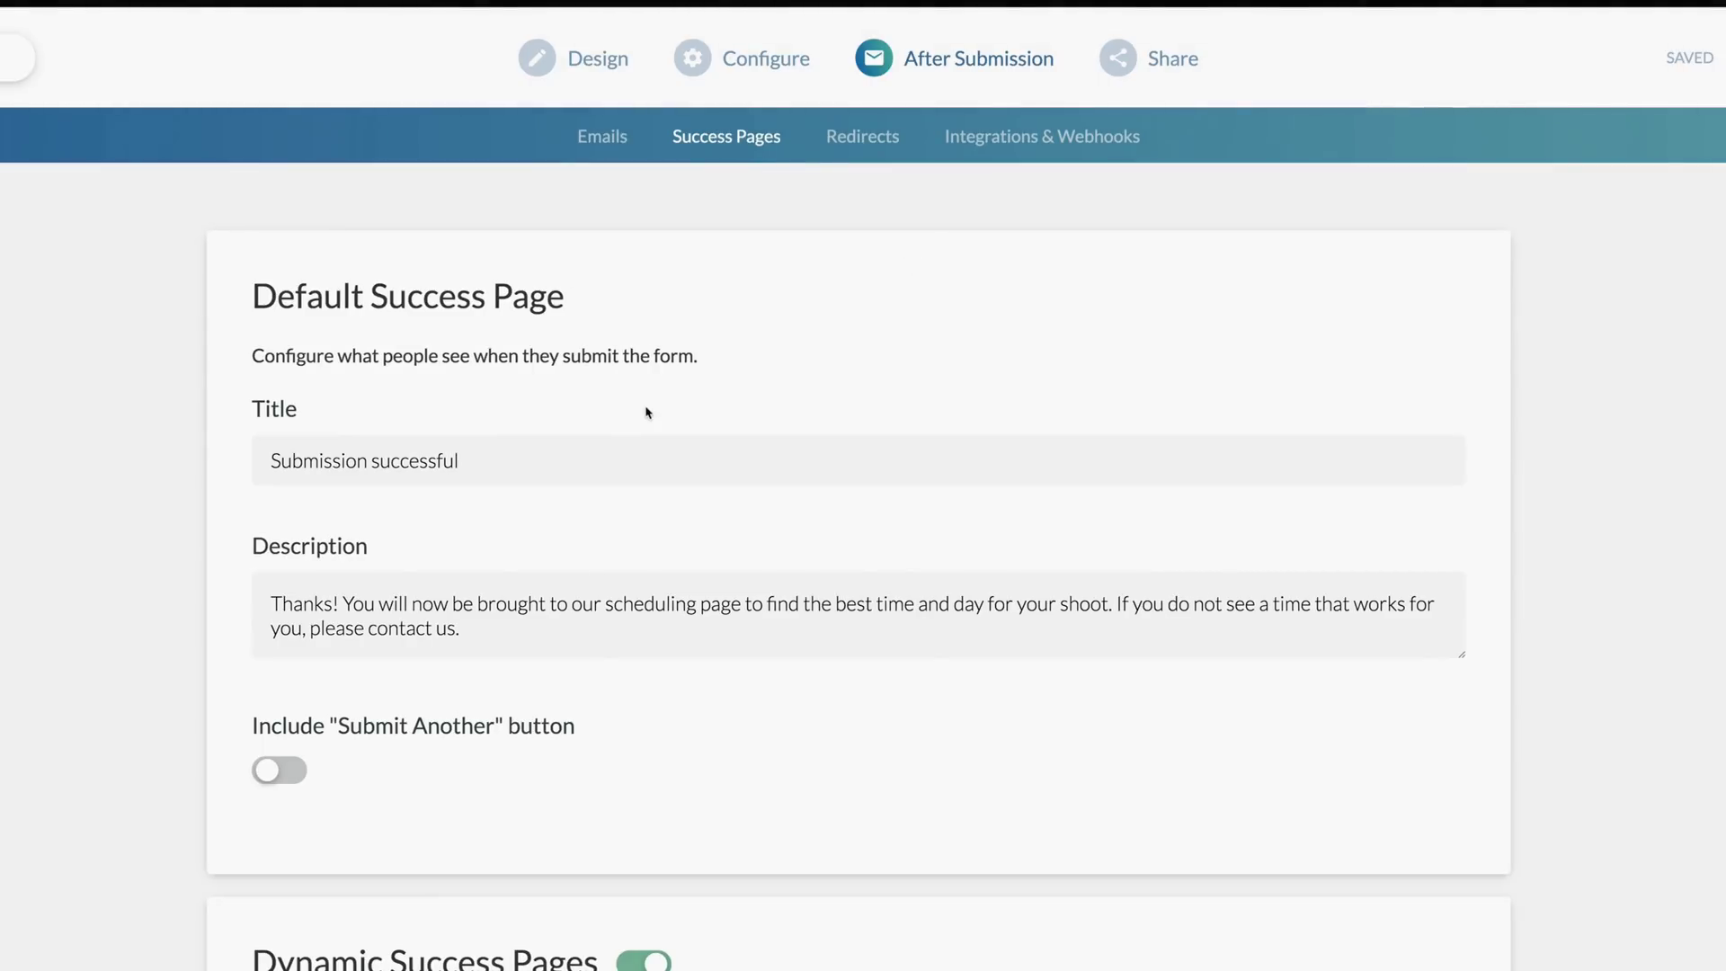
scroll(774, 445, "down", 4)
scroll(777, 450, "down", 1)
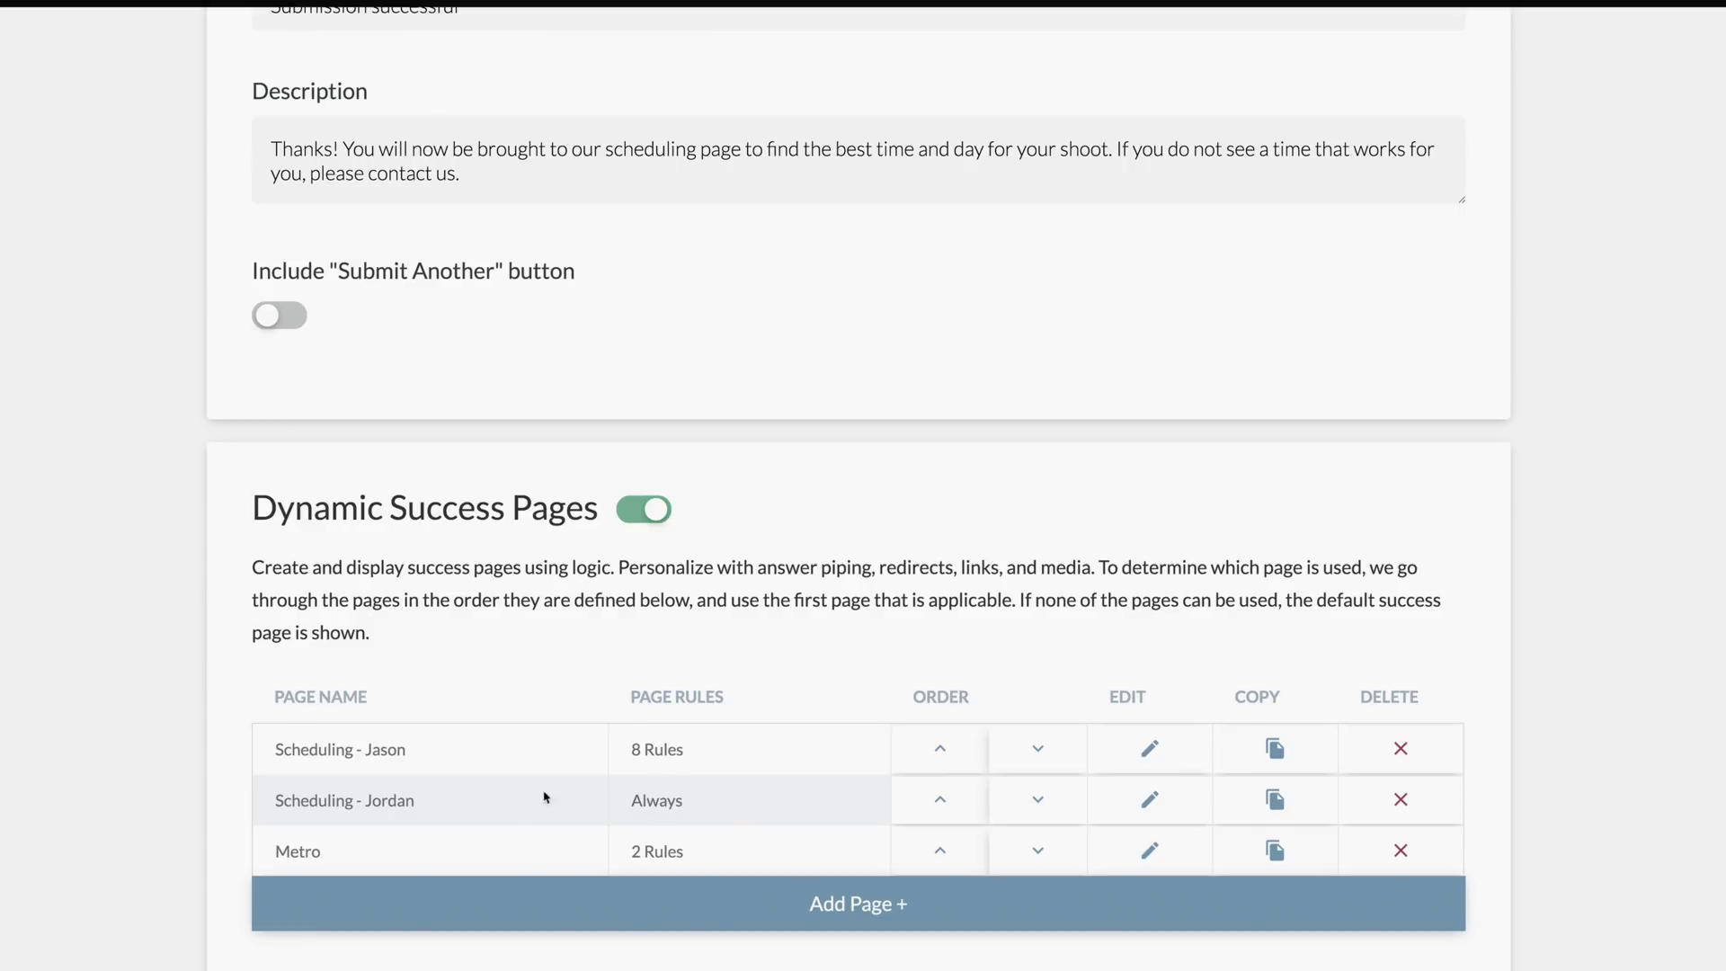
left_click_drag(685, 754, 629, 754)
double_click(653, 854)
left_click(709, 759)
Step: Open the first dynamic scheduling success page for editing and examine its region, estimated square footage and video type conditions
left_click(1148, 756)
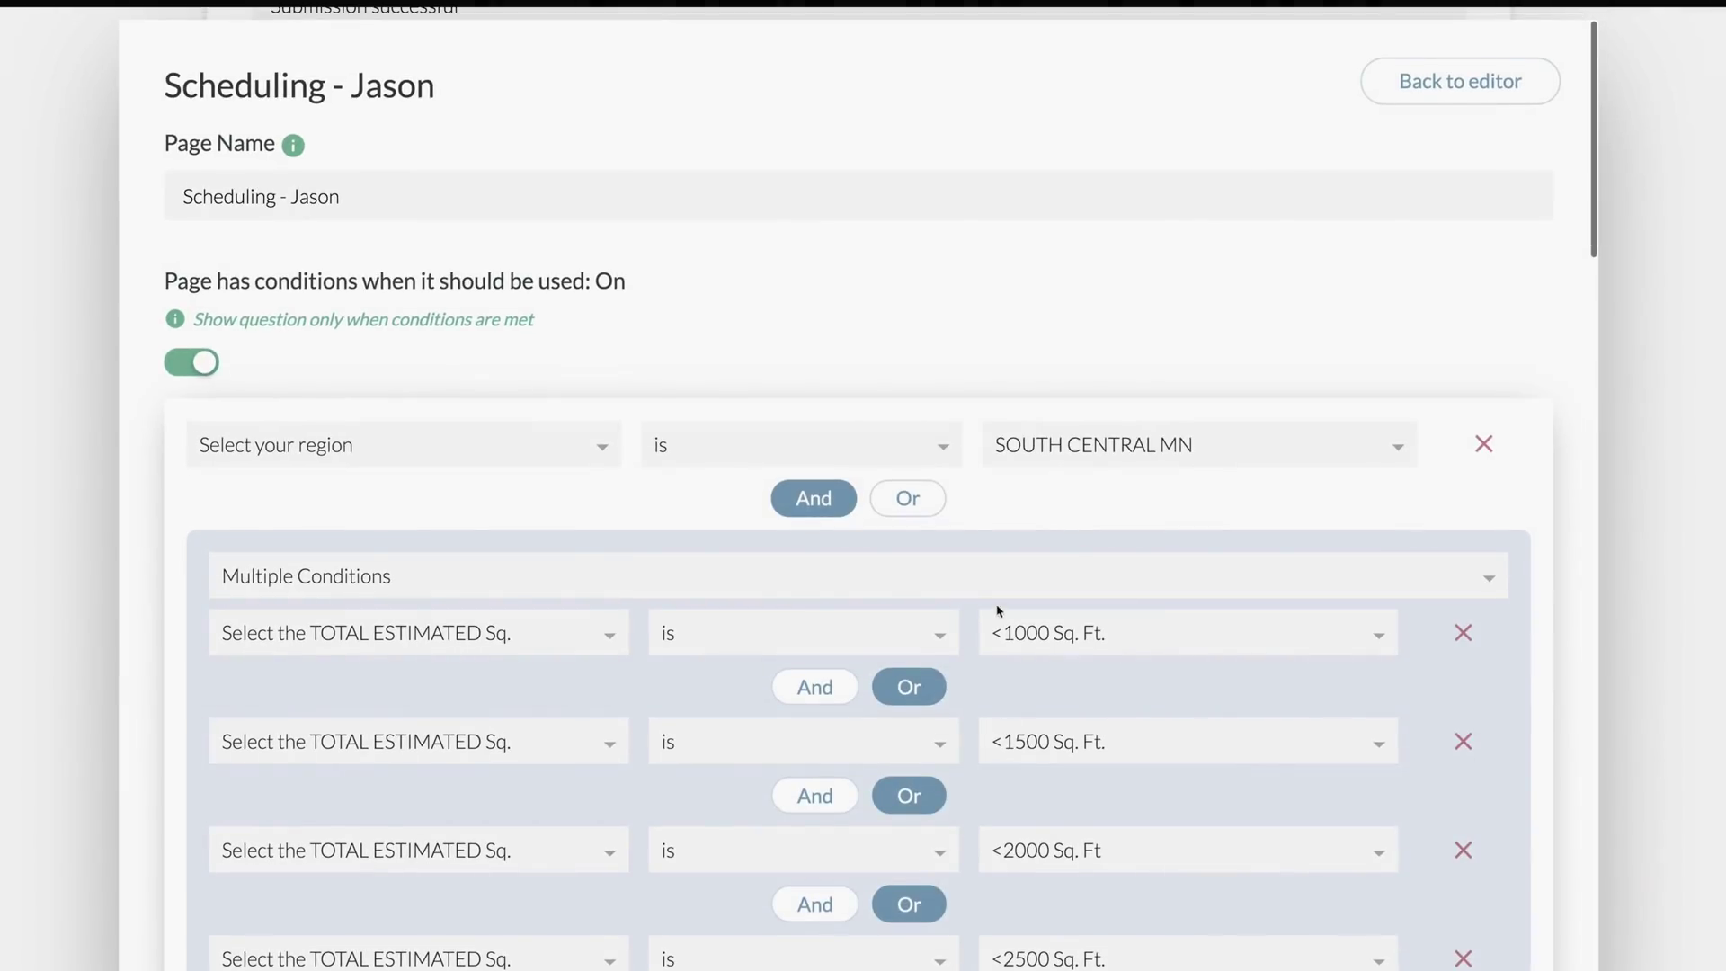
scroll(976, 616, "down", 4)
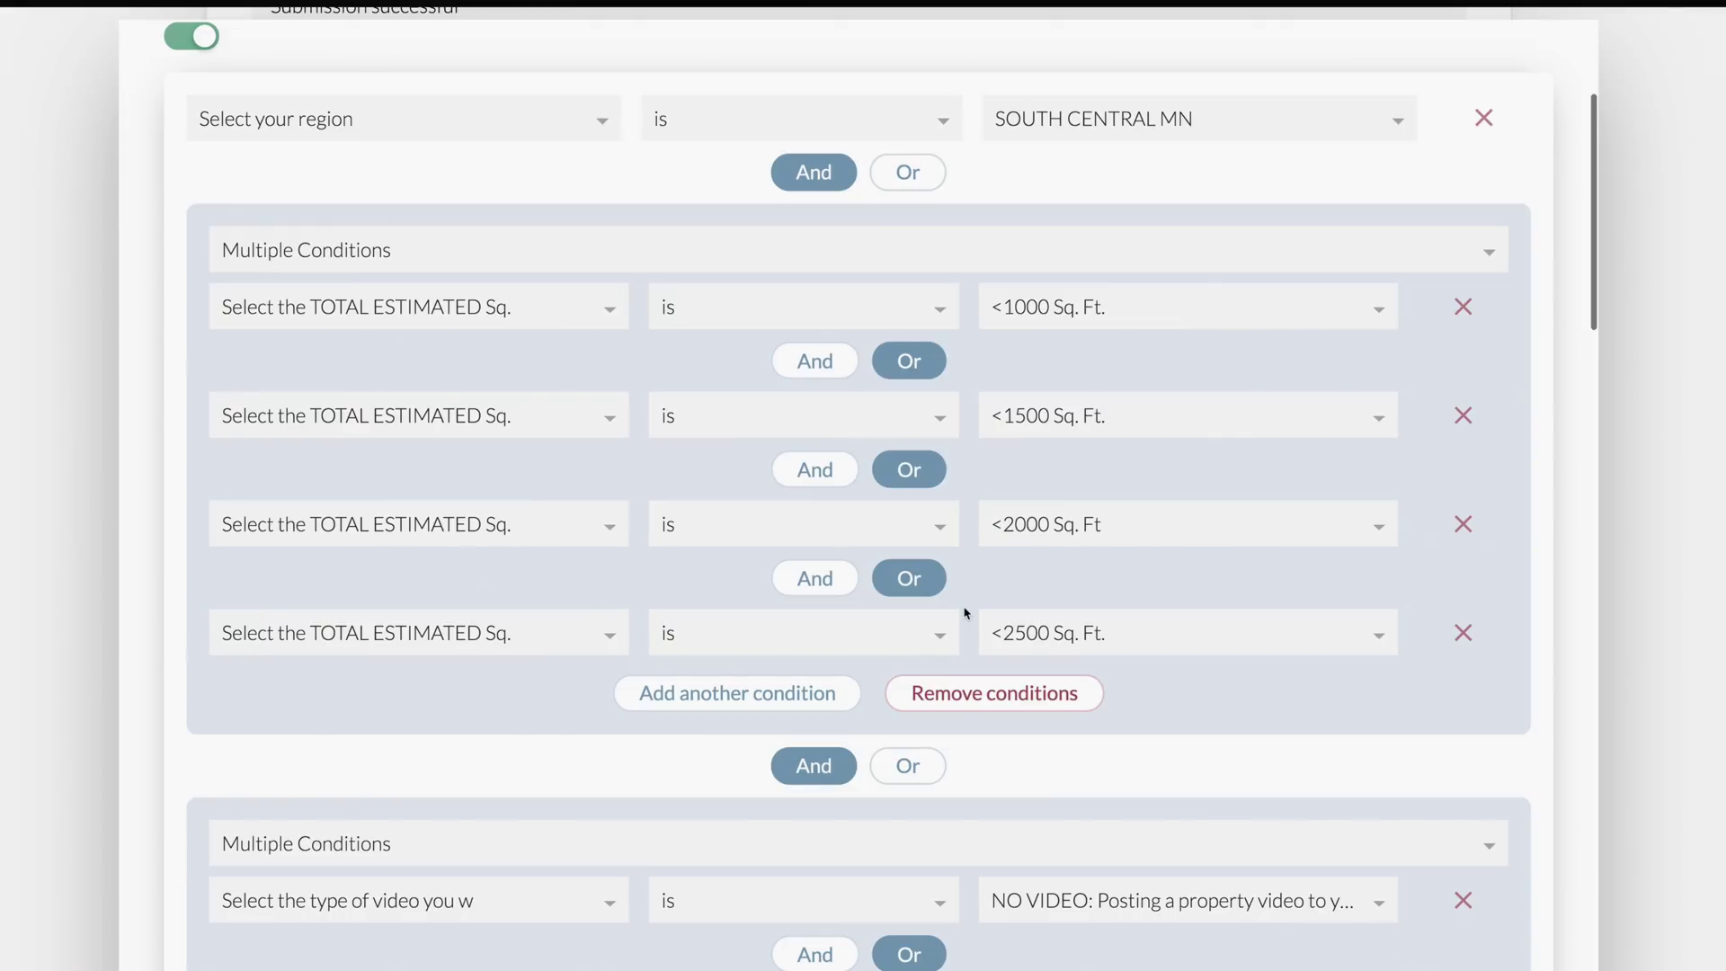
scroll(956, 605, "down", 1)
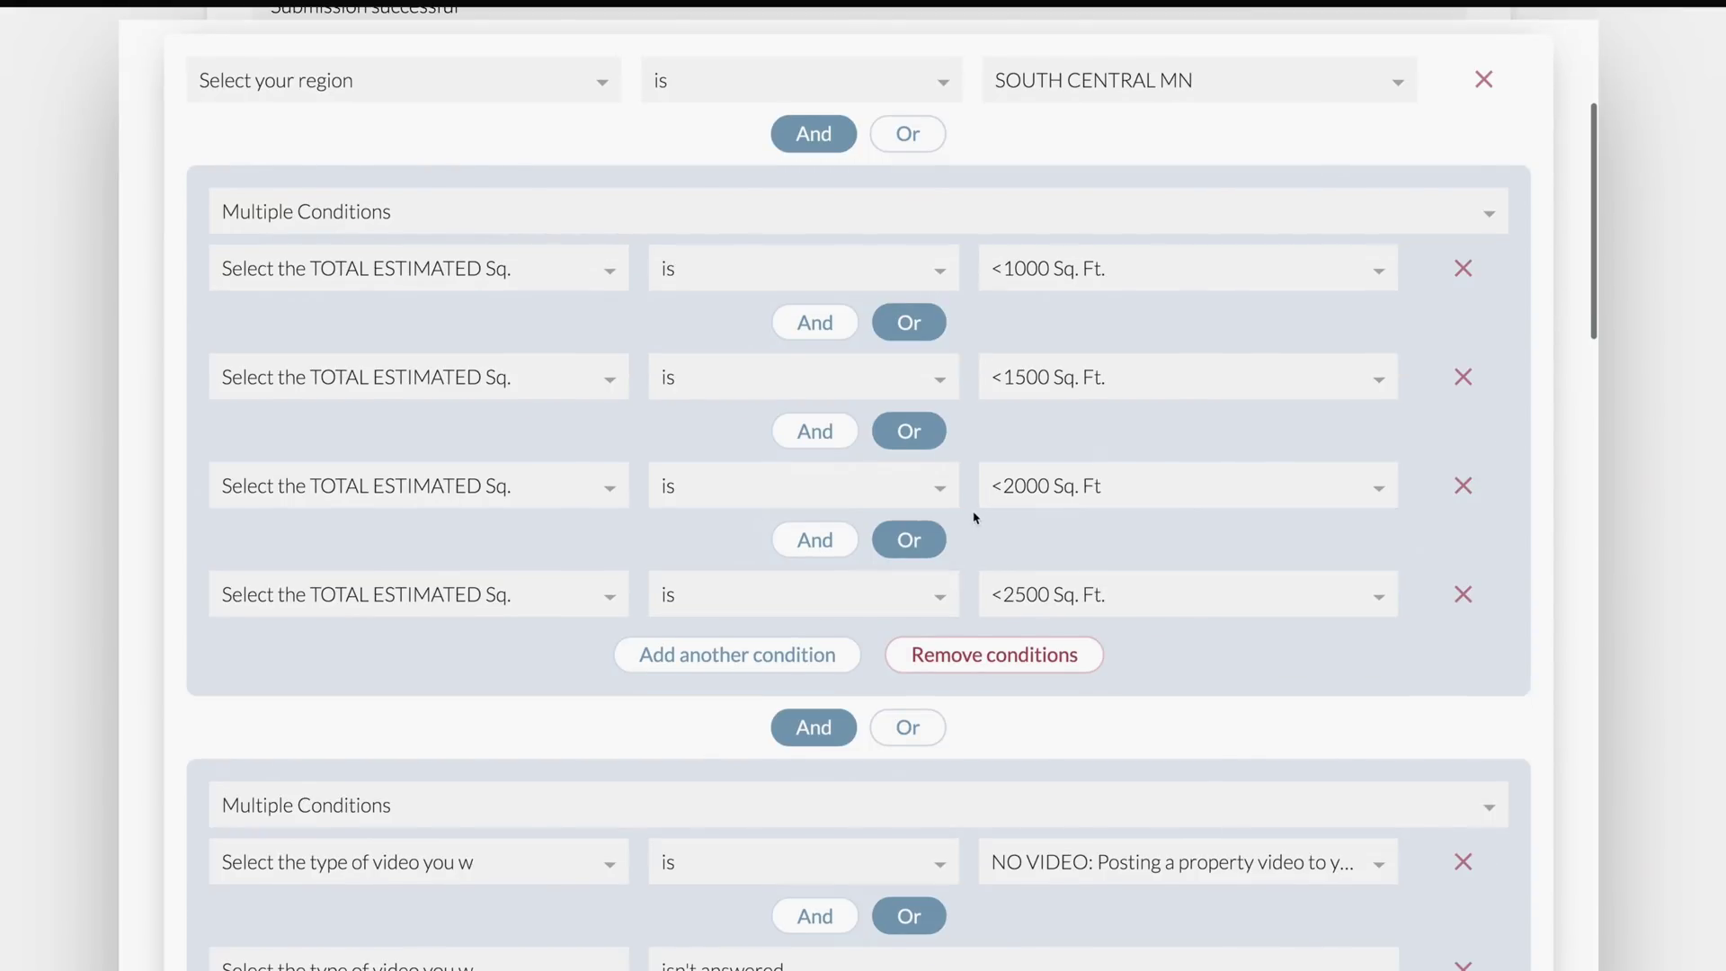
scroll(977, 504, "down", 3)
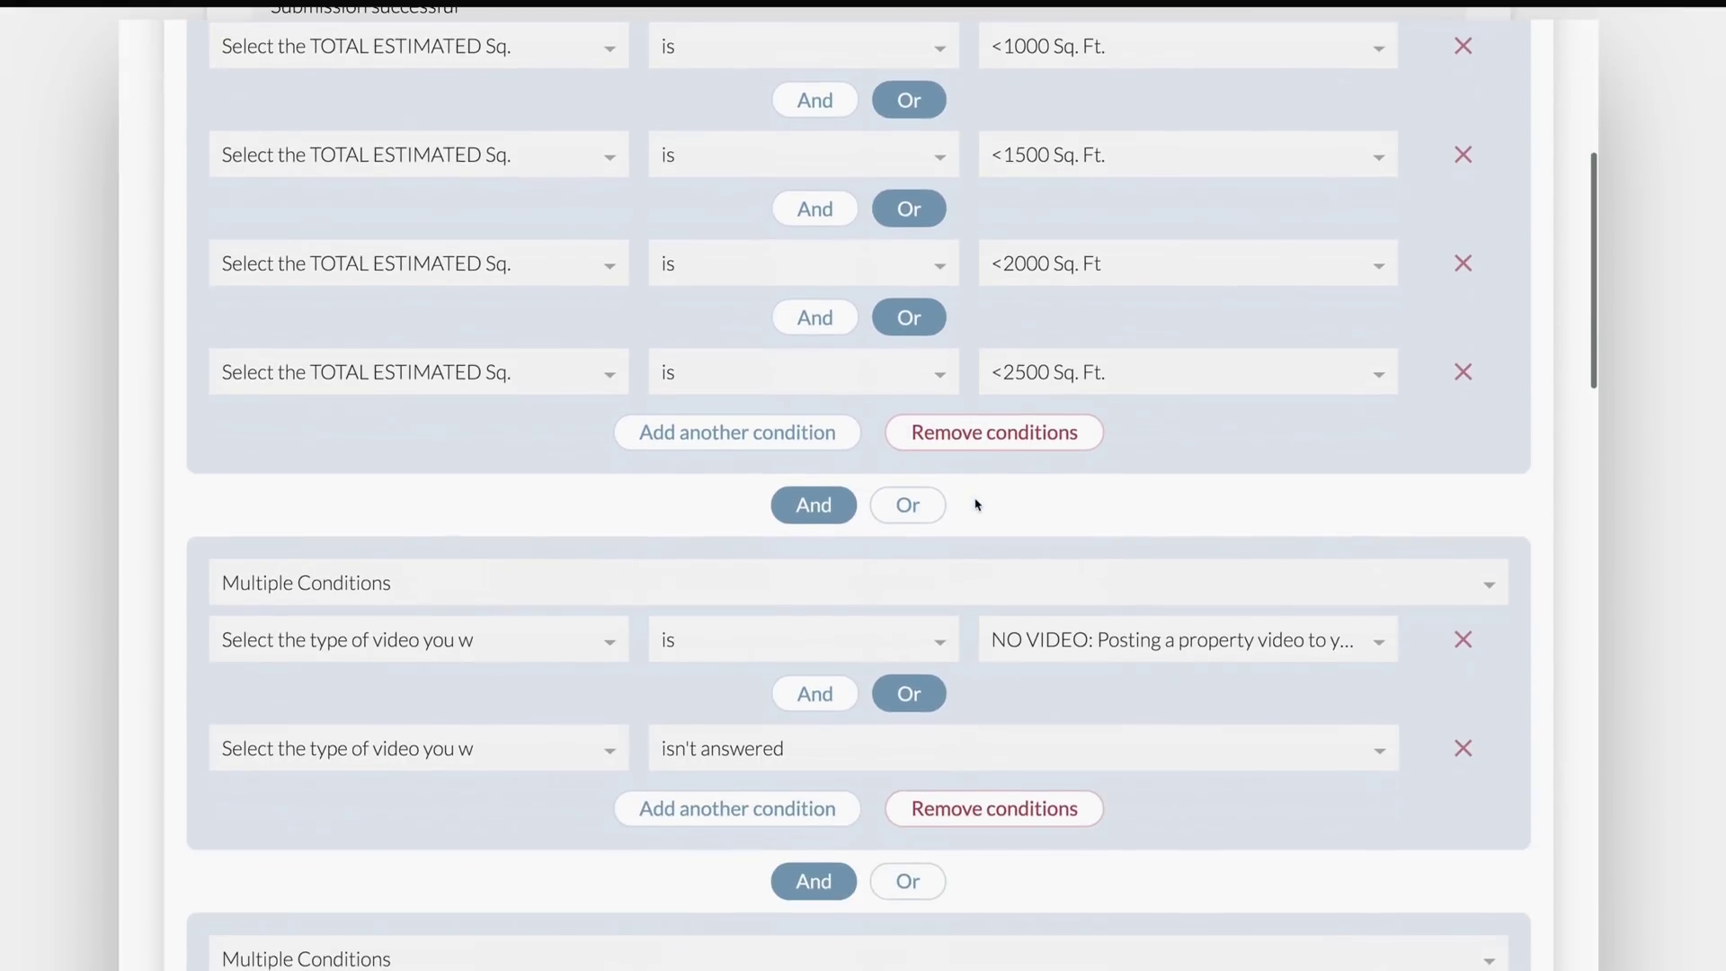
scroll(976, 505, "down", 1)
scroll(963, 605, "down", 4)
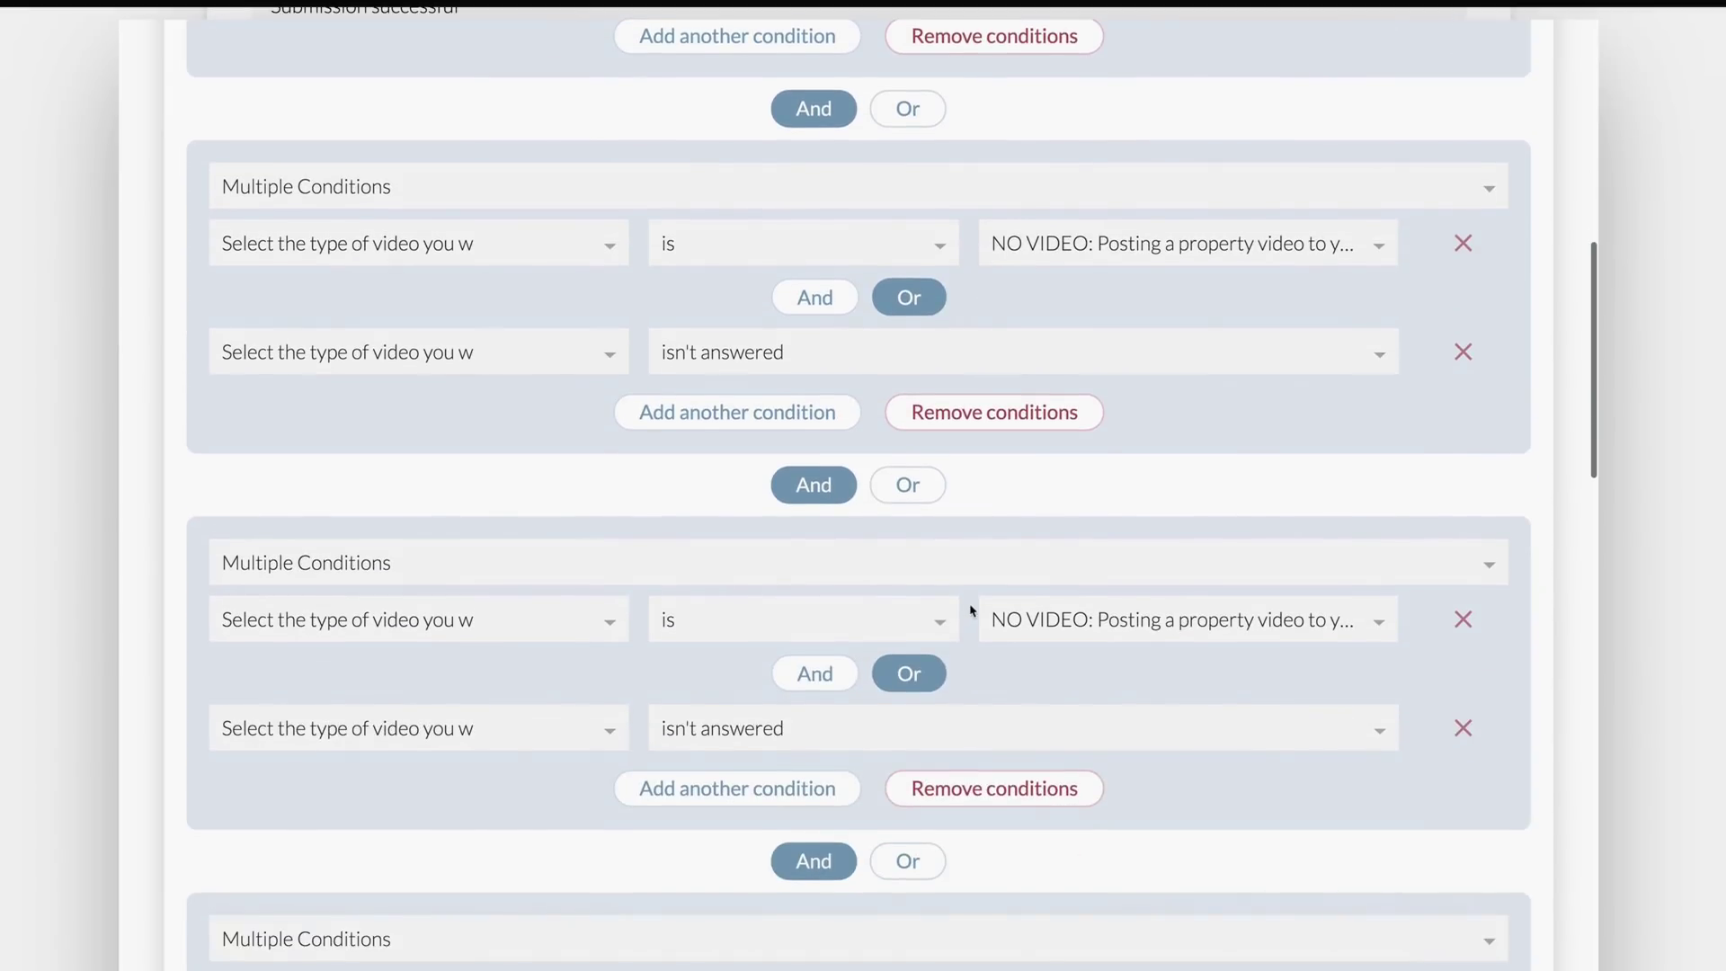
scroll(973, 609, "down", 3)
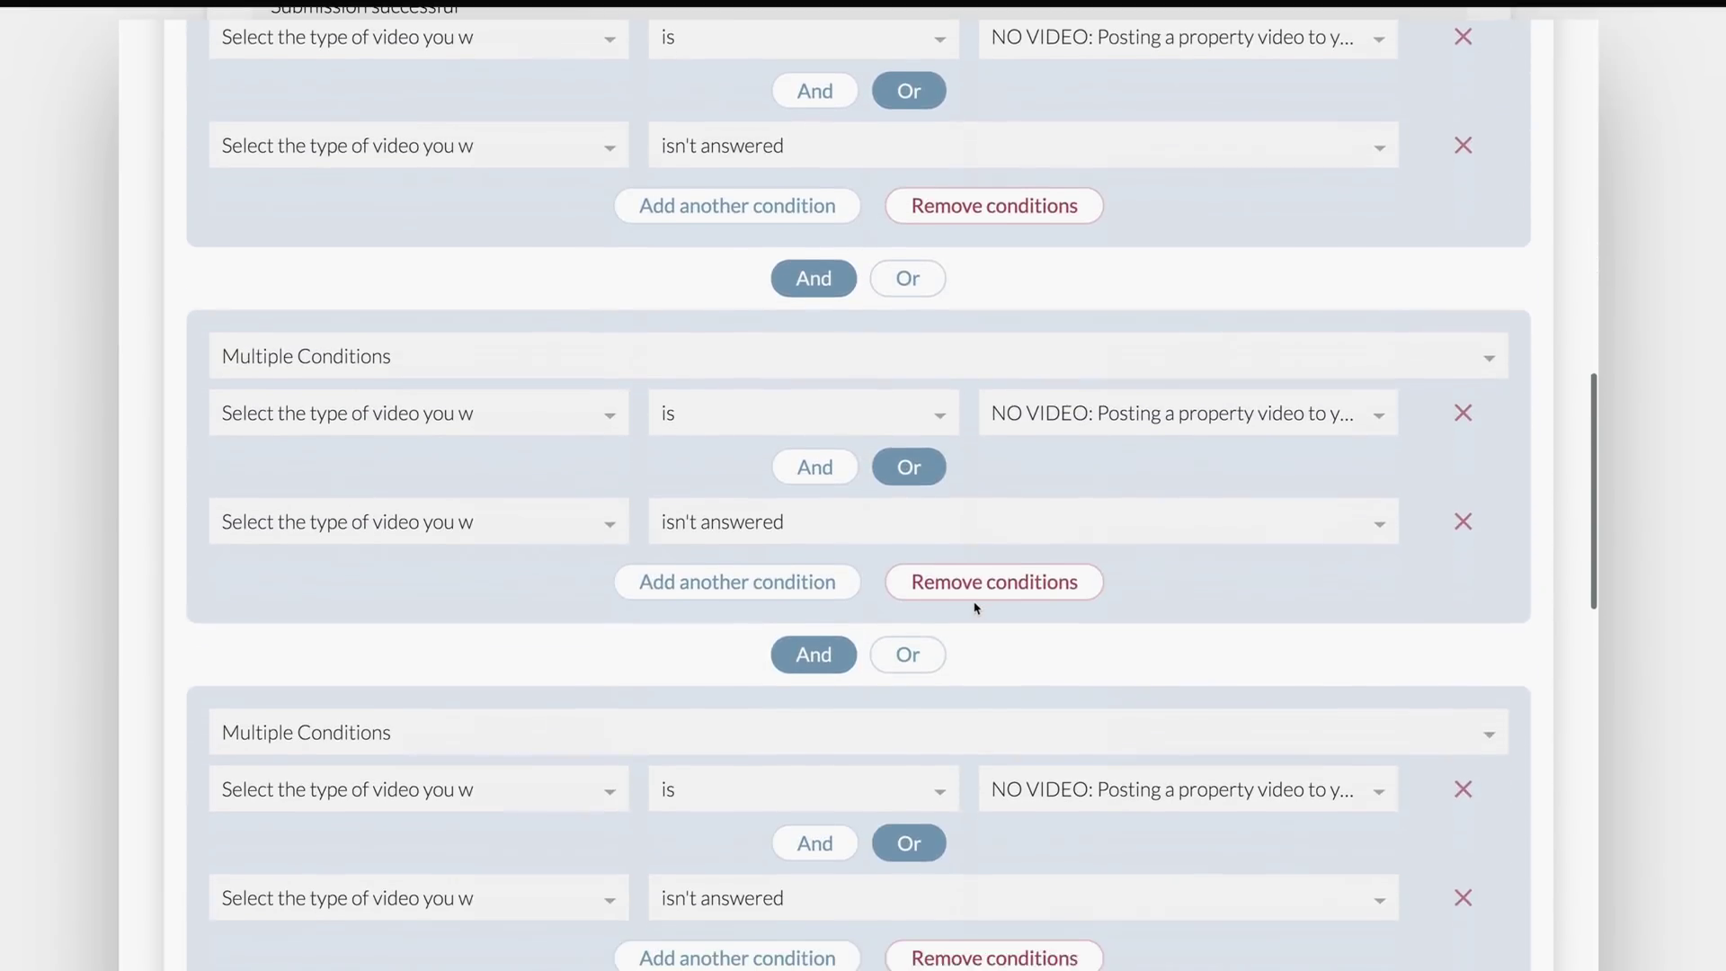
Step: Examine the scheduling page's additional services and photography type conditions, and return to the default success page settings
scroll(976, 609, "down", 12)
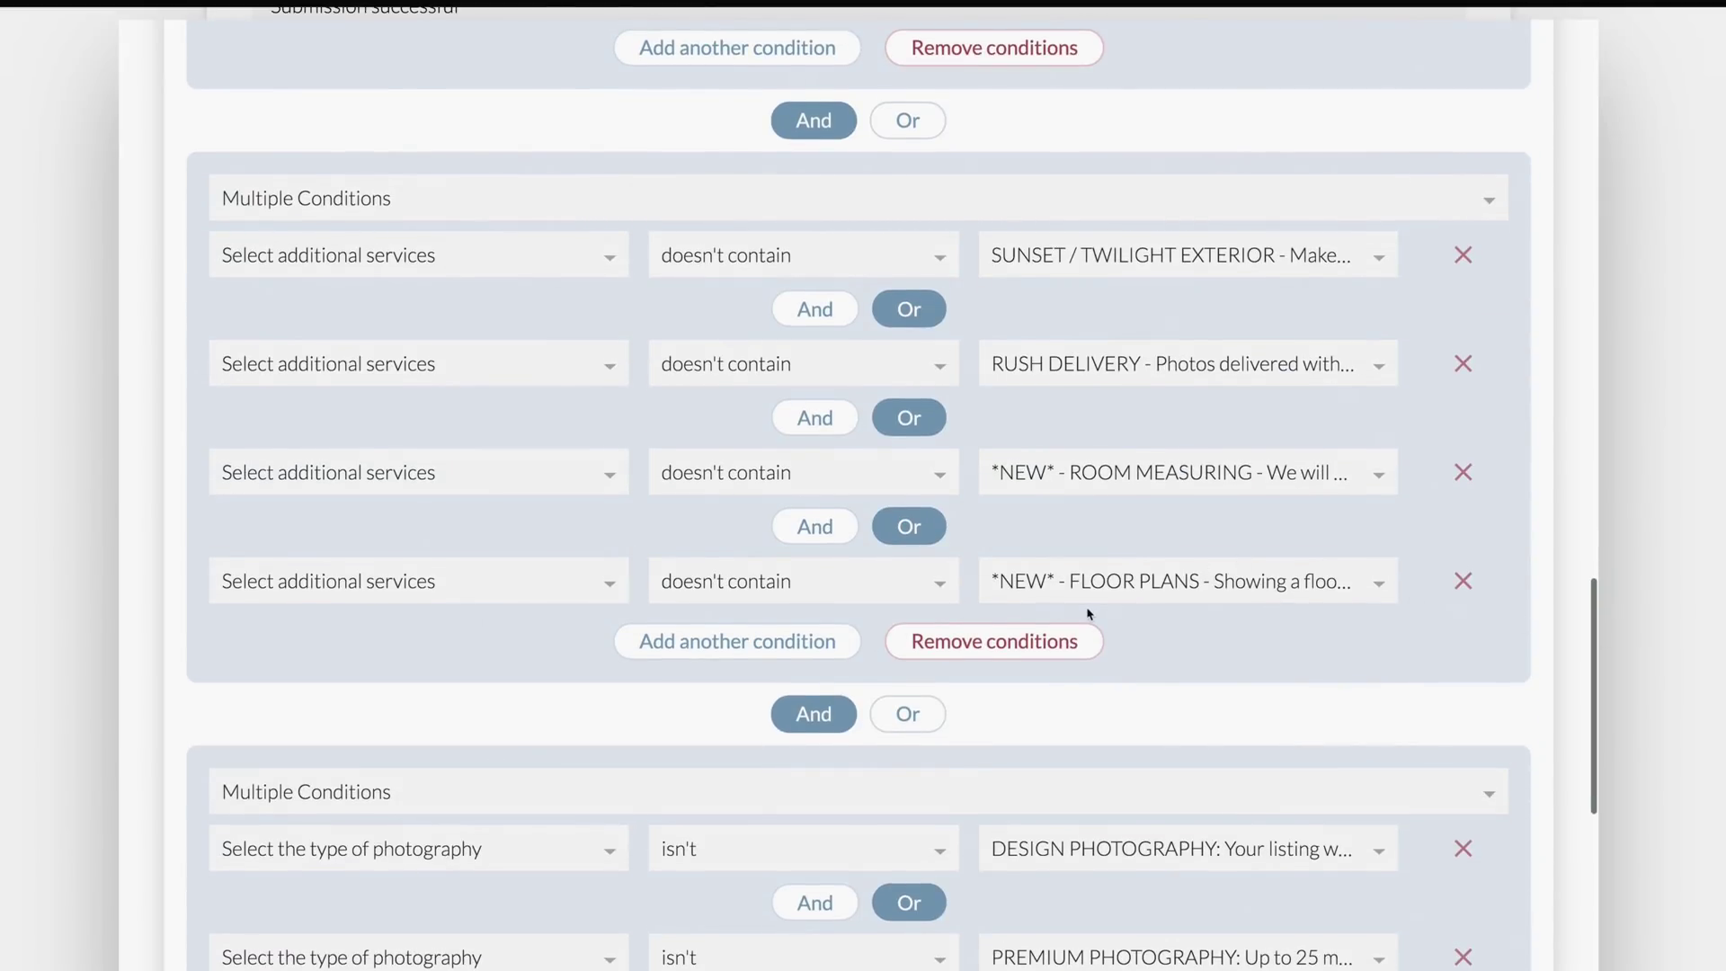
scroll(1088, 614, "down", 4)
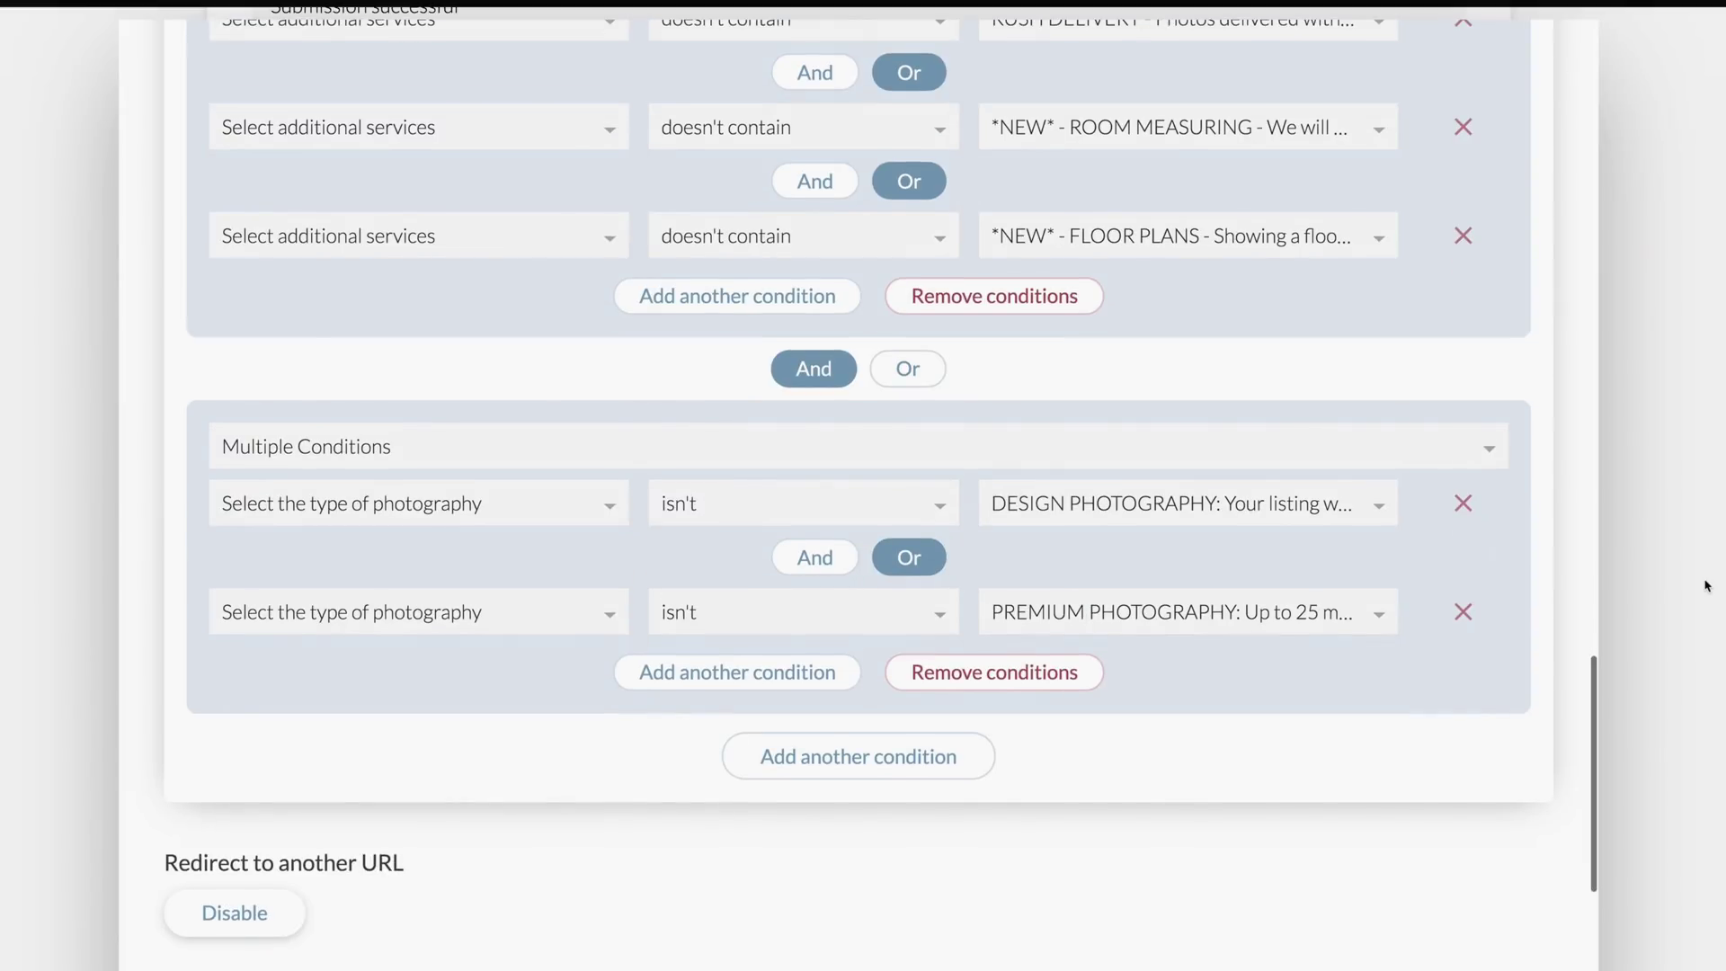
left_click(1708, 586)
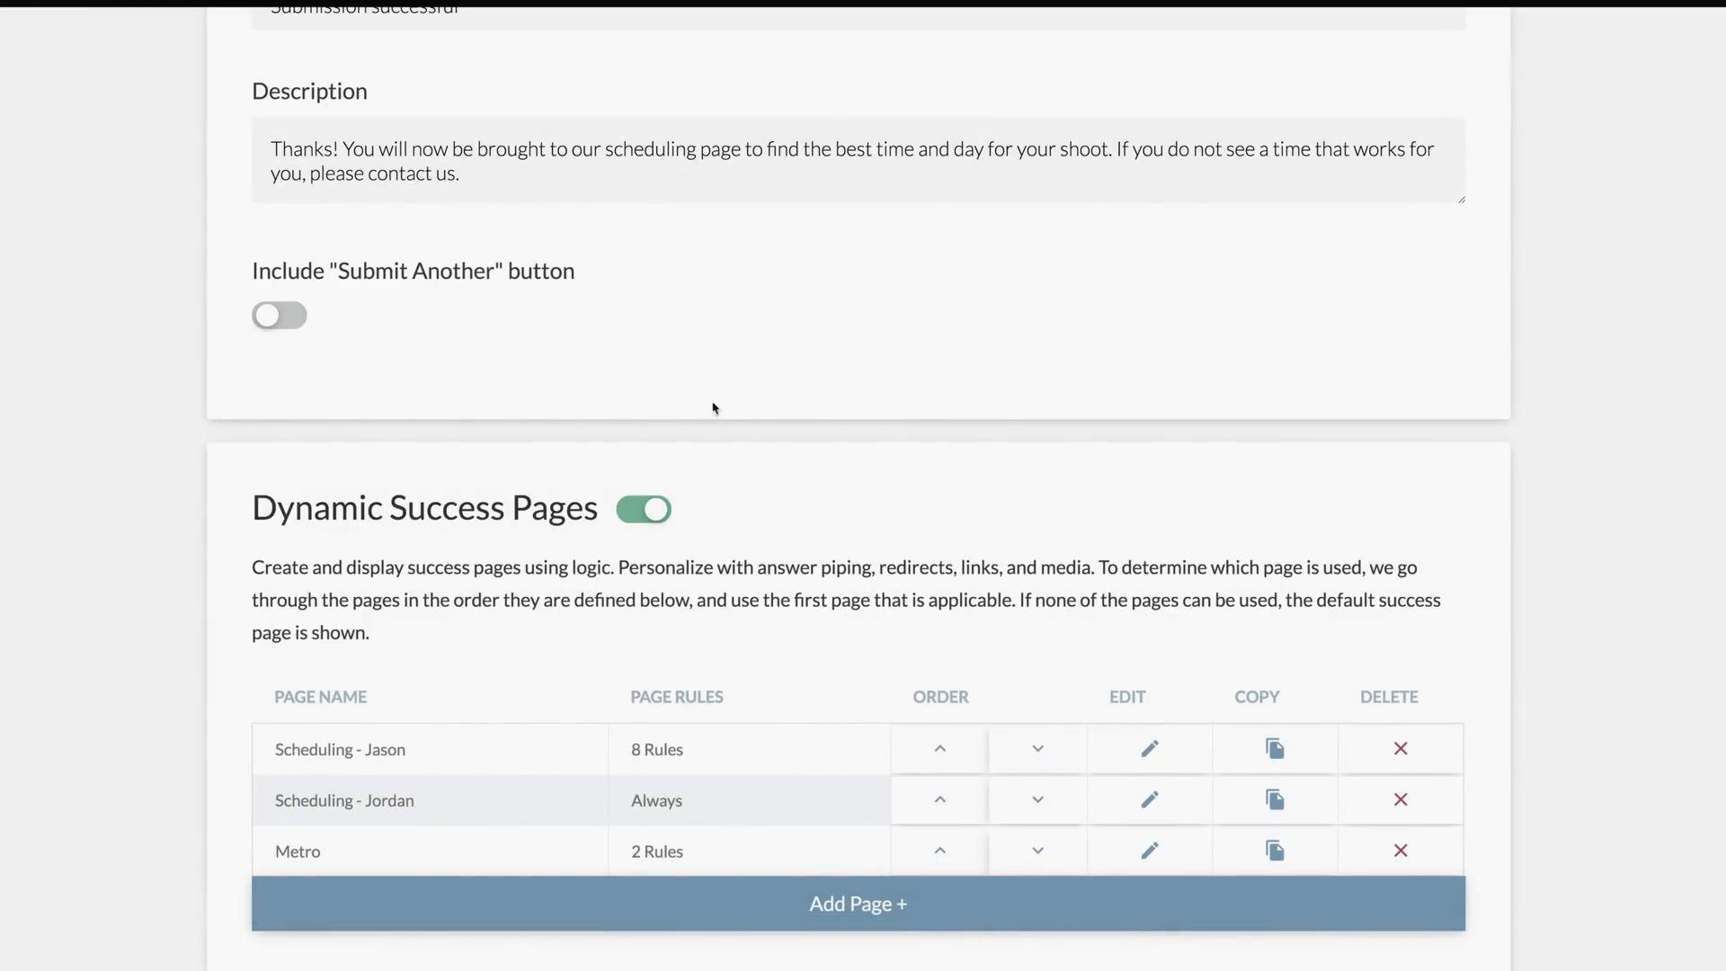
scroll(743, 437, "up", 5)
scroll(743, 437, "down", 1)
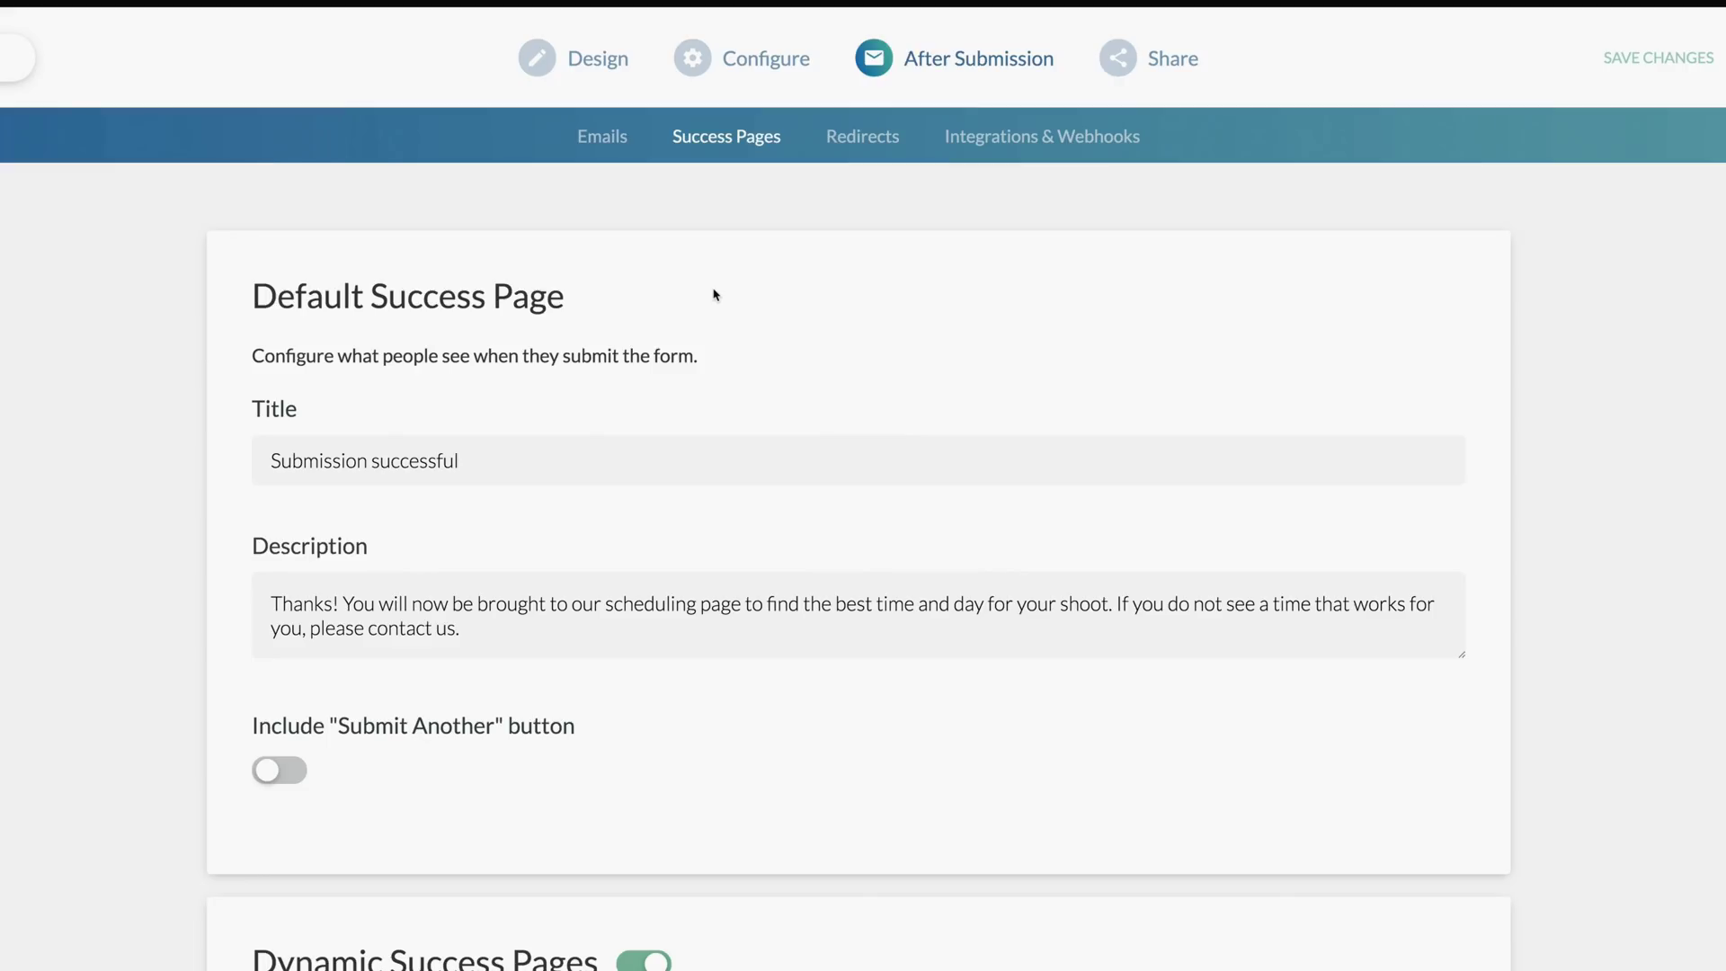